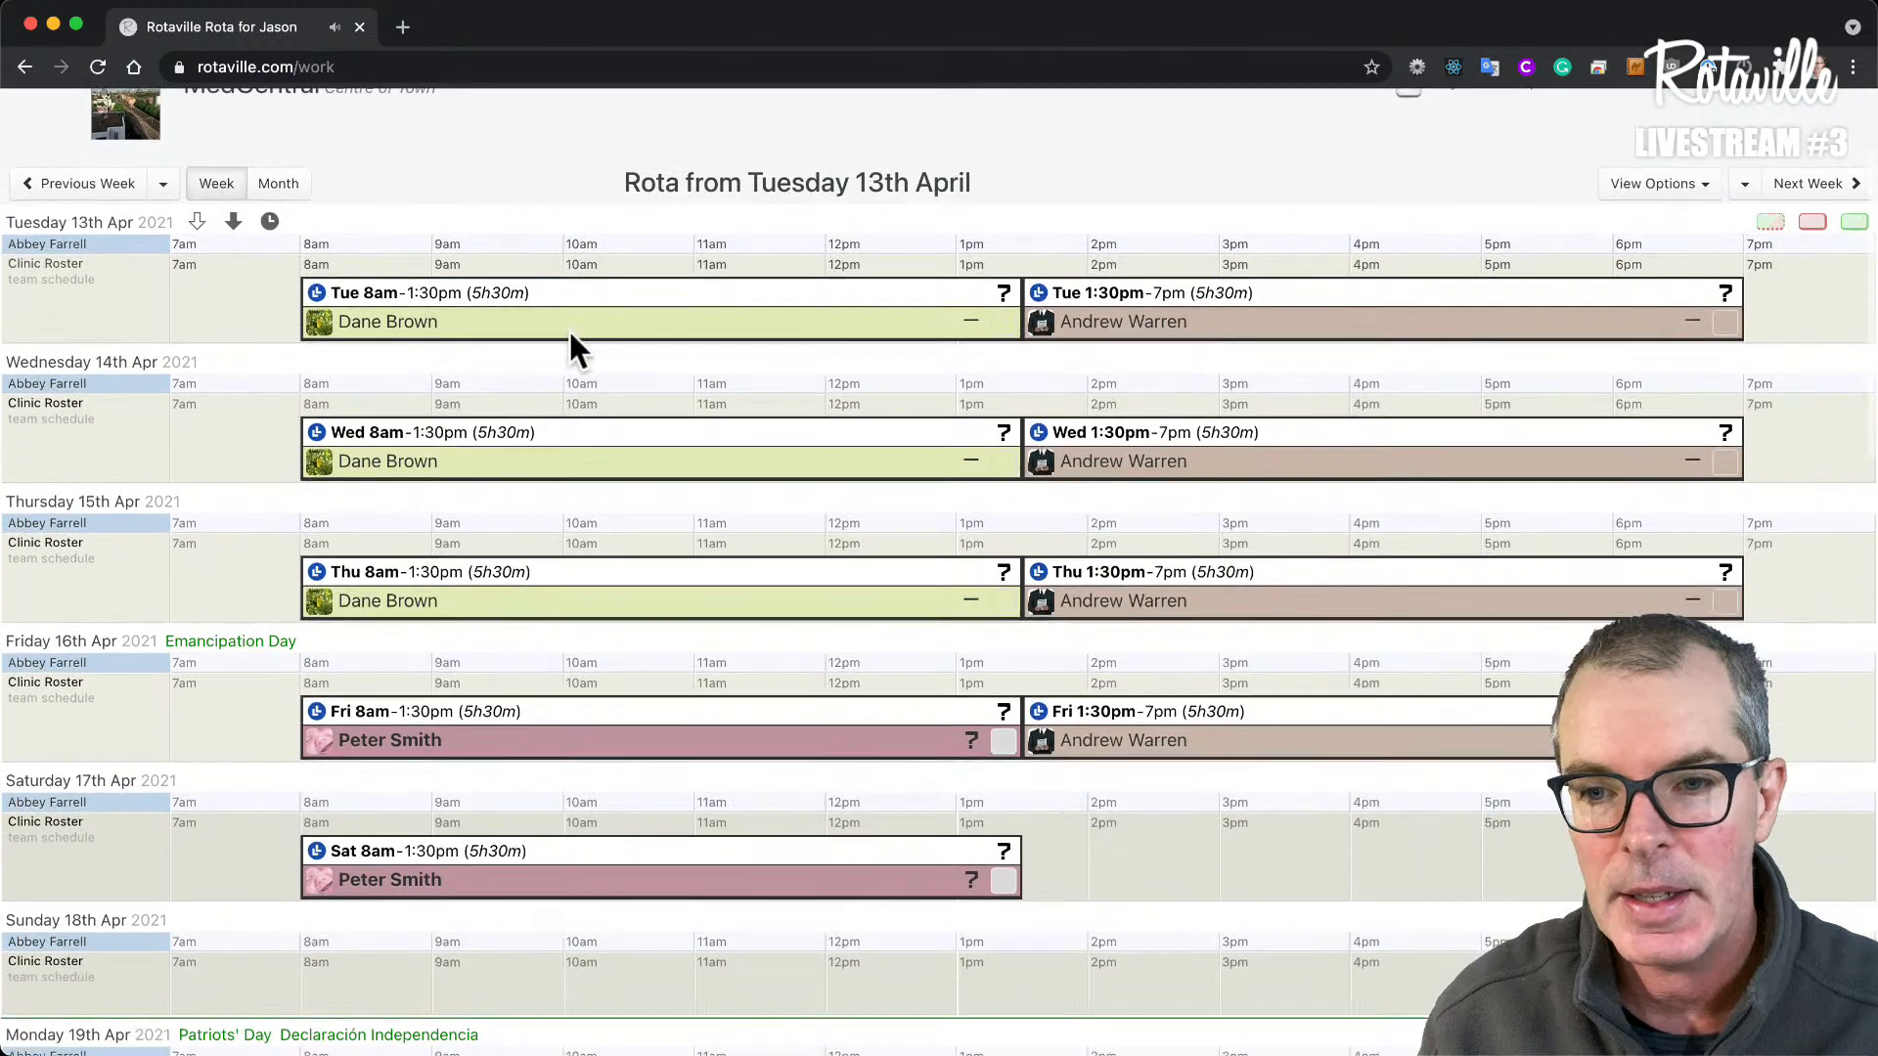
- Examine the repeat patterns of the morning and afternoon Clinic Roster shifts in the week from Tuesday 13th April
mouse_move(569, 331)
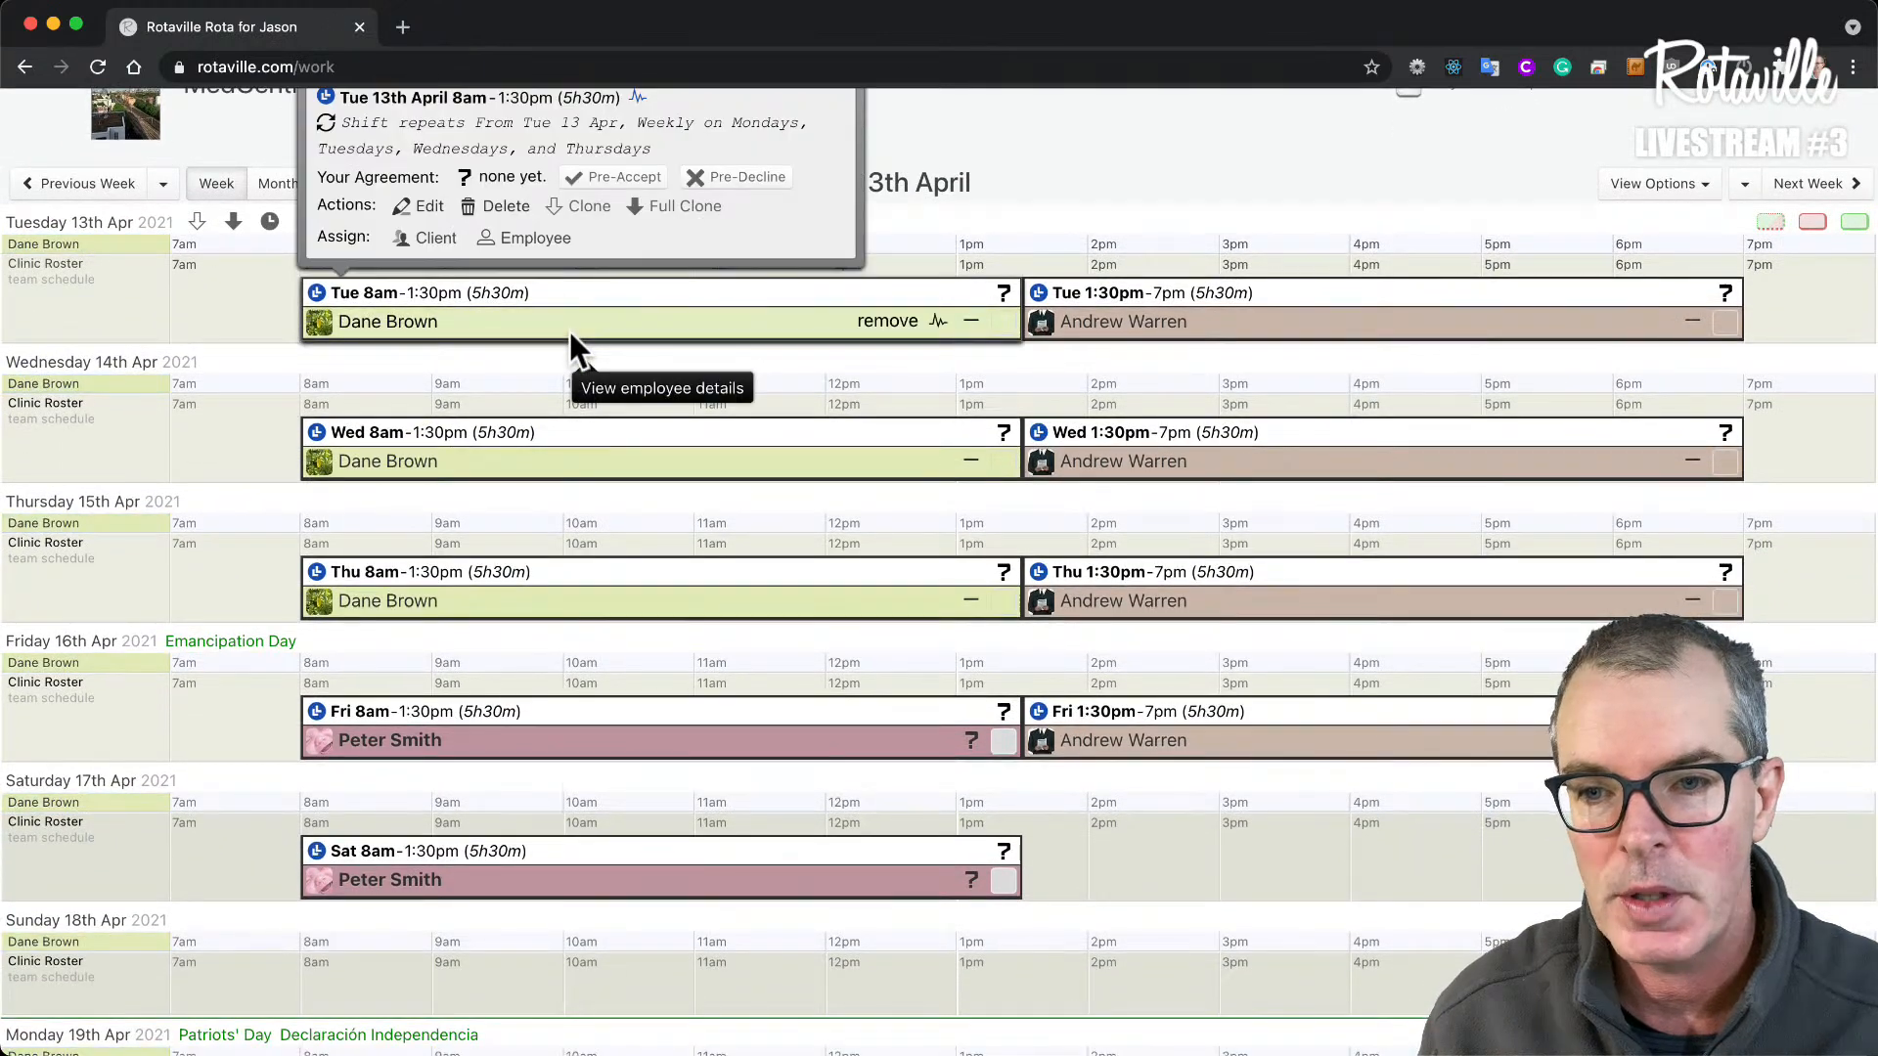
mouse_move(579, 440)
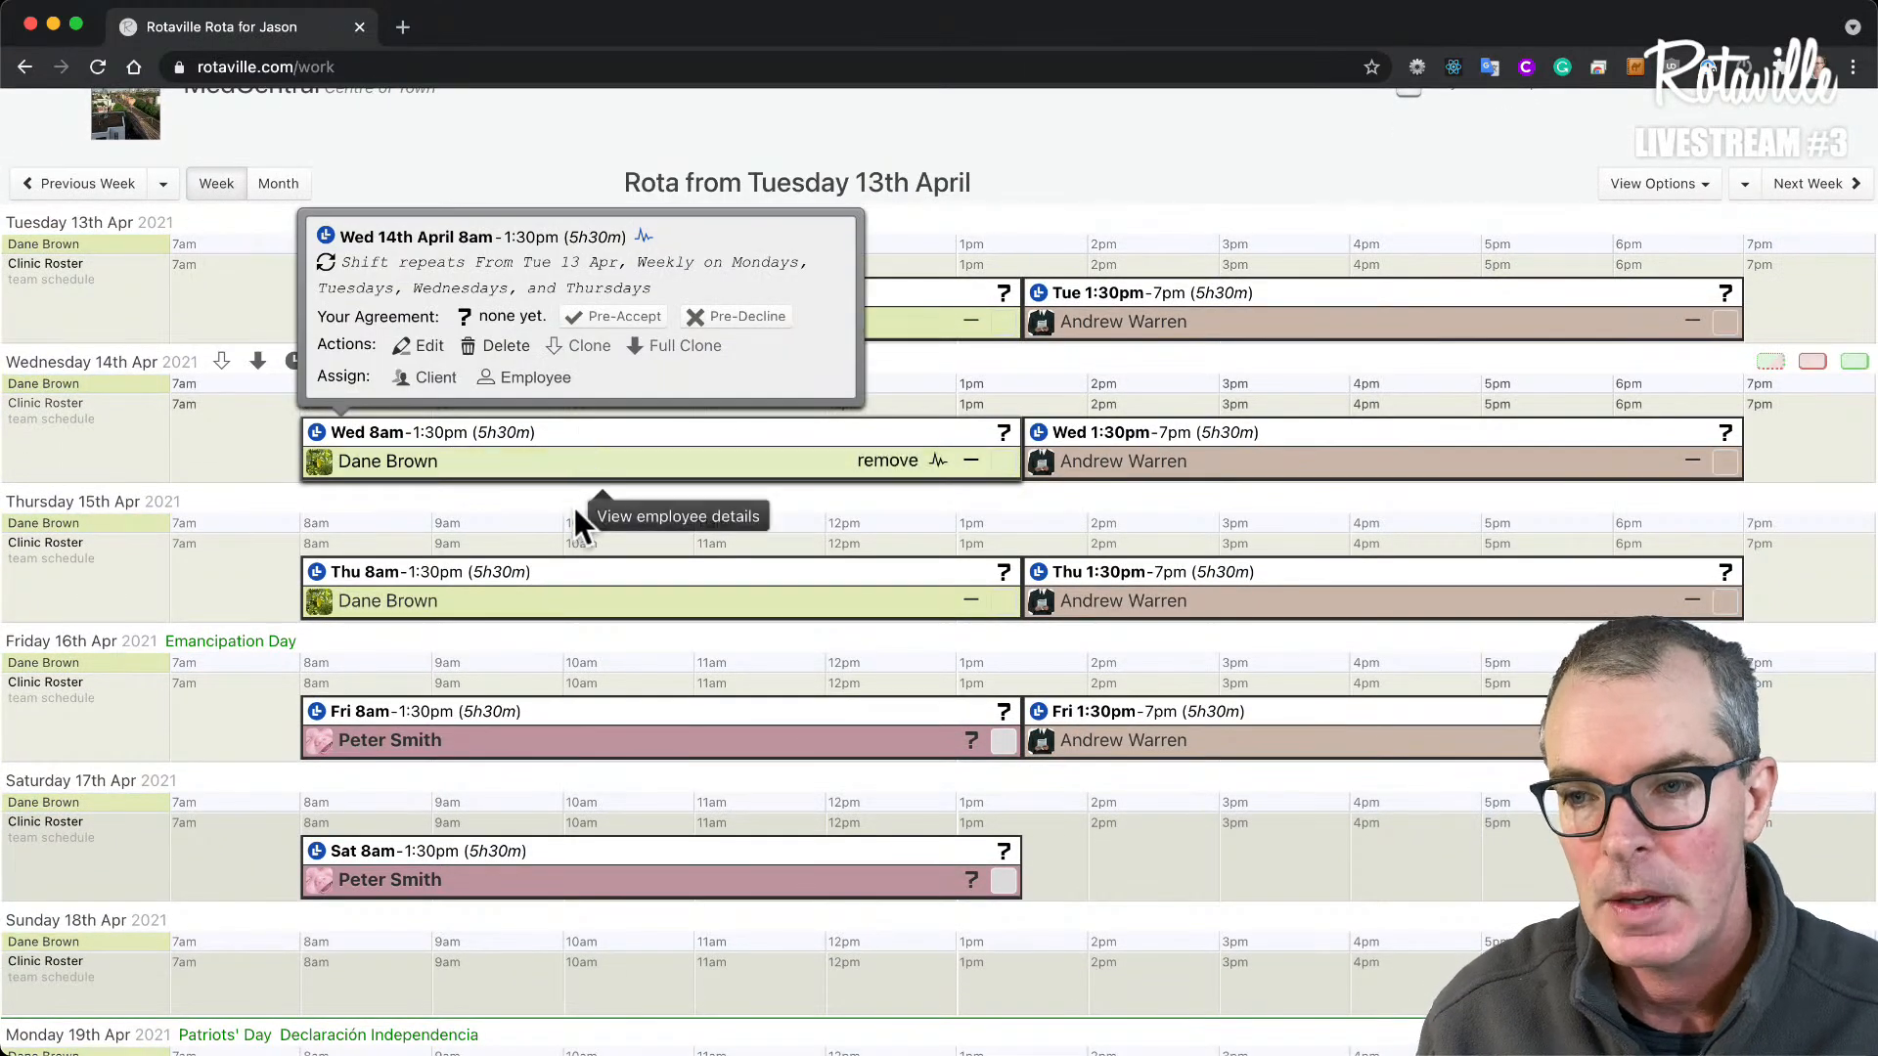
scroll(575, 508, "down", 2)
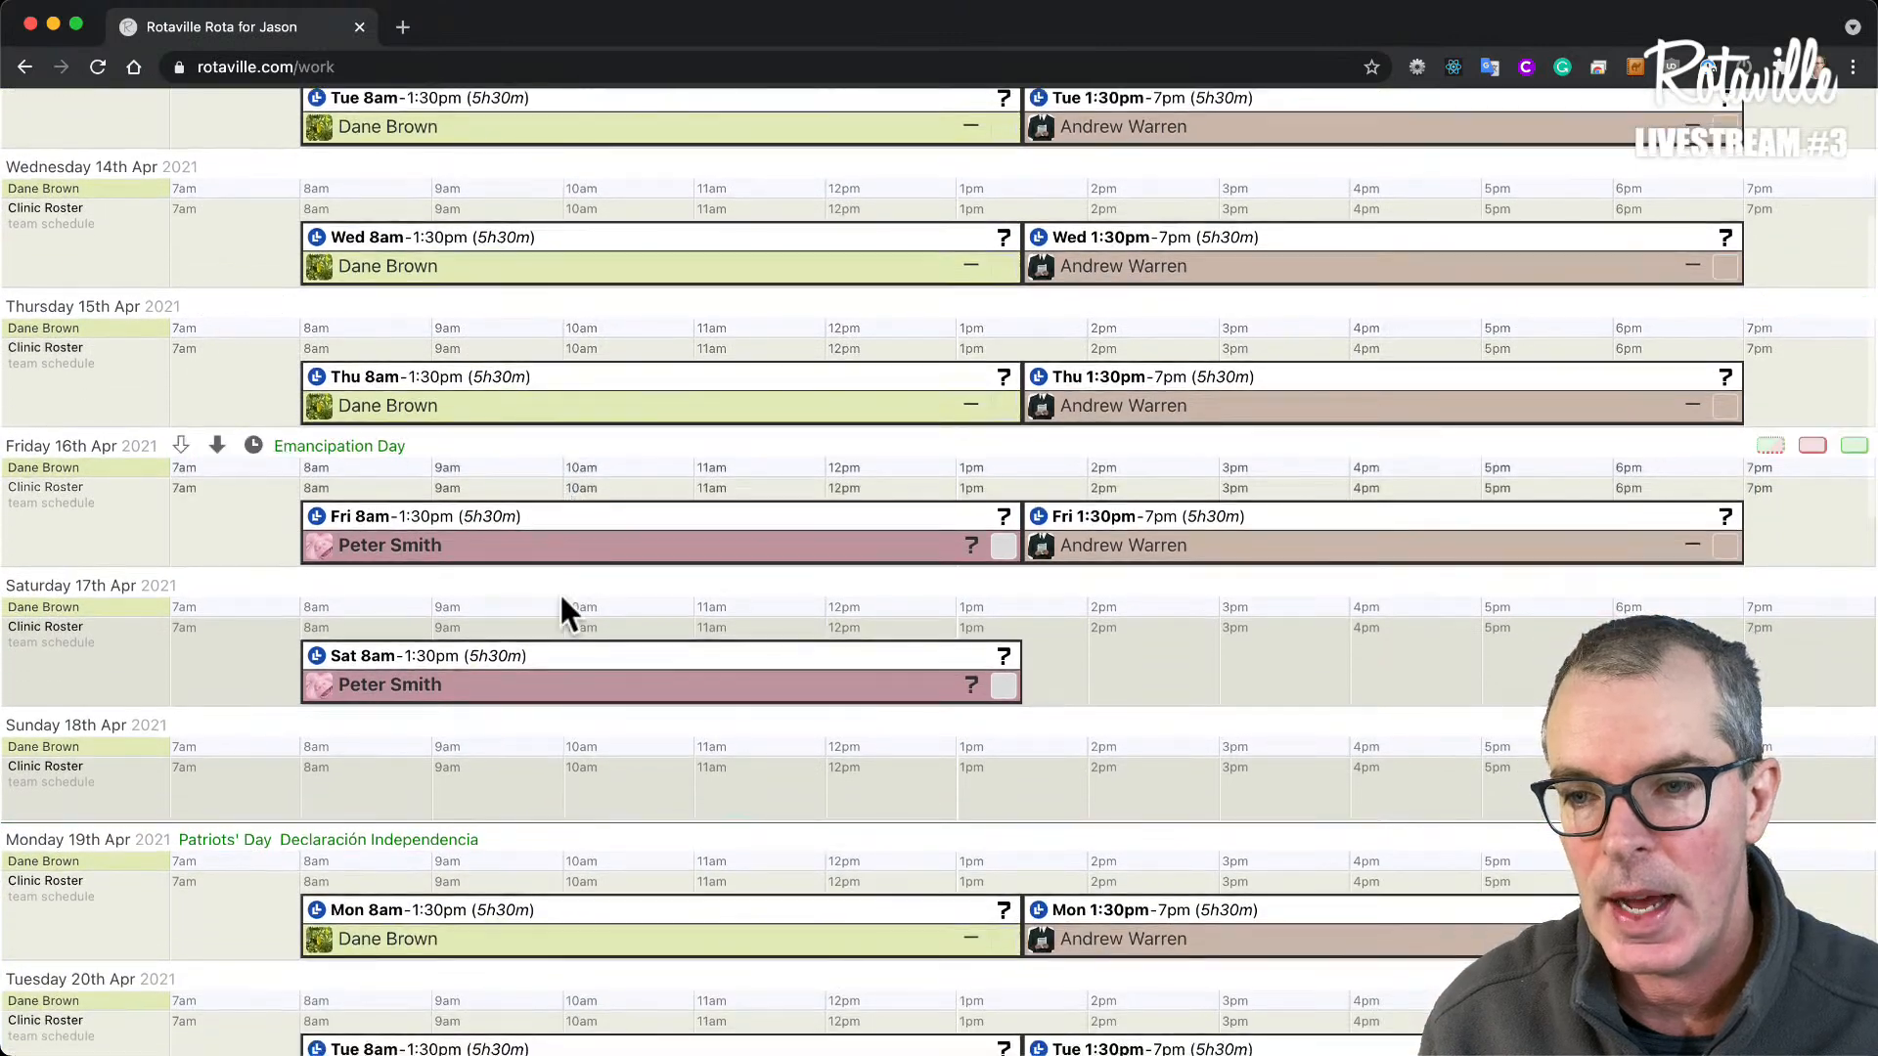
mouse_move(475, 689)
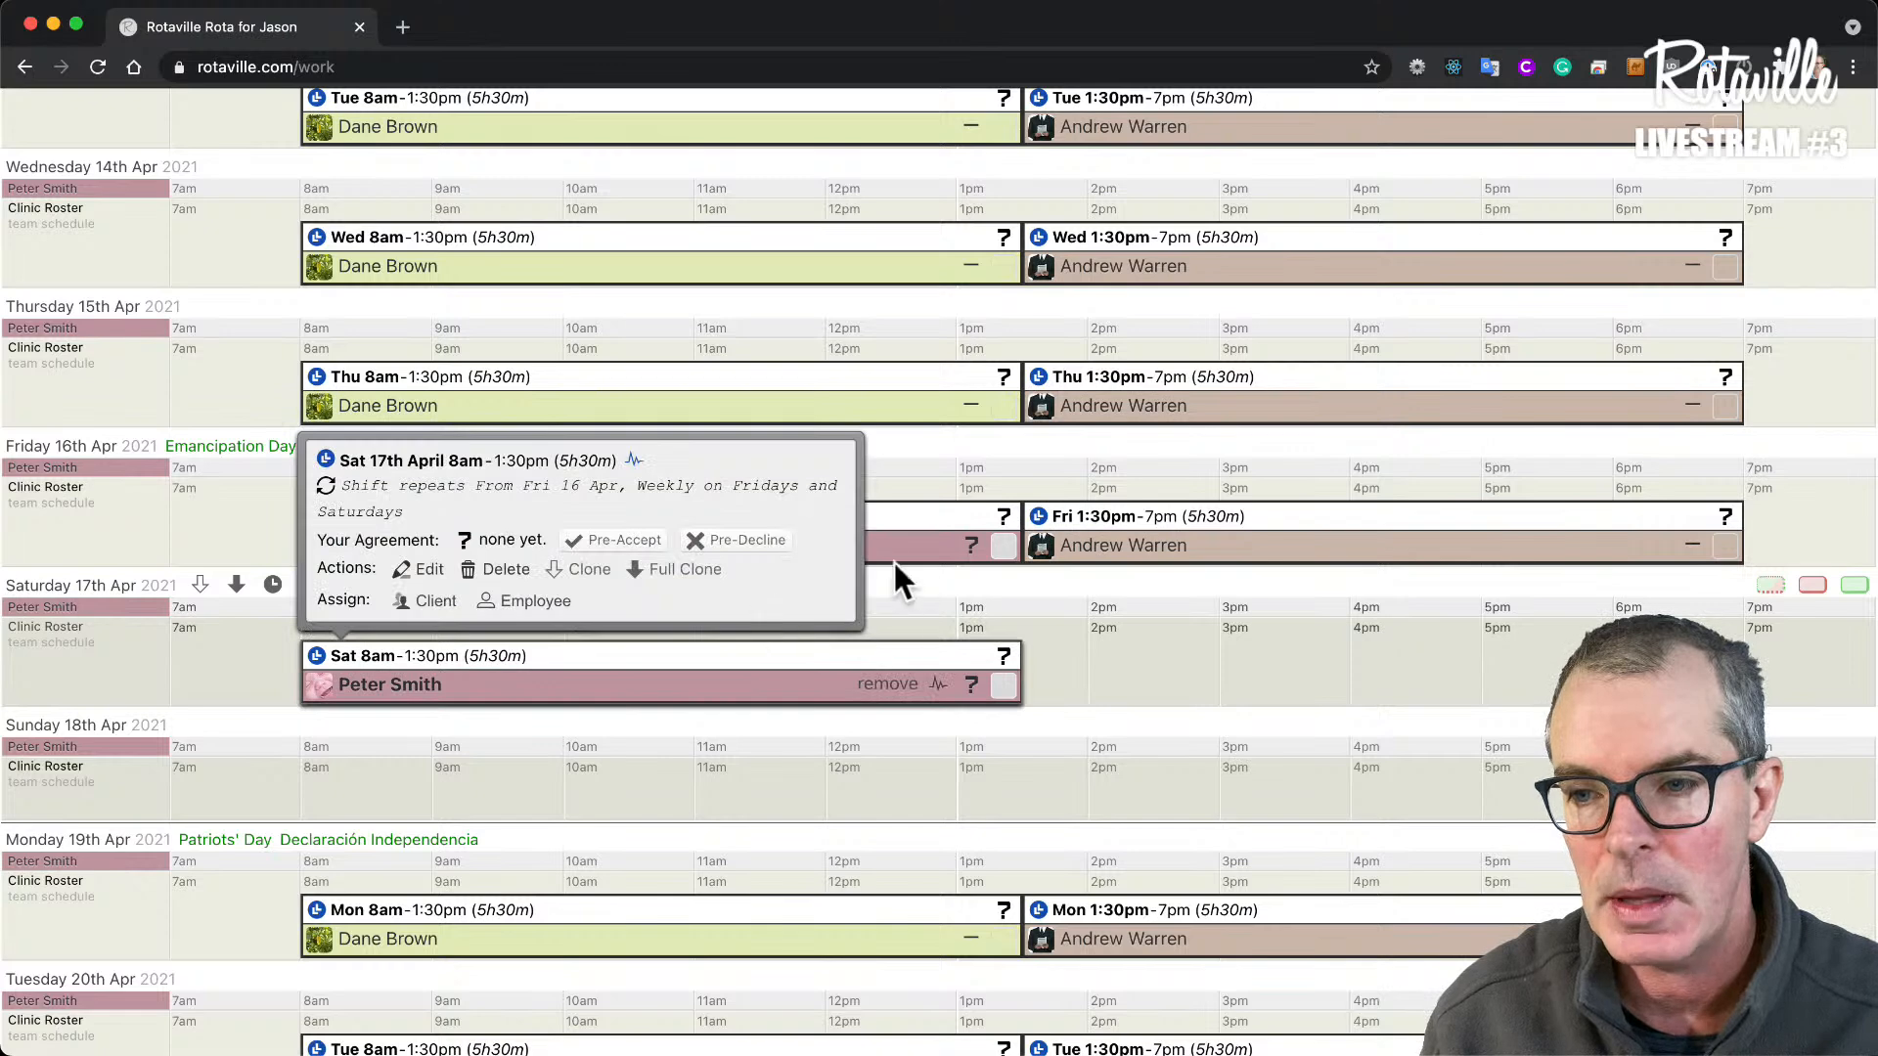
mouse_move(860, 556)
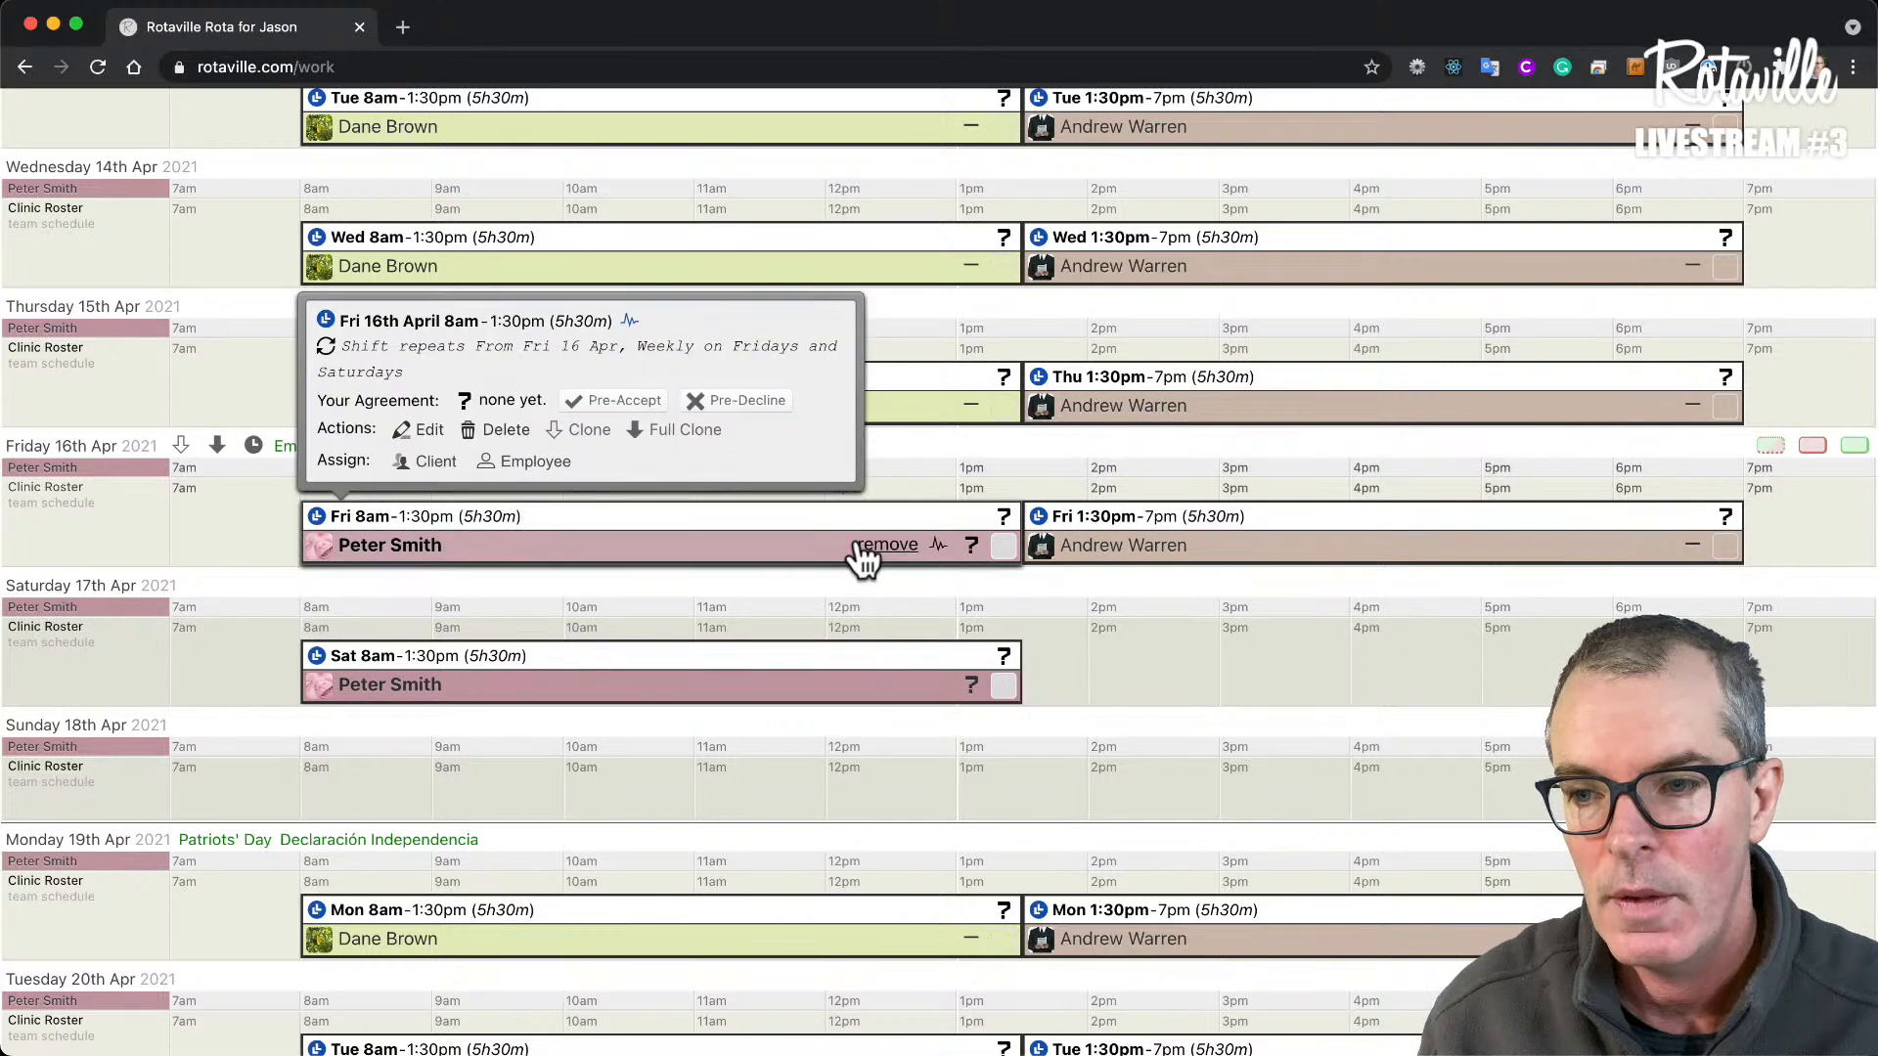
mouse_move(682, 655)
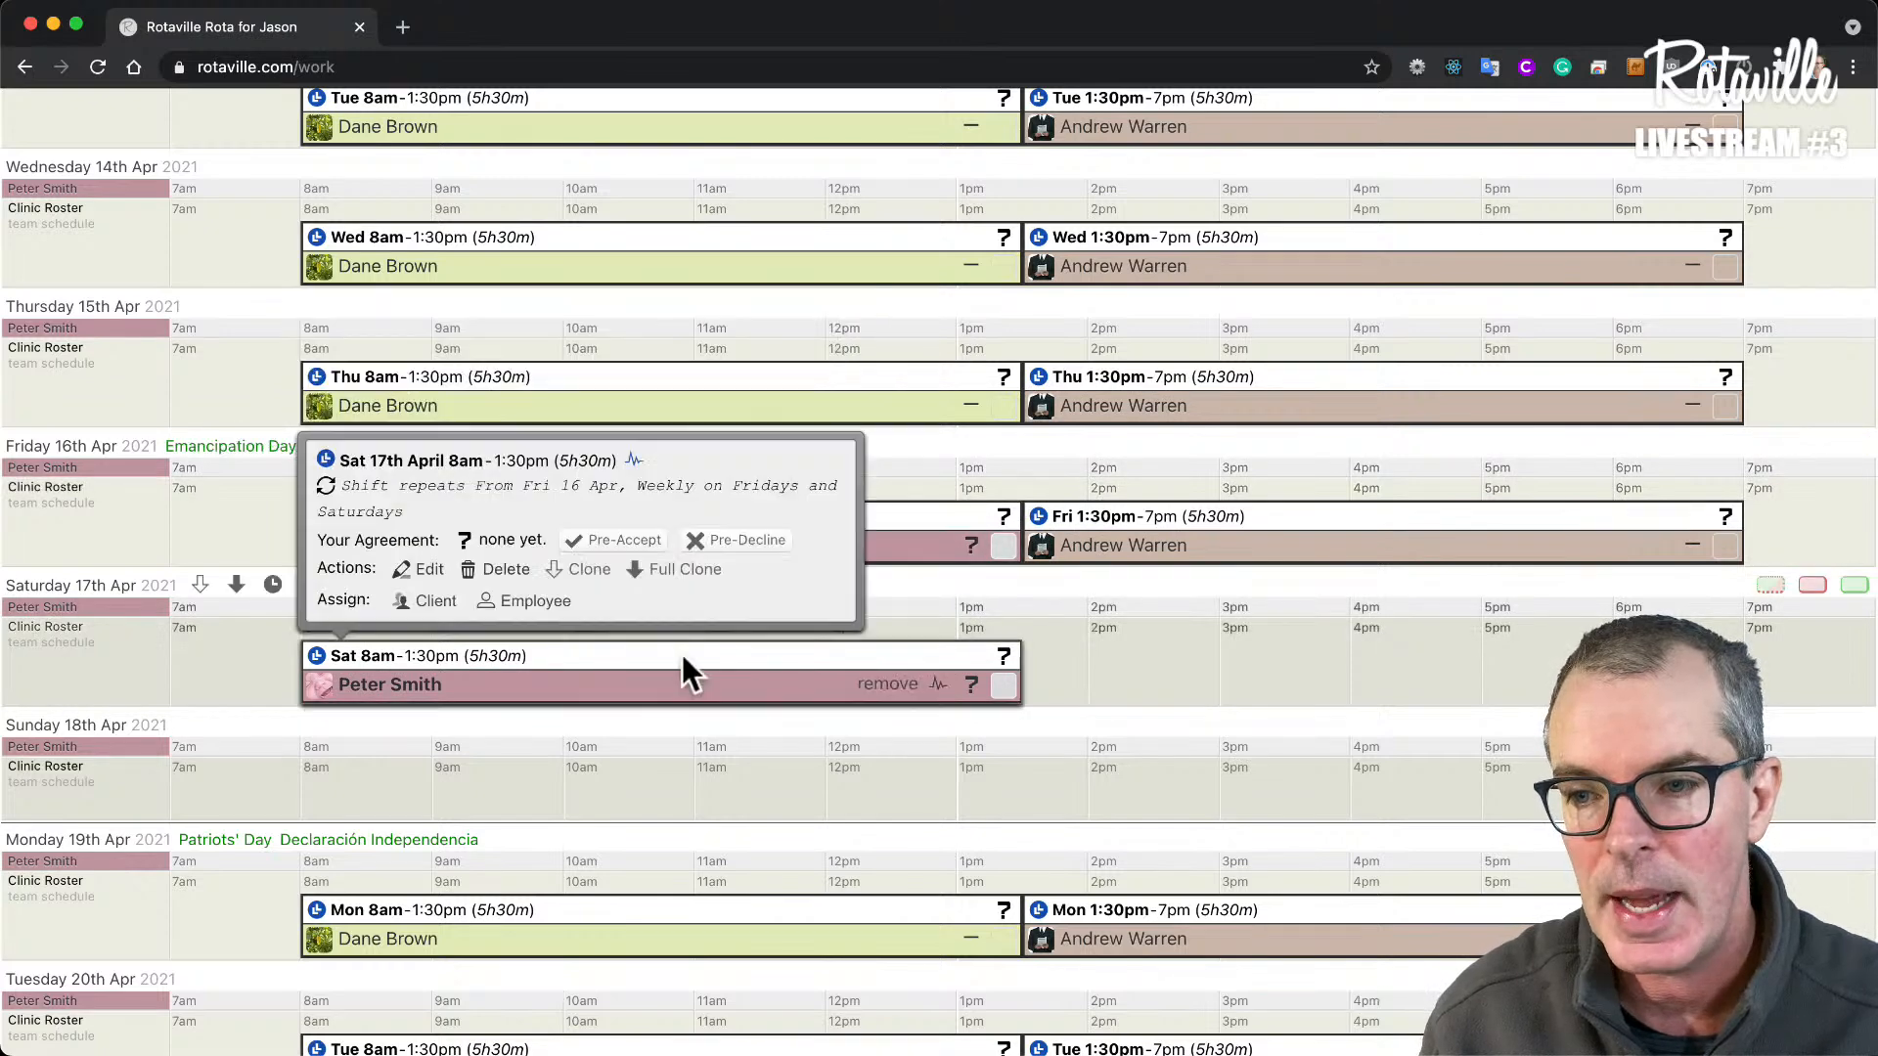
scroll(1262, 668, "down", 3)
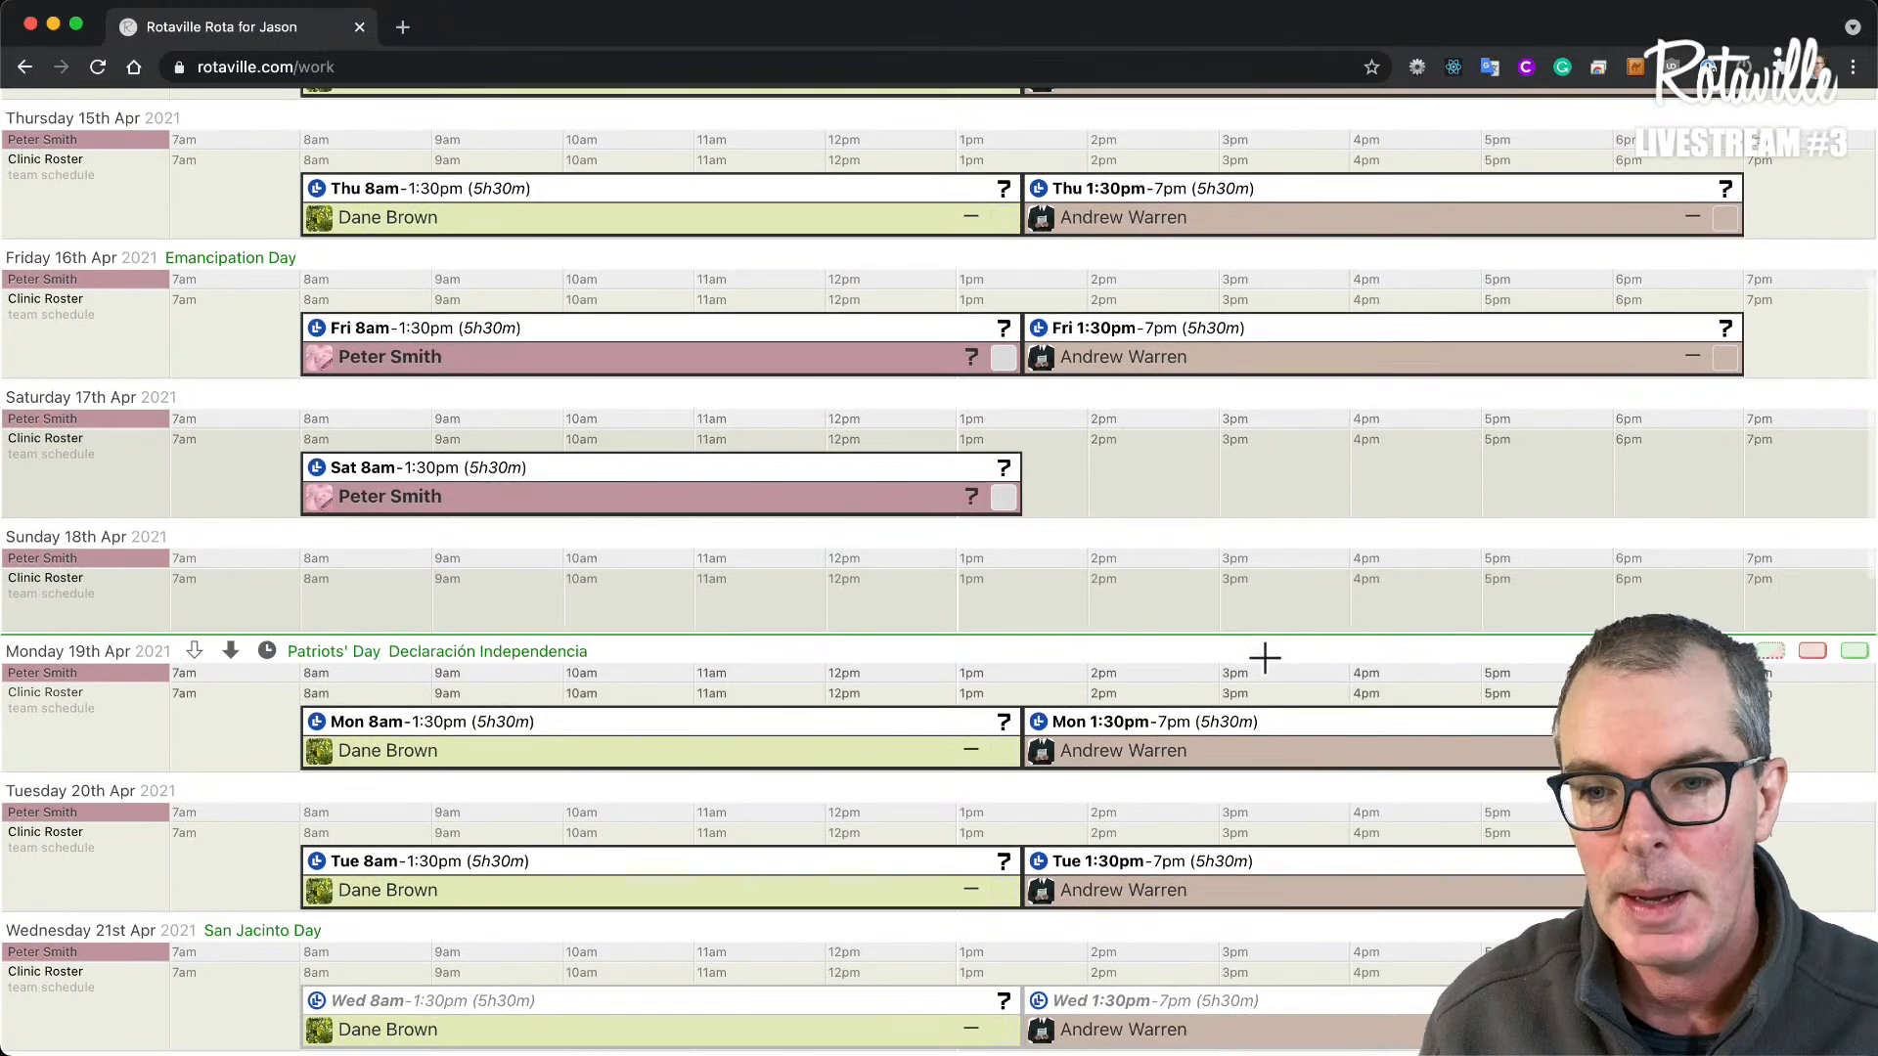
scroll(1264, 657, "up", 5)
scroll(1265, 655, "up", 2)
mouse_move(1265, 655)
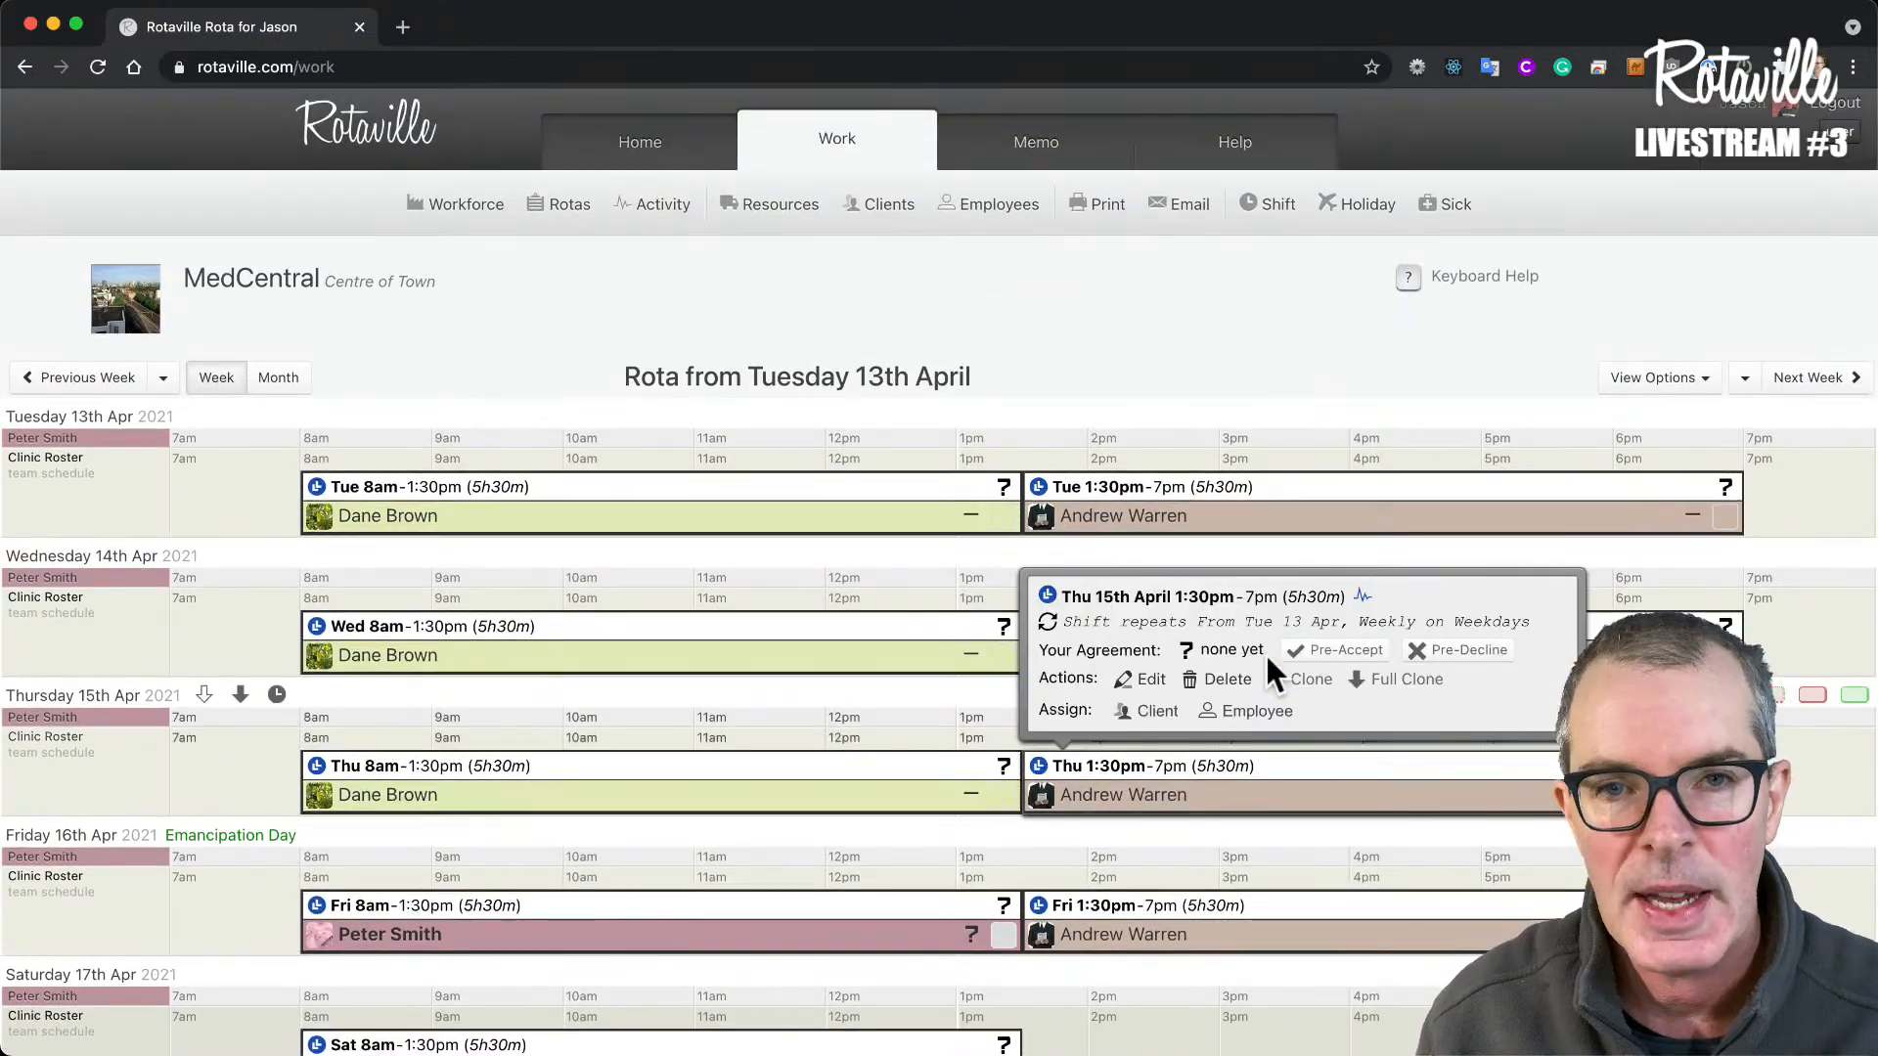
mouse_move(1234, 489)
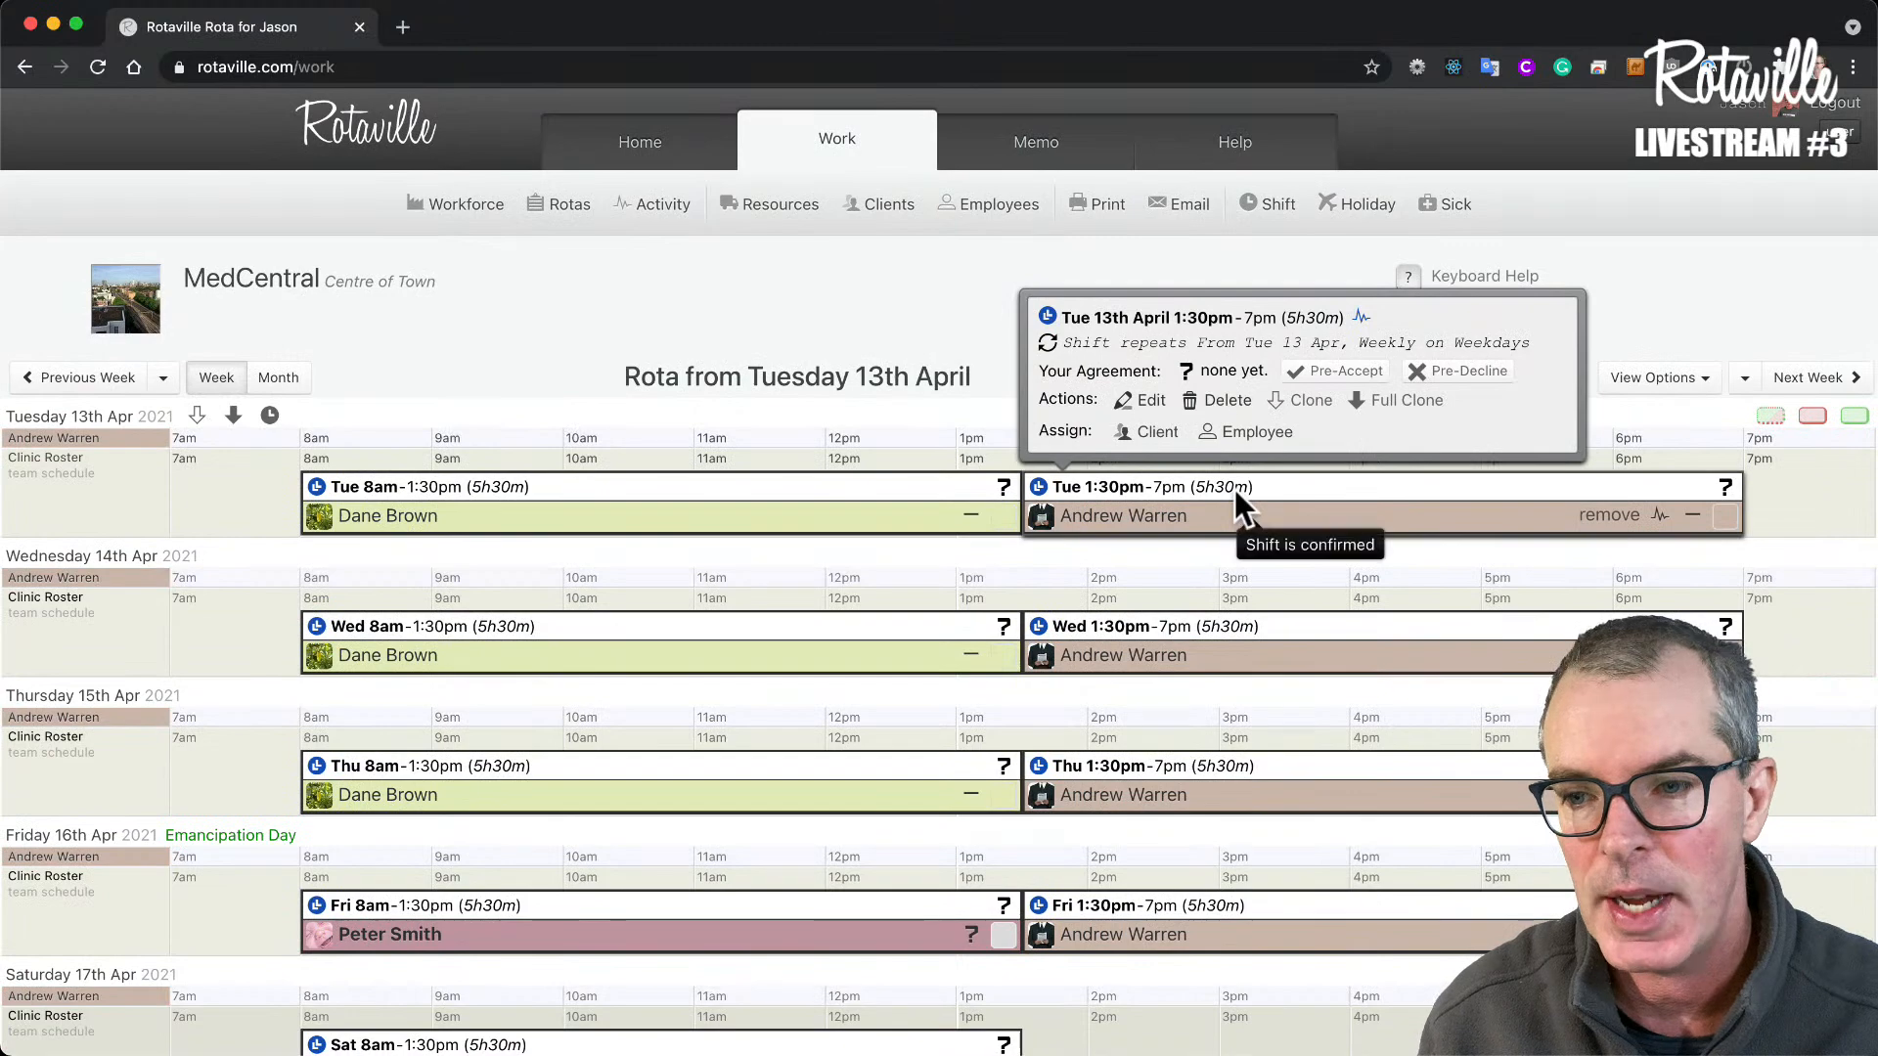
scroll(1234, 489, "down", 1)
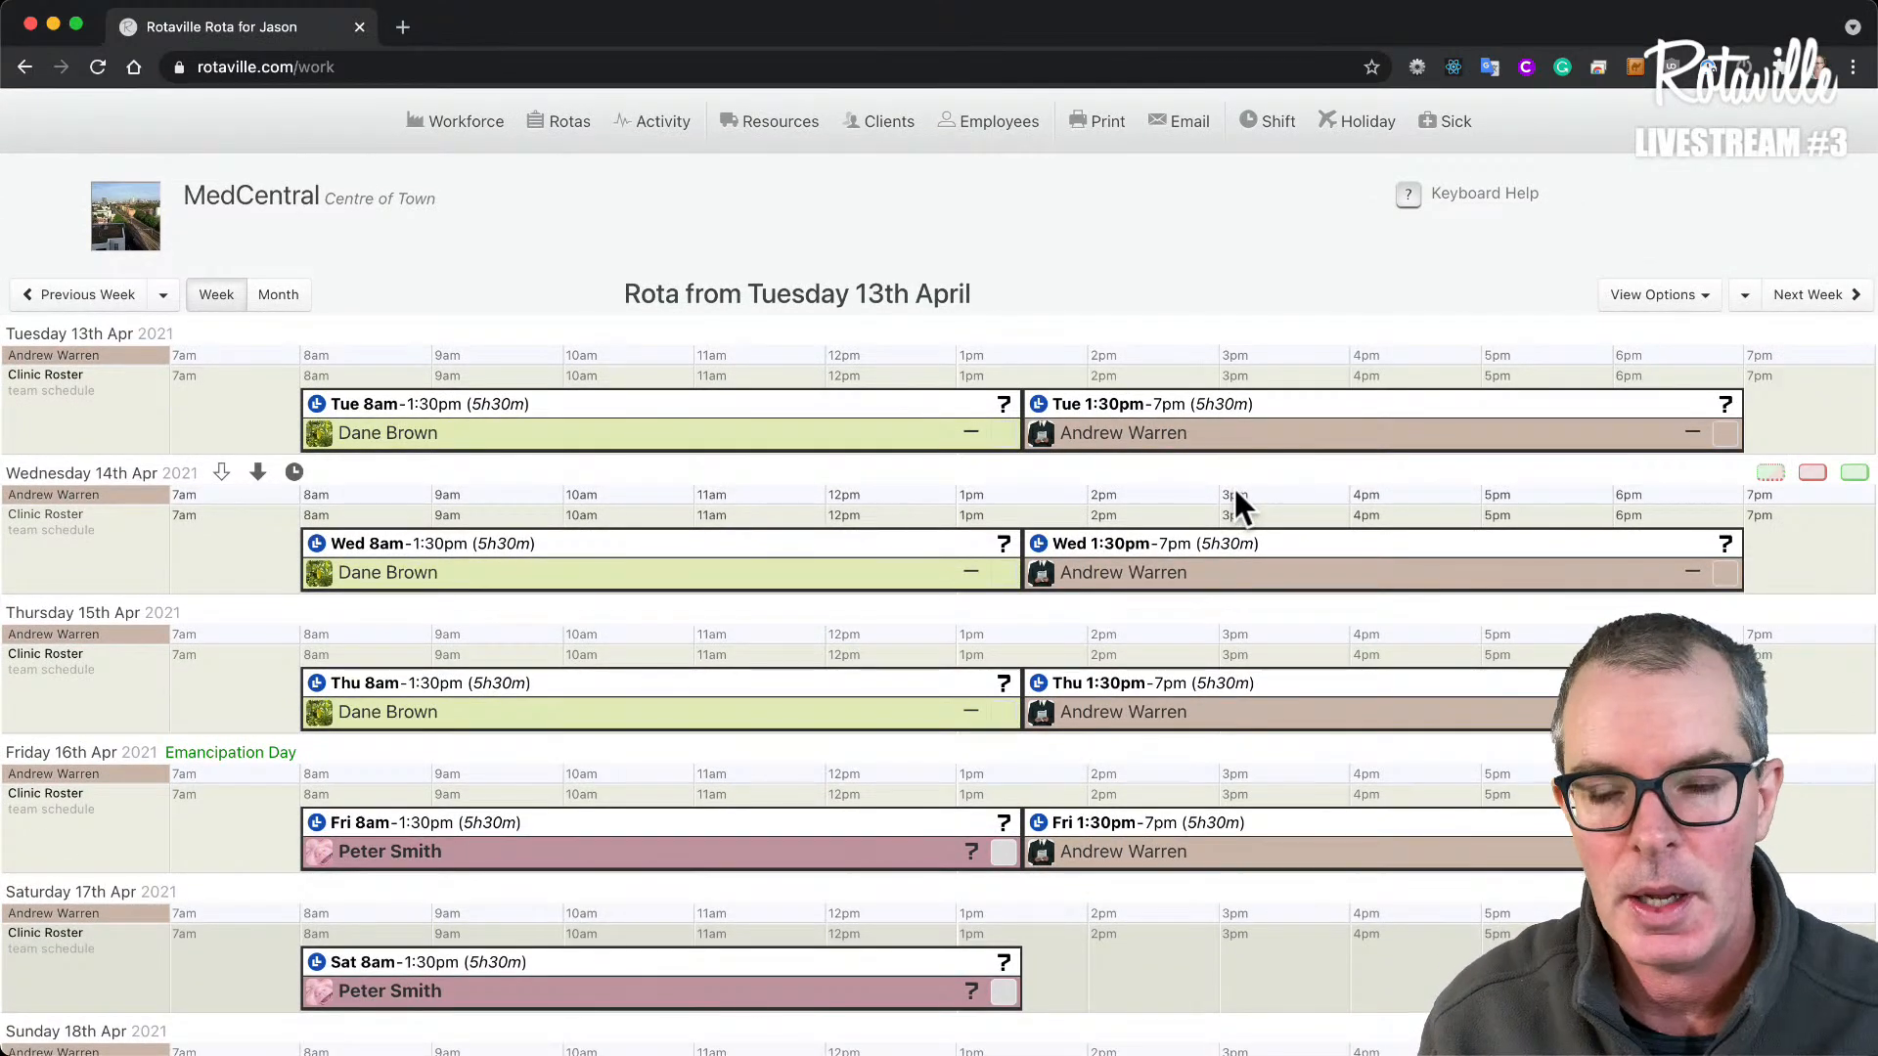
mouse_move(1228, 377)
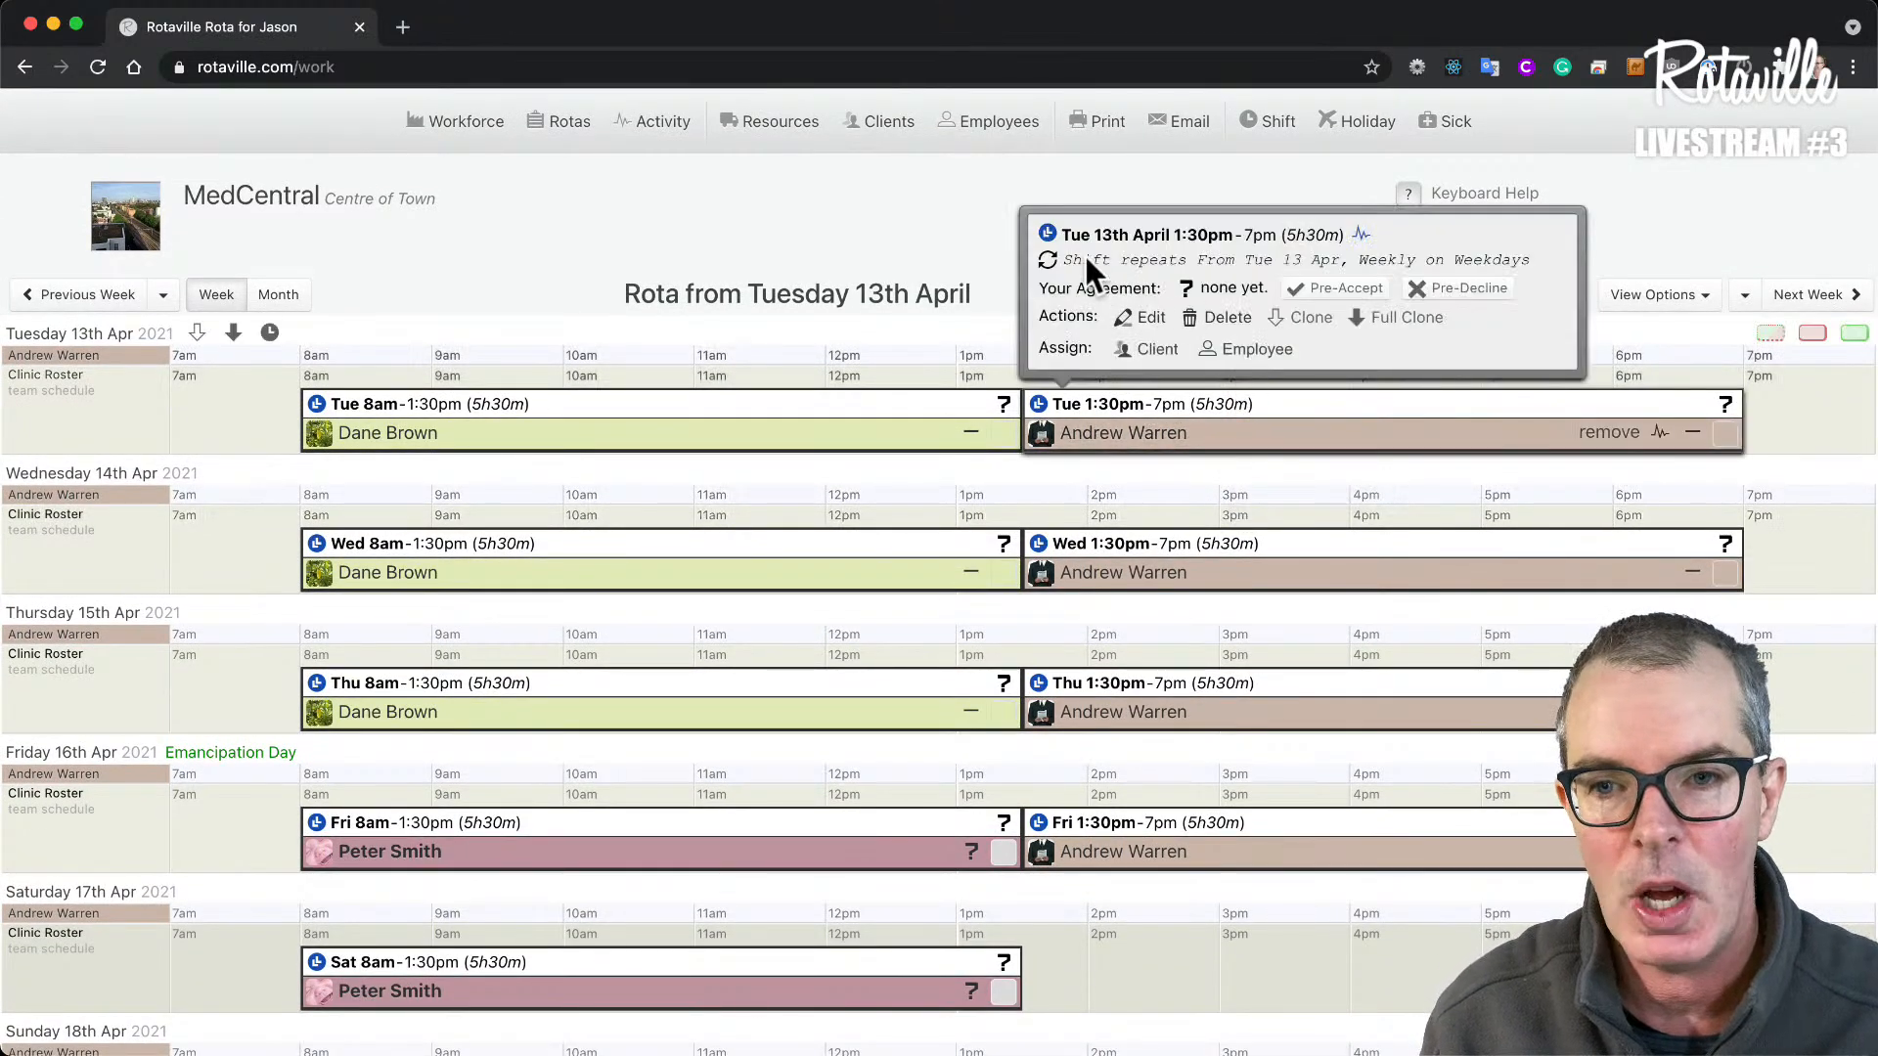
- Start a new holiday request with first day Friday 16 April 2021 and last day Monday 19 April 2021
scroll(1301, 186, "up", 1)
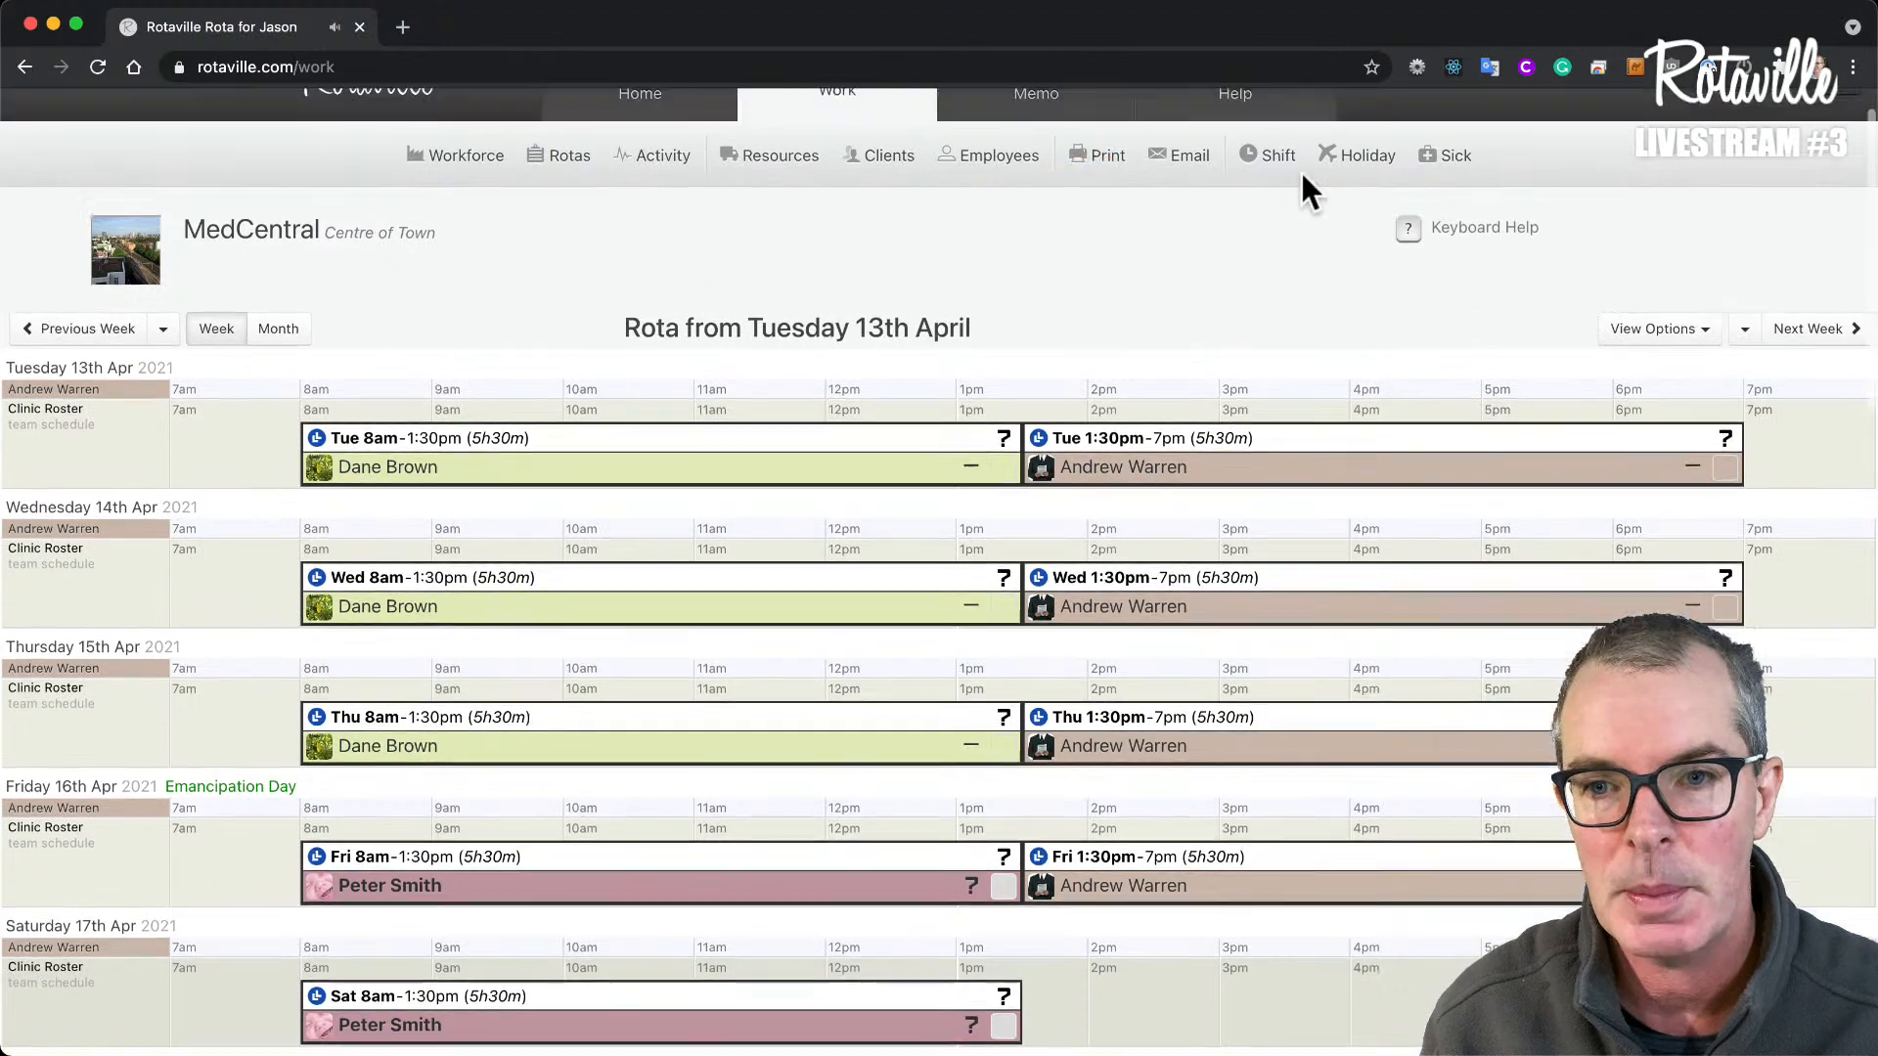
scroll(1306, 181, "up", 2)
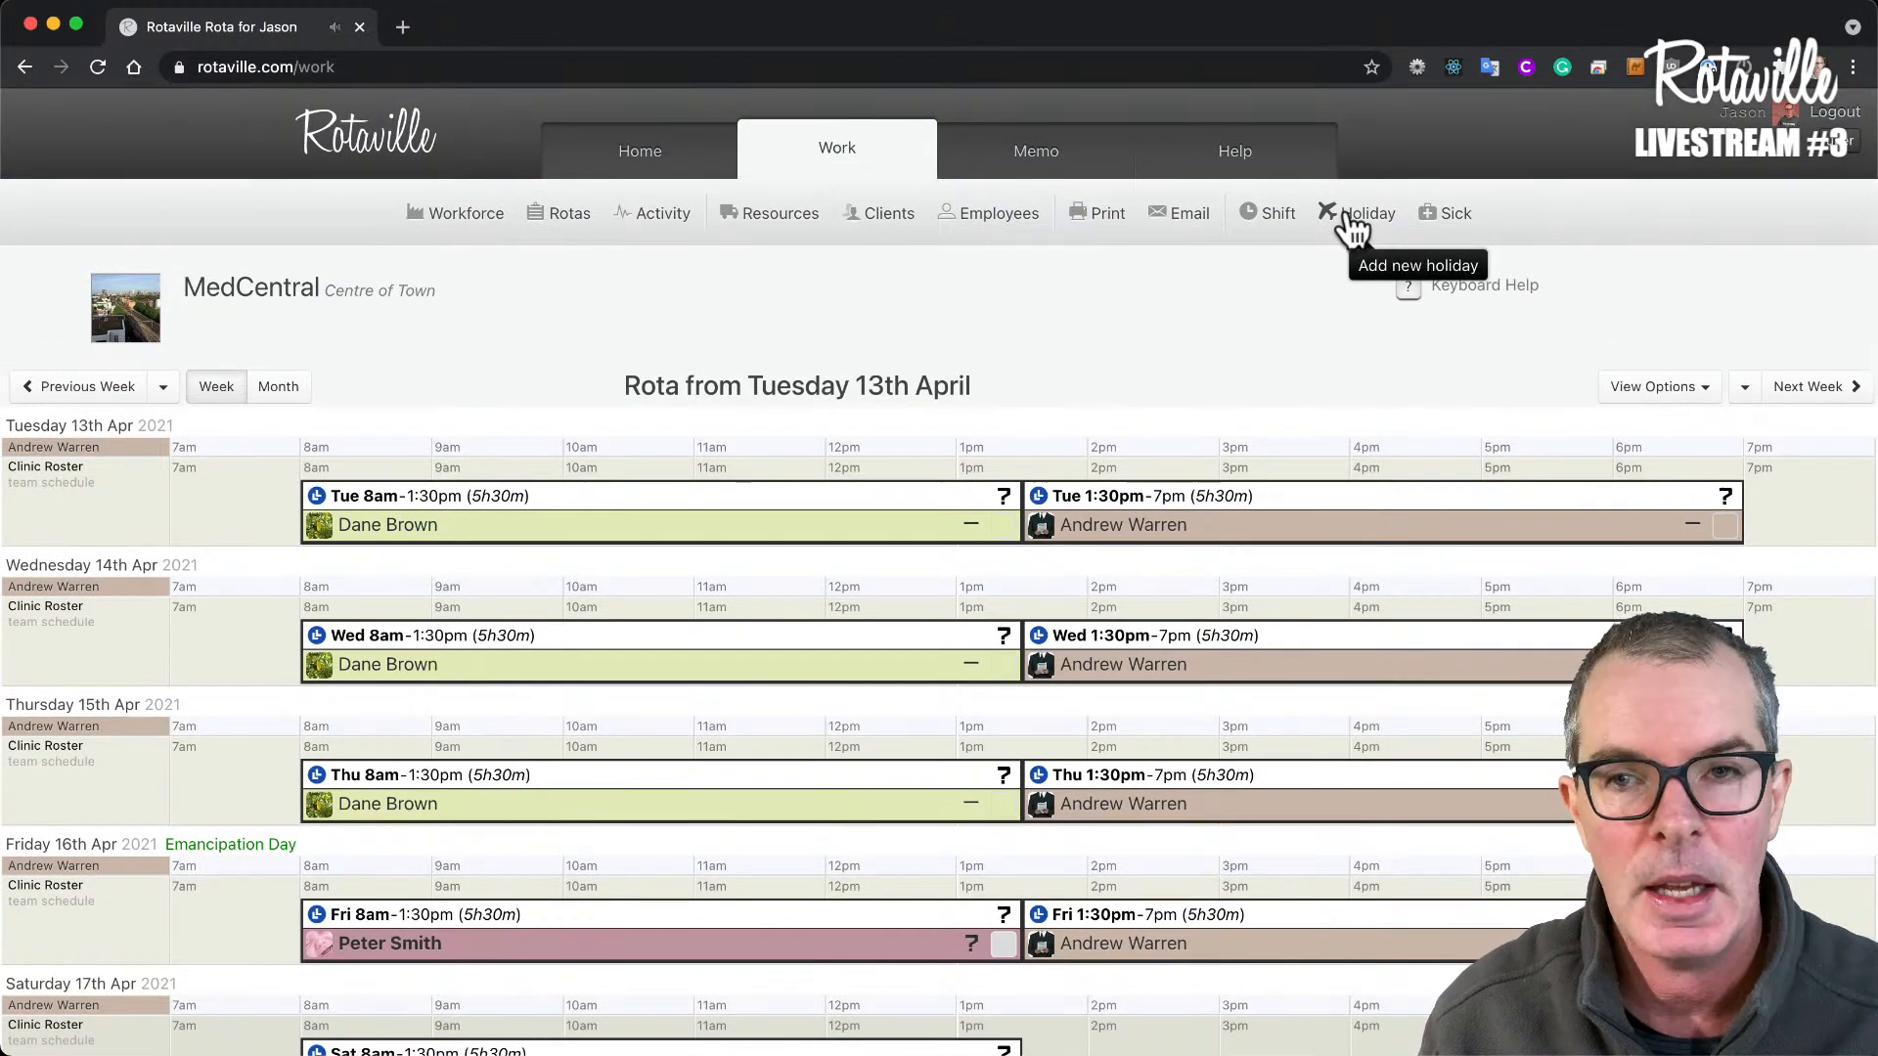
left_click(1354, 227)
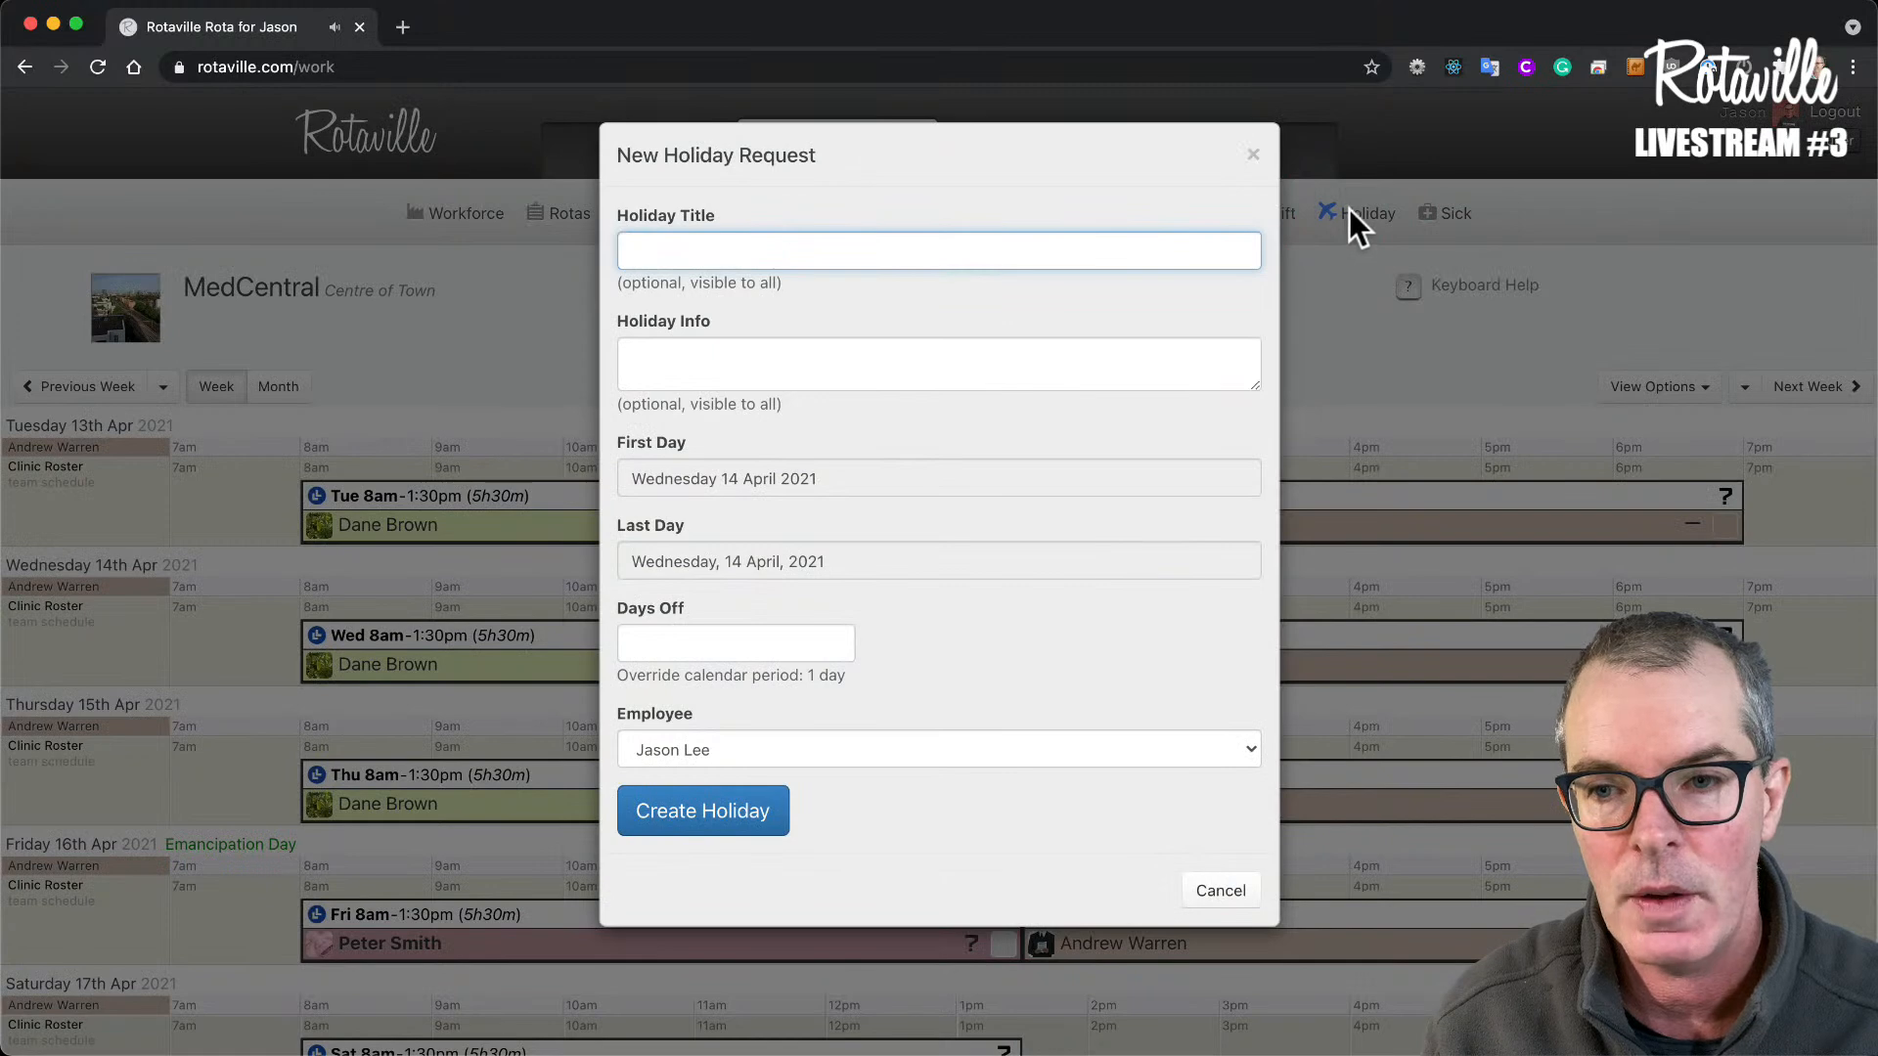
left_click(1034, 471)
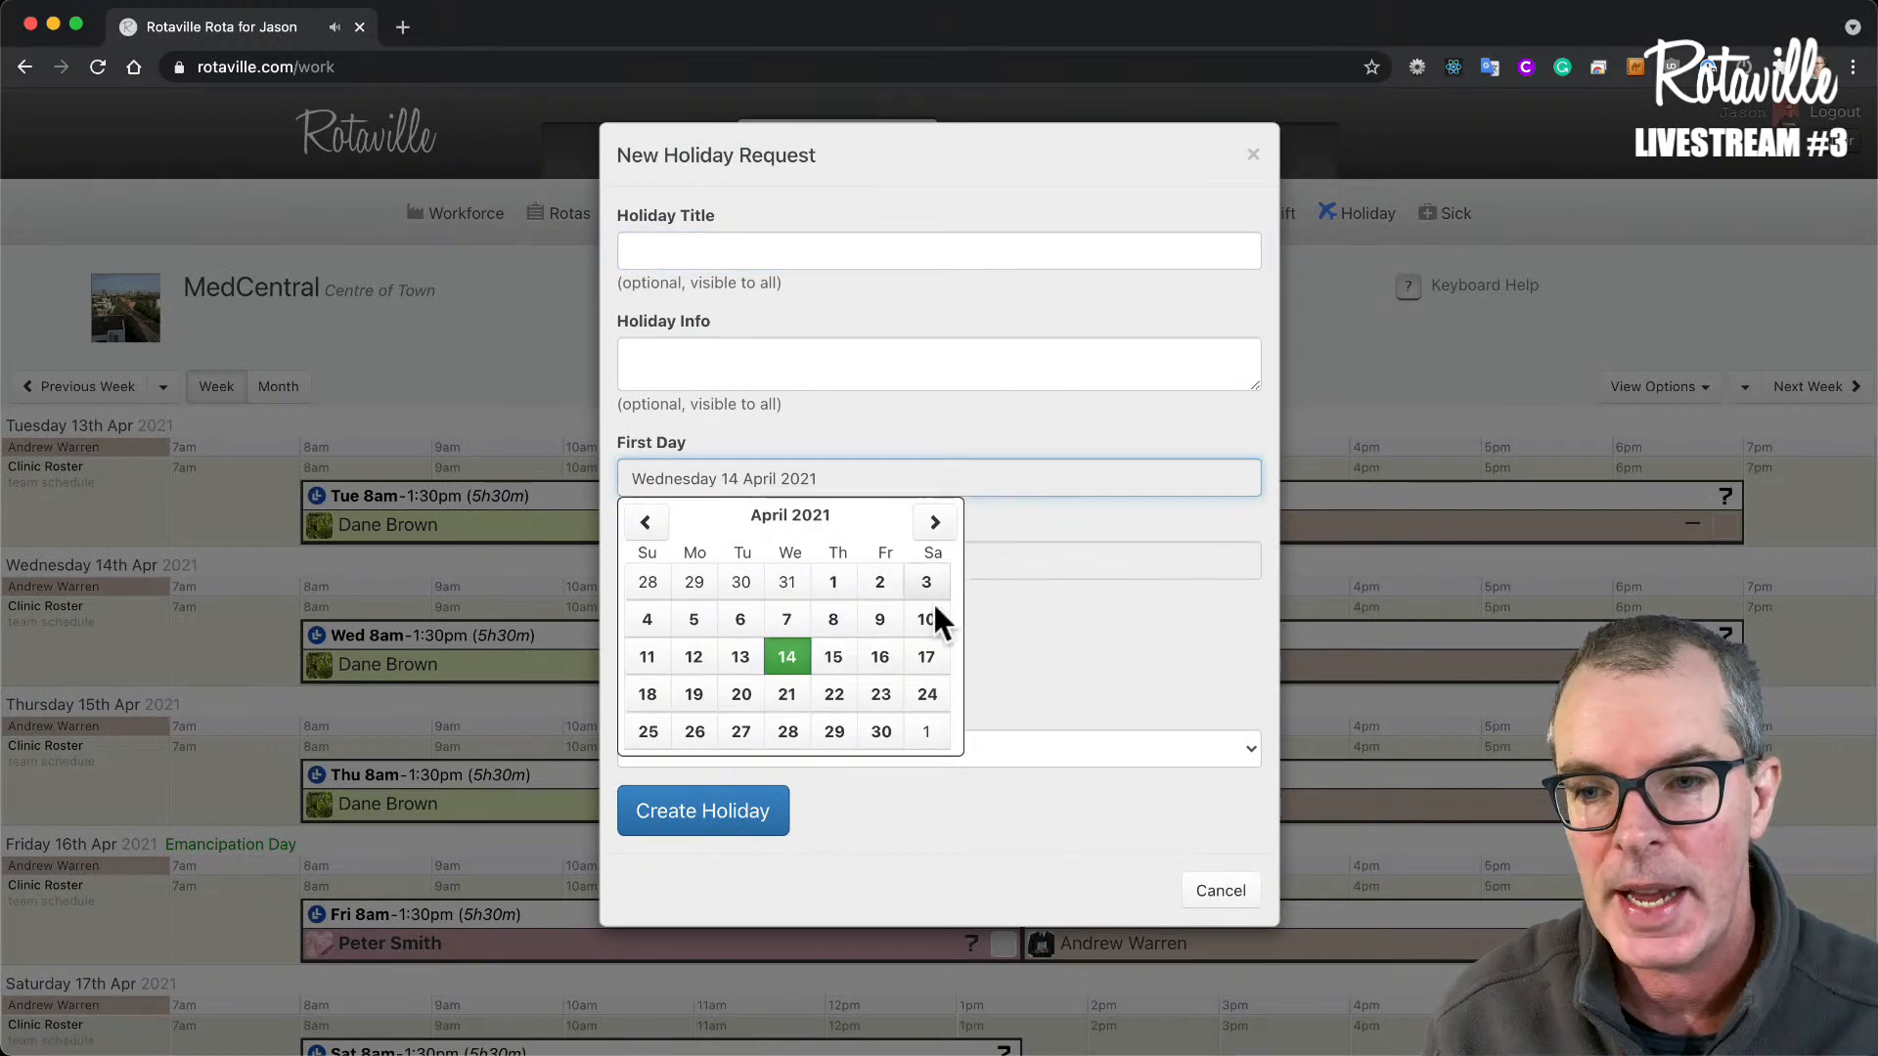
left_click(881, 657)
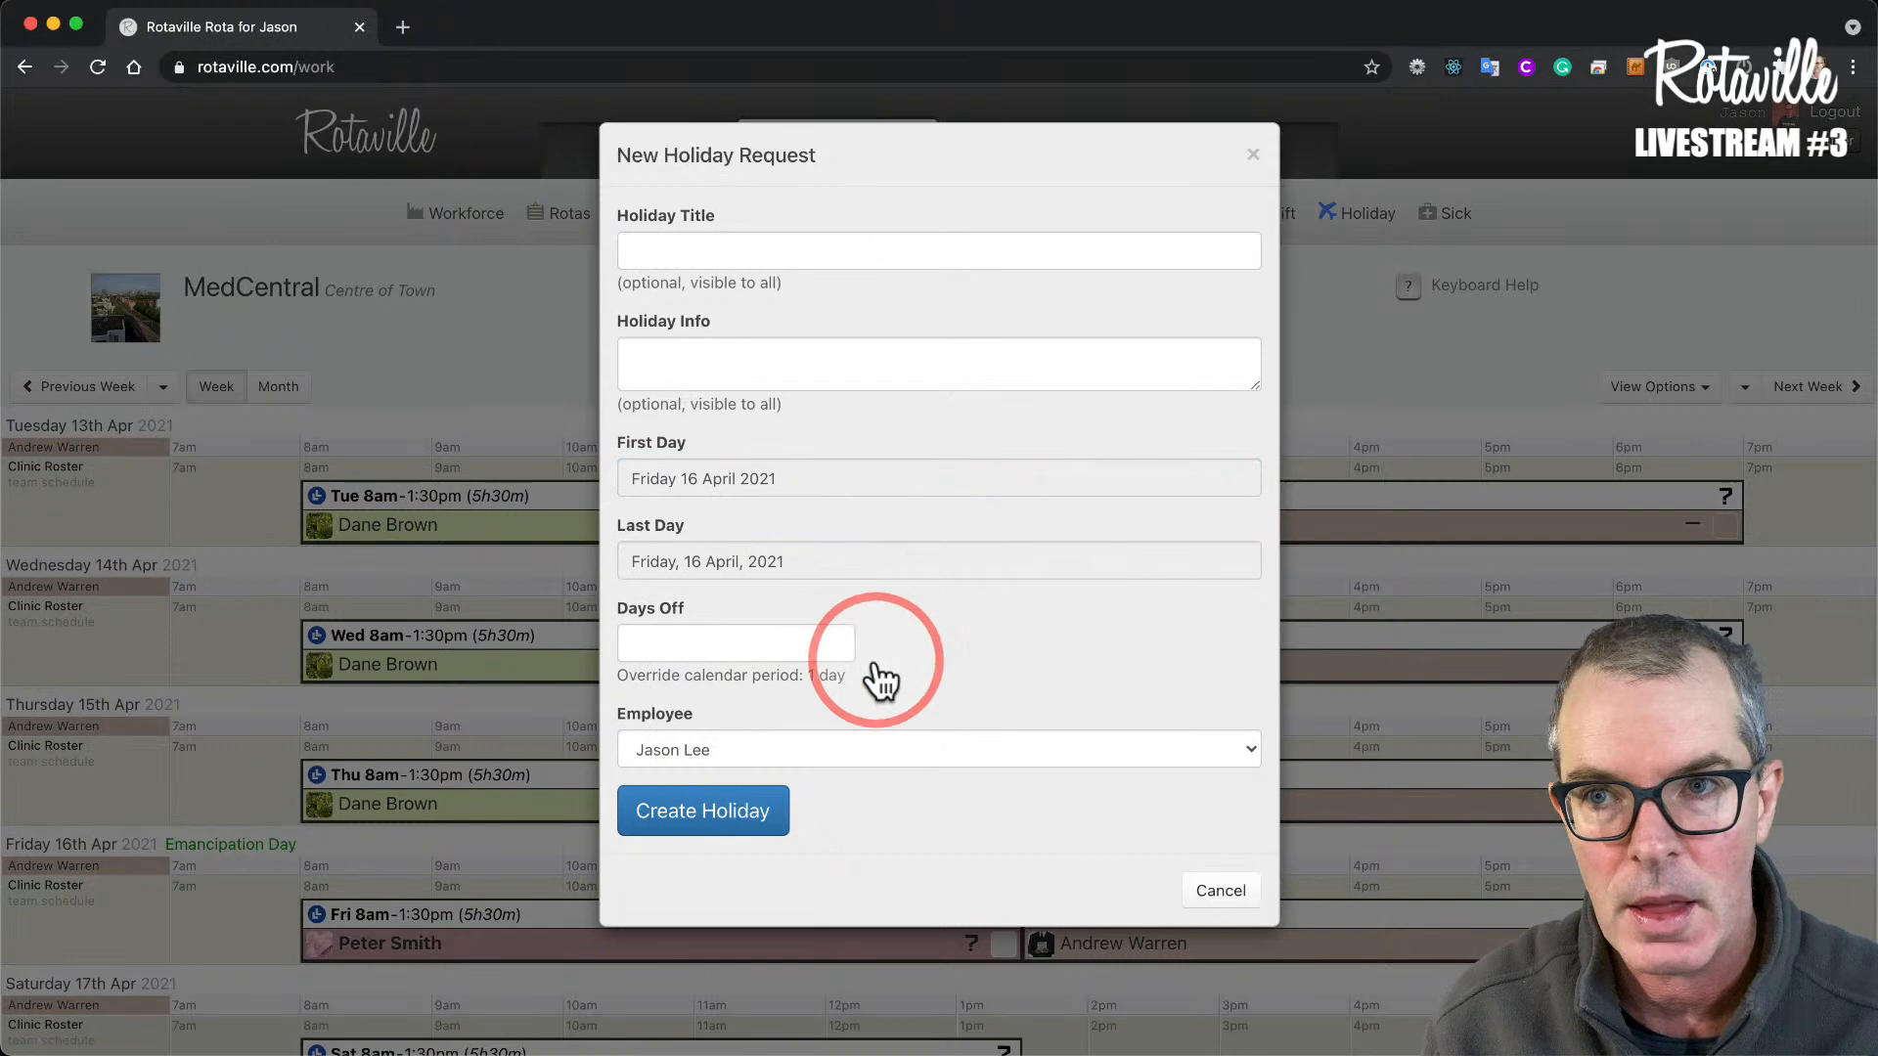
left_click(759, 567)
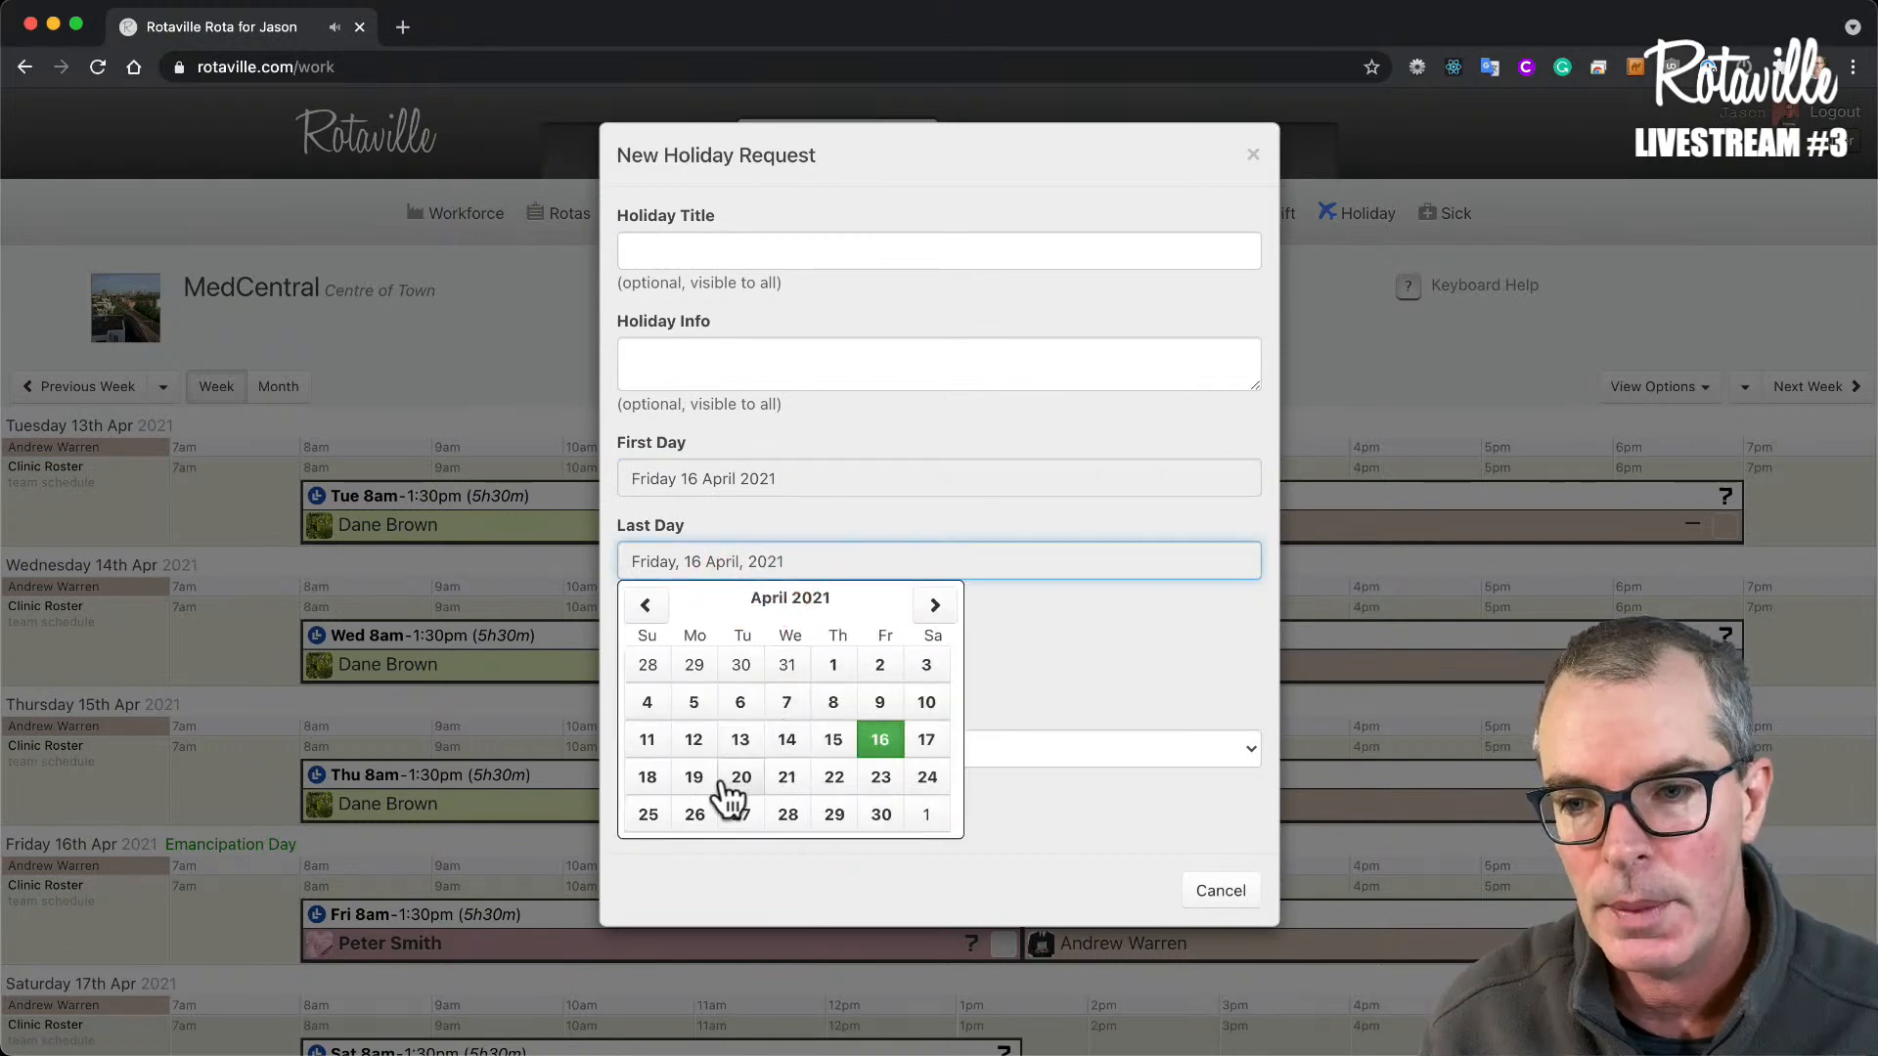
left_click(690, 779)
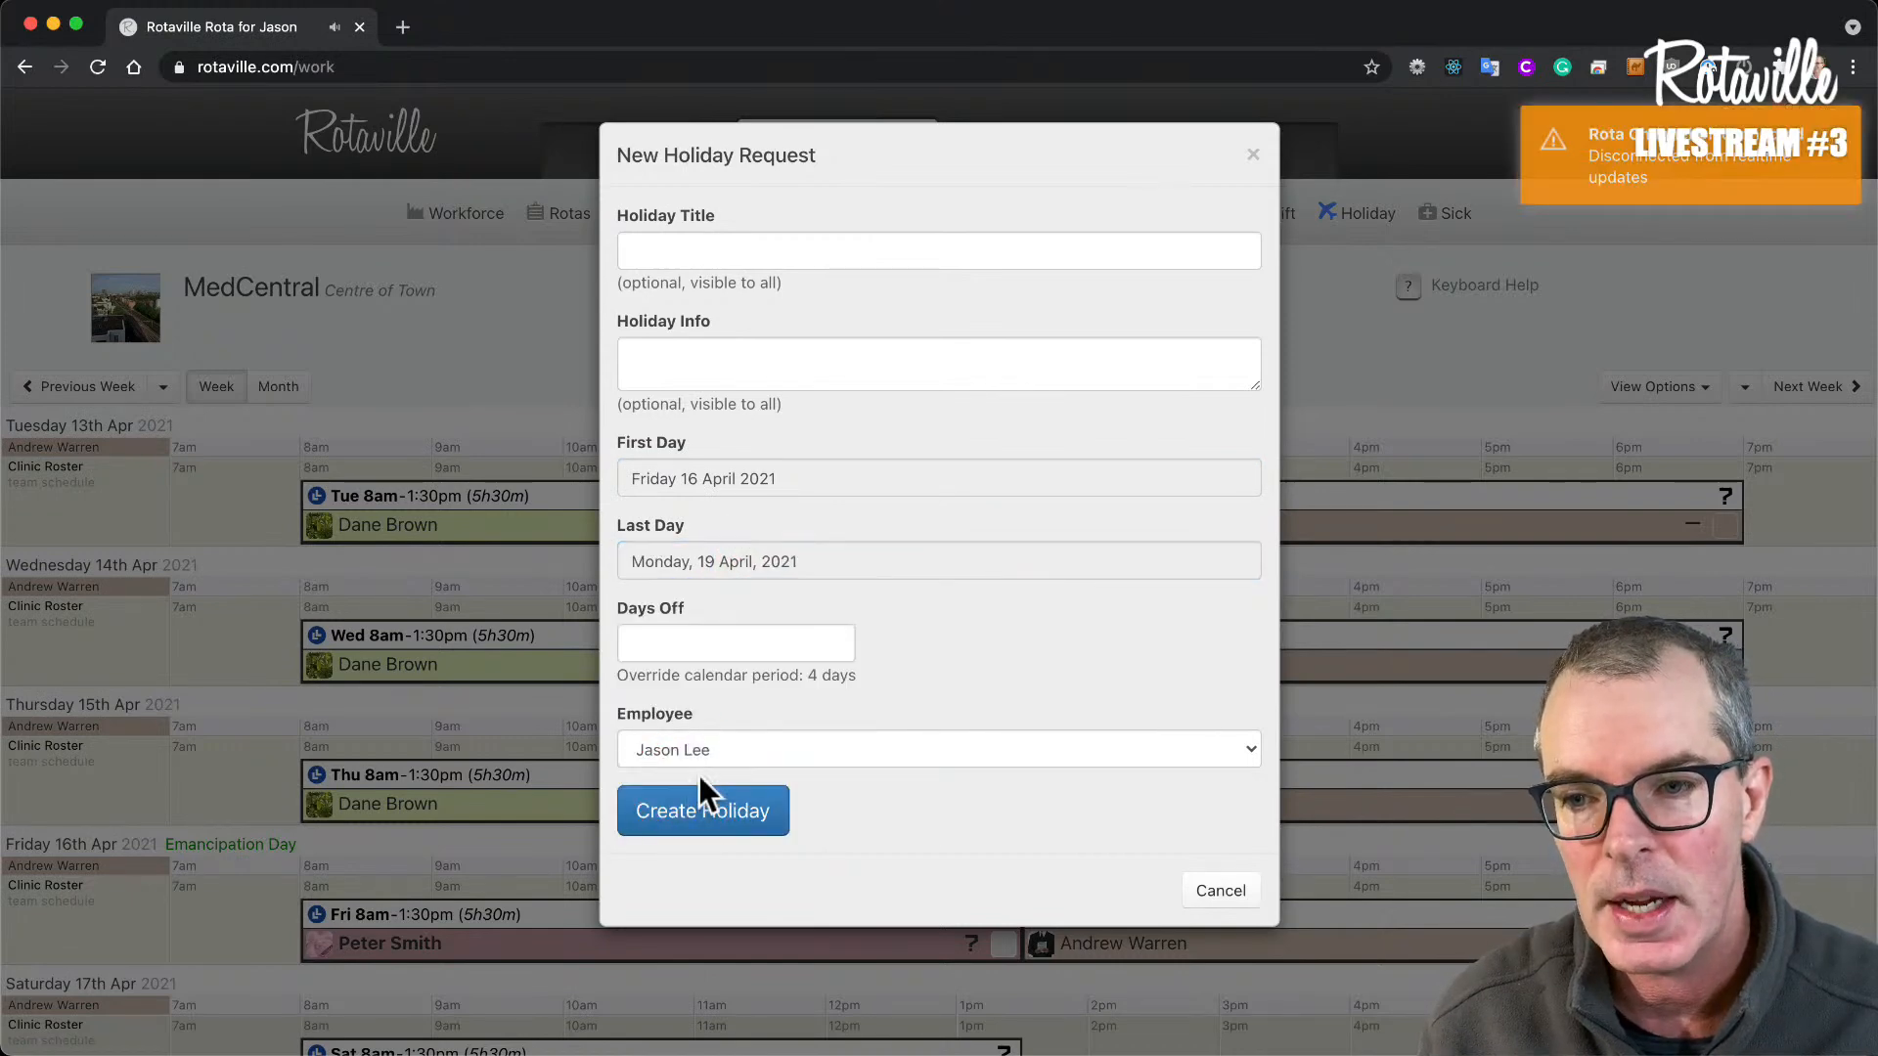
- Choose the employee rostered on the Friday and Saturday morning shifts for the holiday request and create it
left_click(884, 749)
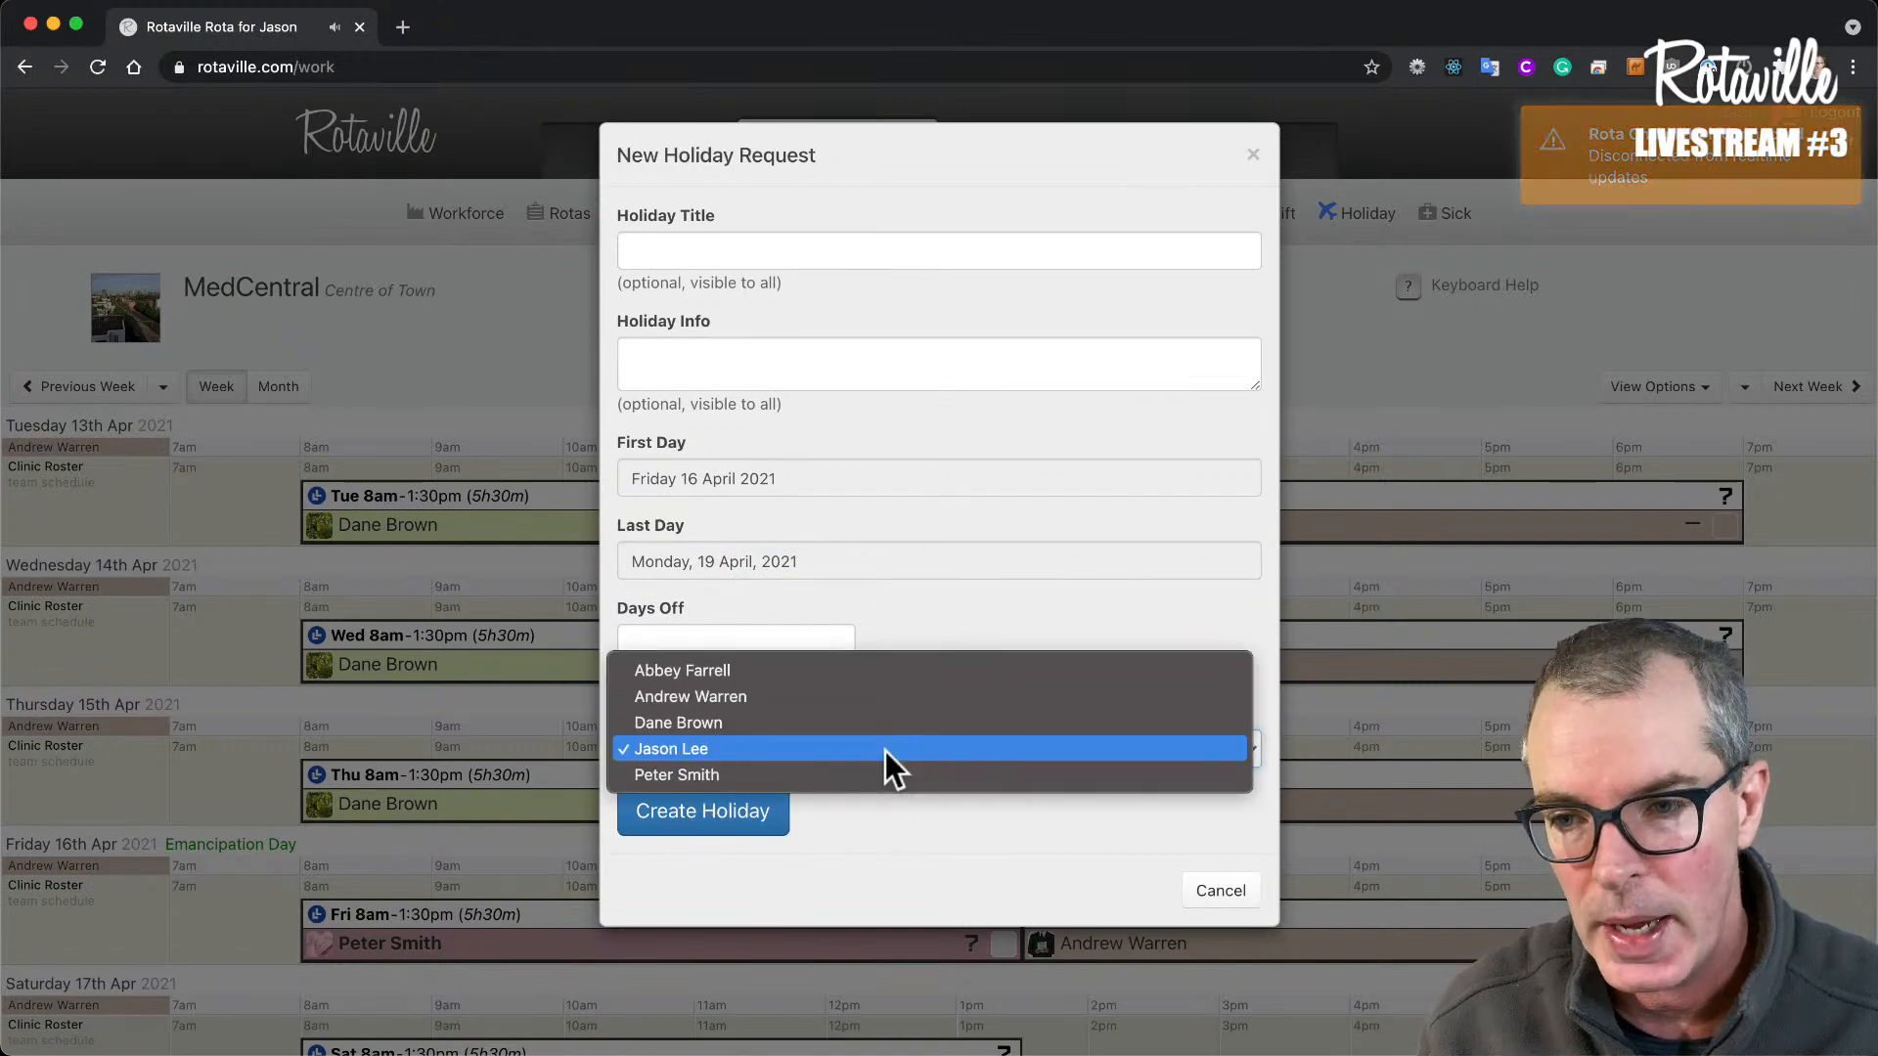
left_click(882, 775)
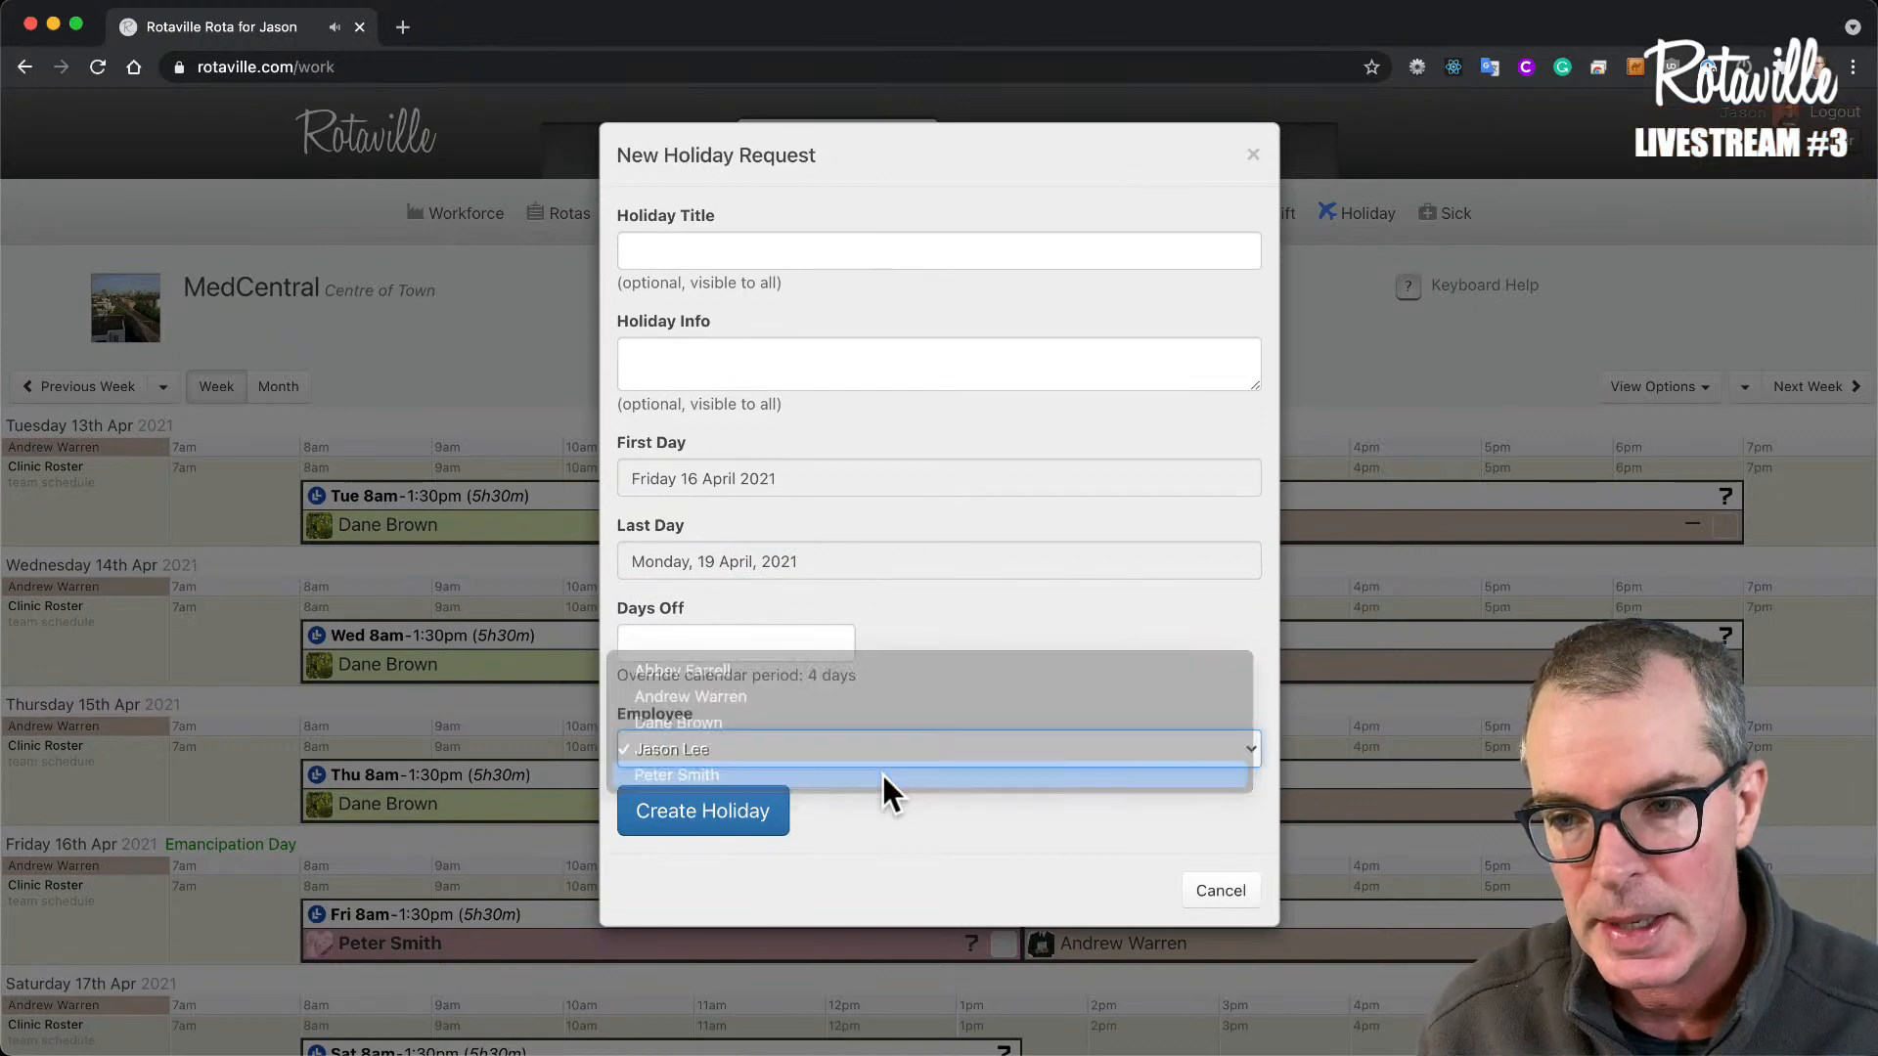
left_click(753, 826)
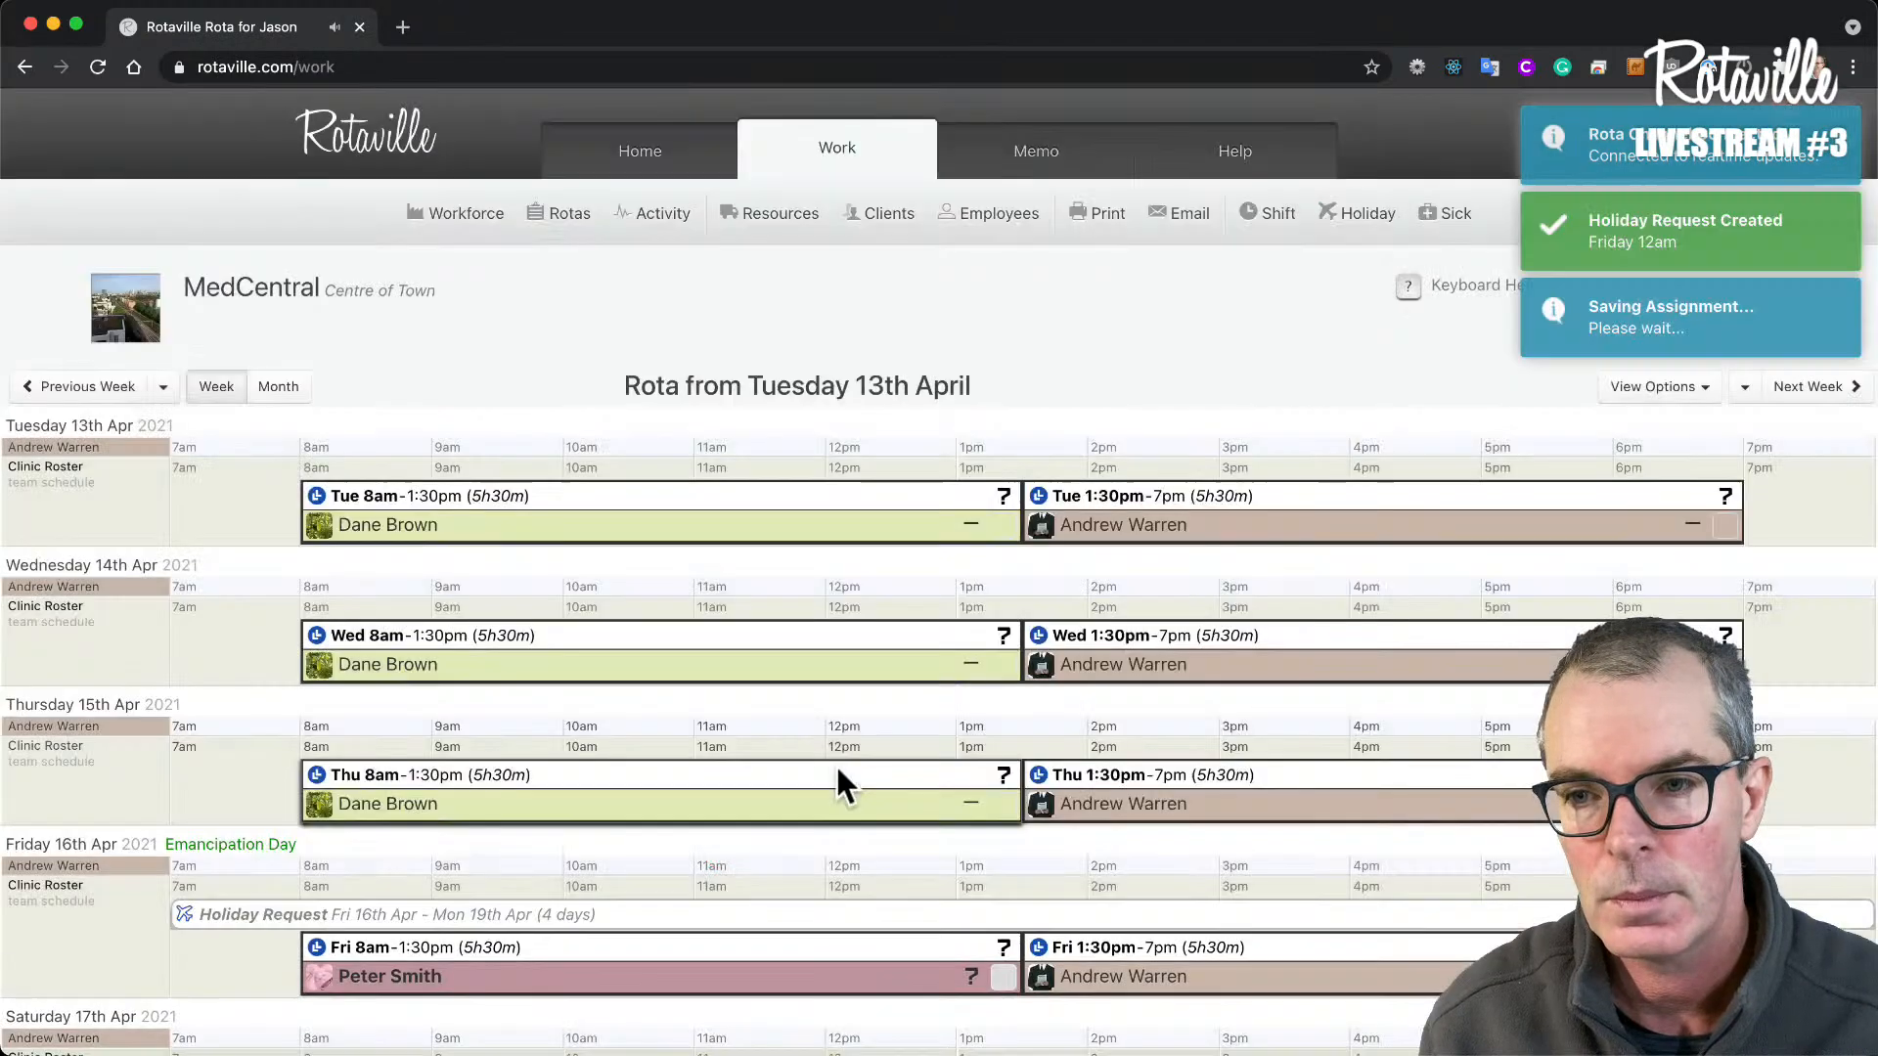
- Check the holiday request's conflicts and remove the employee's conflicting shift assignments on Fri 16th and Sat 17th April
scroll(836, 767, "down", 5)
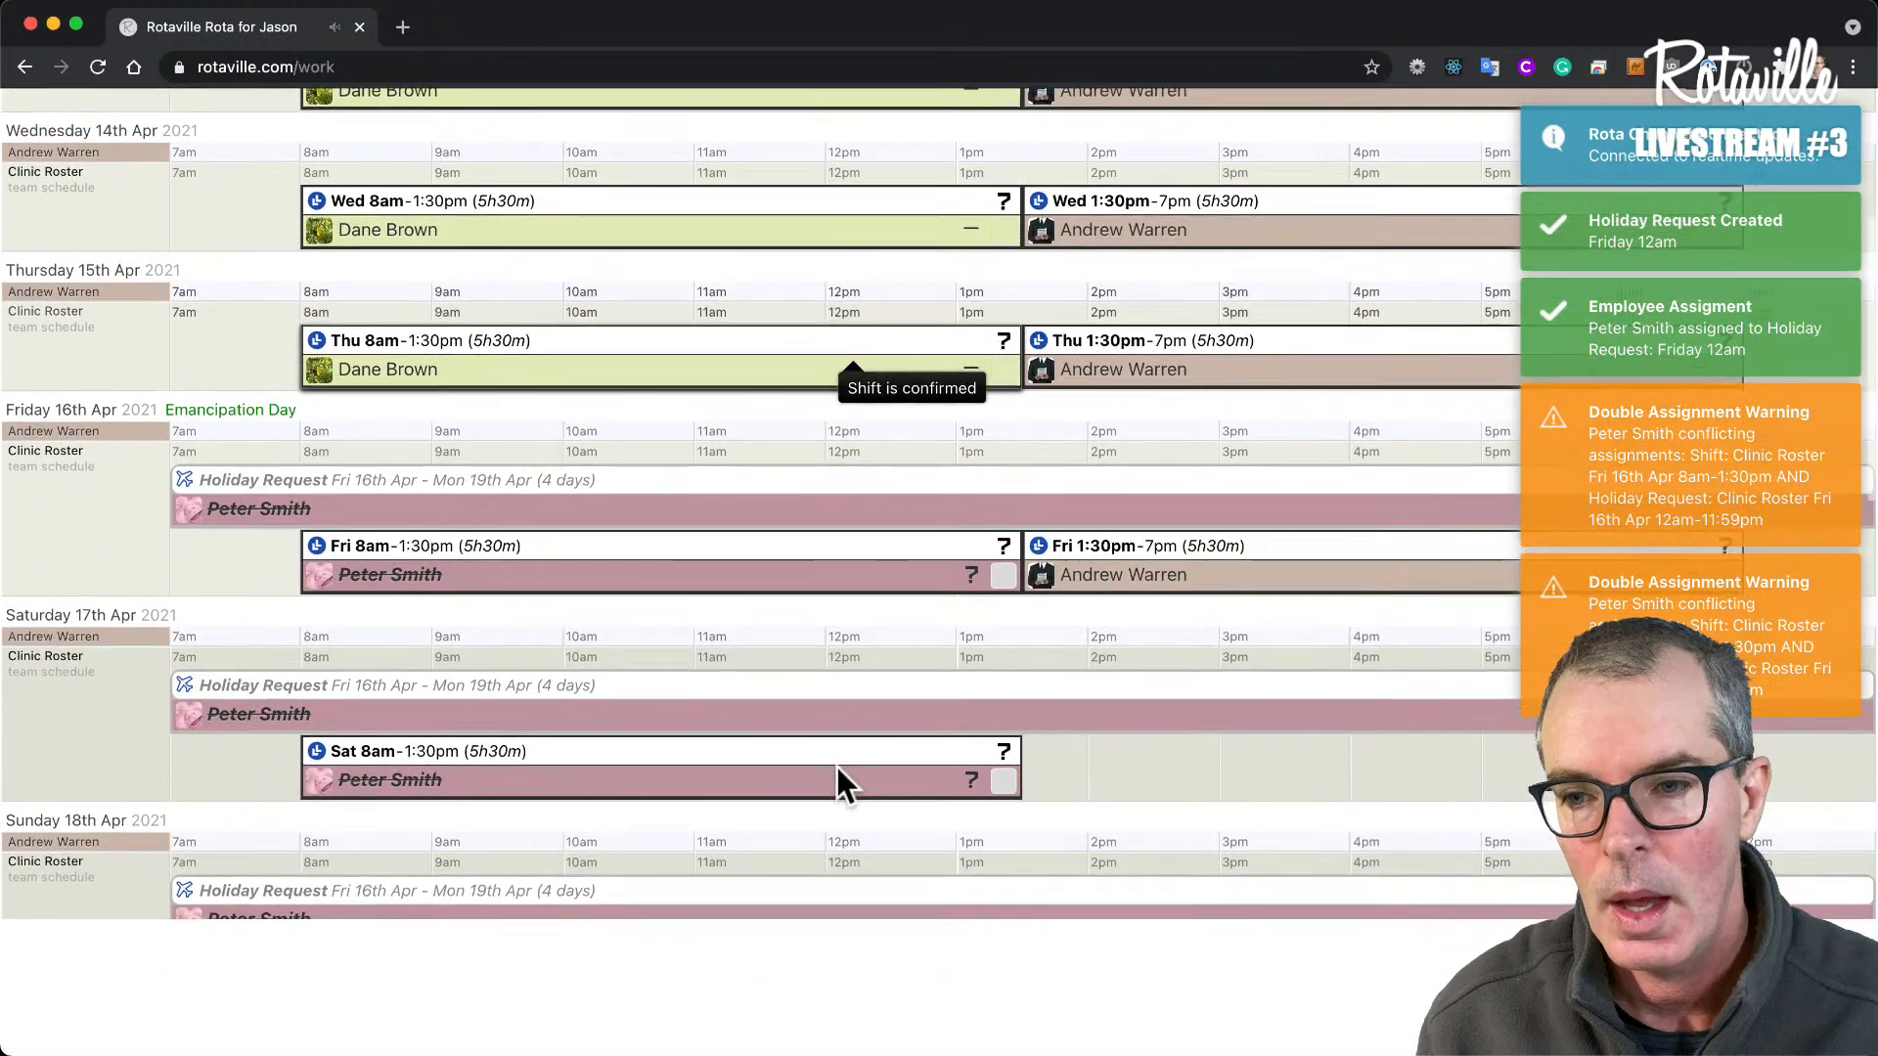
scroll(836, 767, "down", 2)
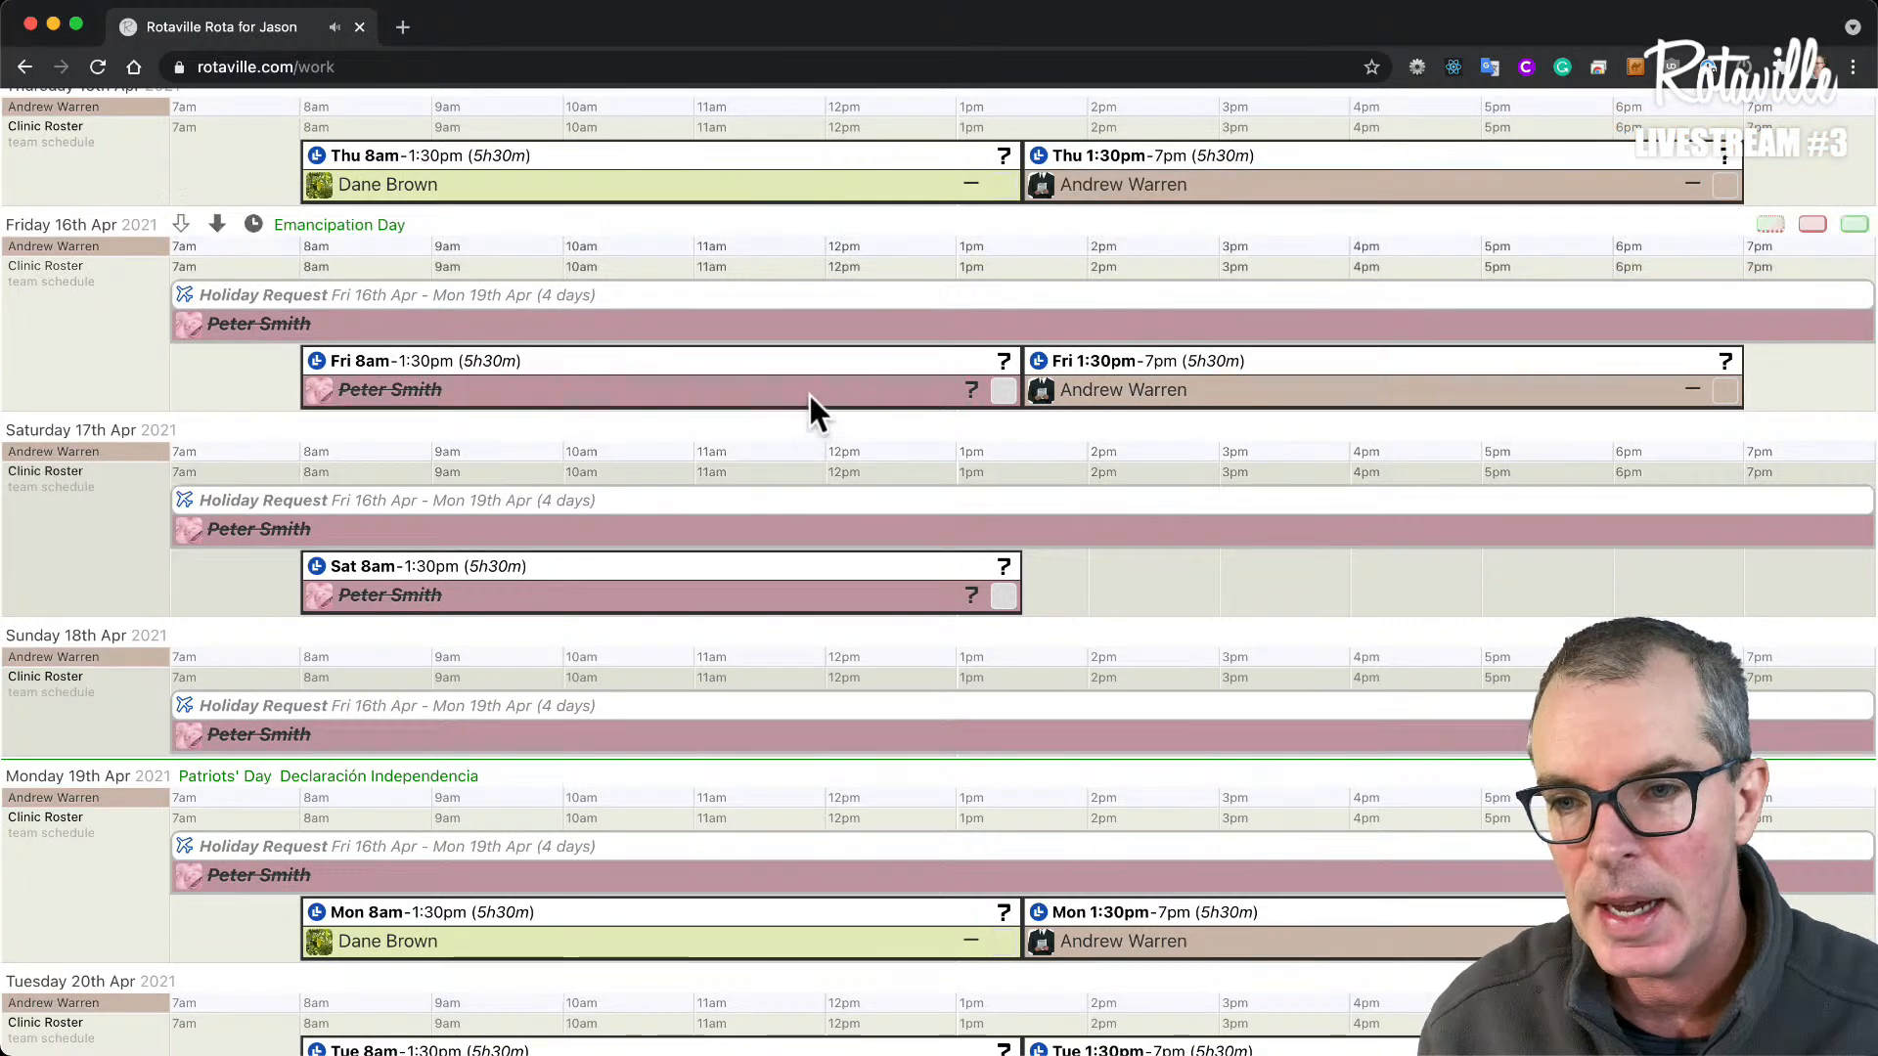
mouse_move(809, 395)
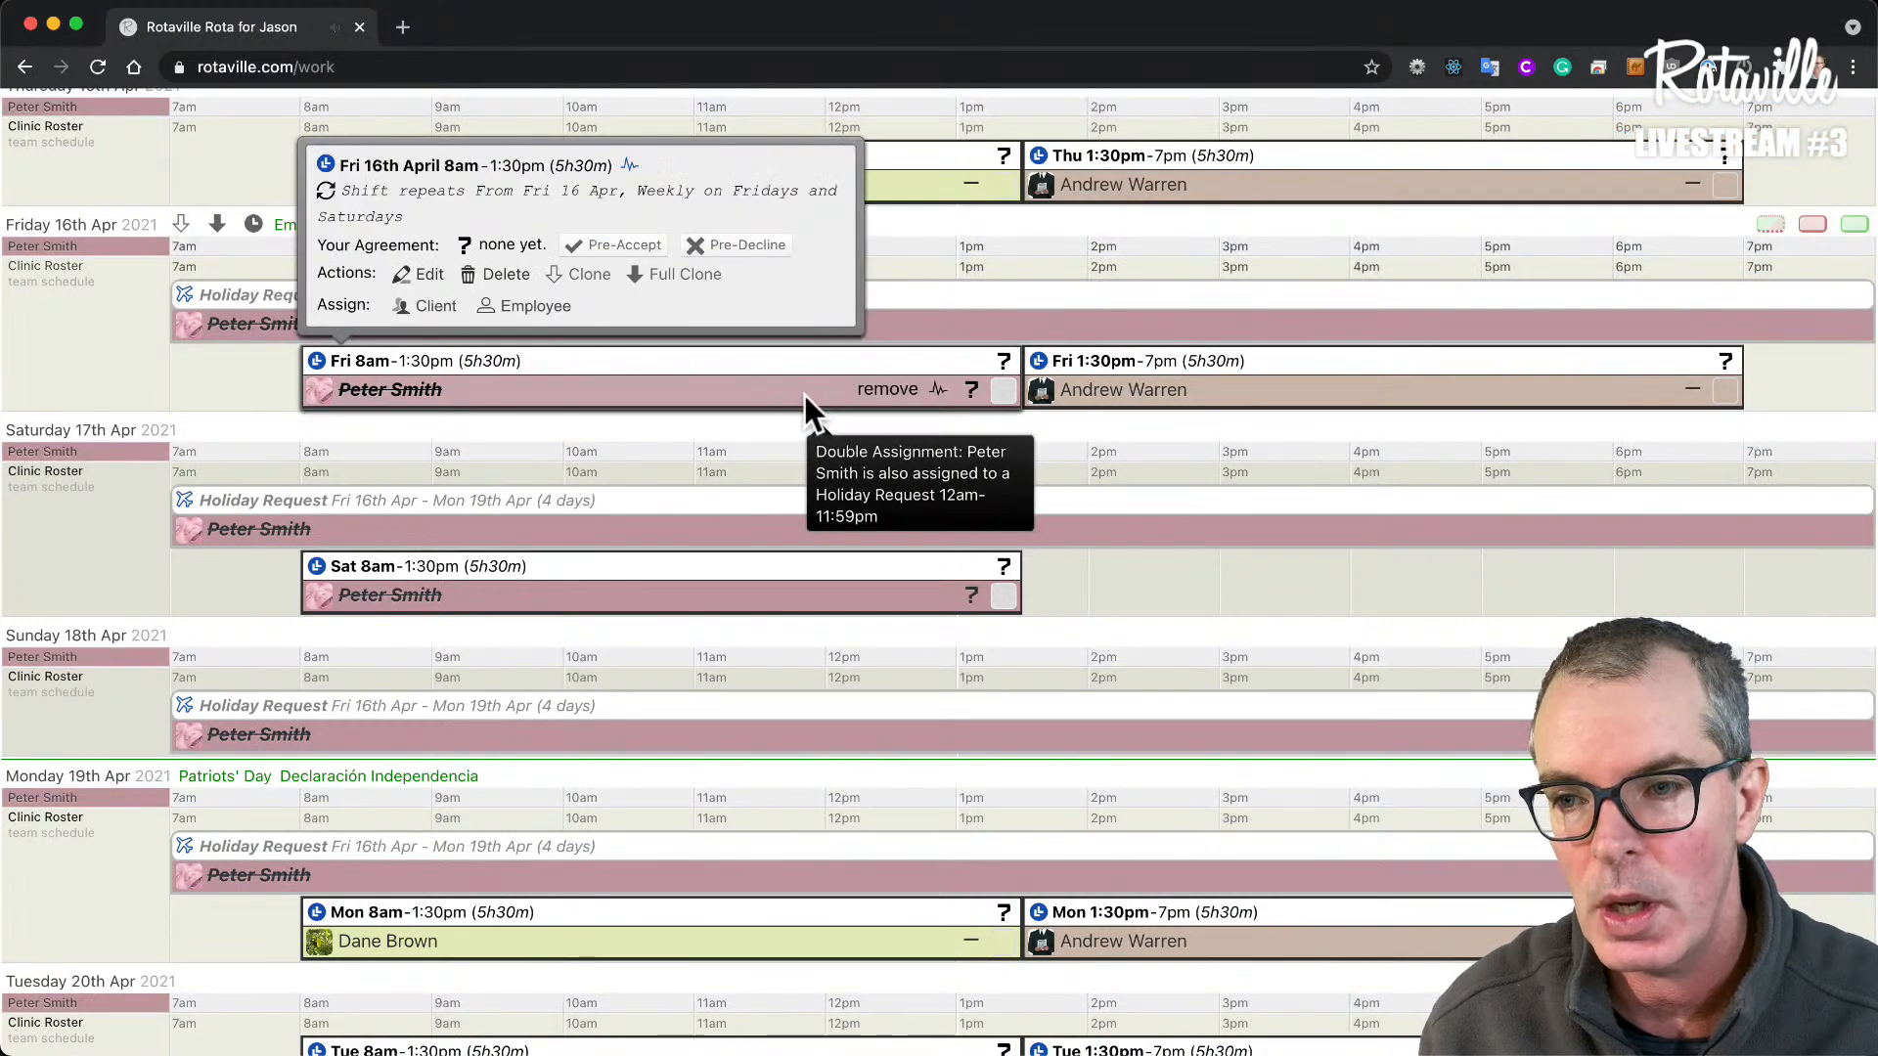
mouse_move(671, 585)
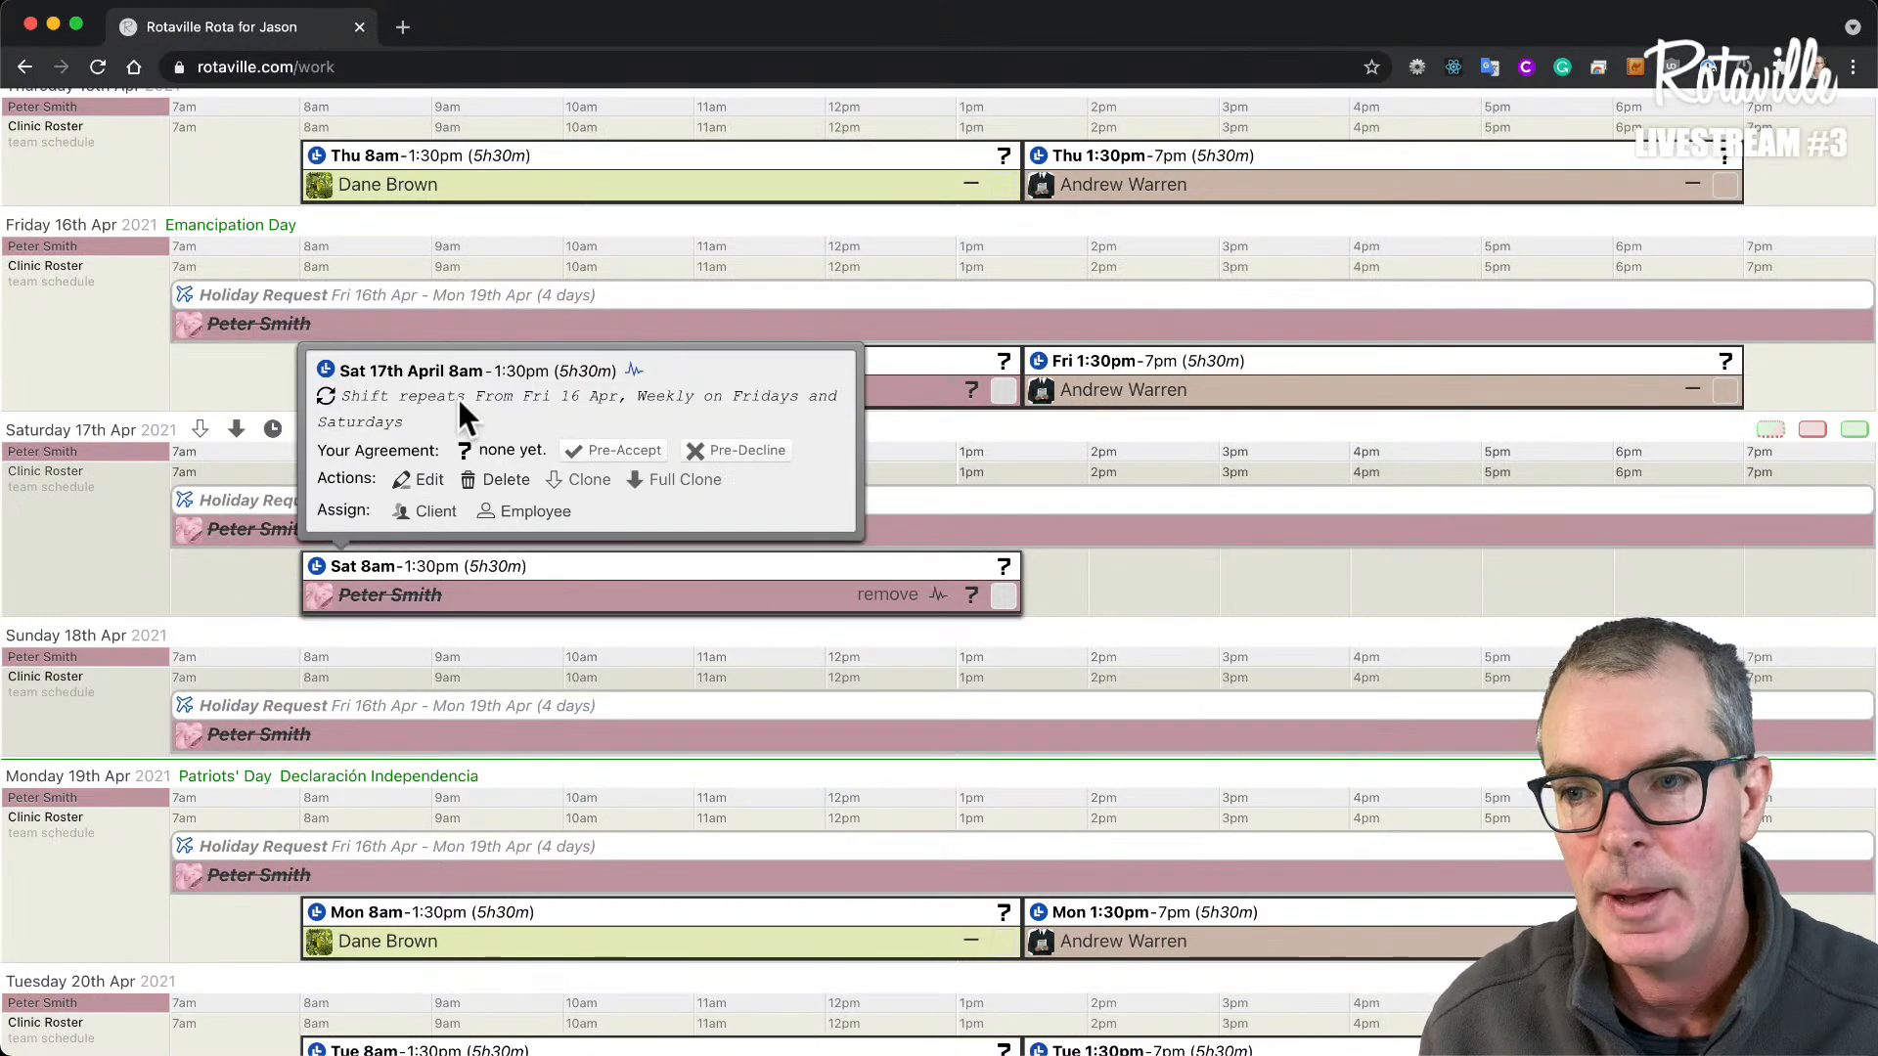
mouse_move(281, 332)
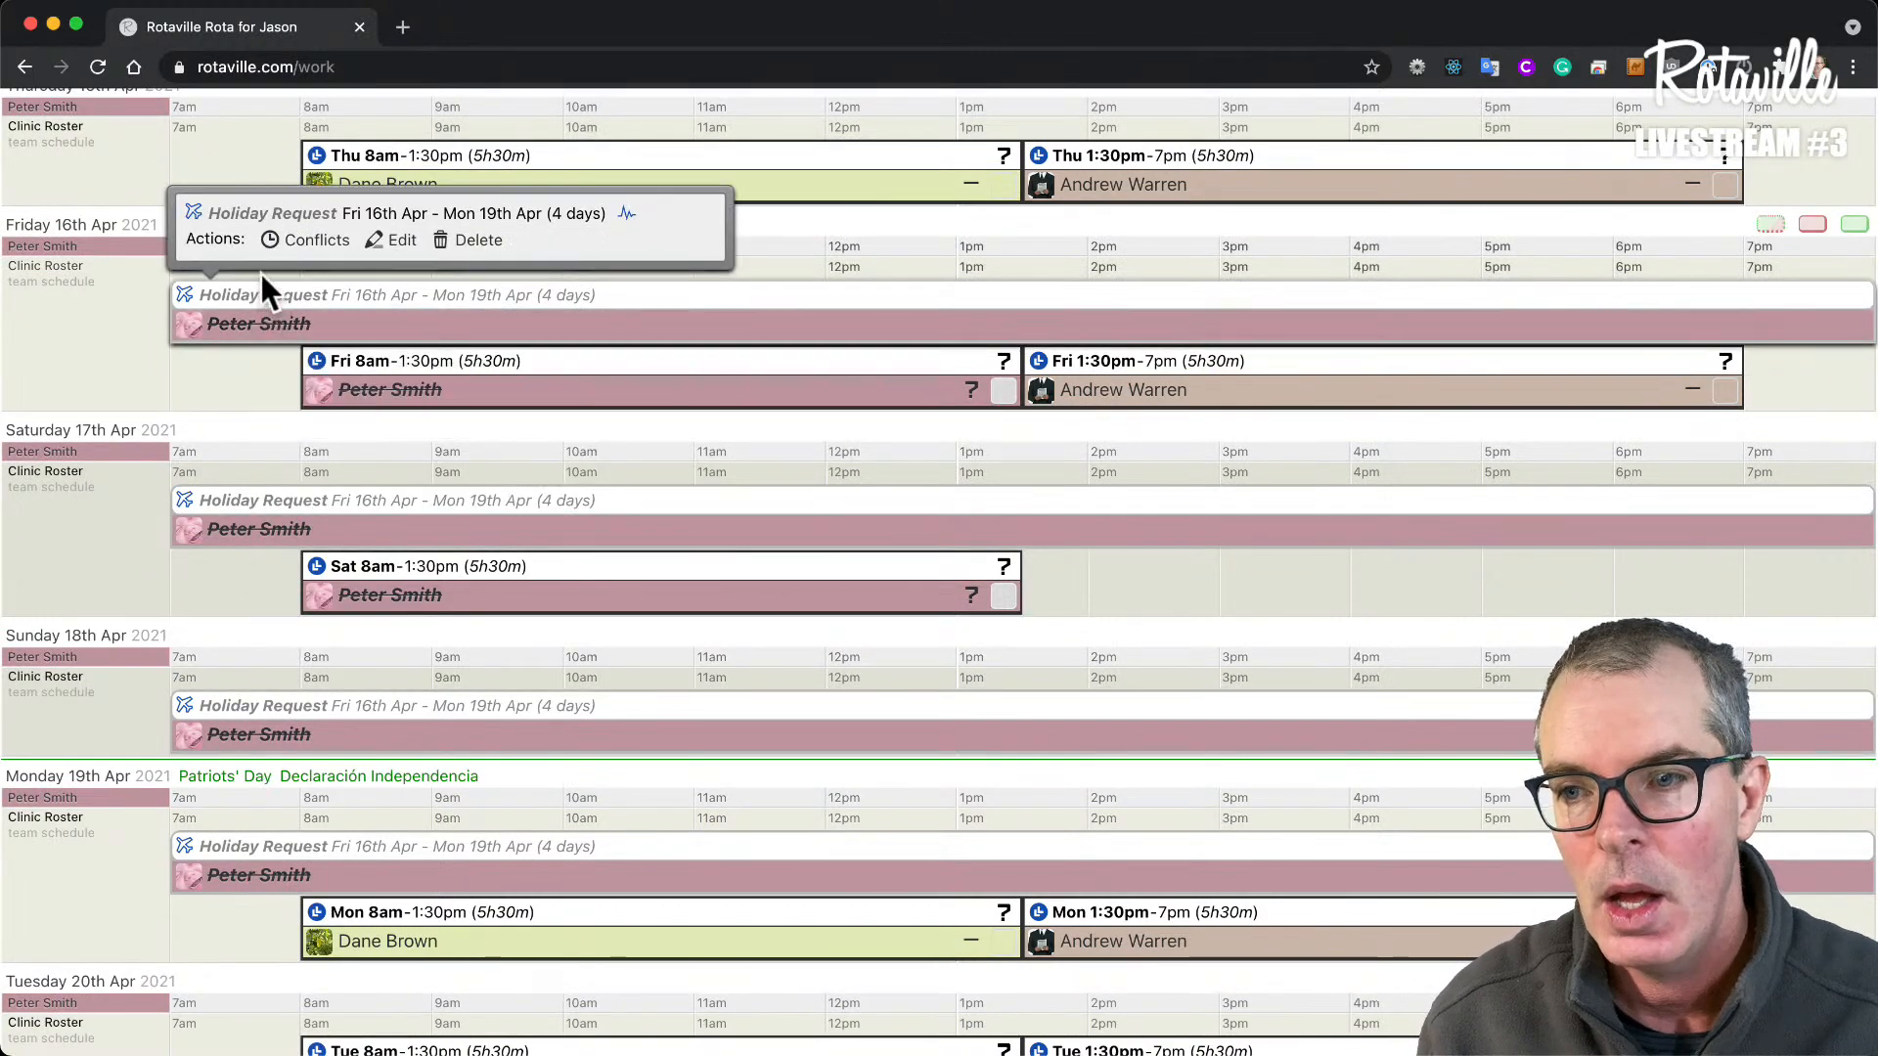
left_click(314, 245)
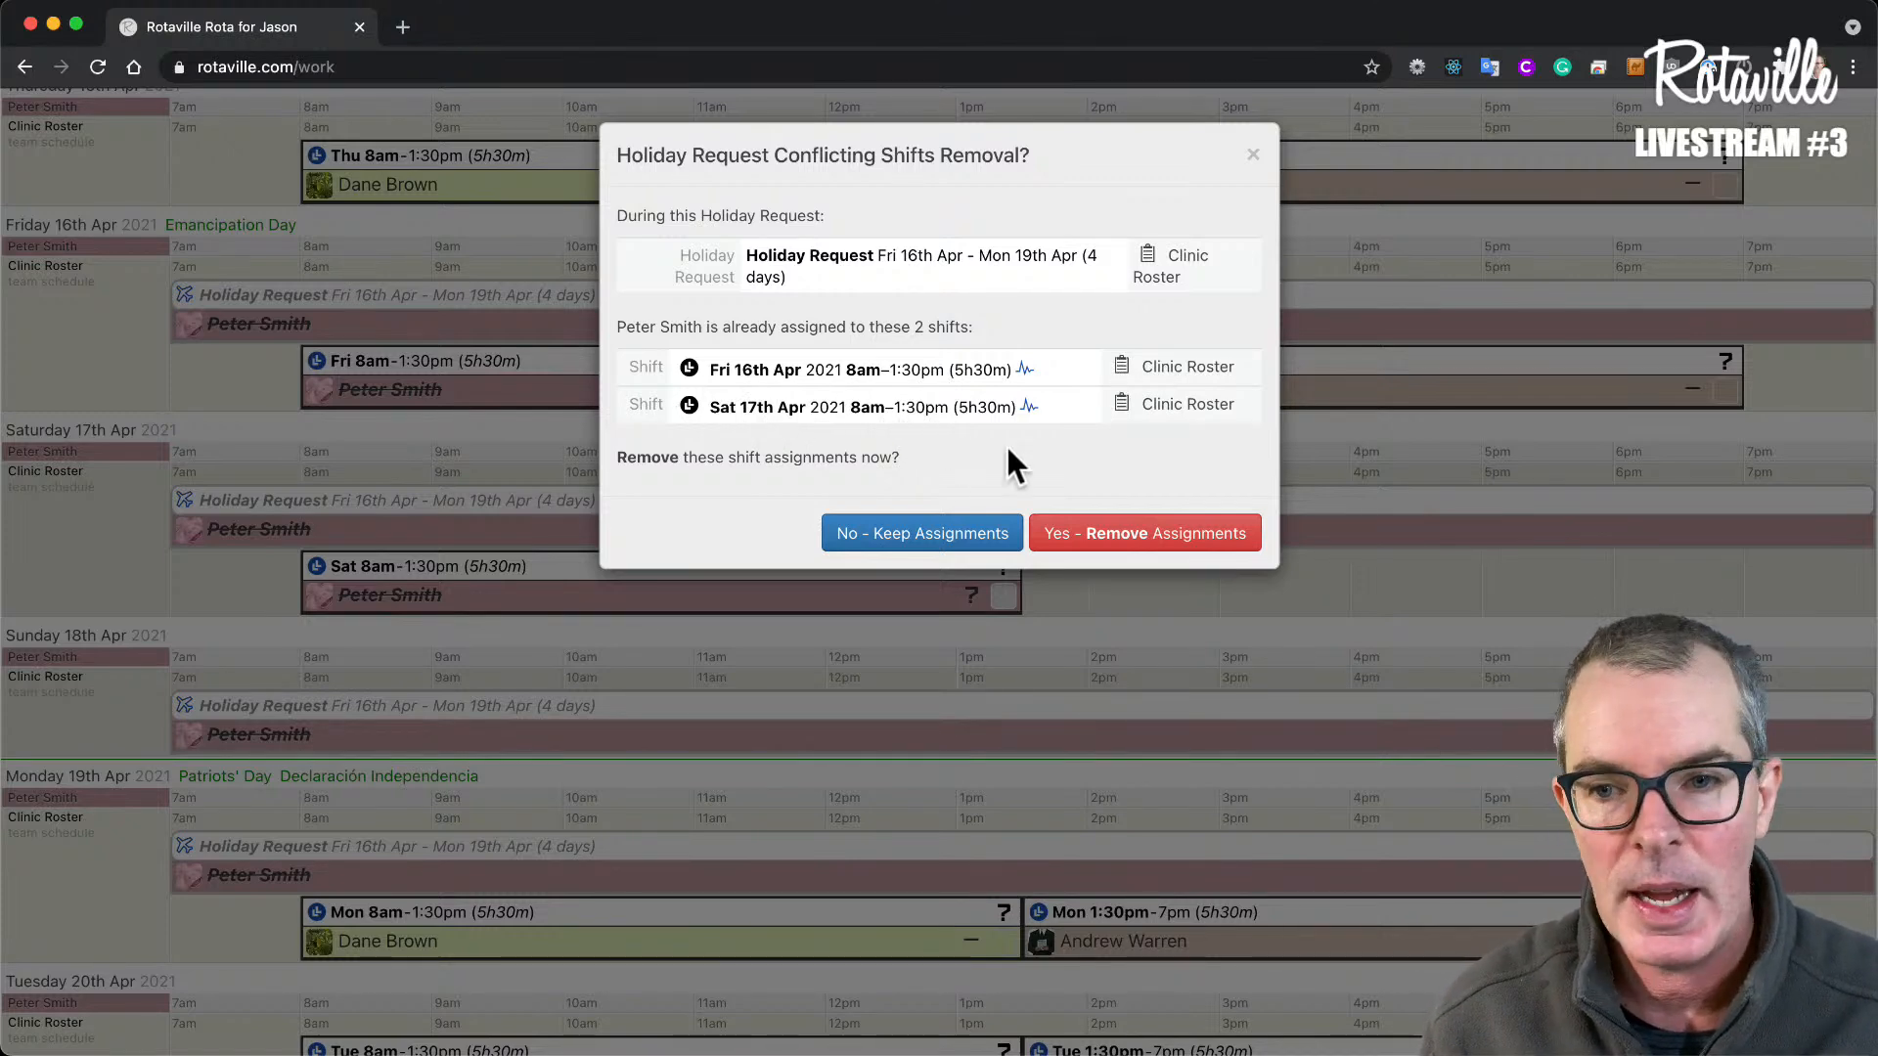
left_click(1192, 548)
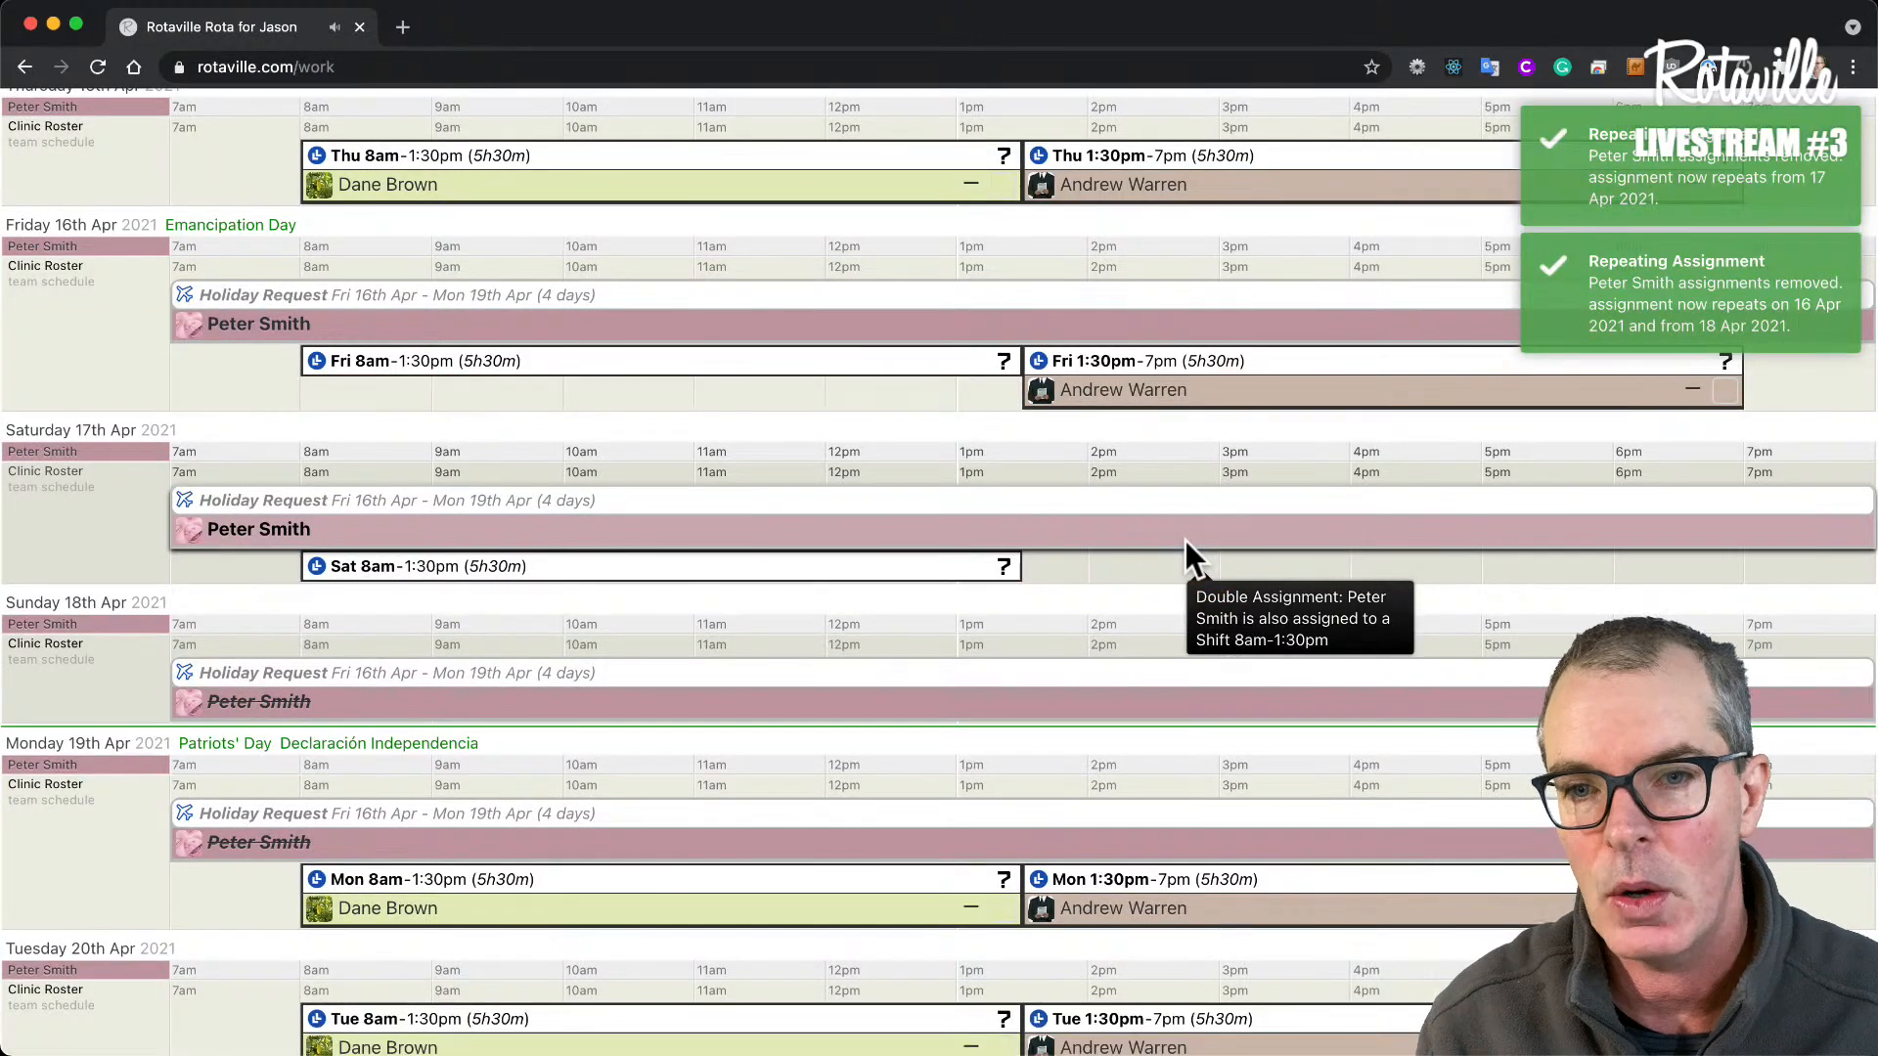
- Assign the first listed employee to the Friday 16th April 8am–1:30pm shift, for just this shift
left_click(827, 391)
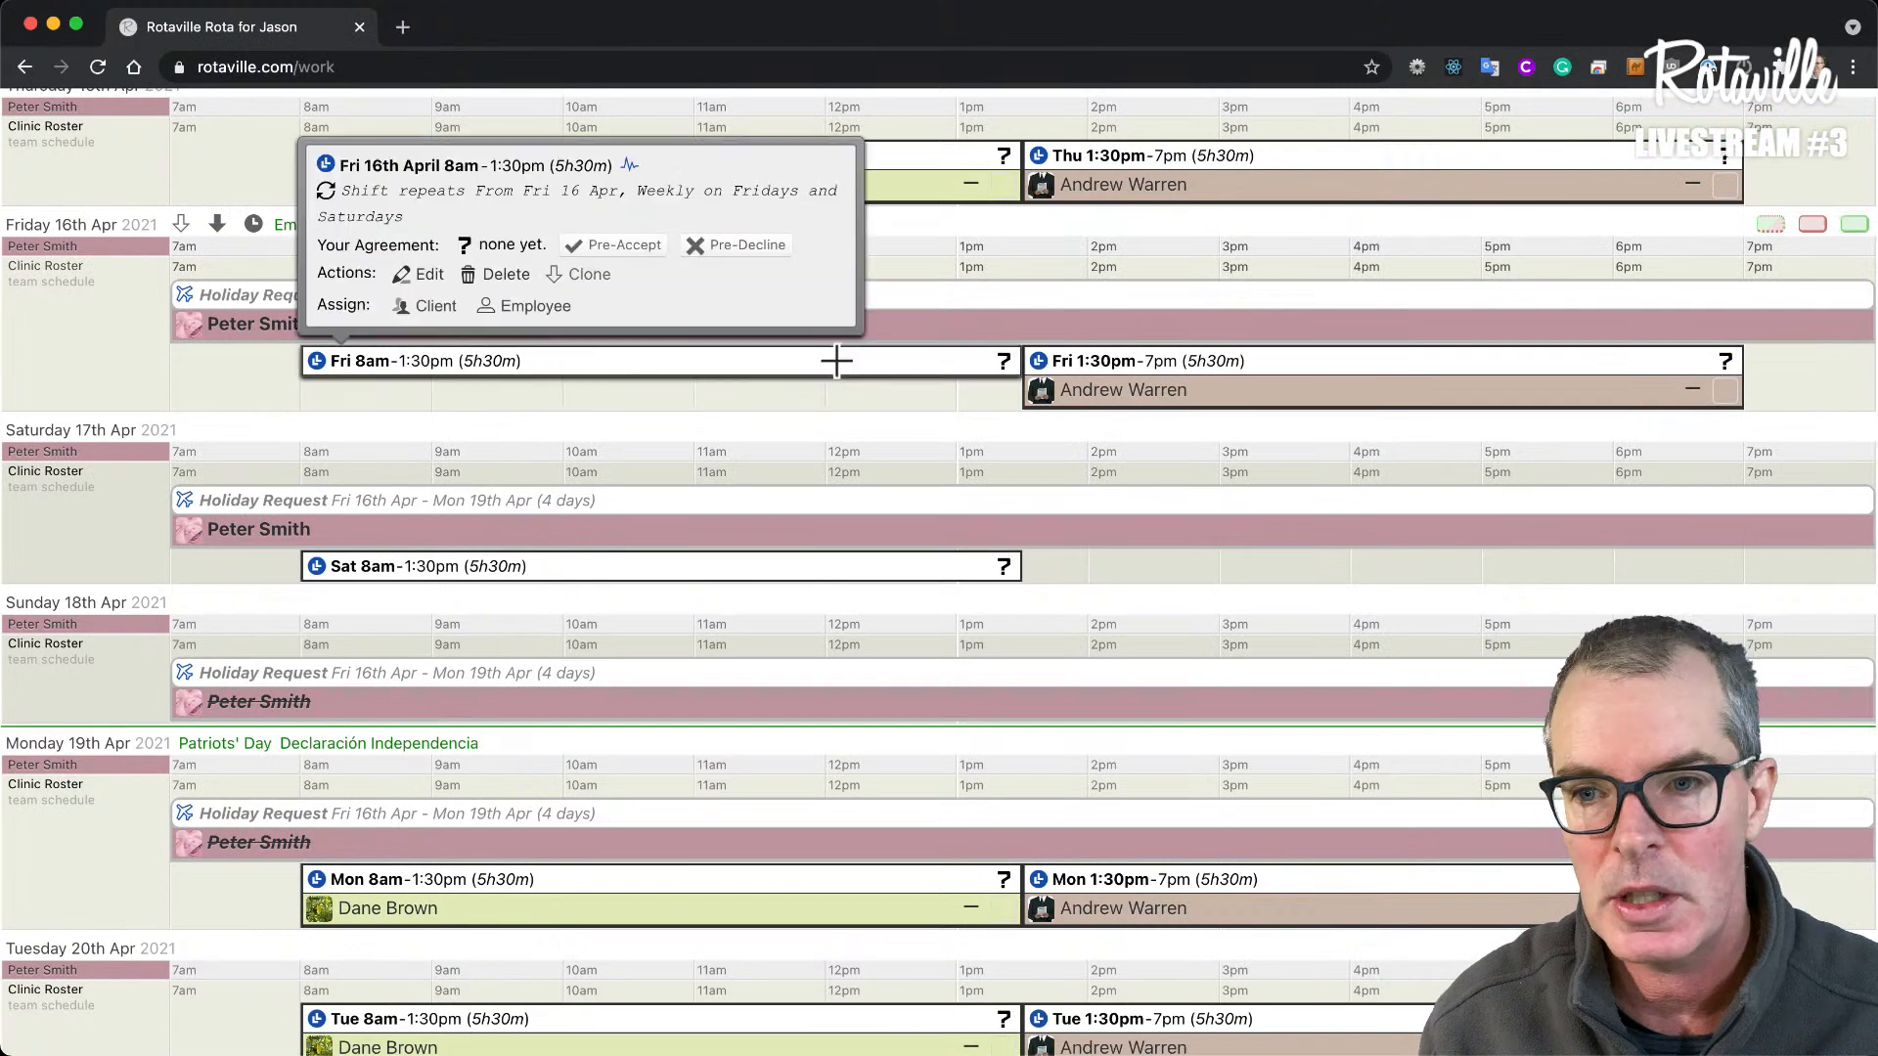
left_click(535, 306)
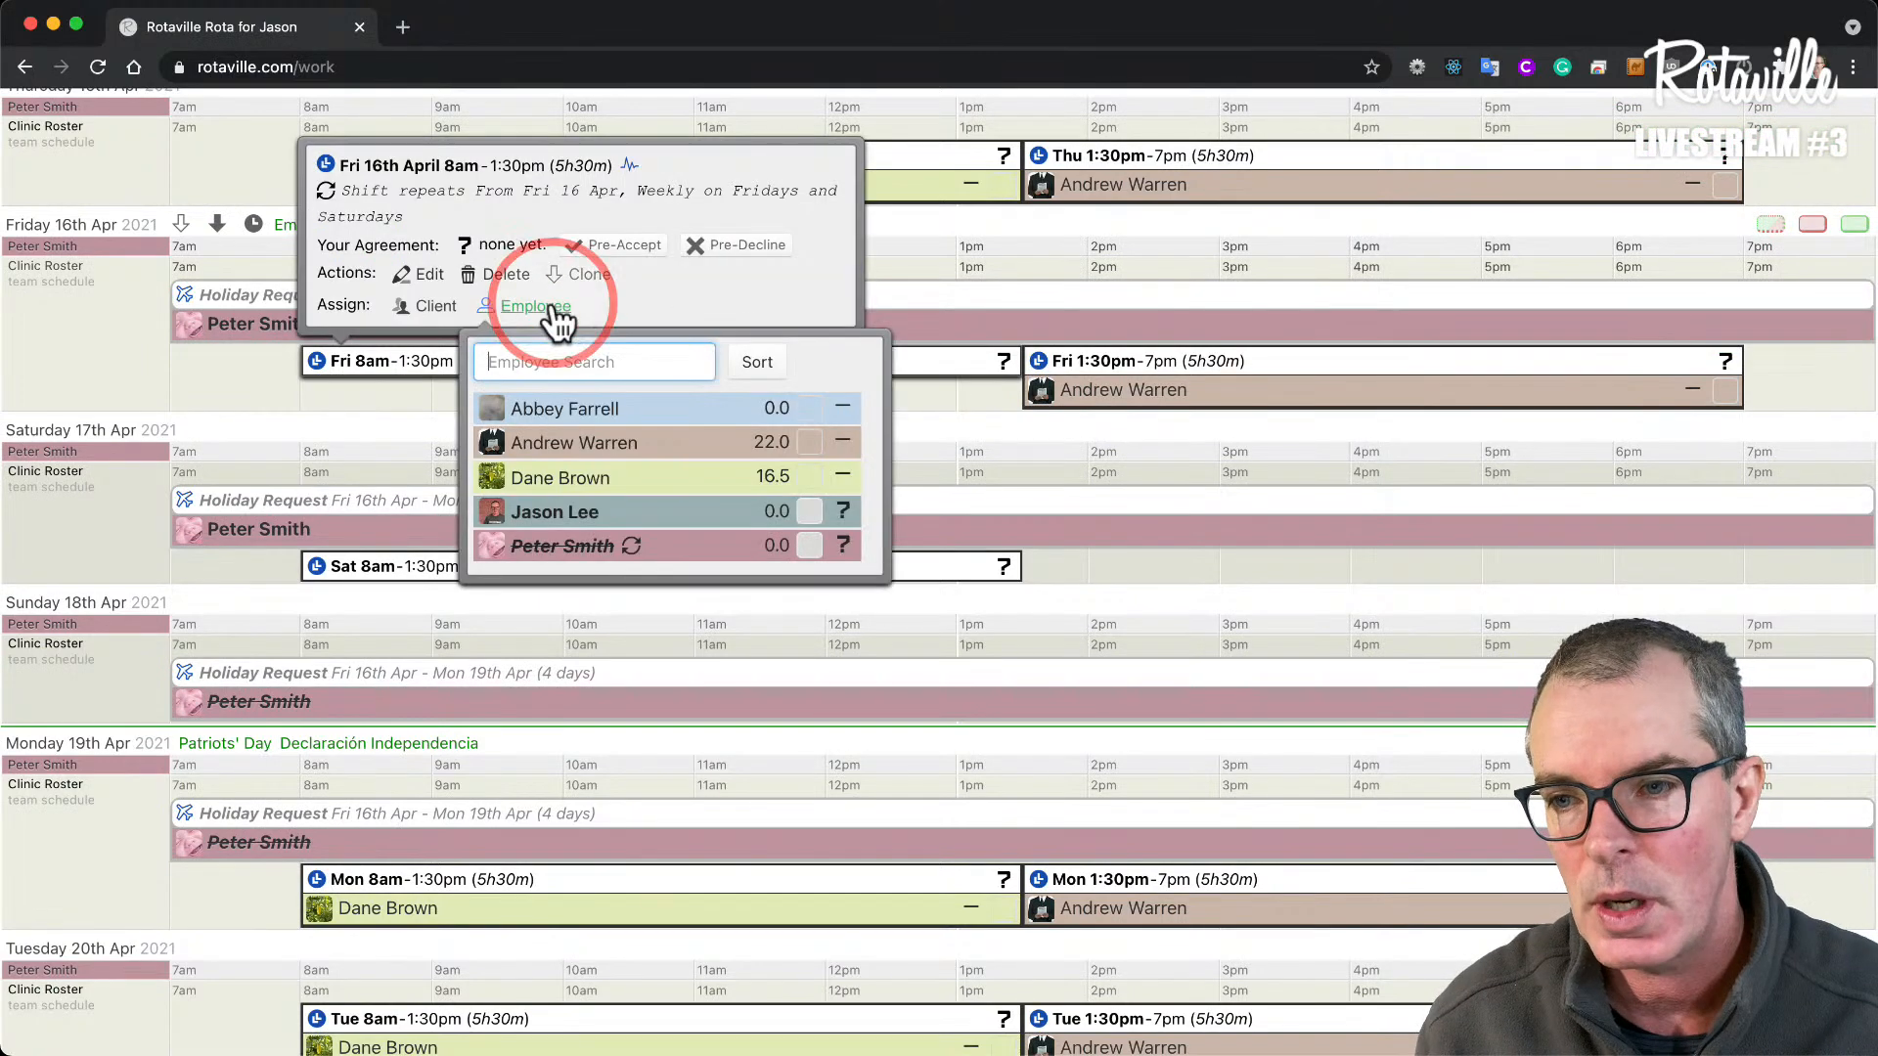
left_click(559, 410)
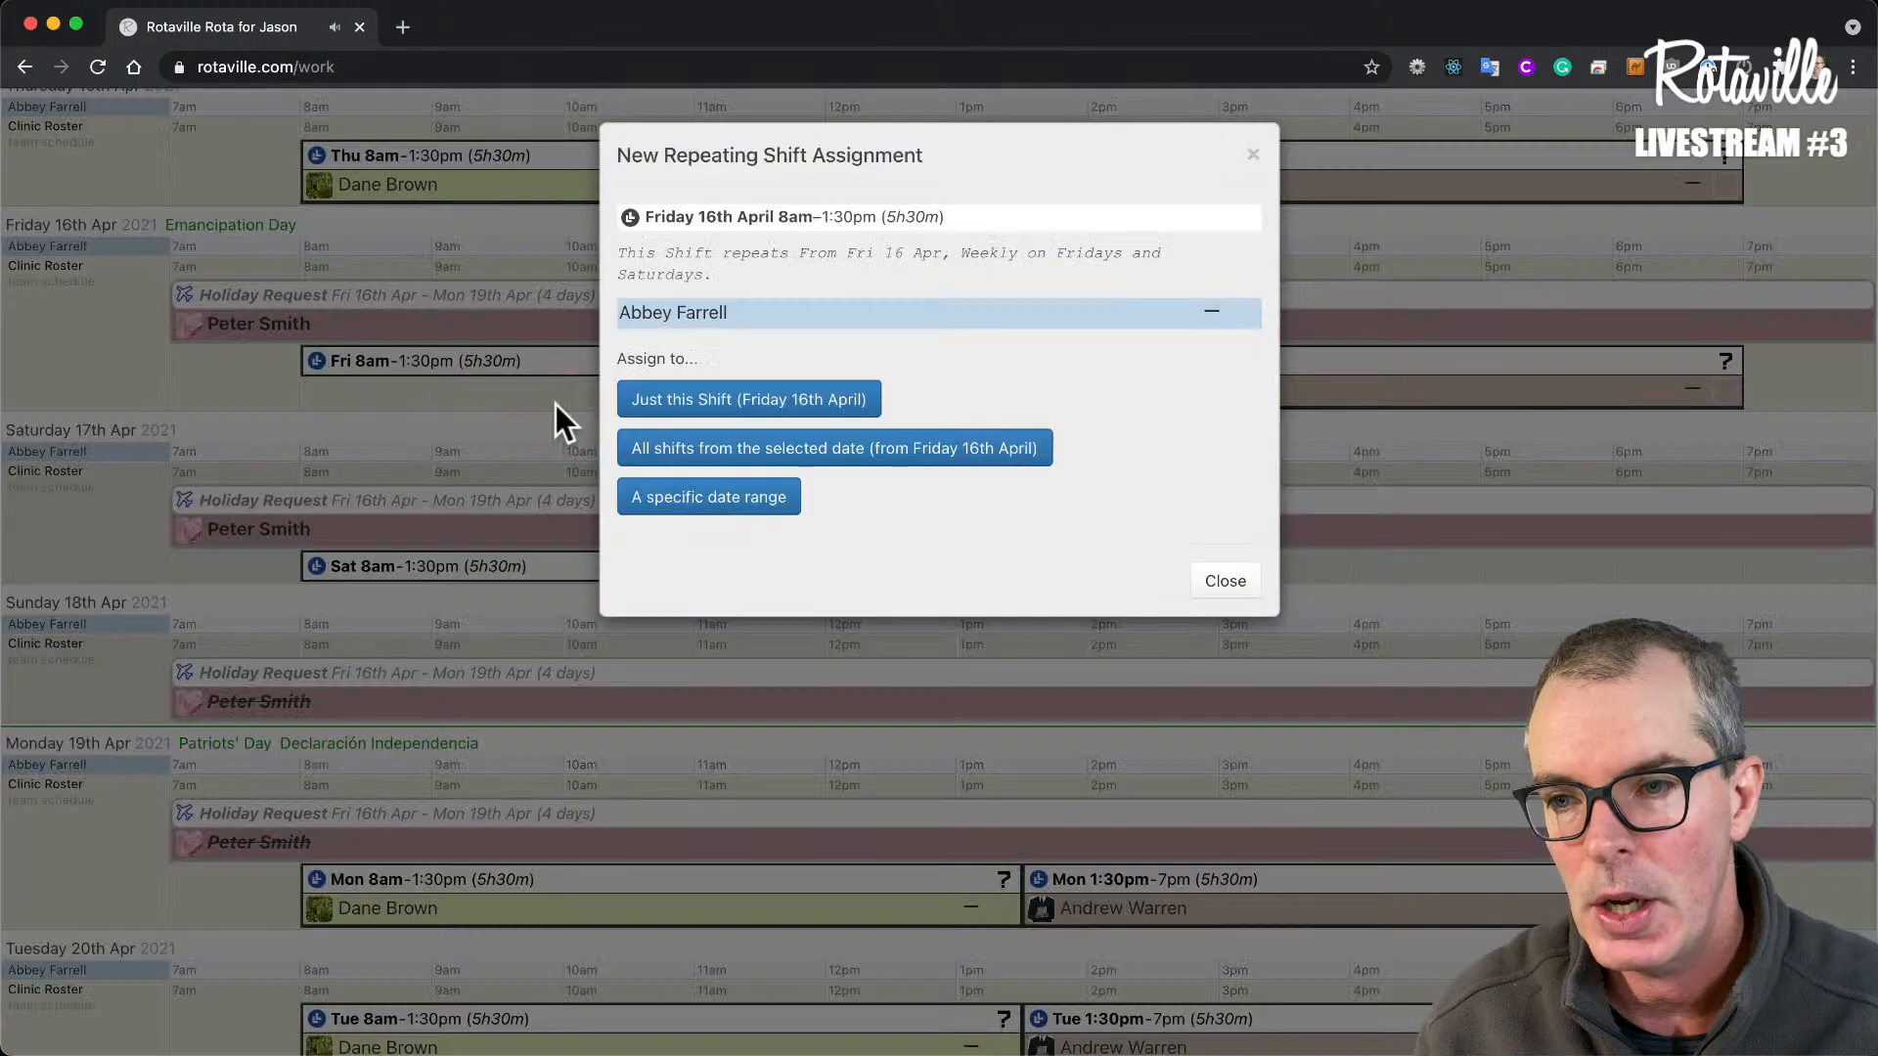
left_click(724, 401)
- Assign the same replacement employee to the Saturday 17th April 8am–1:30pm shift, for just this shift
left_click(479, 567)
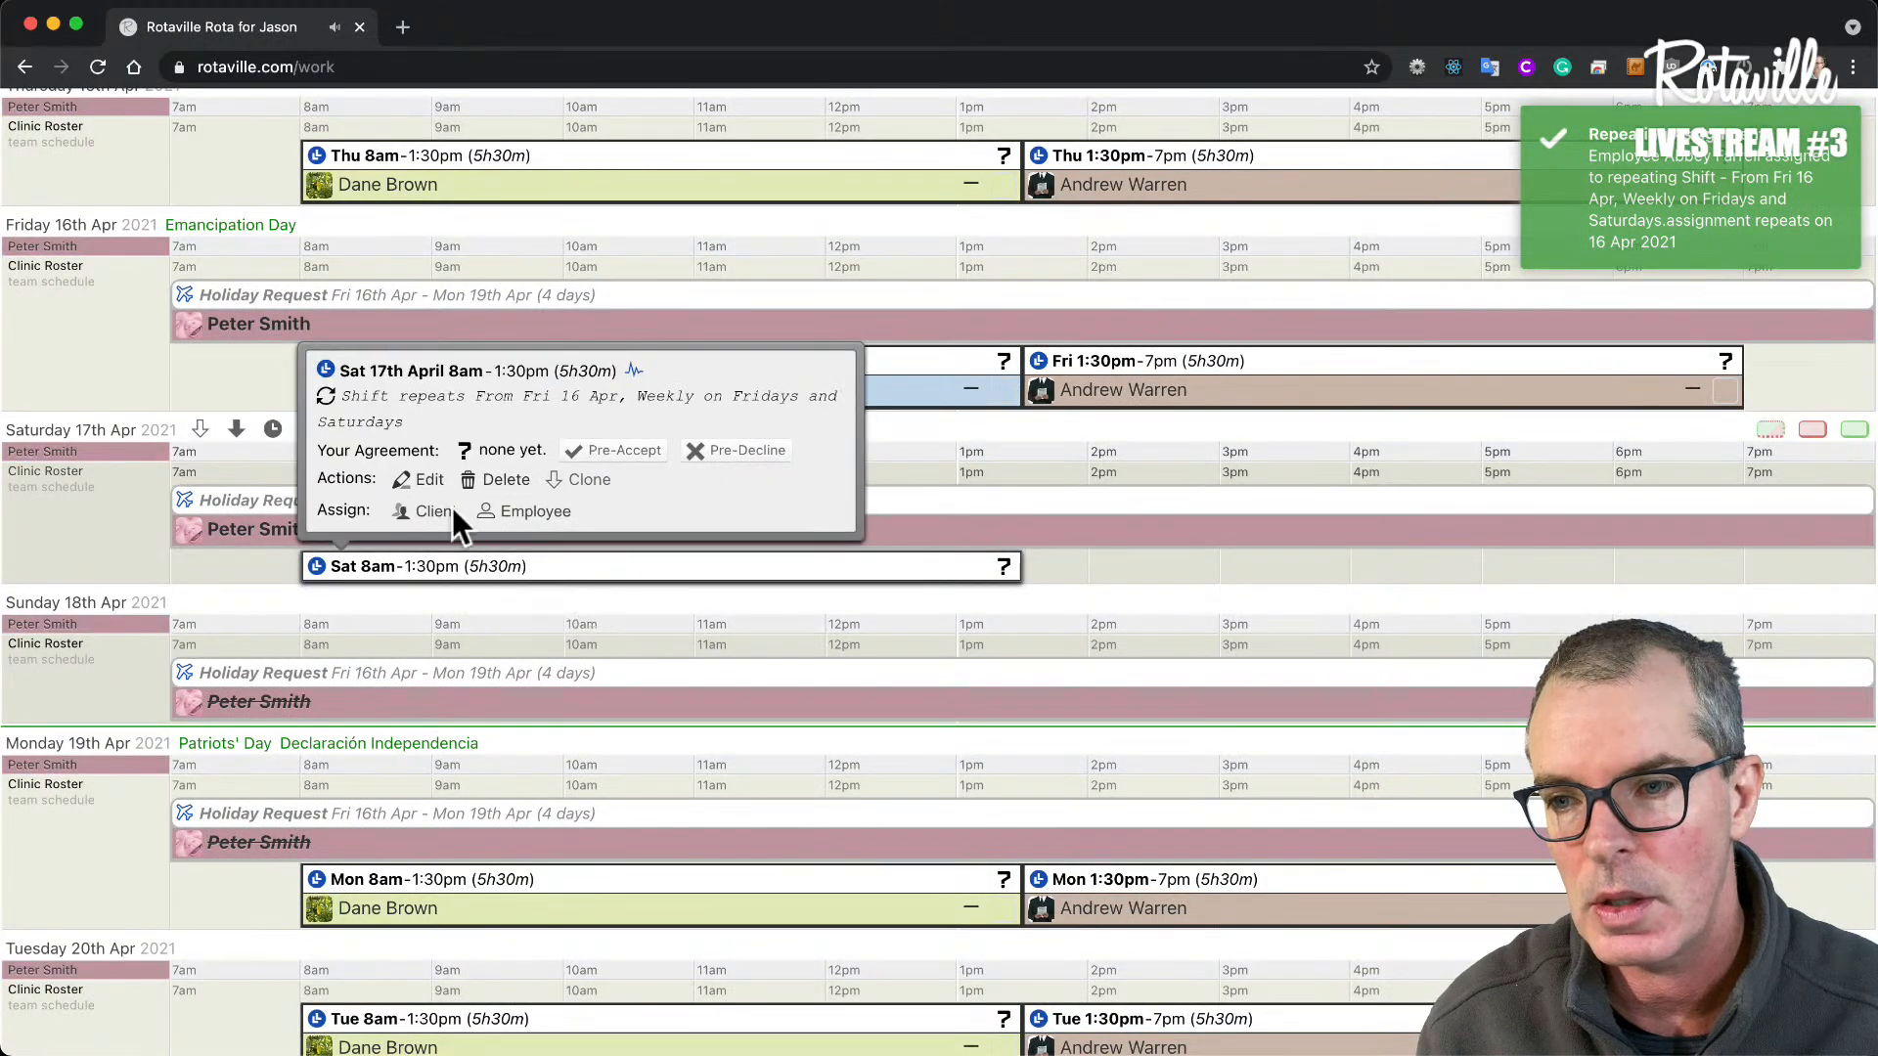
left_click(533, 515)
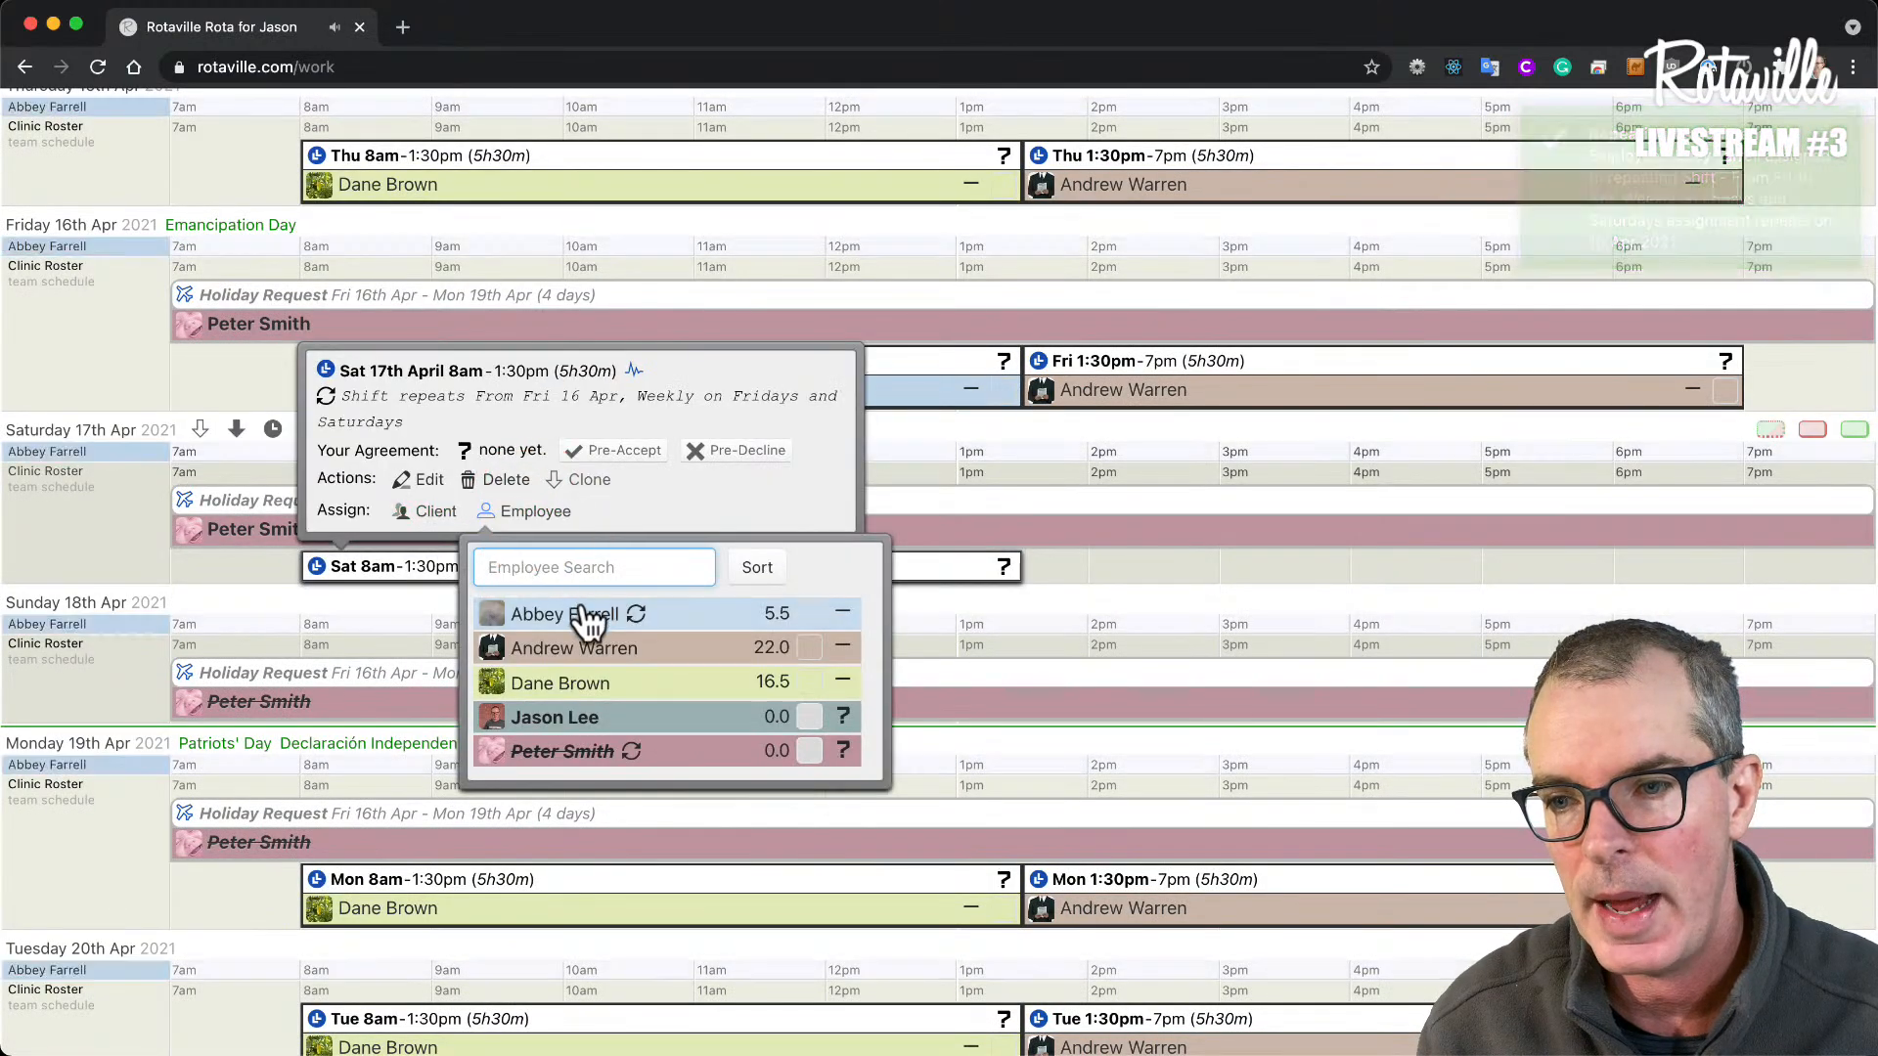
left_click(585, 616)
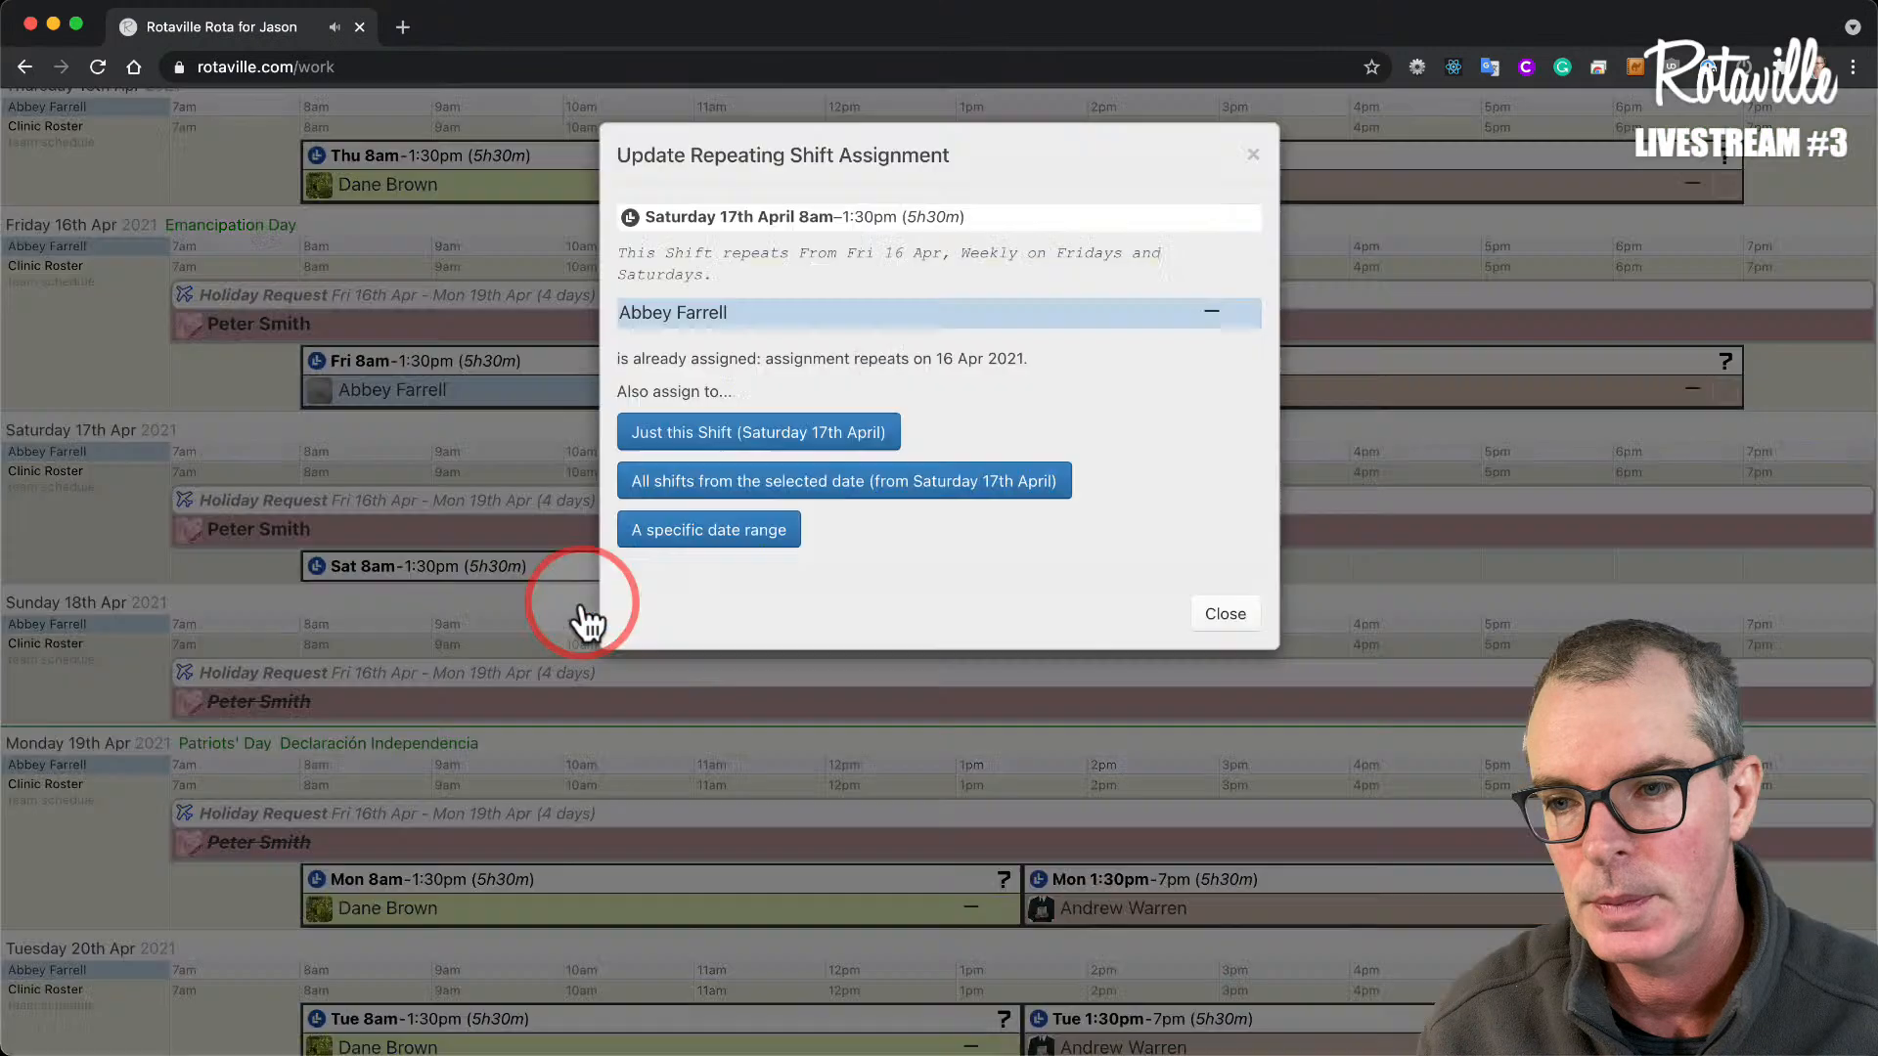
left_click(724, 431)
left_click(780, 494)
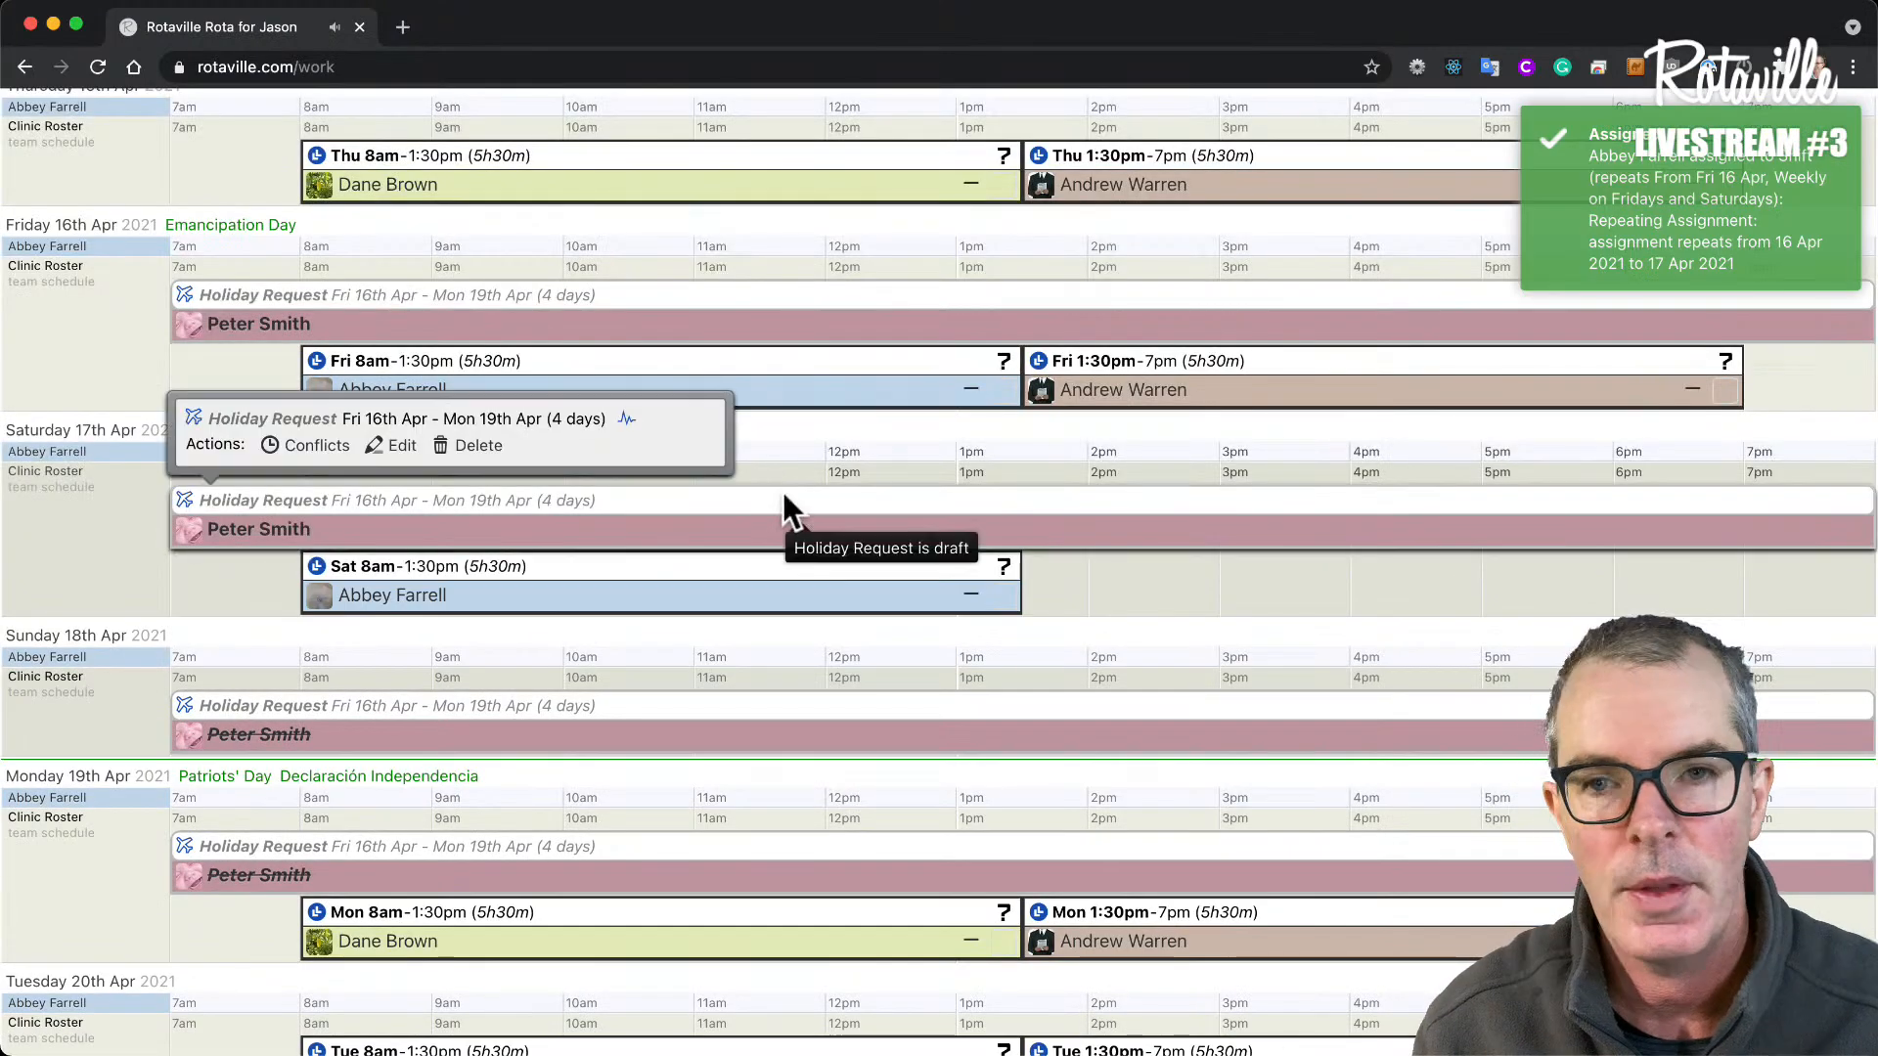
- Confirm the employee's draft holiday request for Fri 16th to Mon 19th April
left_click(239, 329)
mouse_move(213, 292)
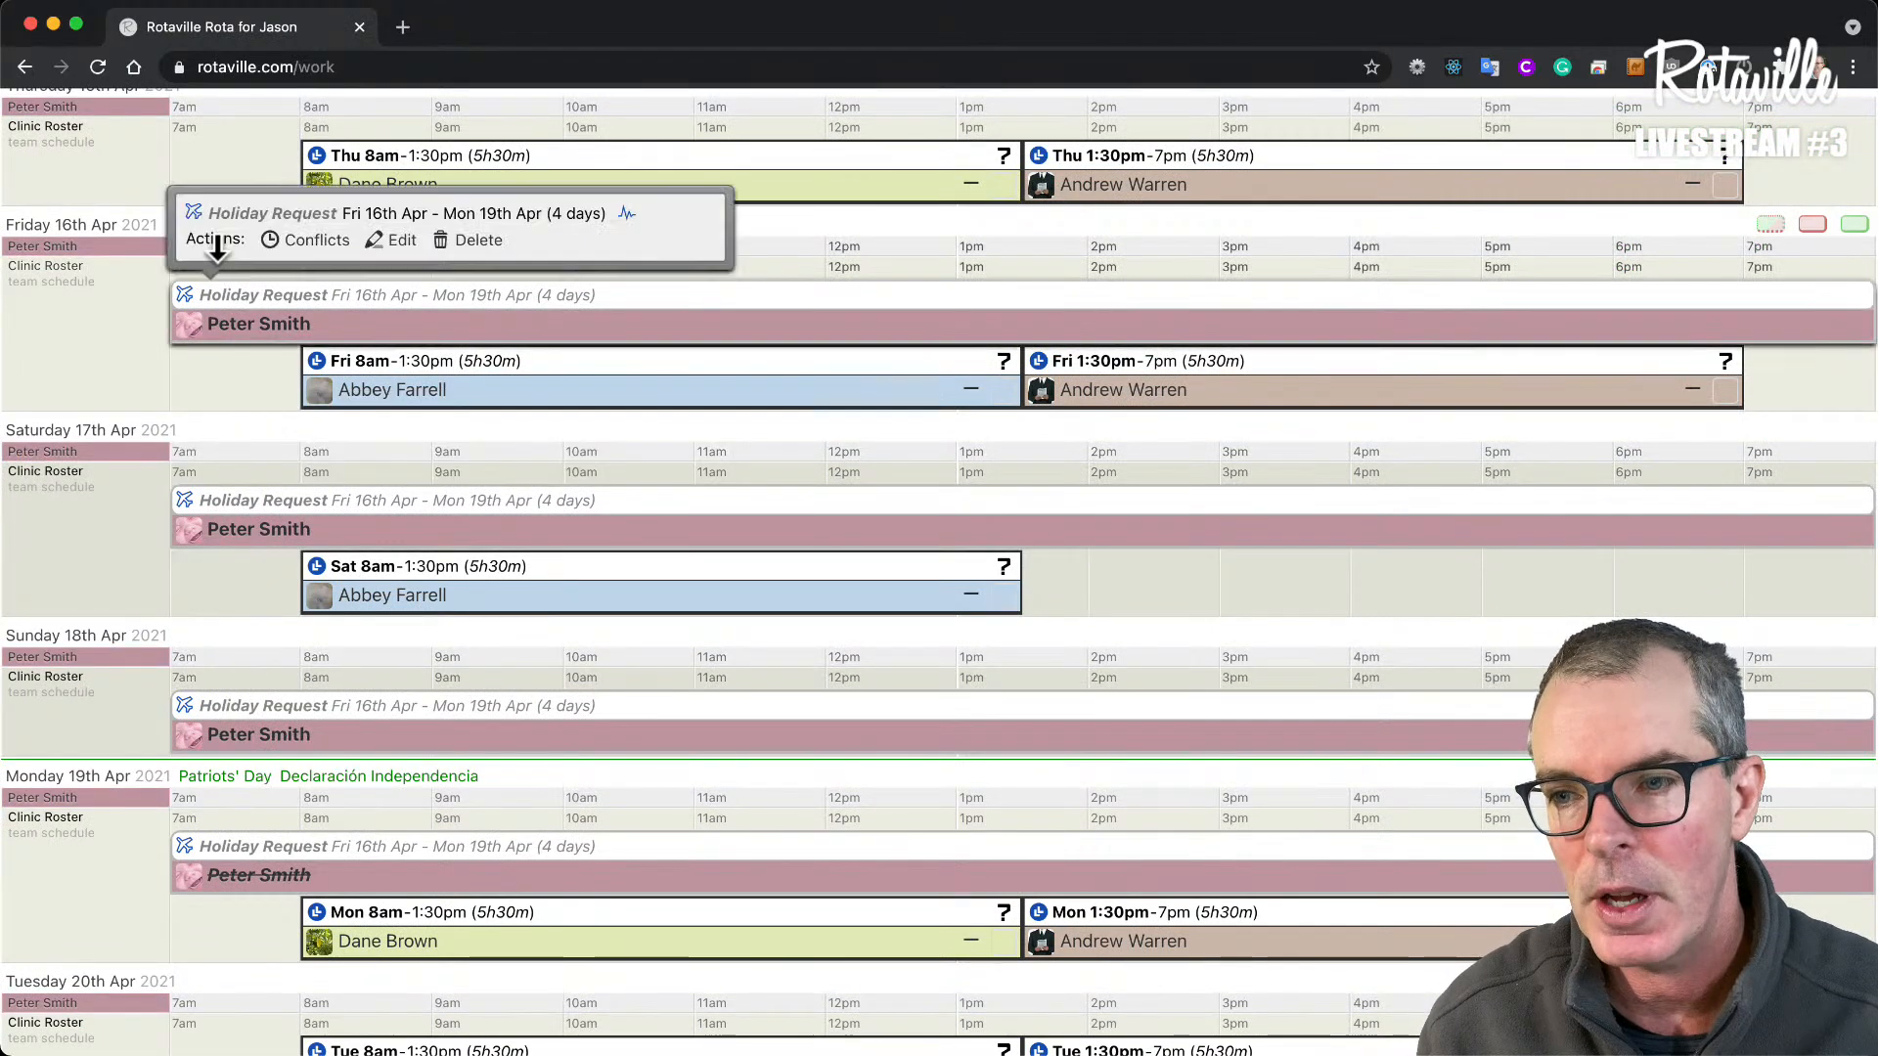
left_click(193, 215)
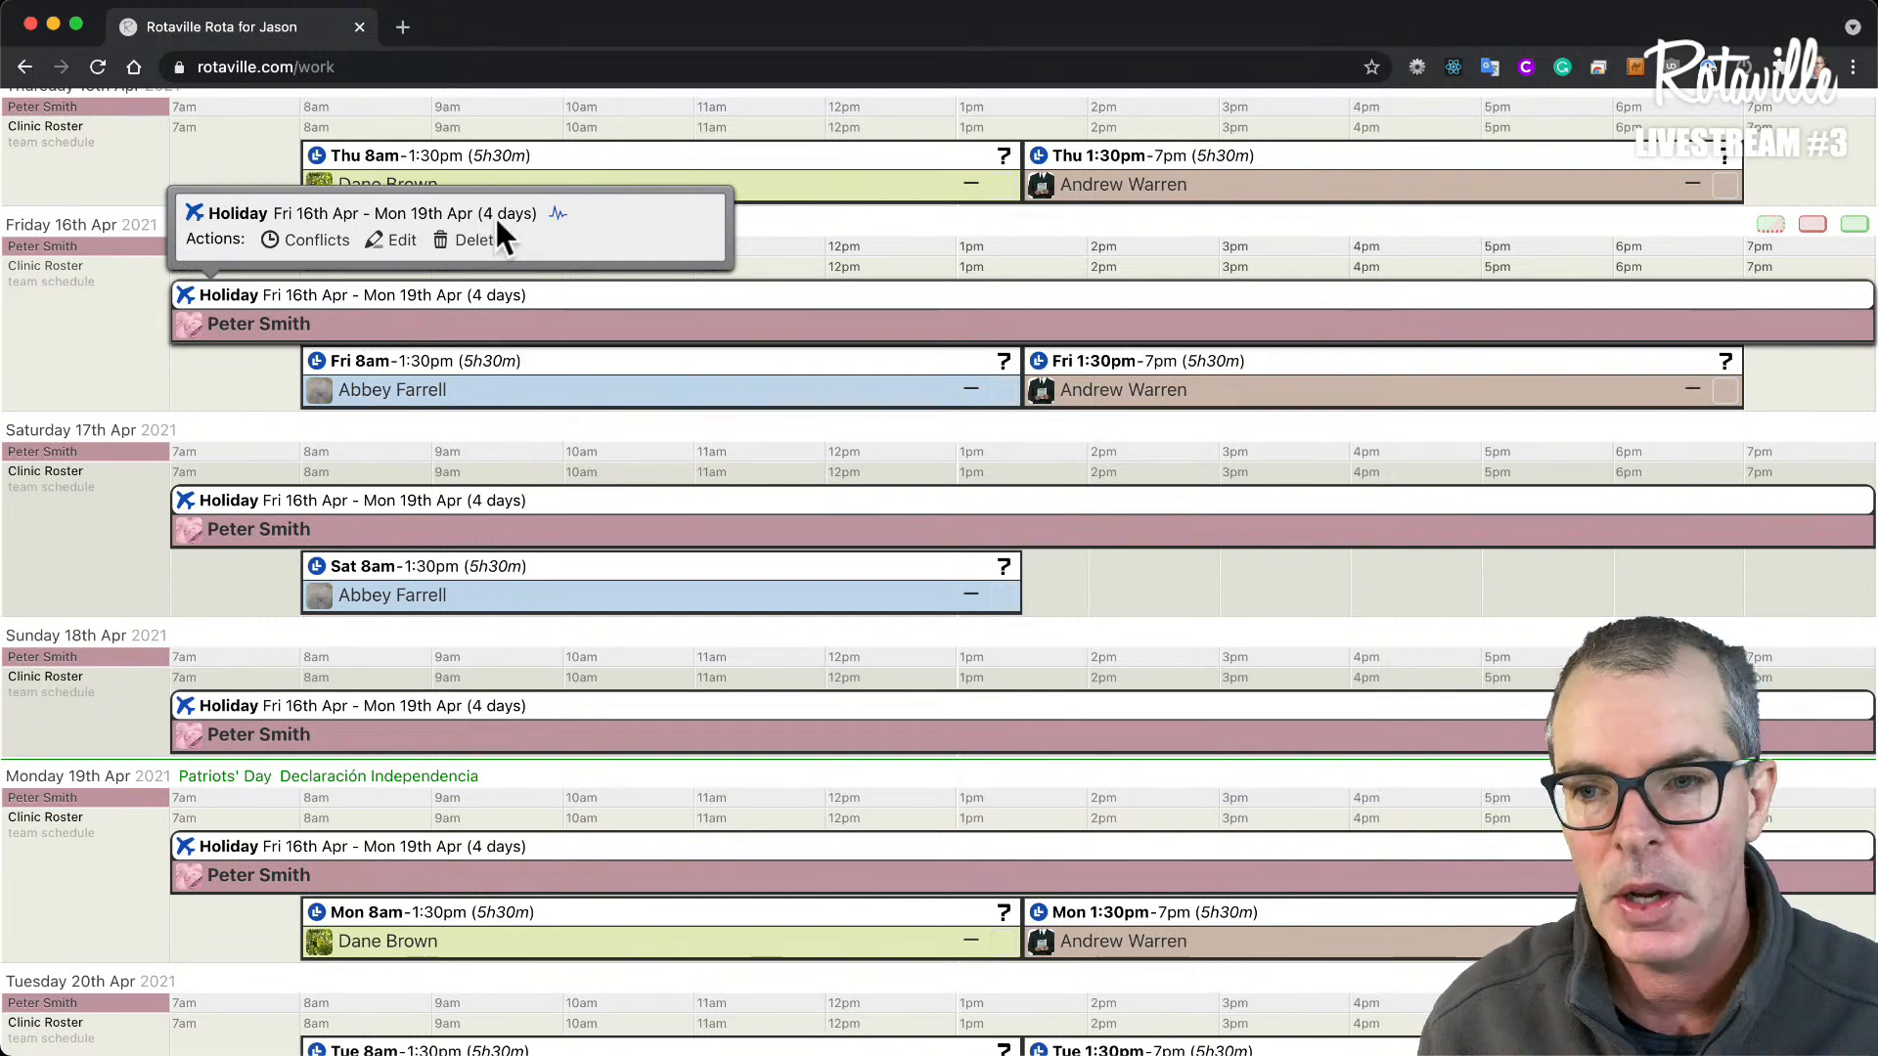
- Generate a Holiday Report PDF for the individual employee on holiday, covering This Year, in Full Color with Portrait layout
scroll(665, 319, "up", 6)
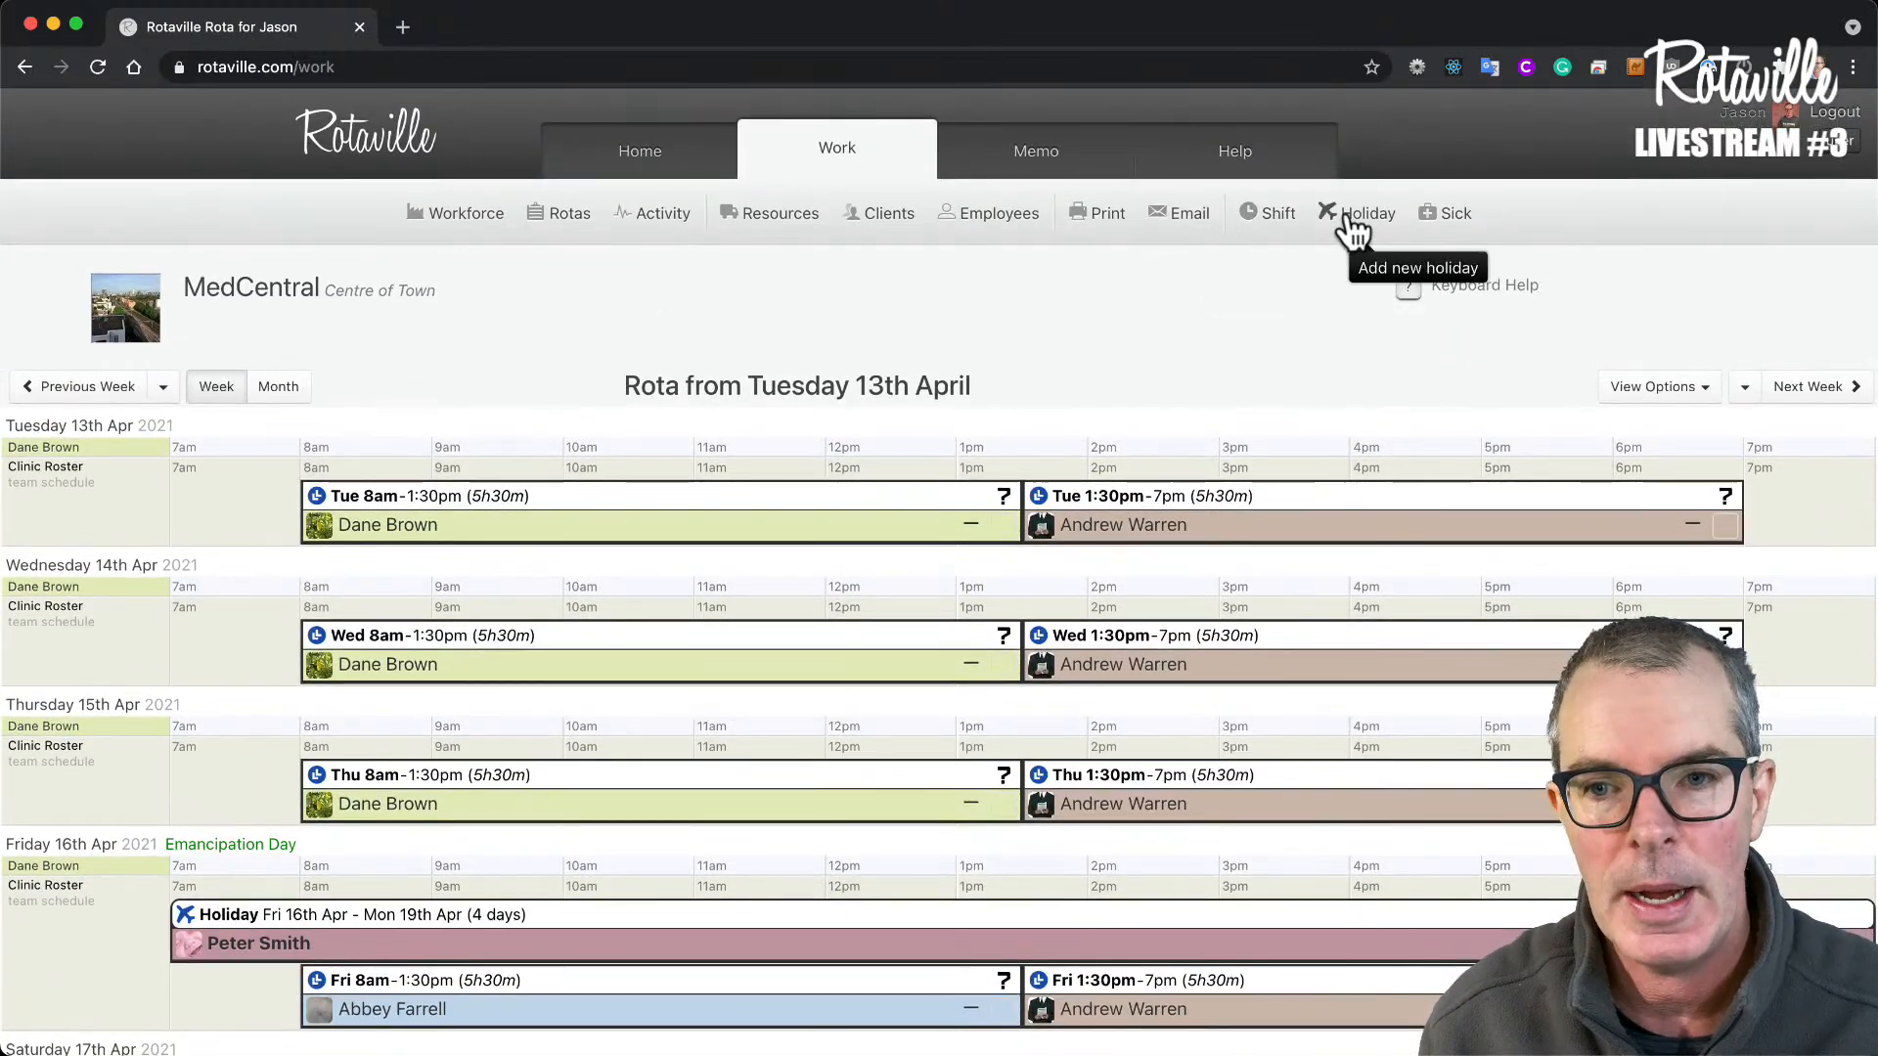
left_click(1100, 217)
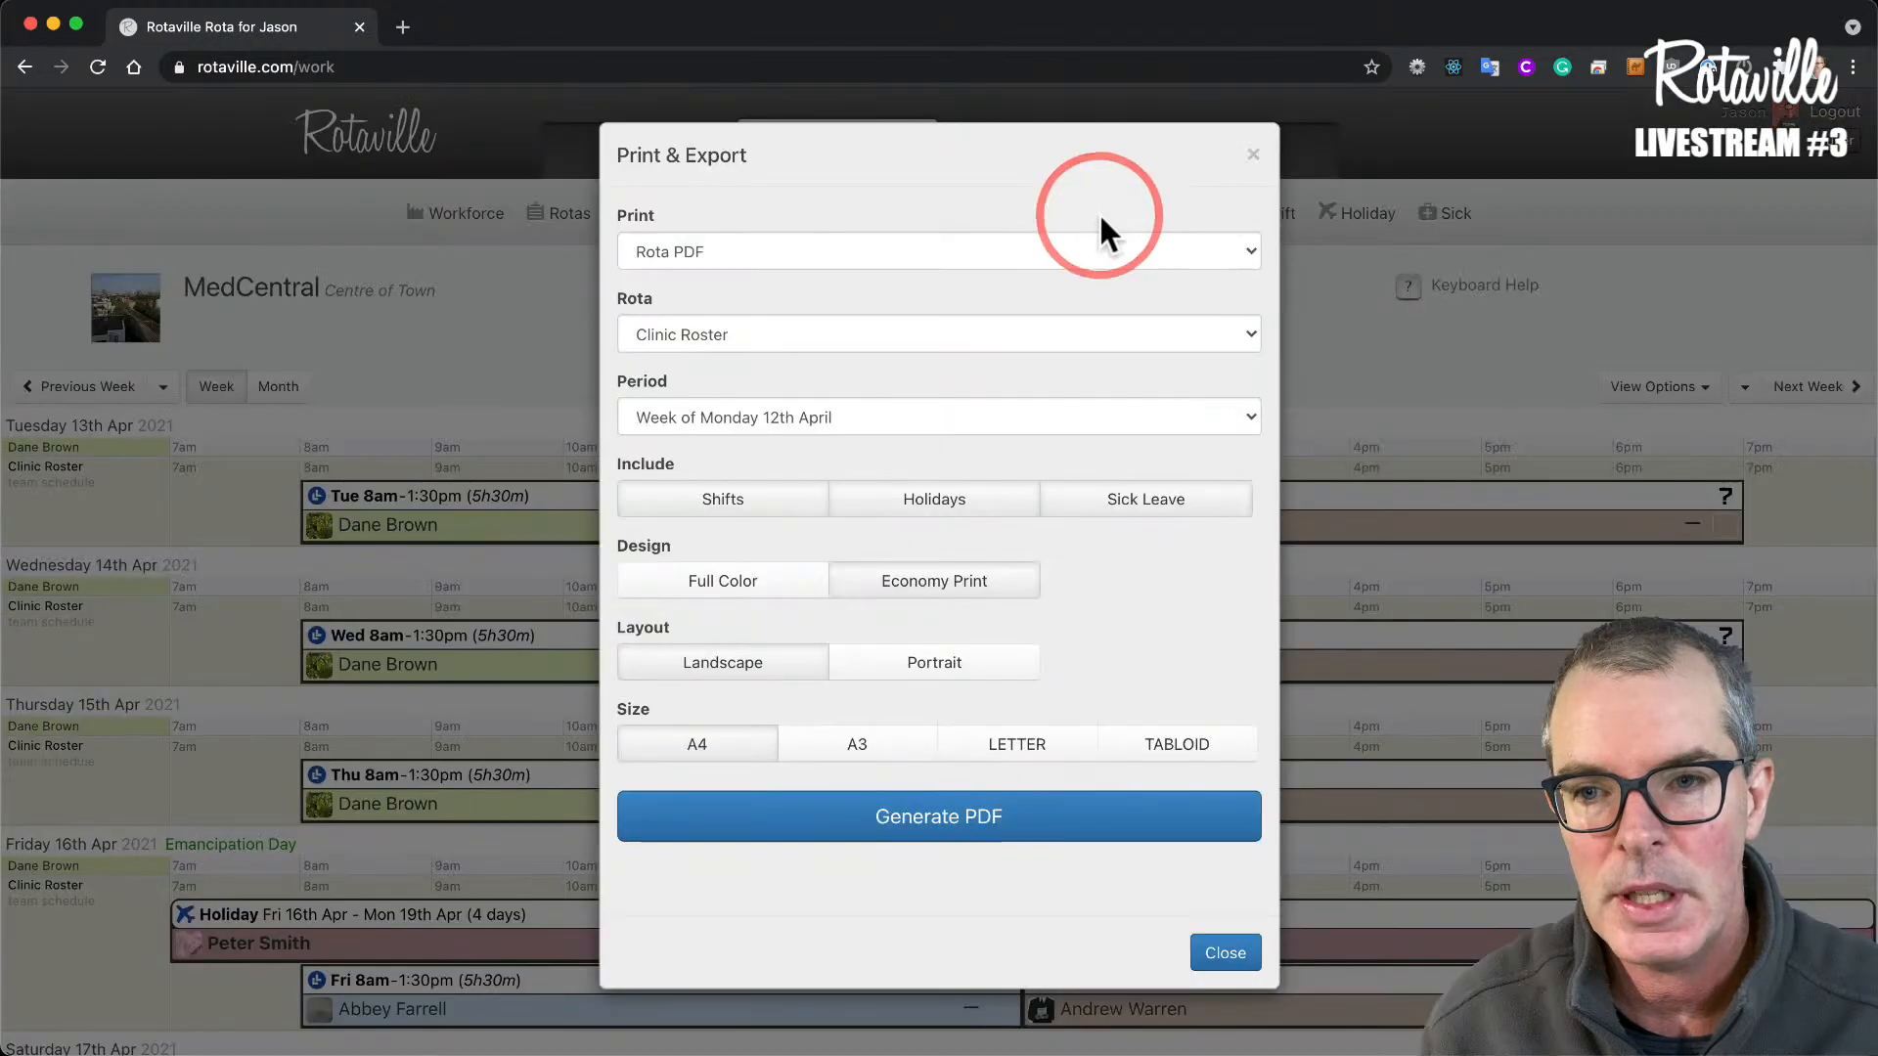
left_click(1044, 250)
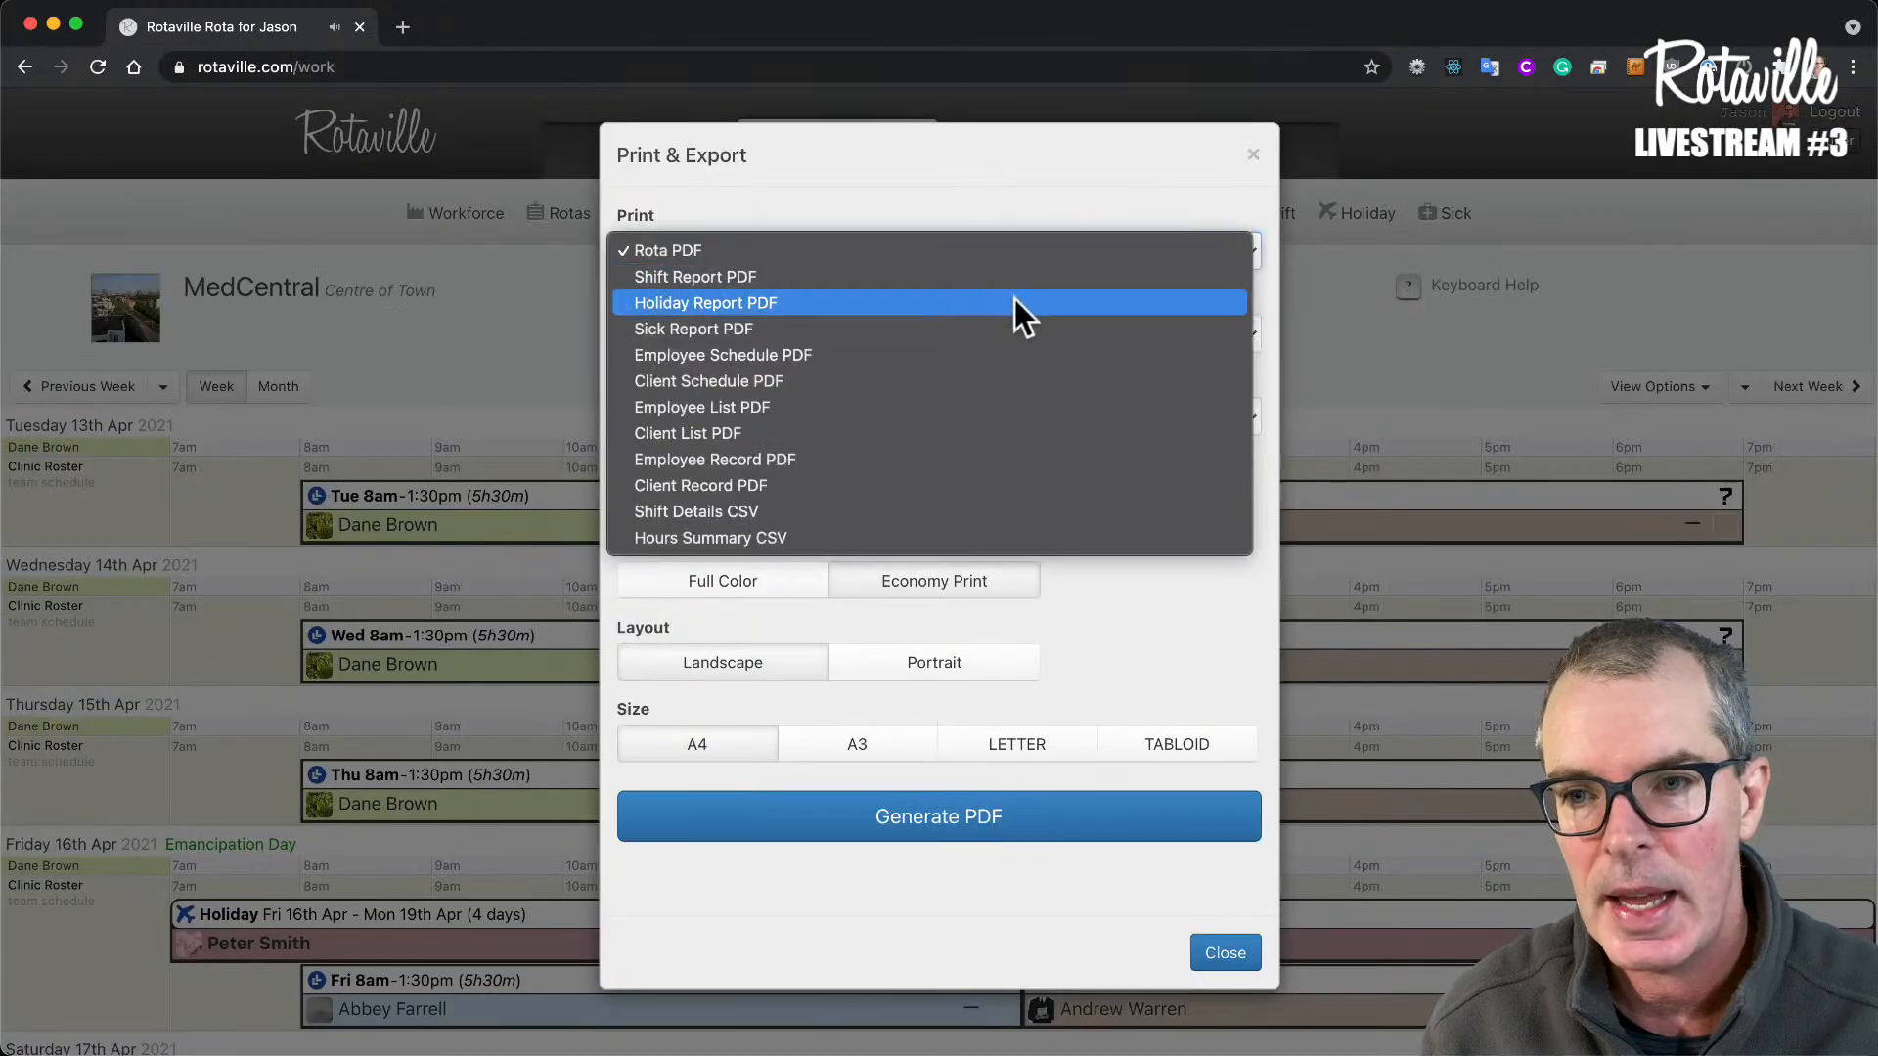
left_click(1013, 303)
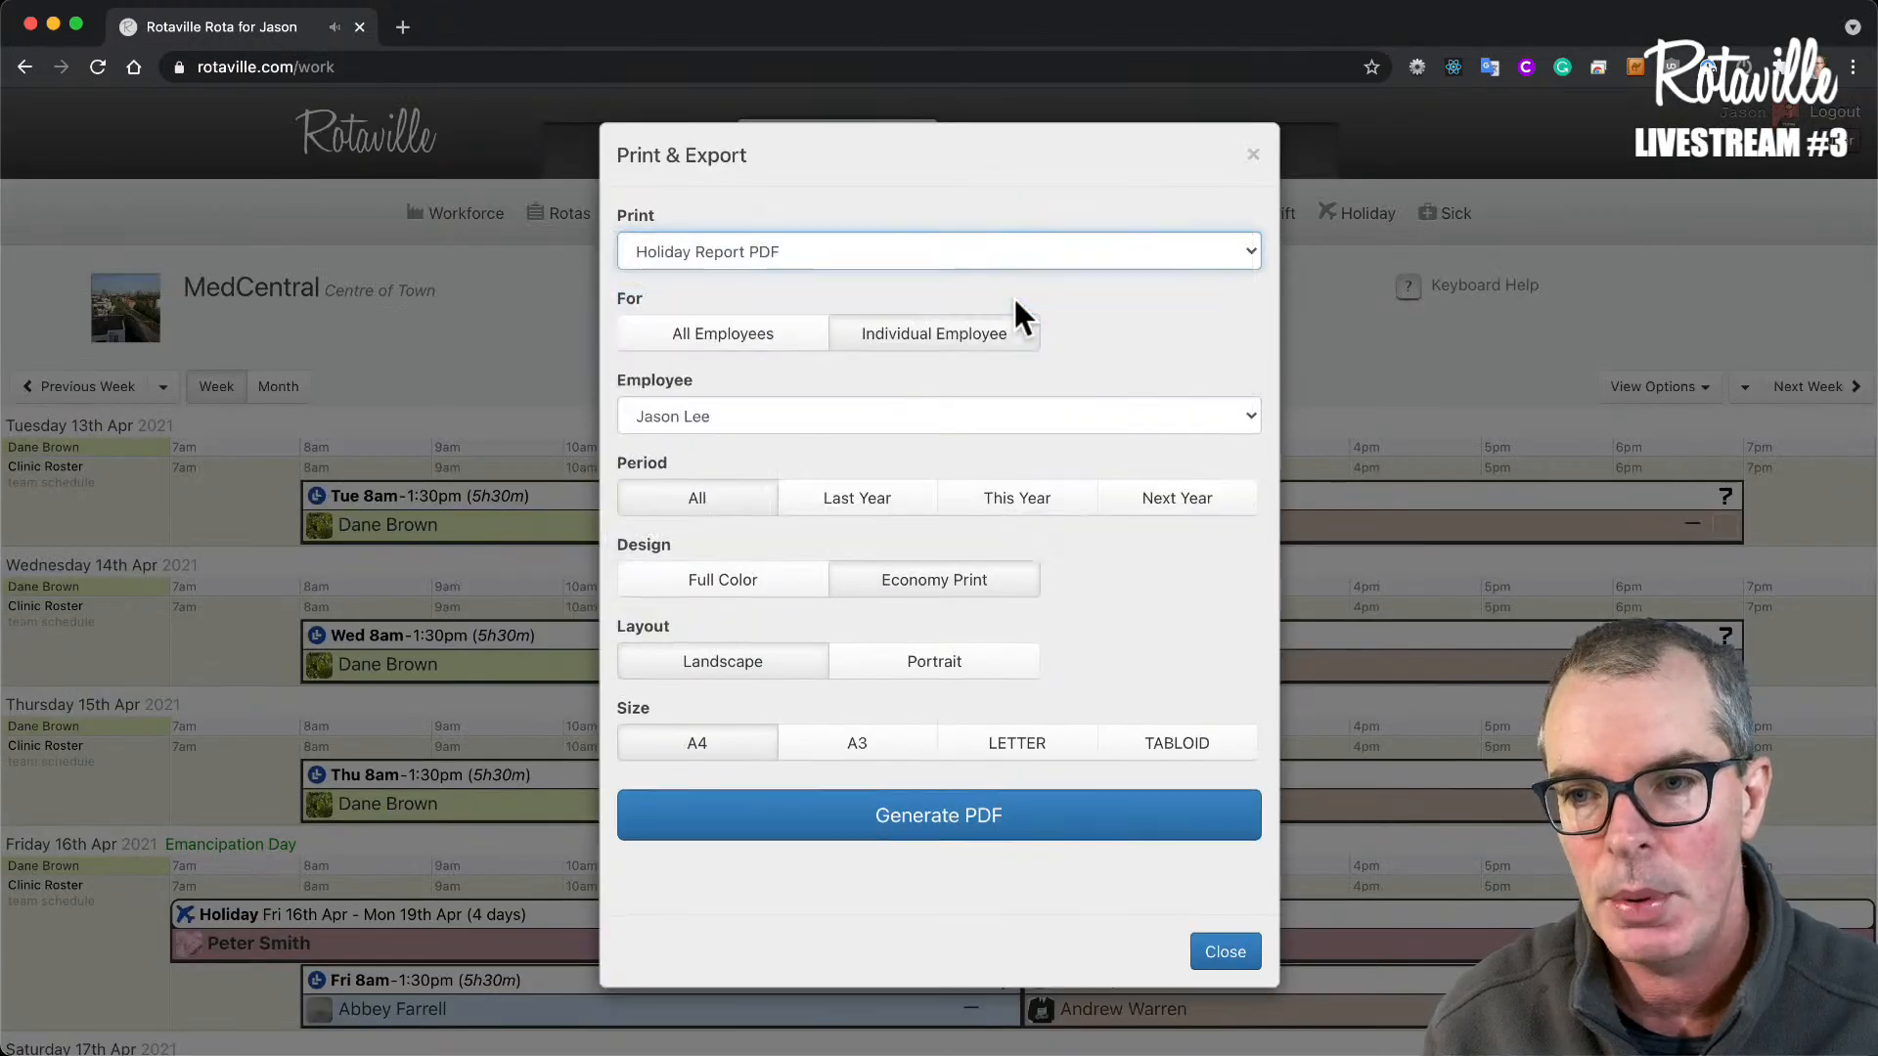
left_click(929, 413)
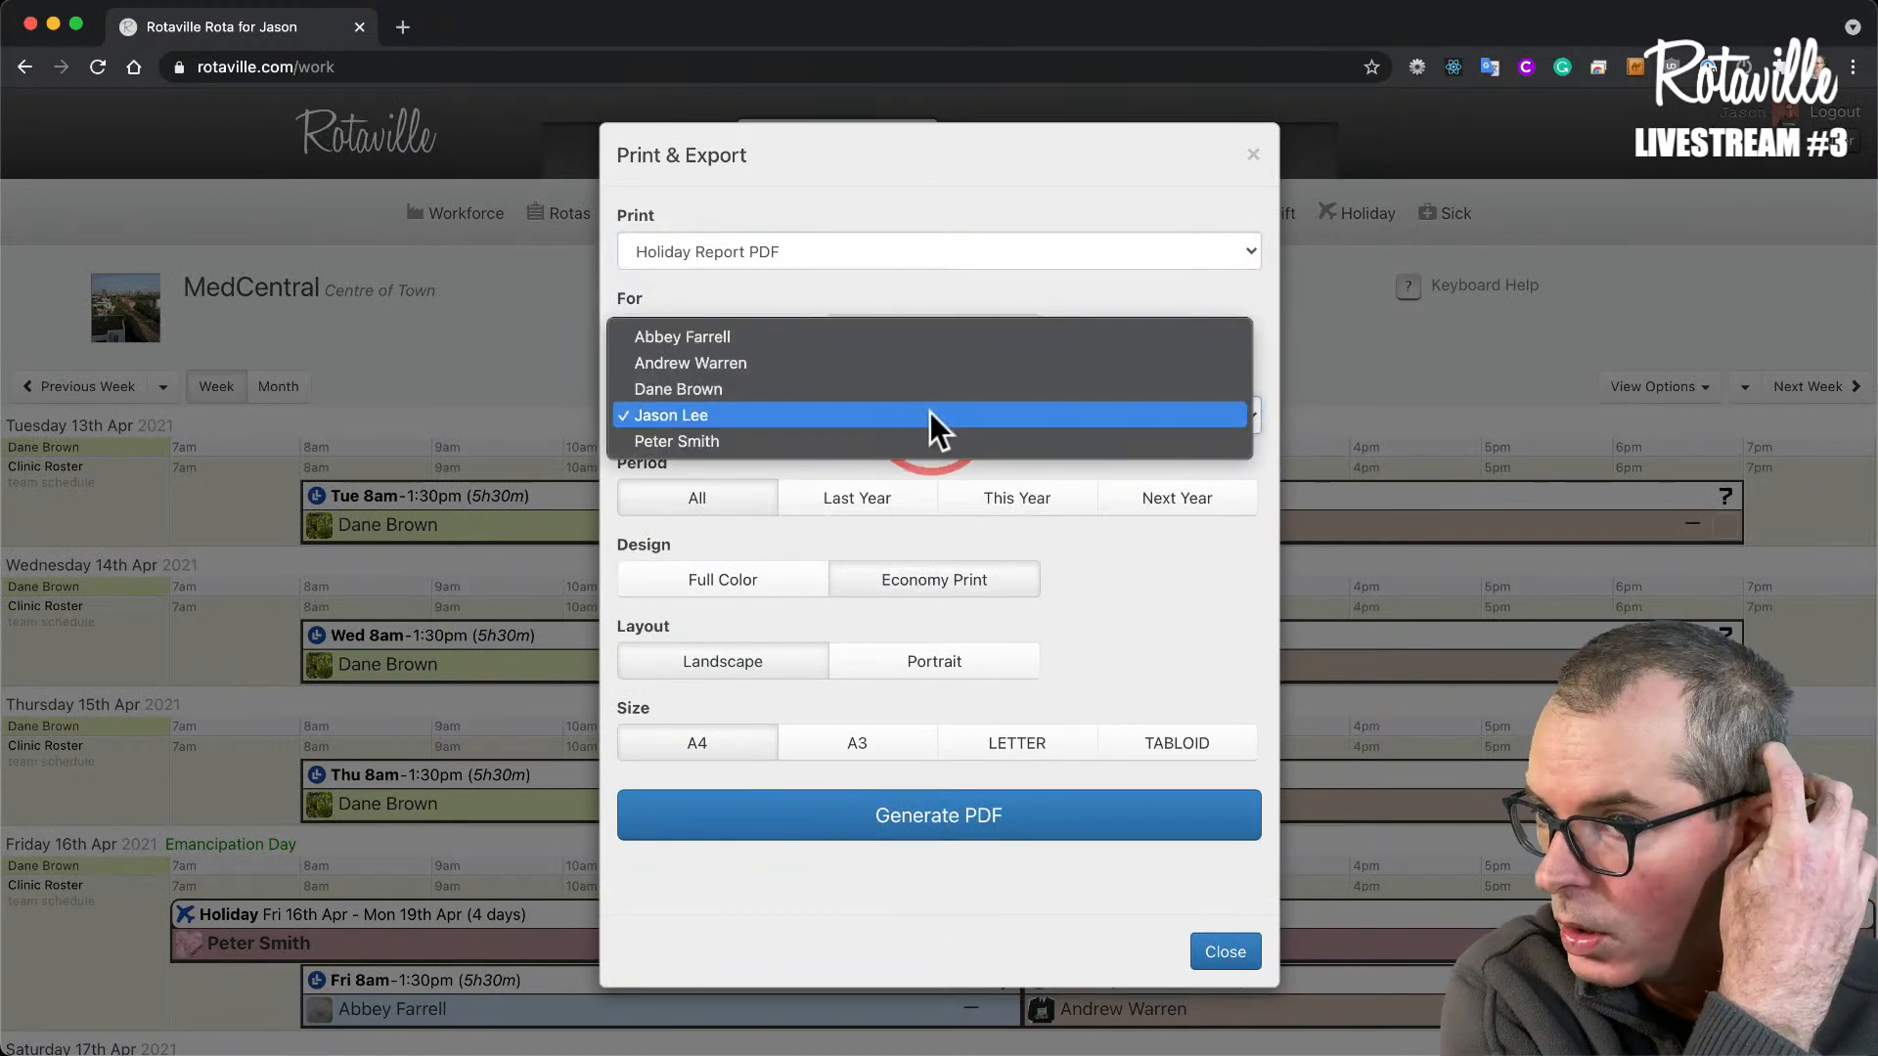
left_click(917, 440)
left_click(1017, 494)
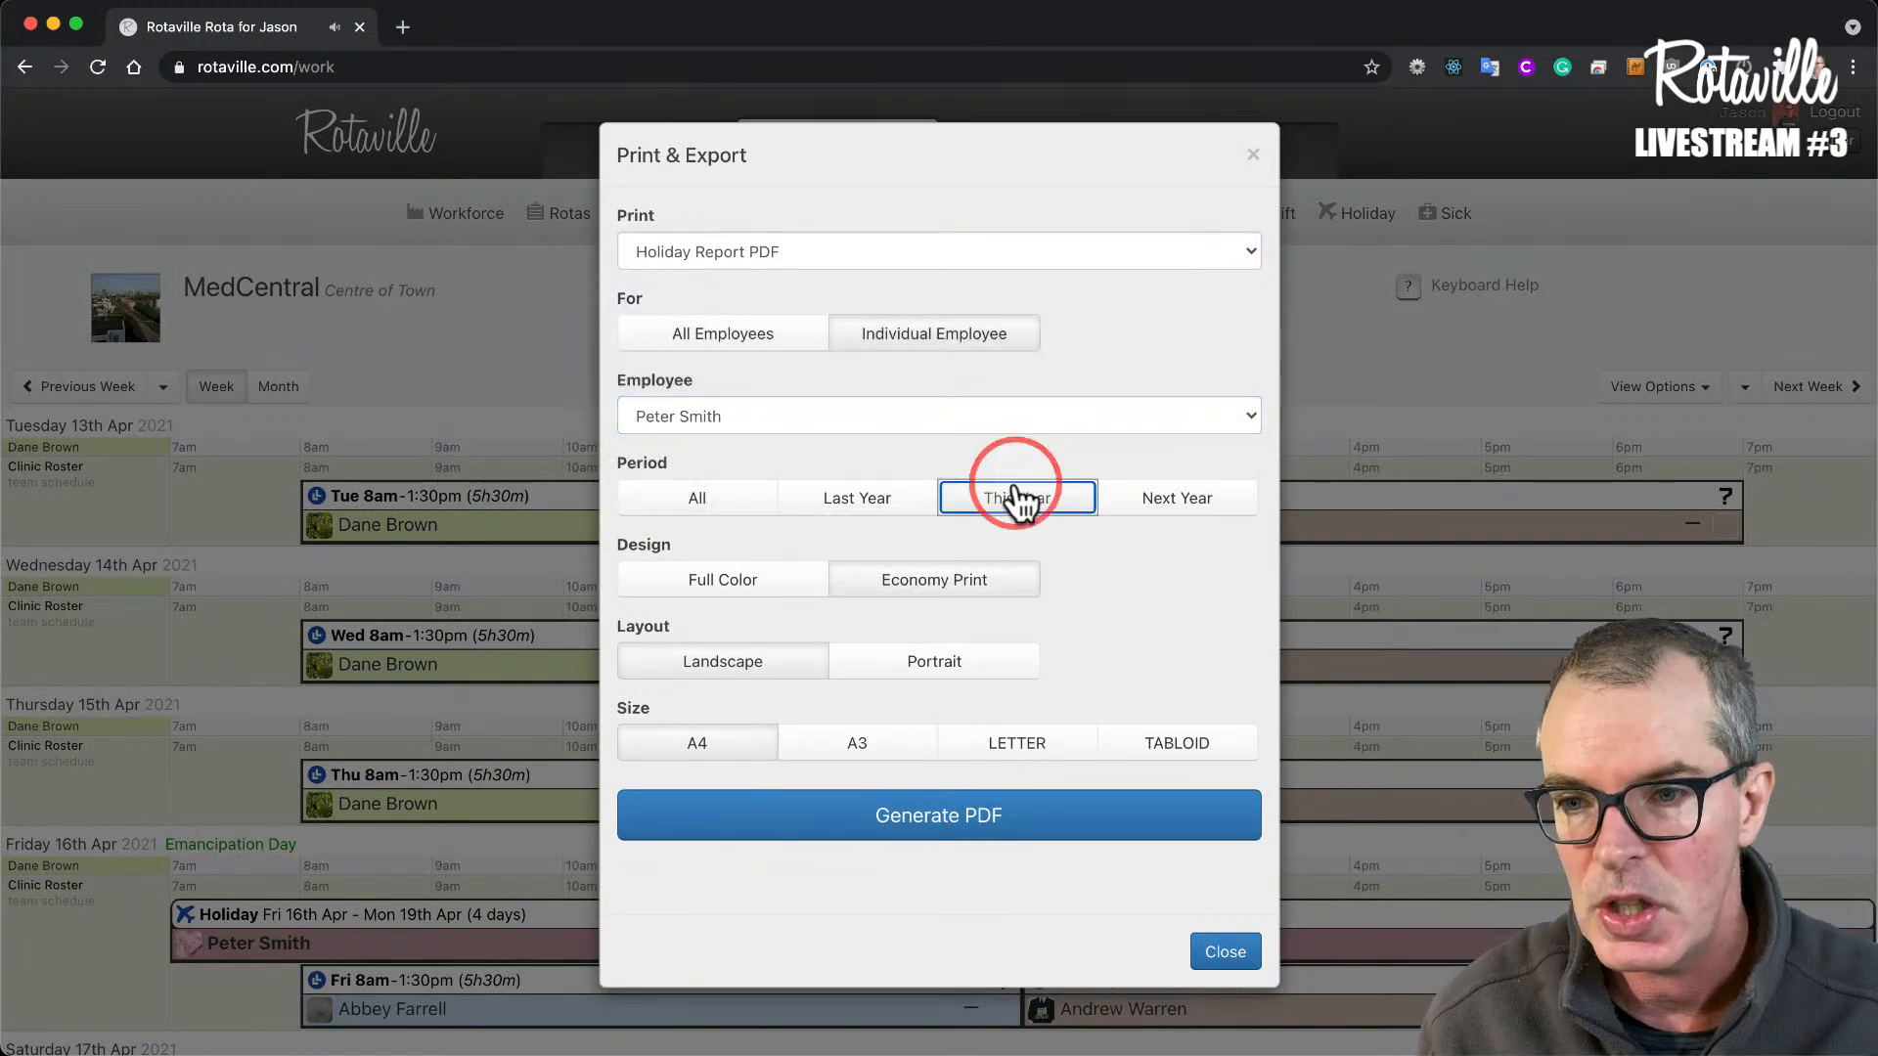
left_click(755, 585)
left_click(919, 661)
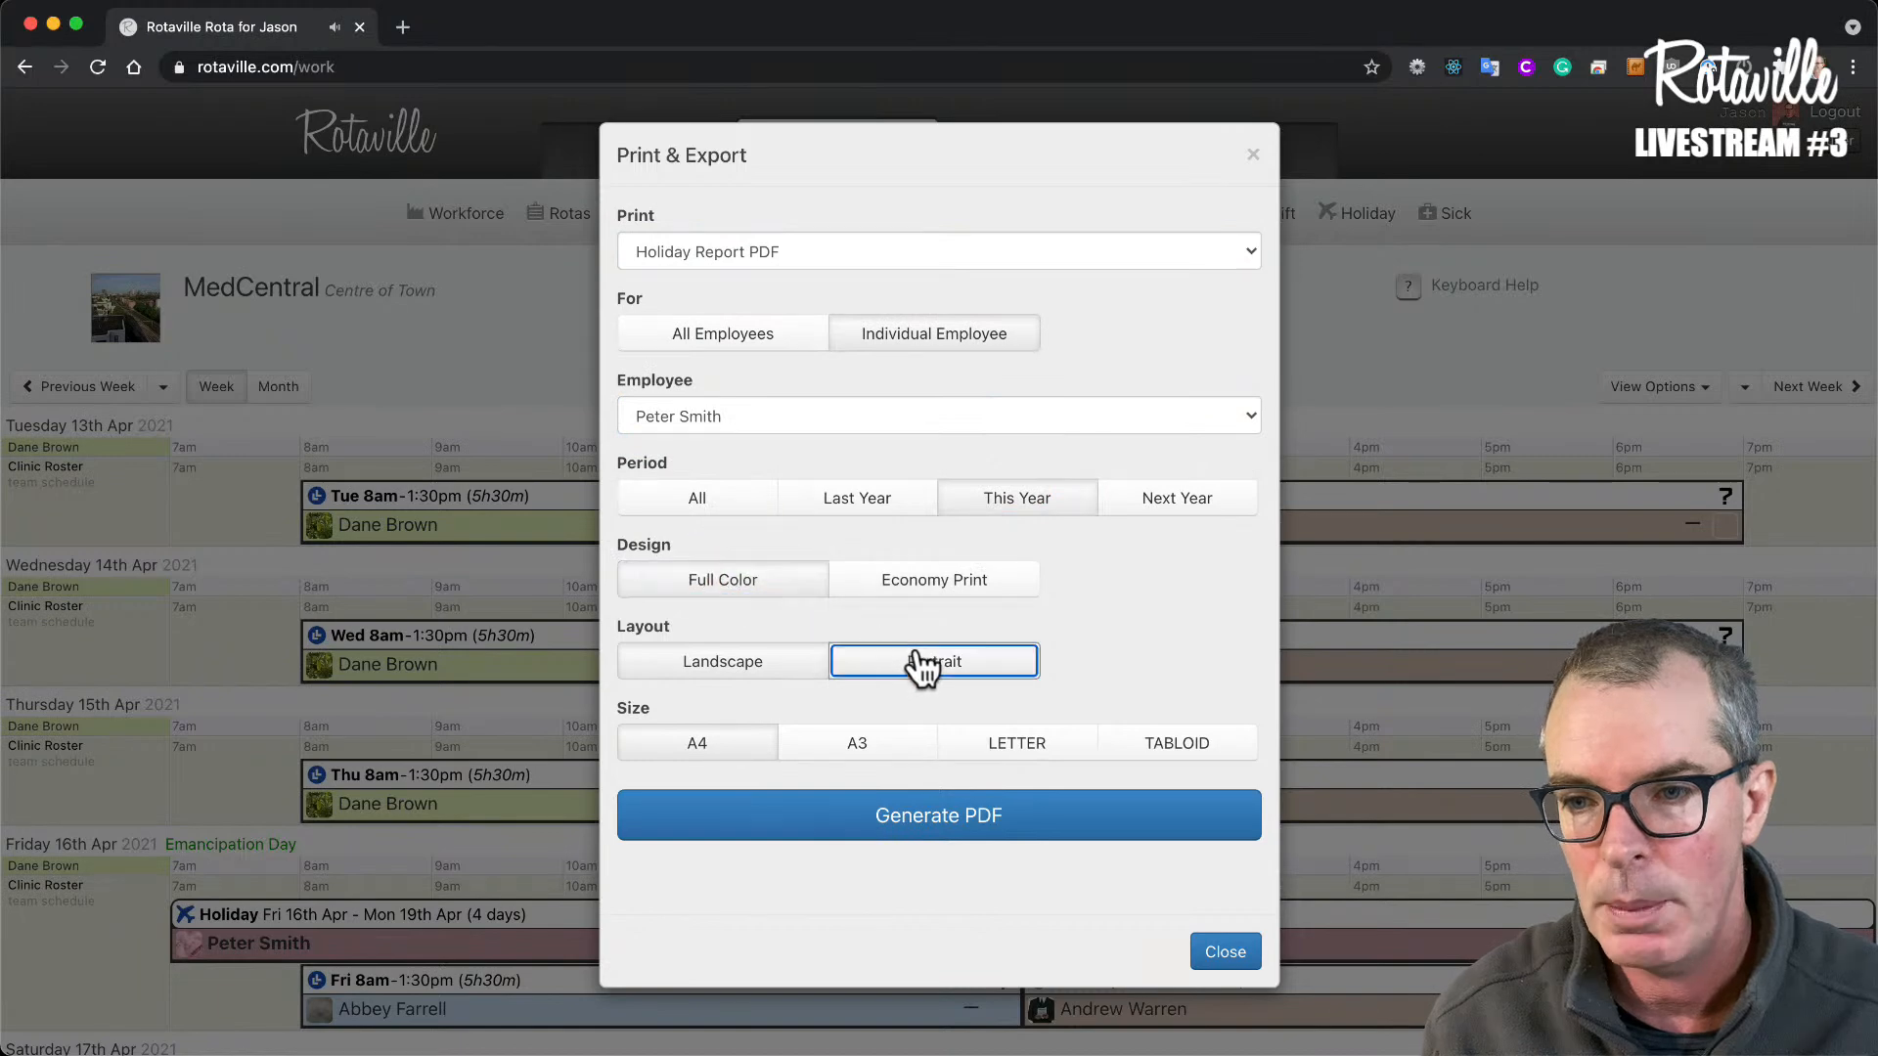
left_click(934, 821)
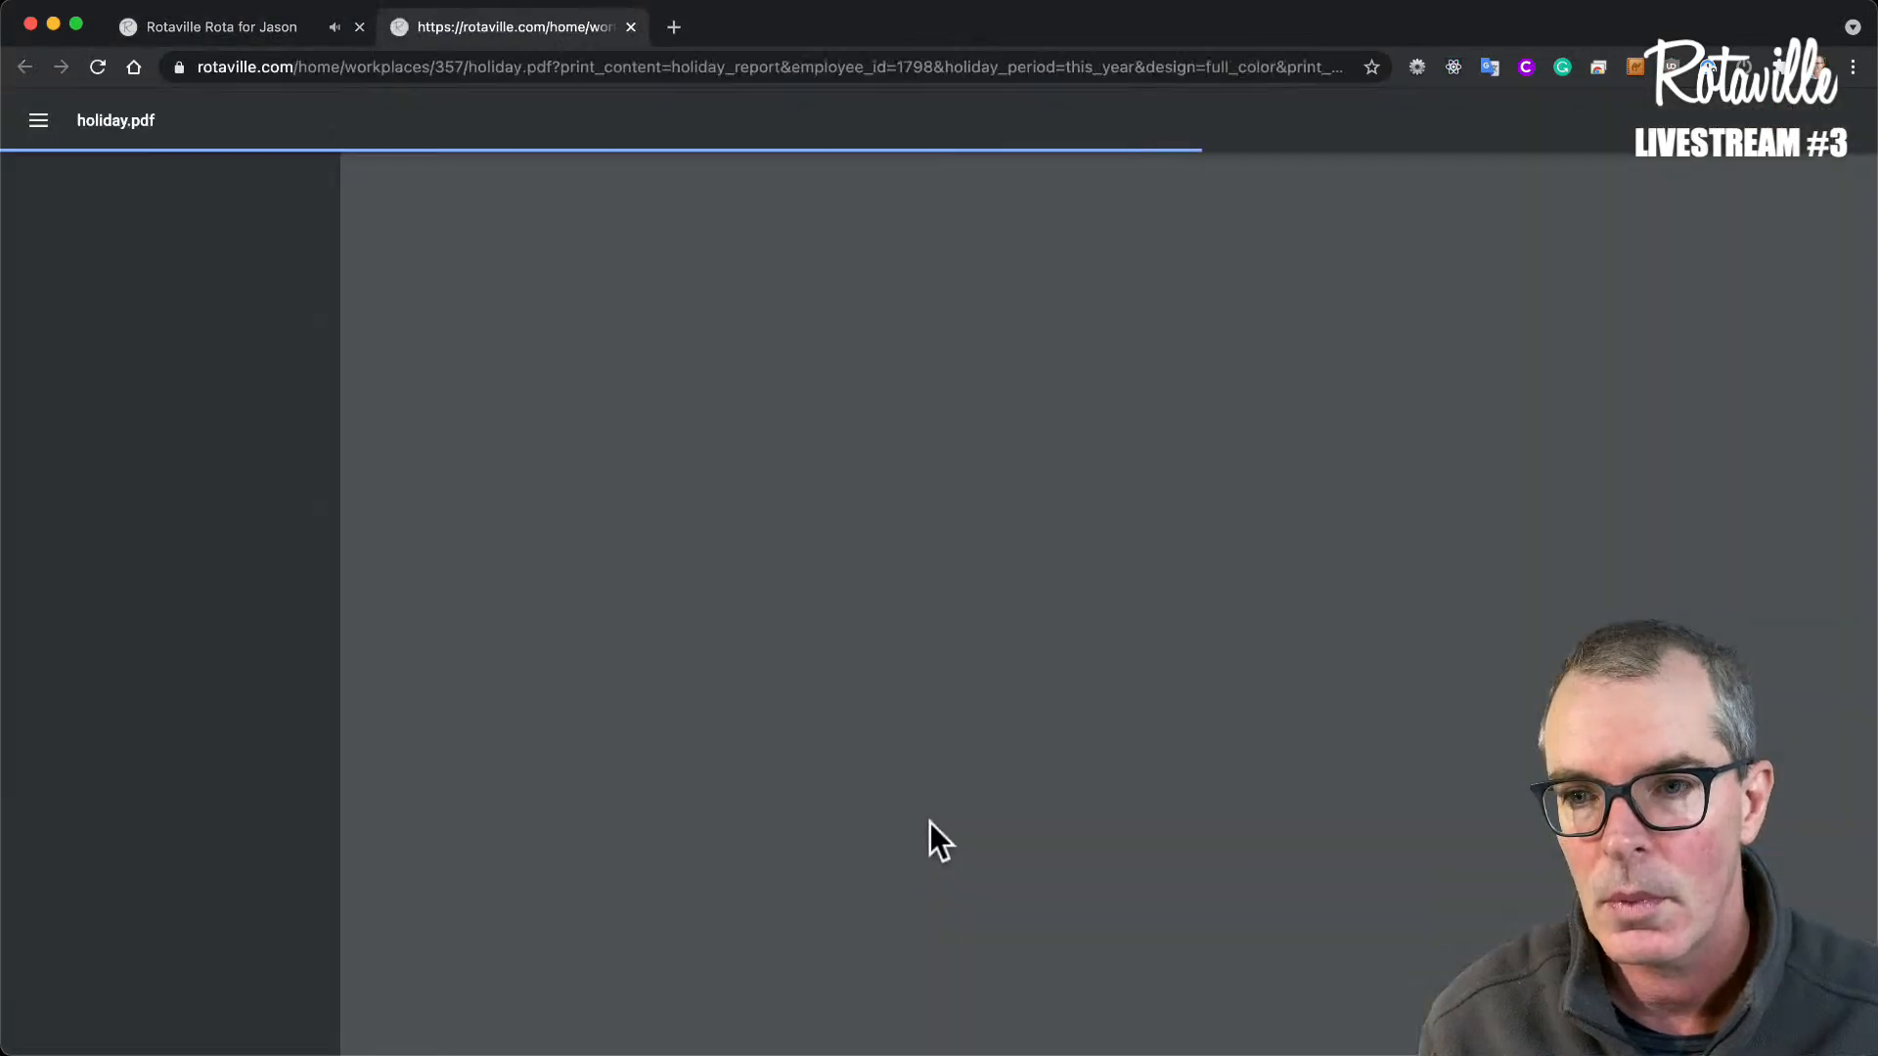
- Check the allowance and remaining allowance in the holiday report, and close both the report and the Print & Export settings
scroll(929, 821, "down", 2)
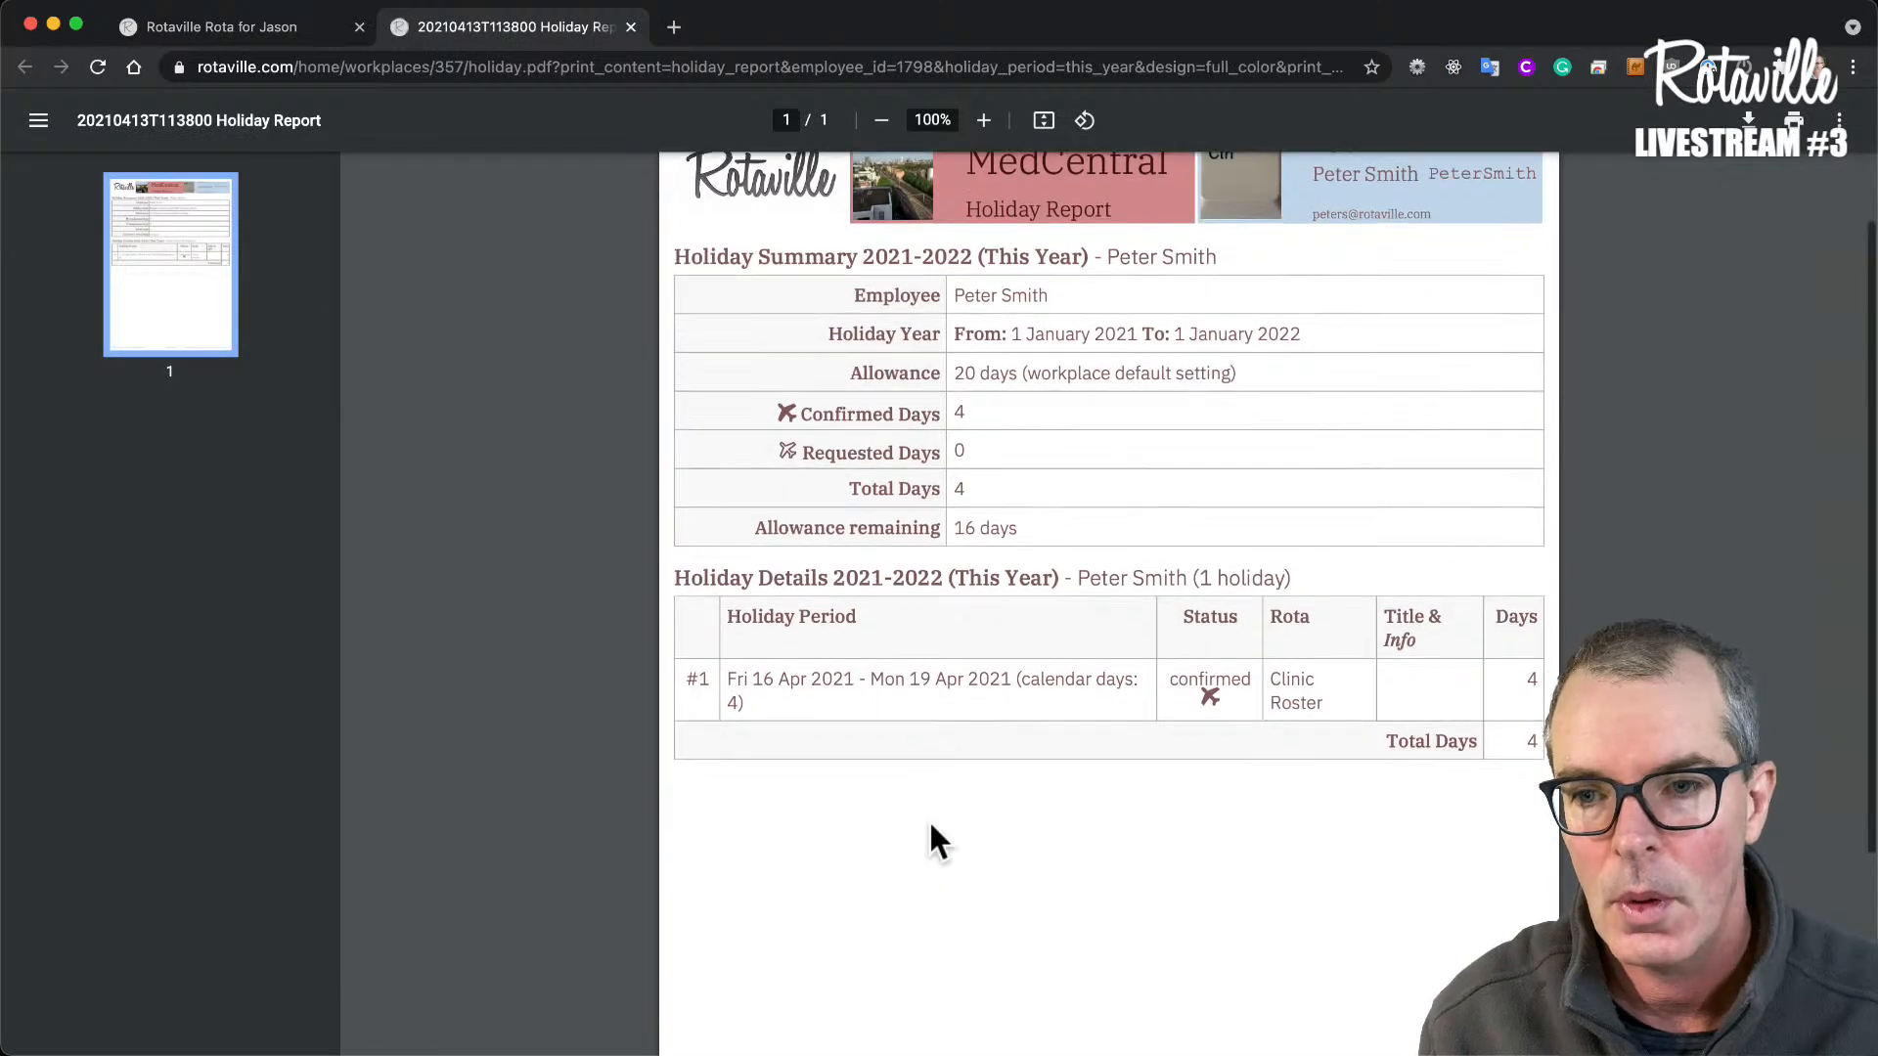
scroll(929, 818, "down", 2)
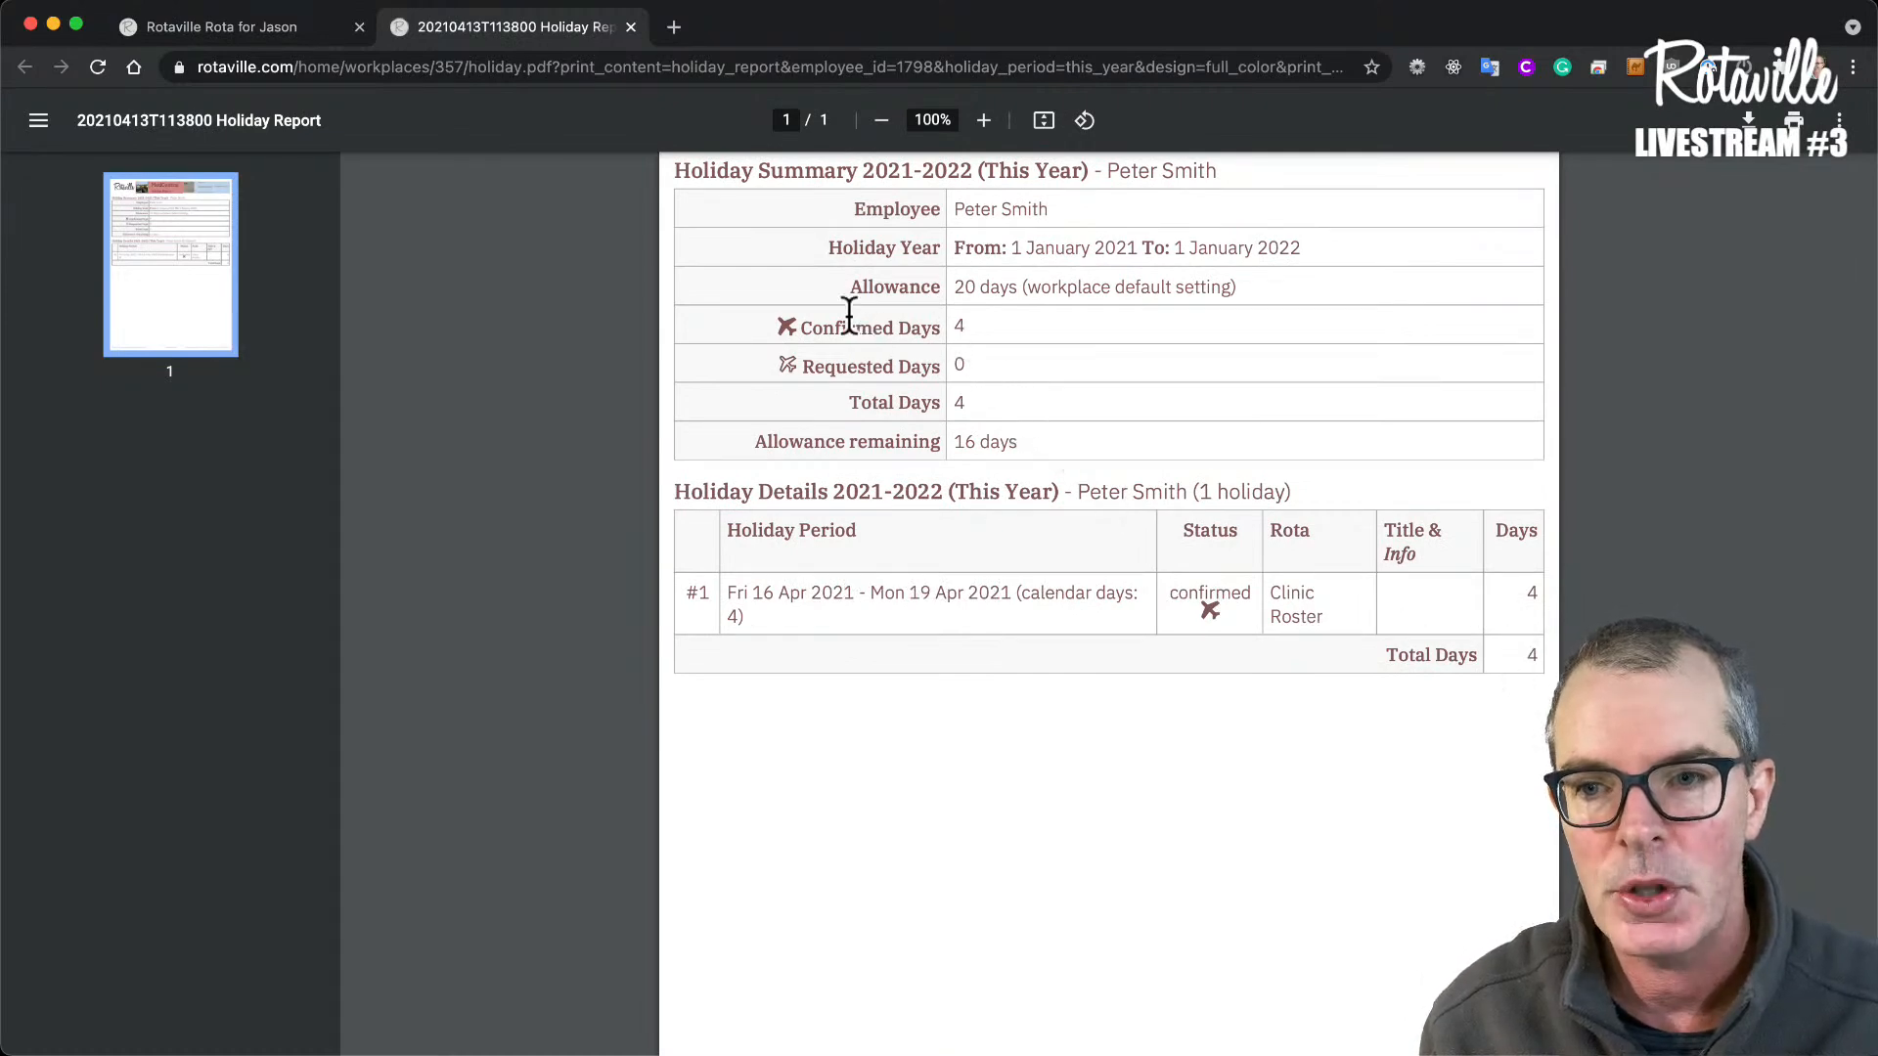
left_click_drag(950, 288, 1017, 290)
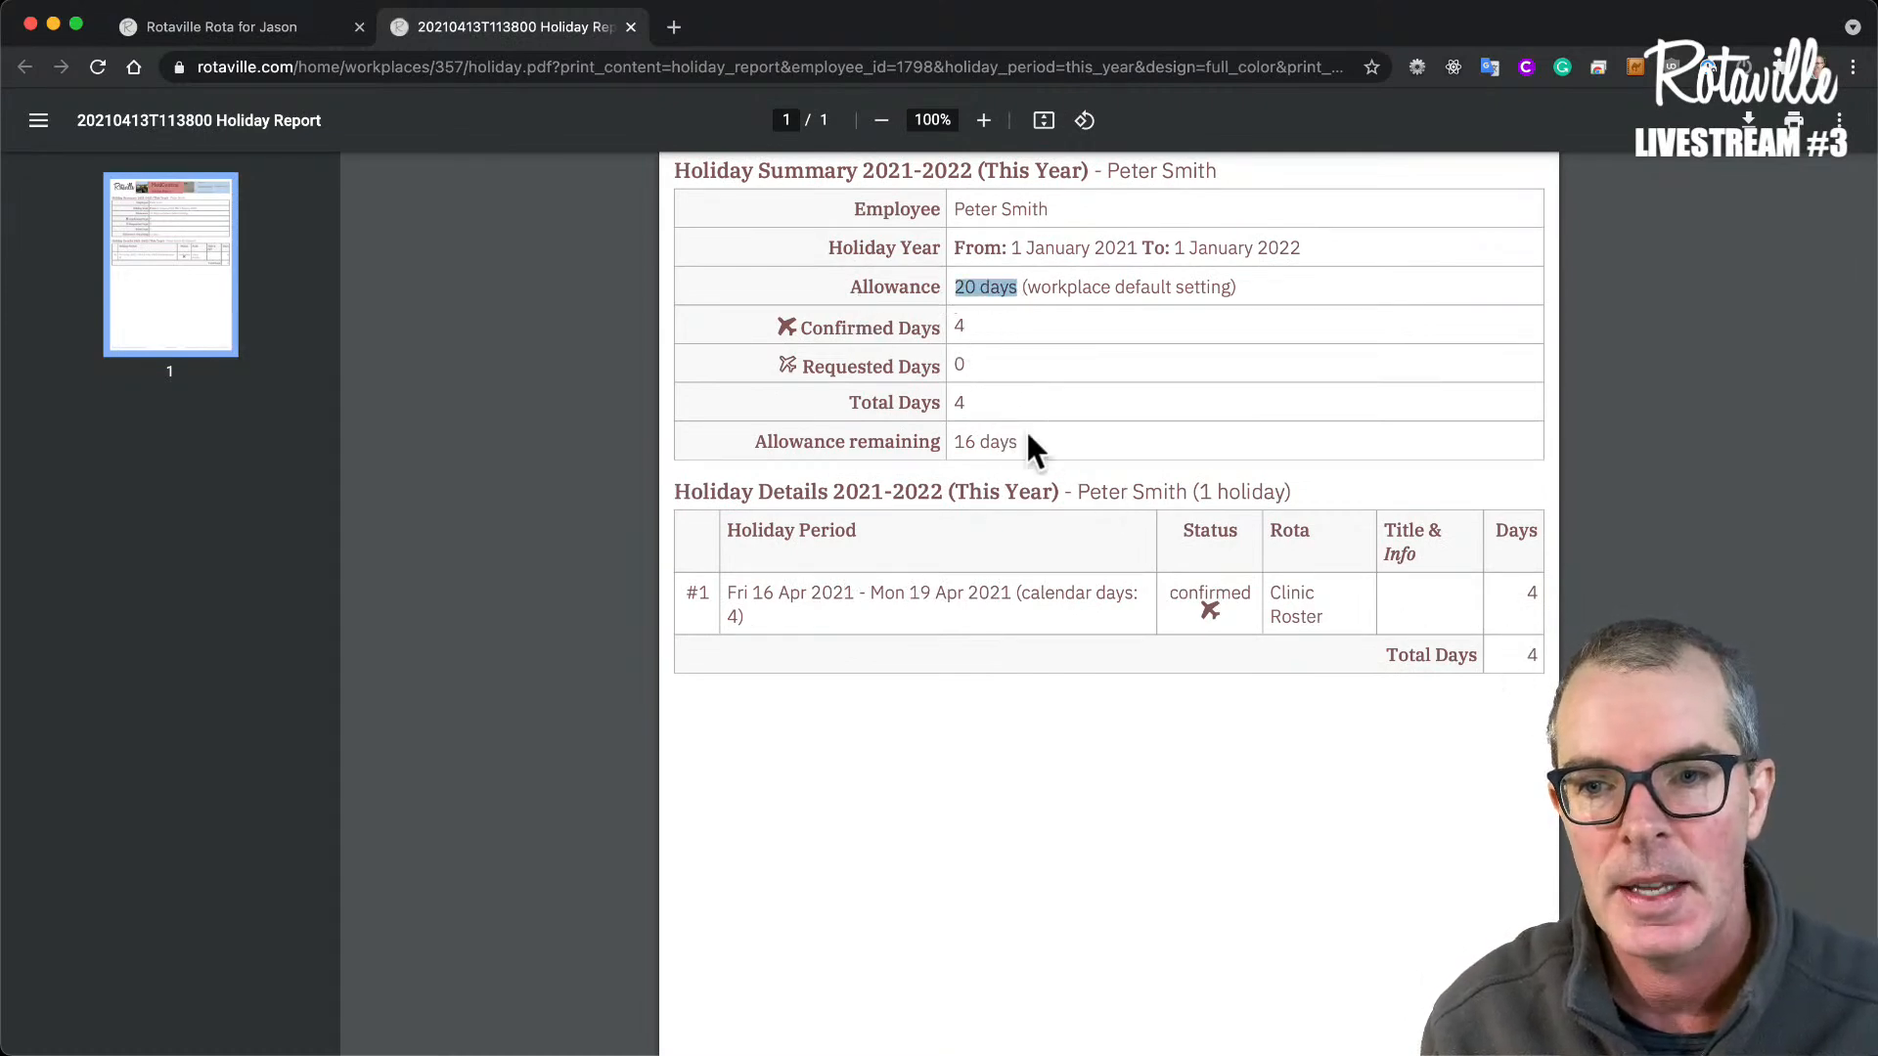
left_click(1029, 437)
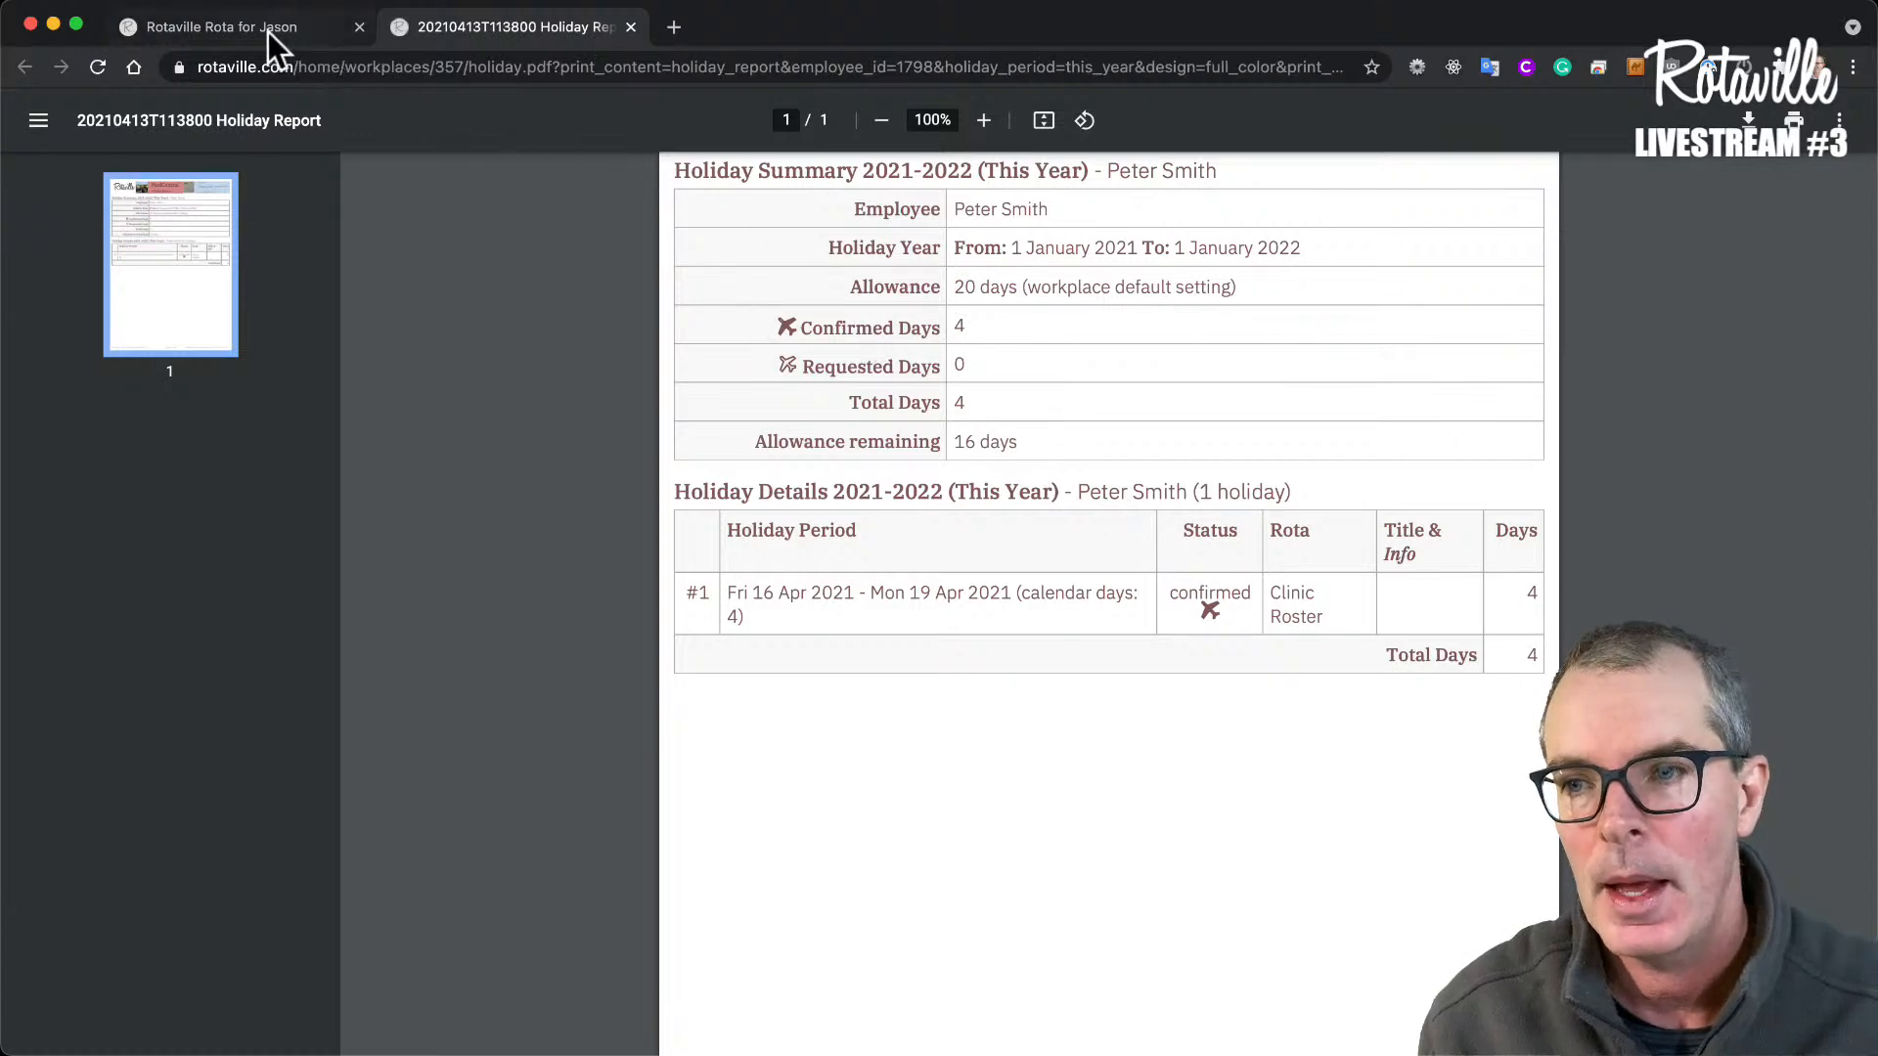
left_click(630, 26)
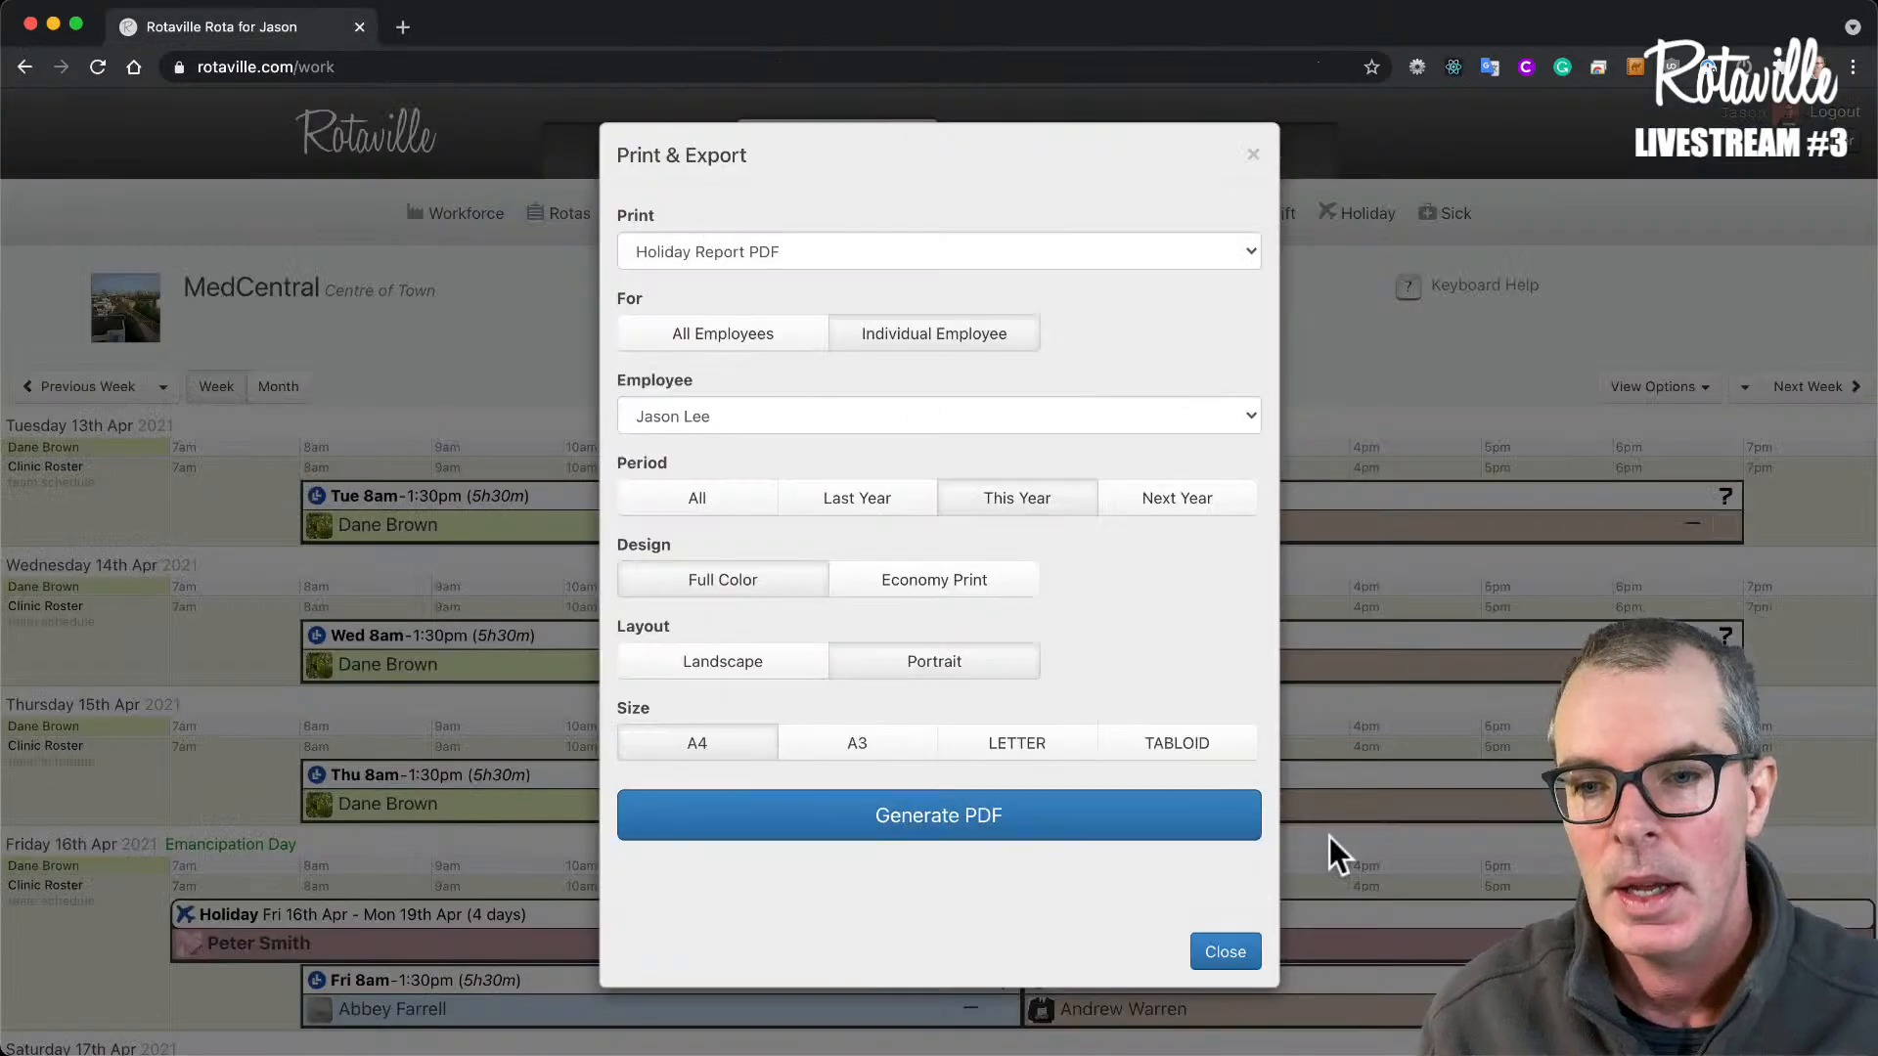
left_click(1231, 954)
- Override the Days Off of the Fri 16th to Mon 19th April holiday with 2 and update the holiday
scroll(718, 655, "down", 5)
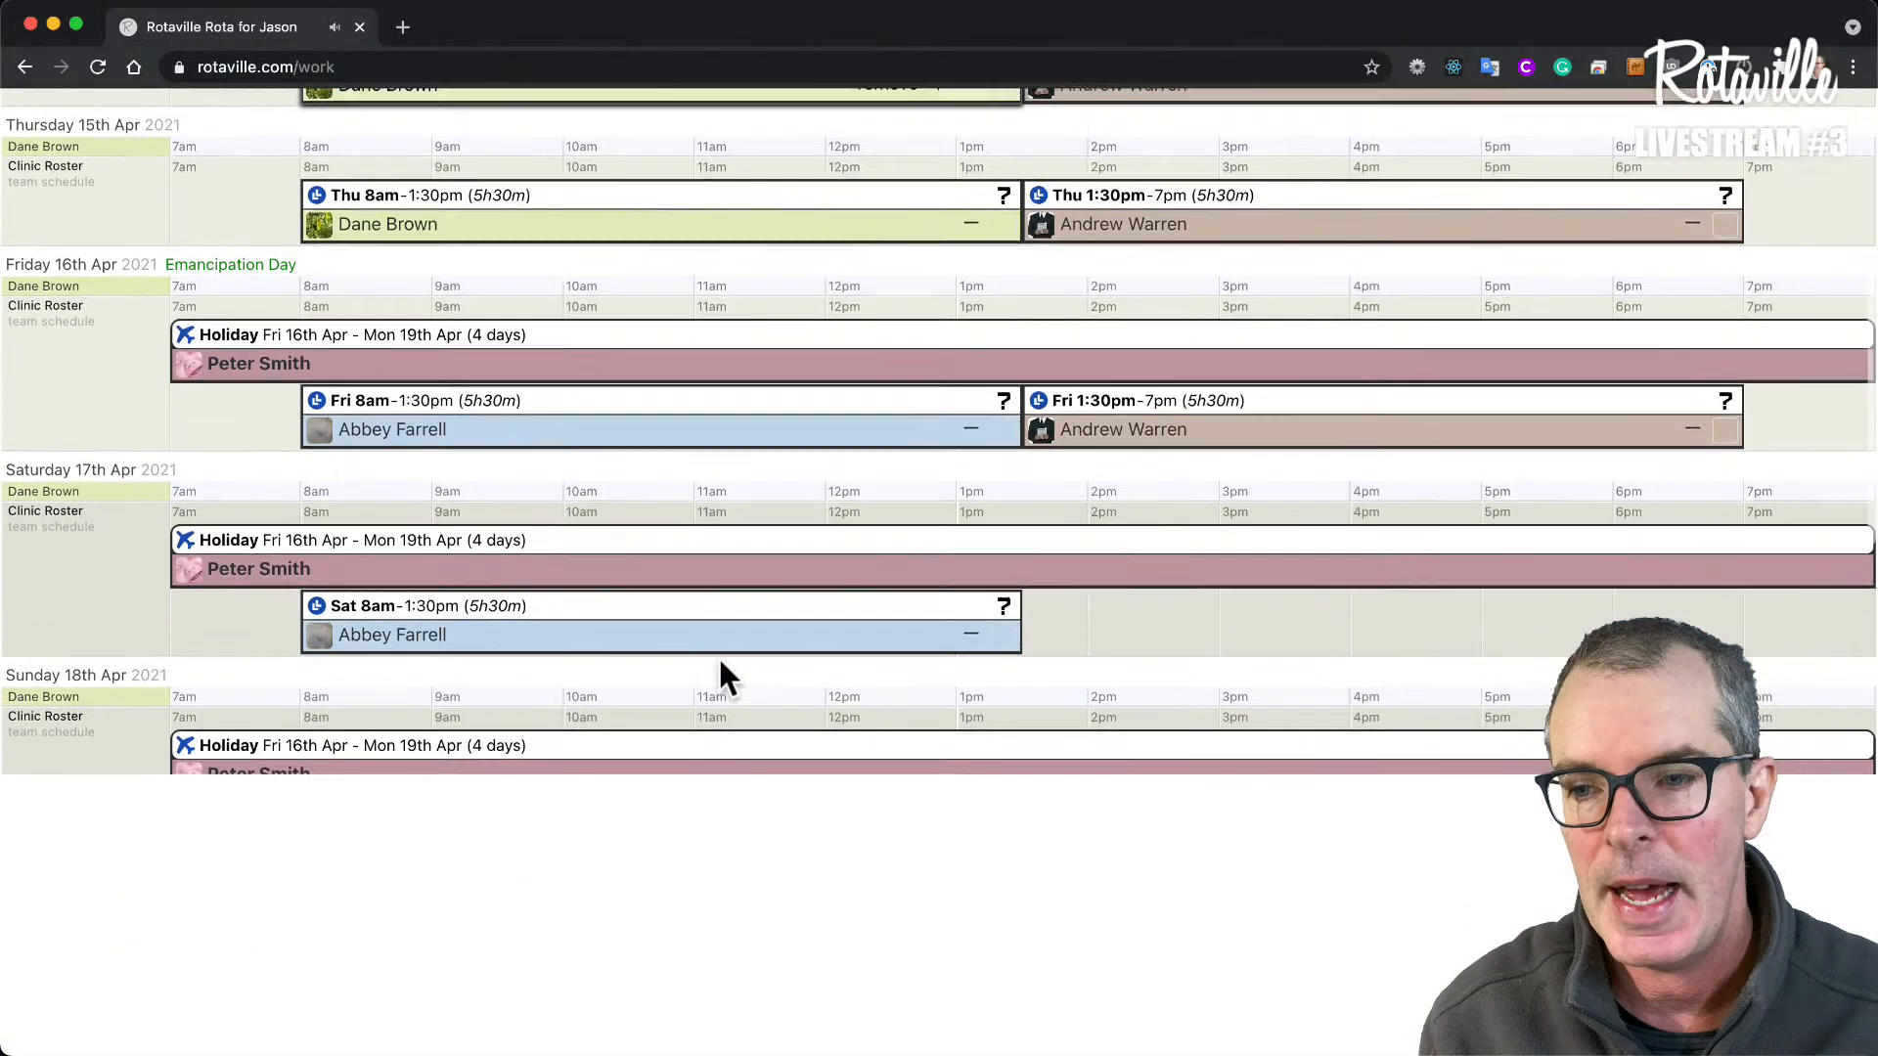
scroll(719, 659, "down", 2)
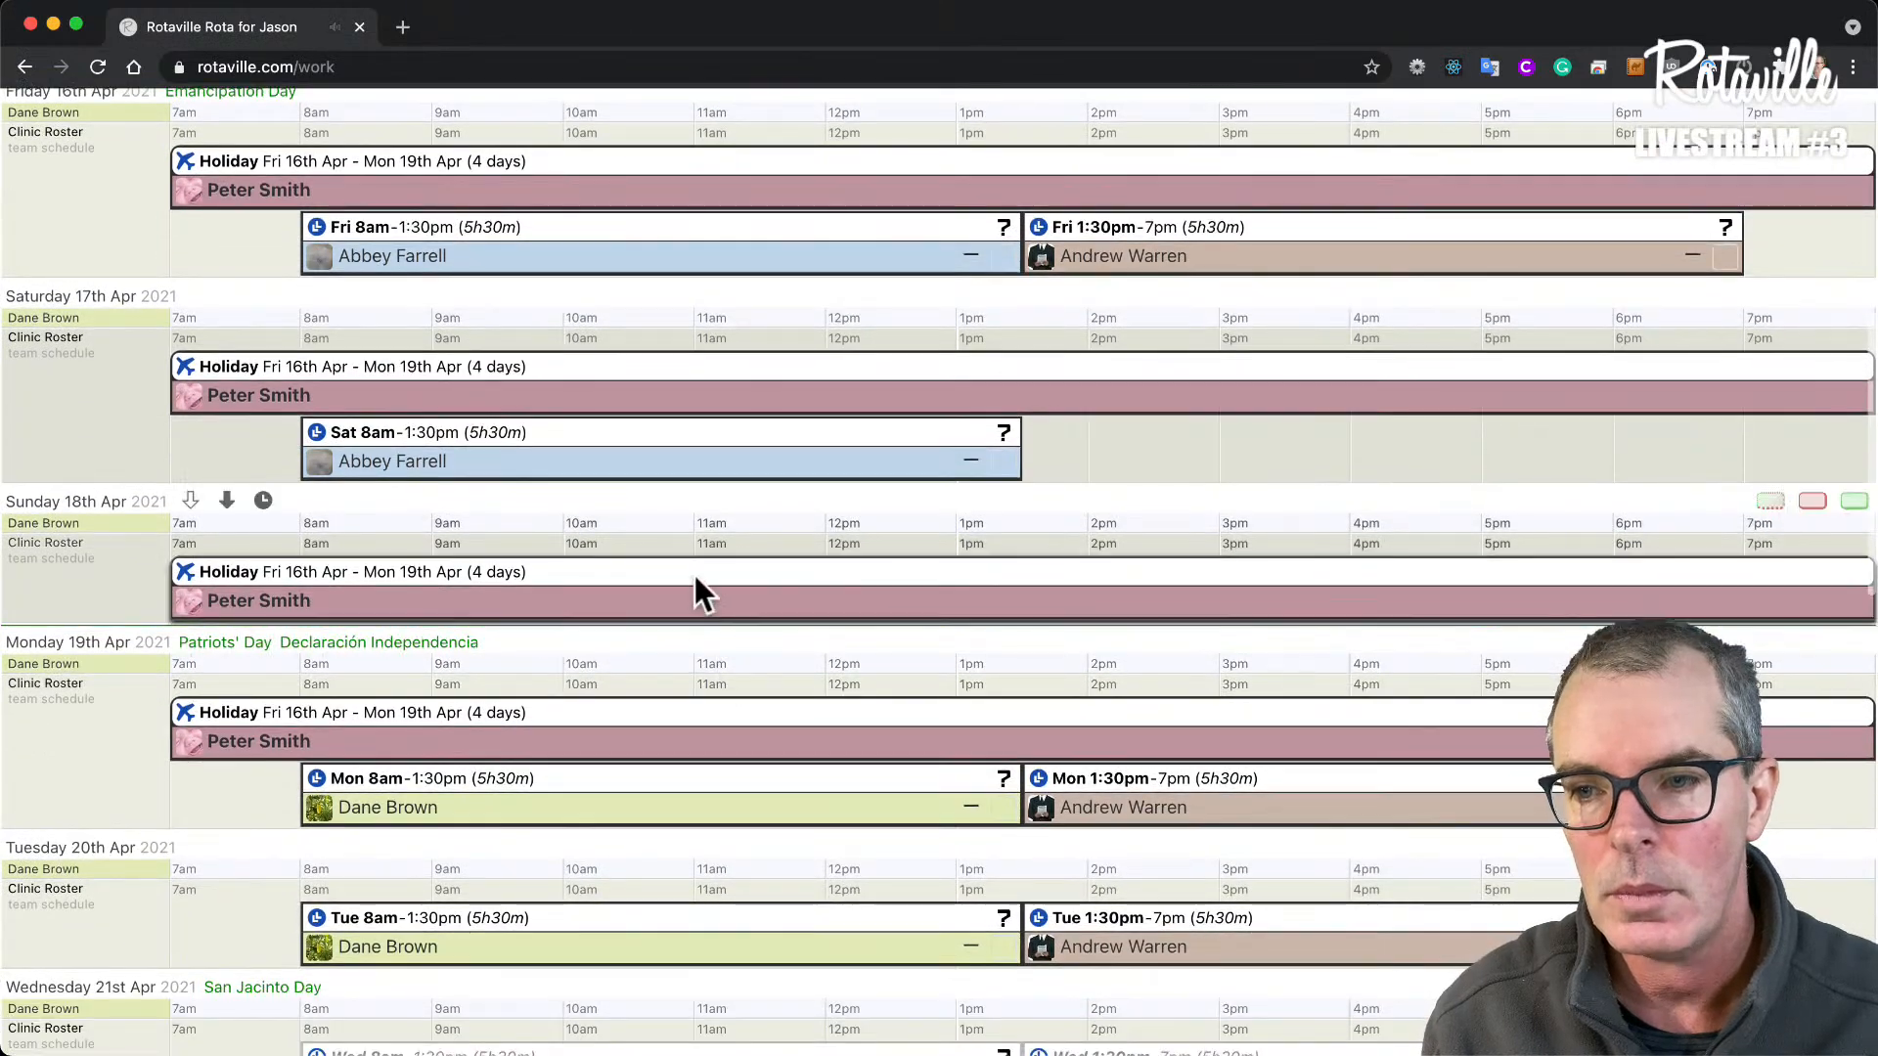
left_click(699, 582)
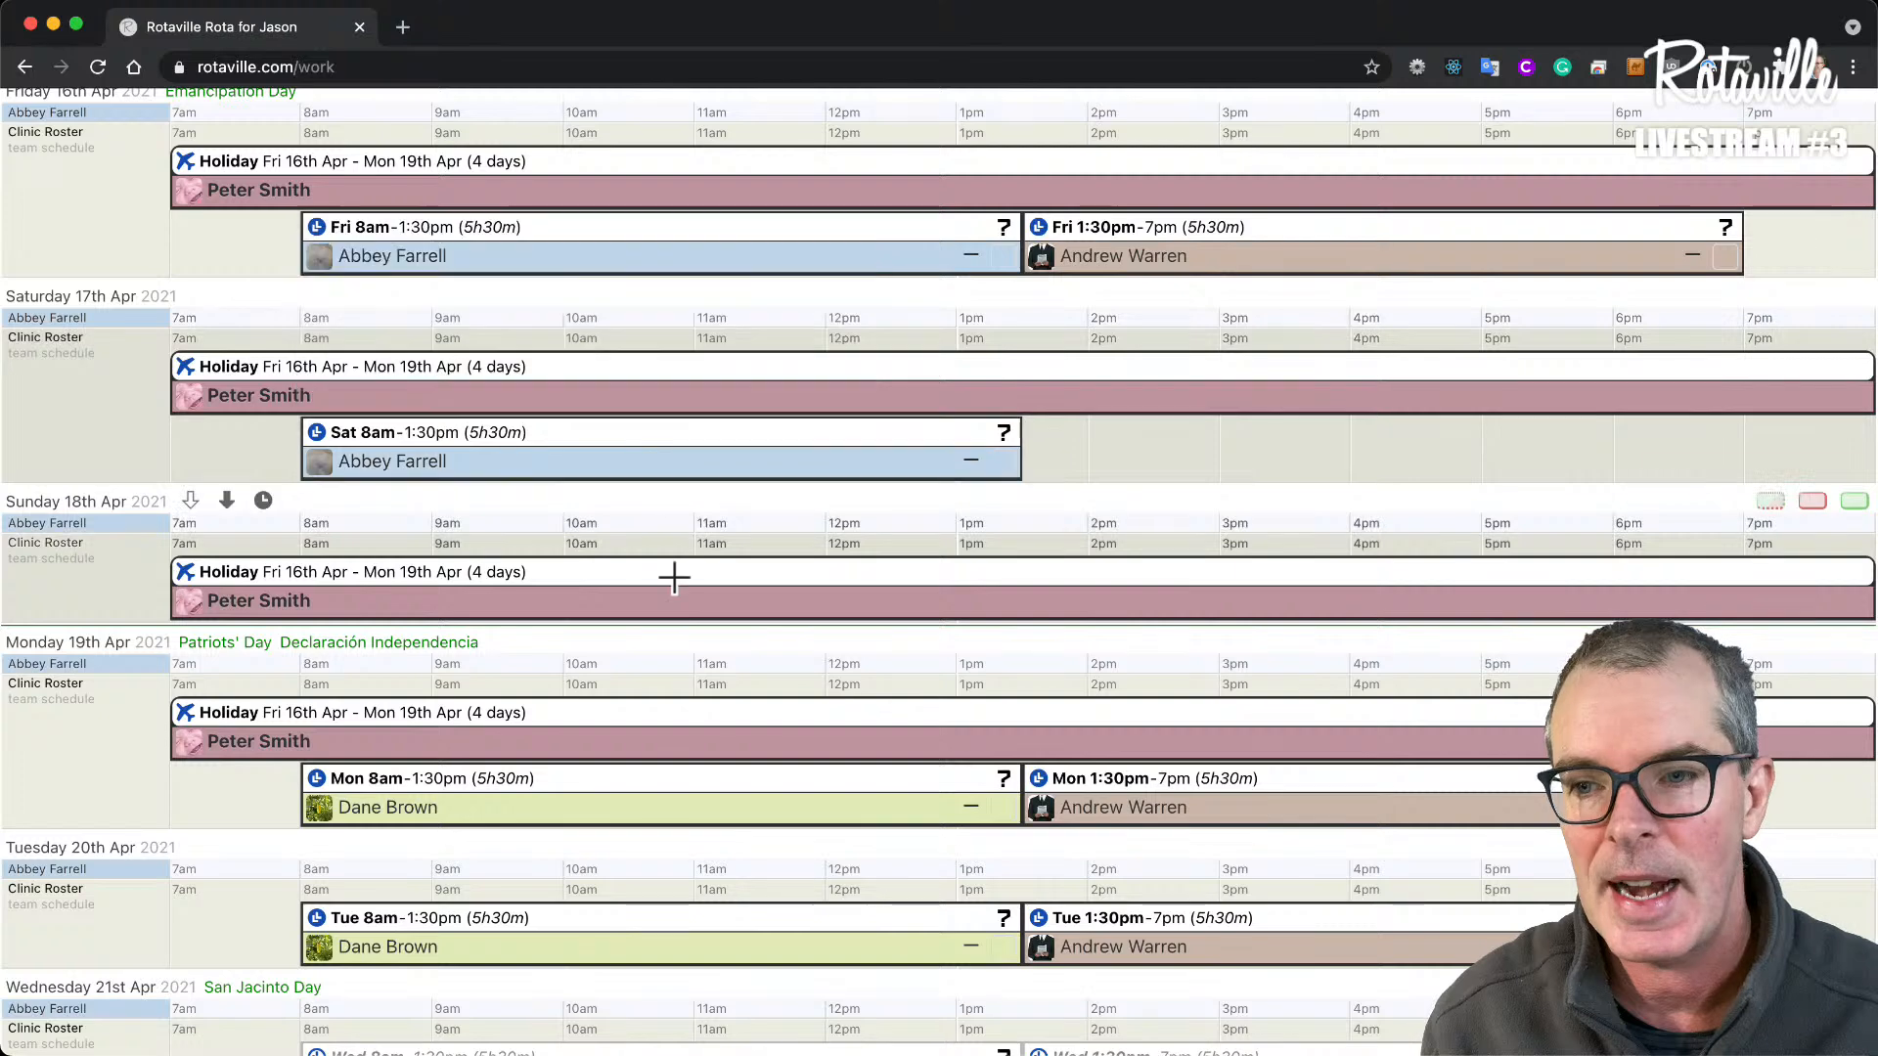
mouse_move(678, 591)
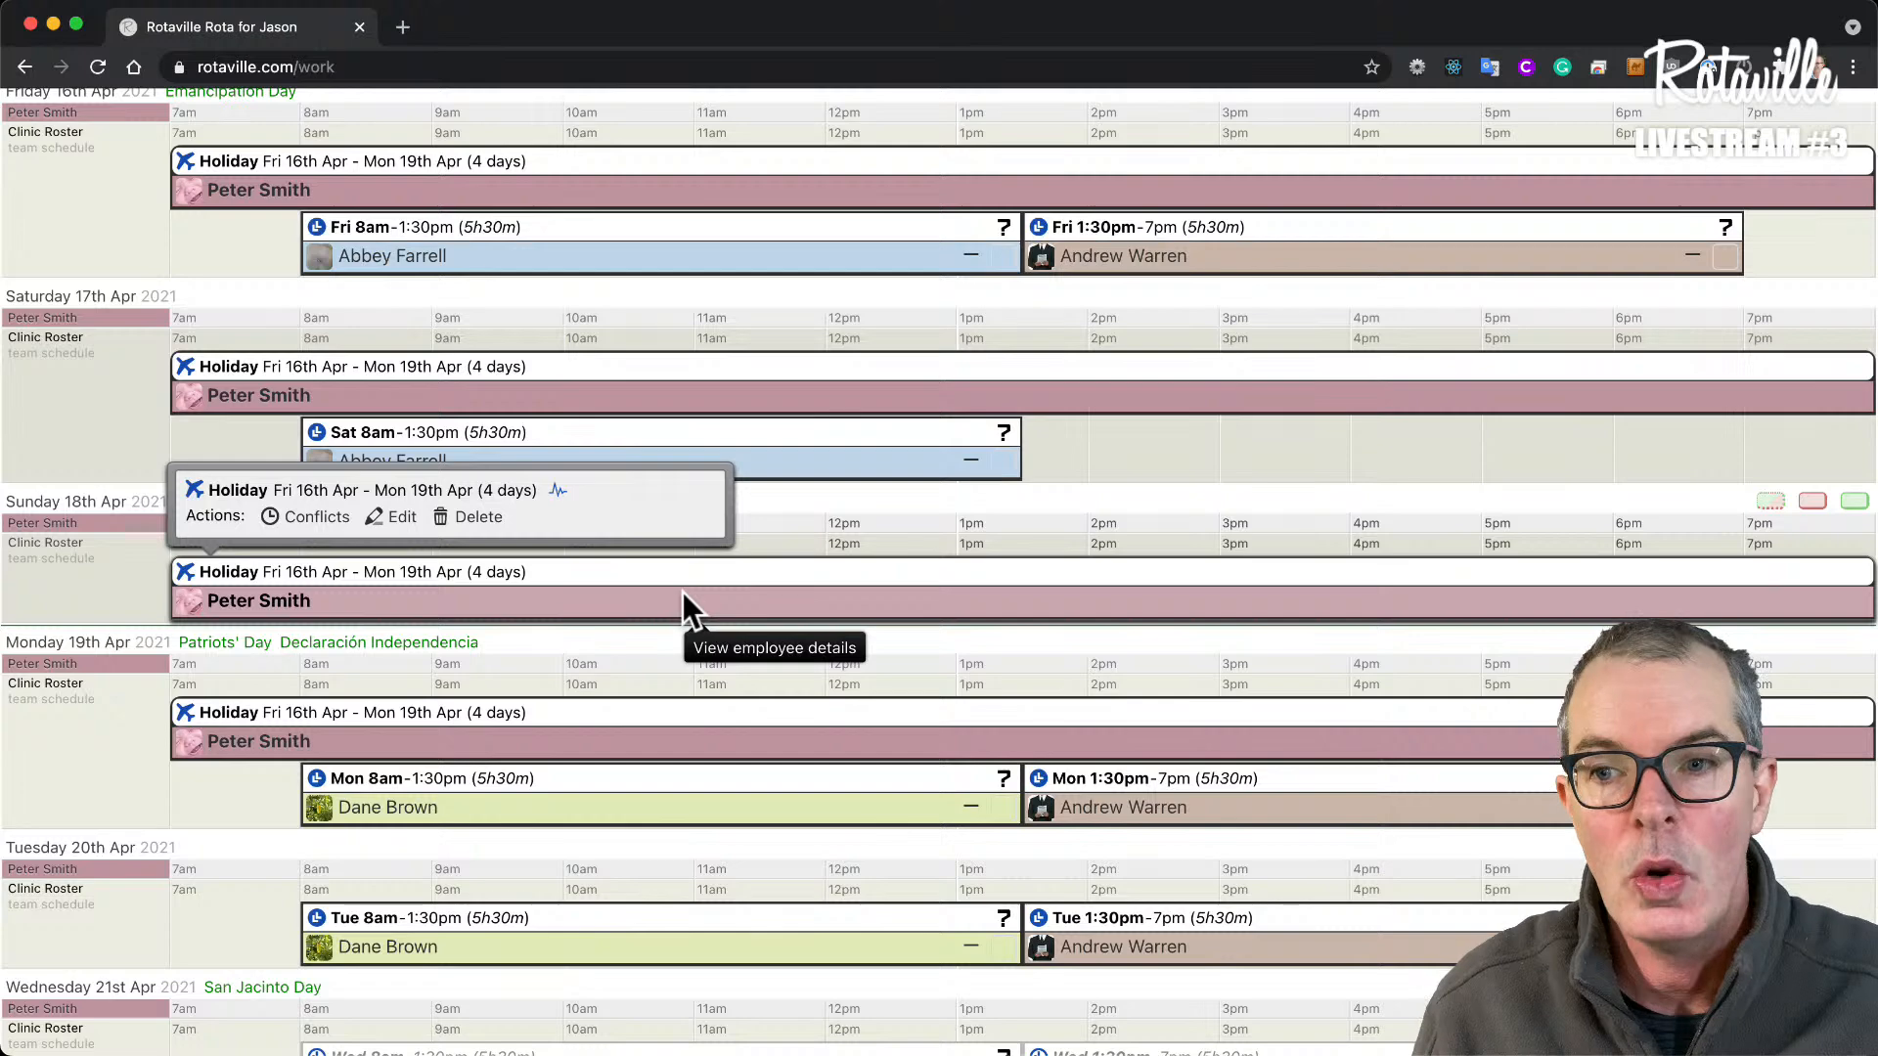
left_click(630, 452)
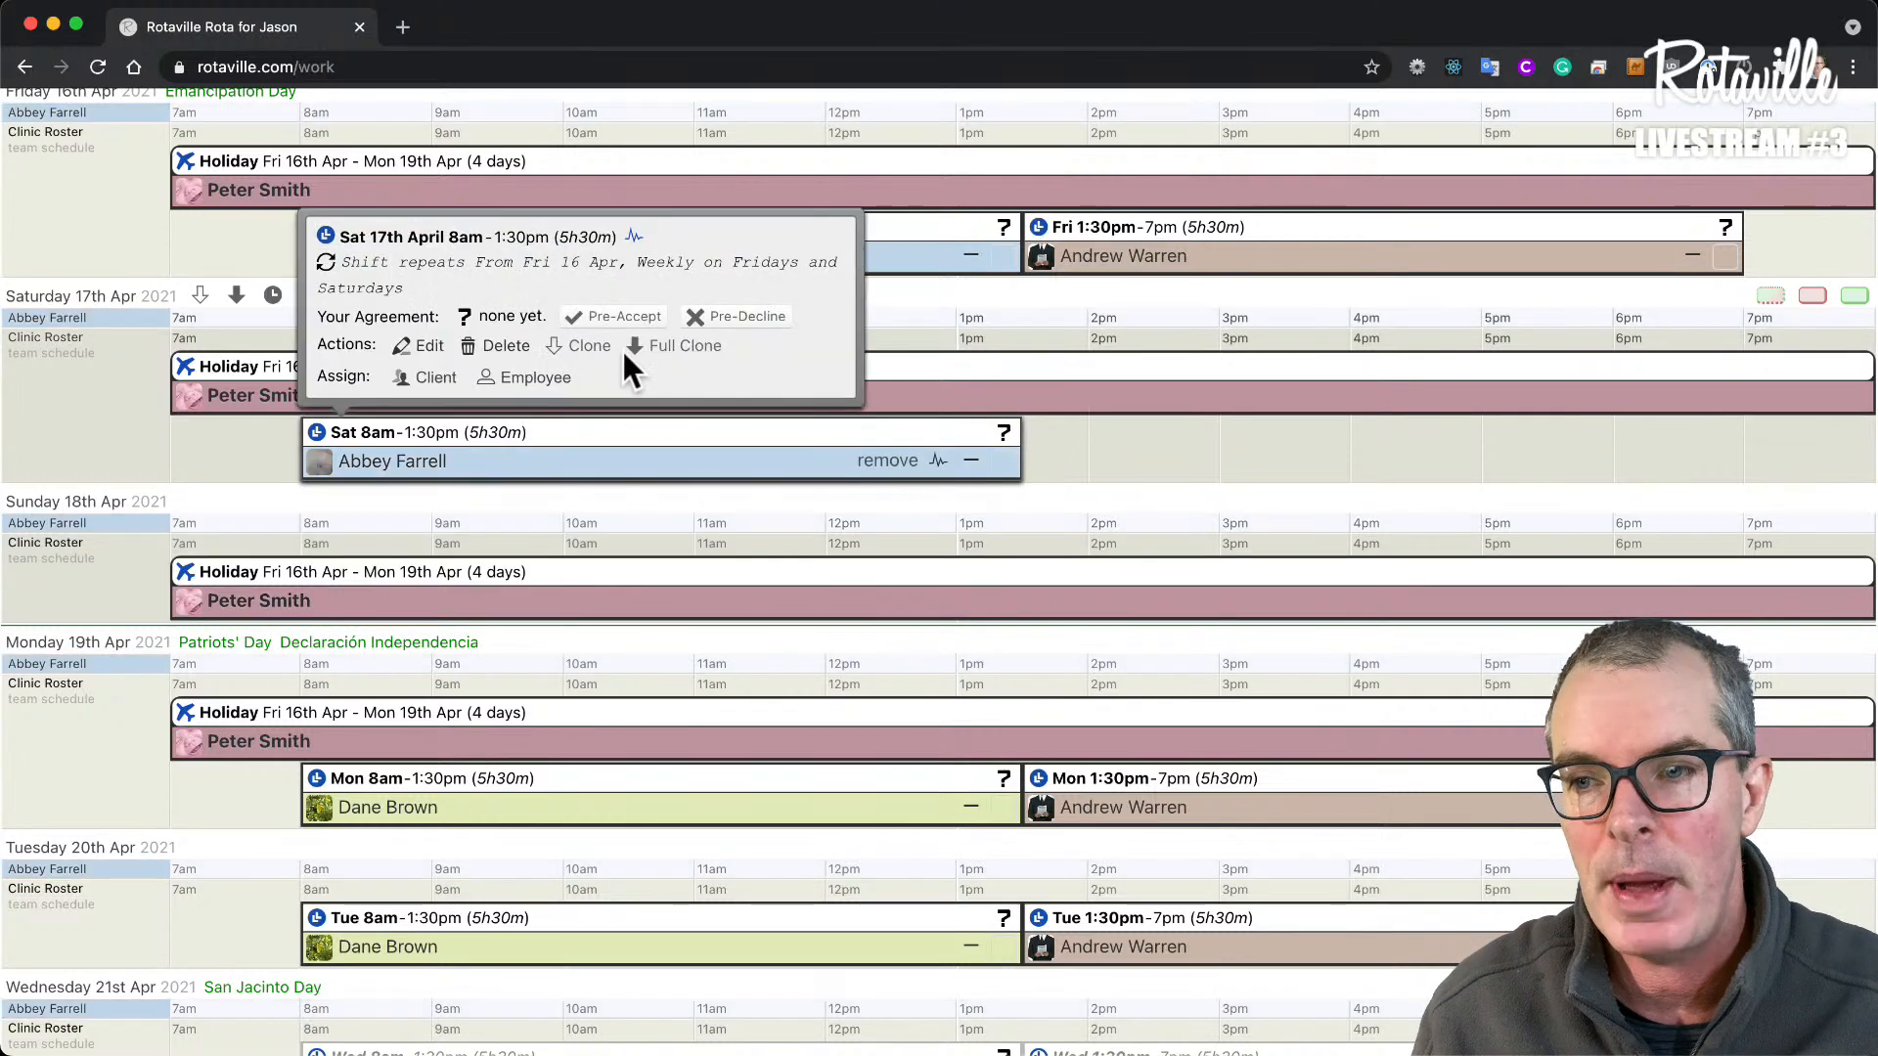
left_click(515, 192)
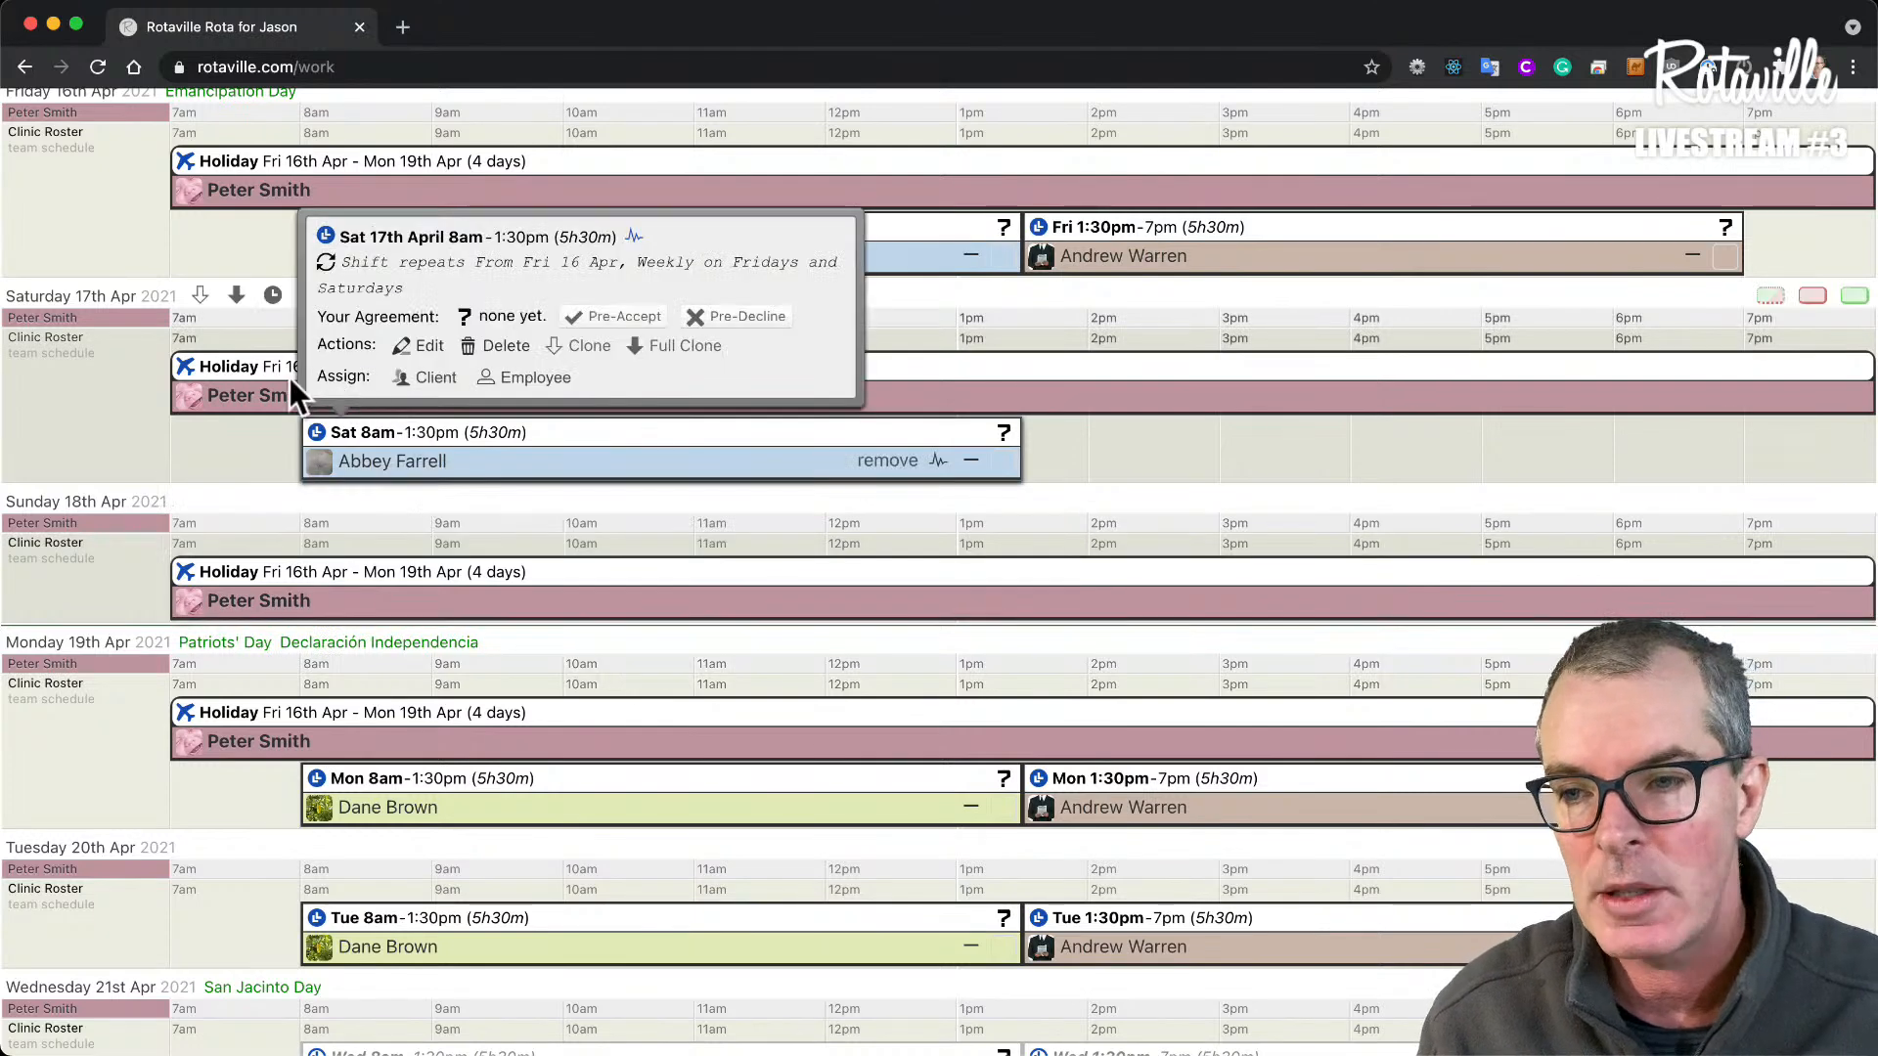
mouse_move(238, 371)
left_click(395, 313)
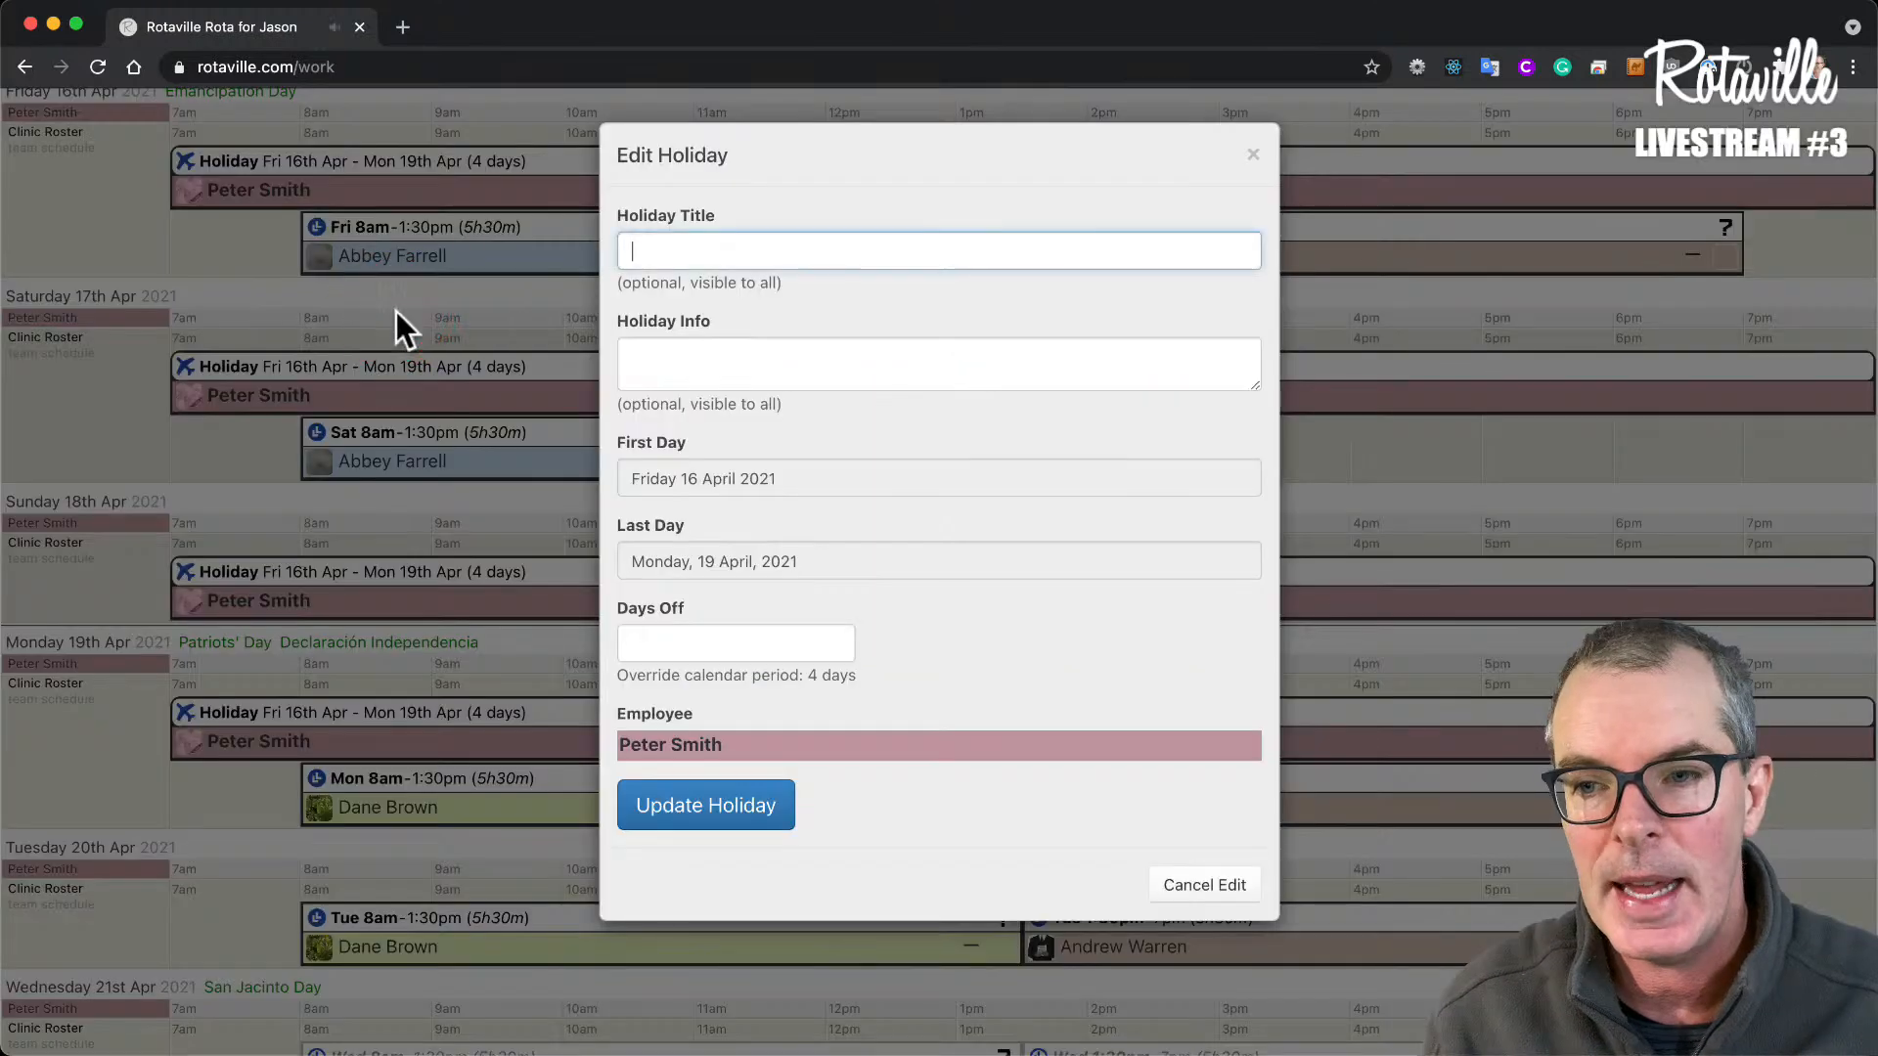
left_click(706, 645)
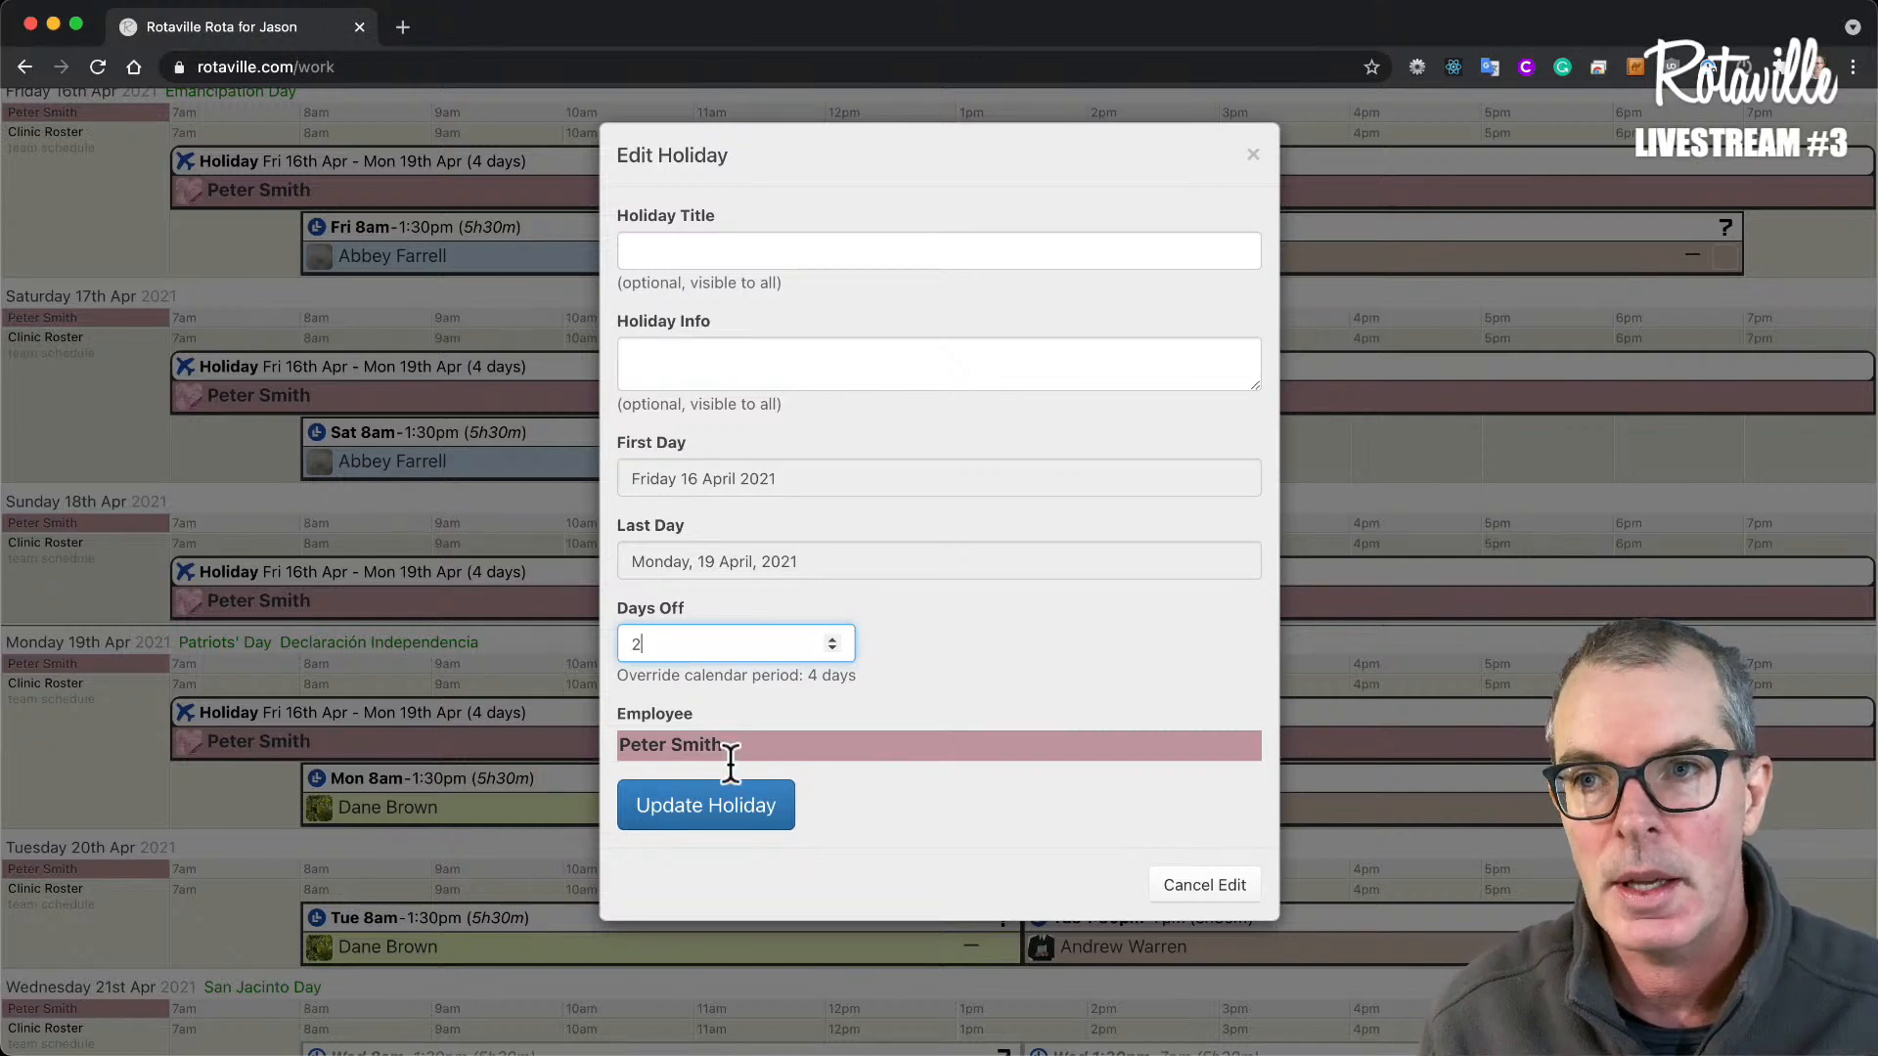
left_click(725, 806)
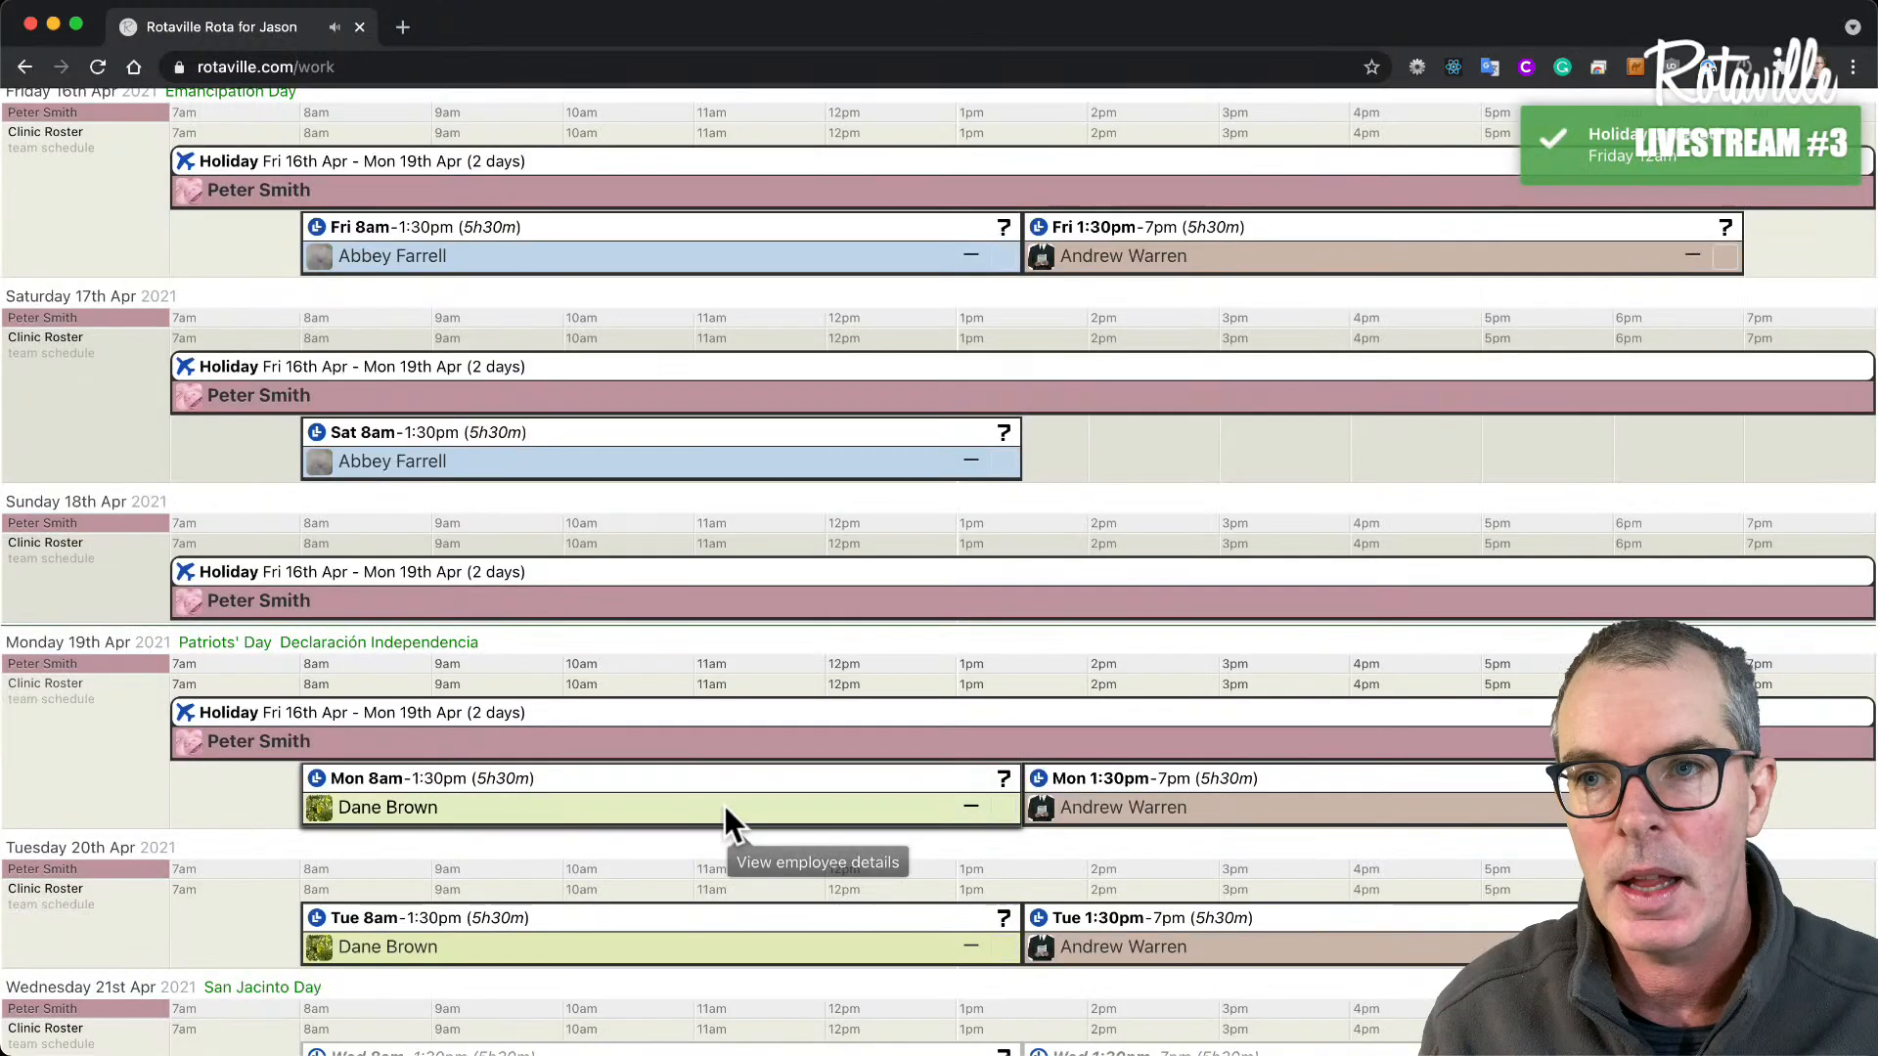
mouse_move(503, 732)
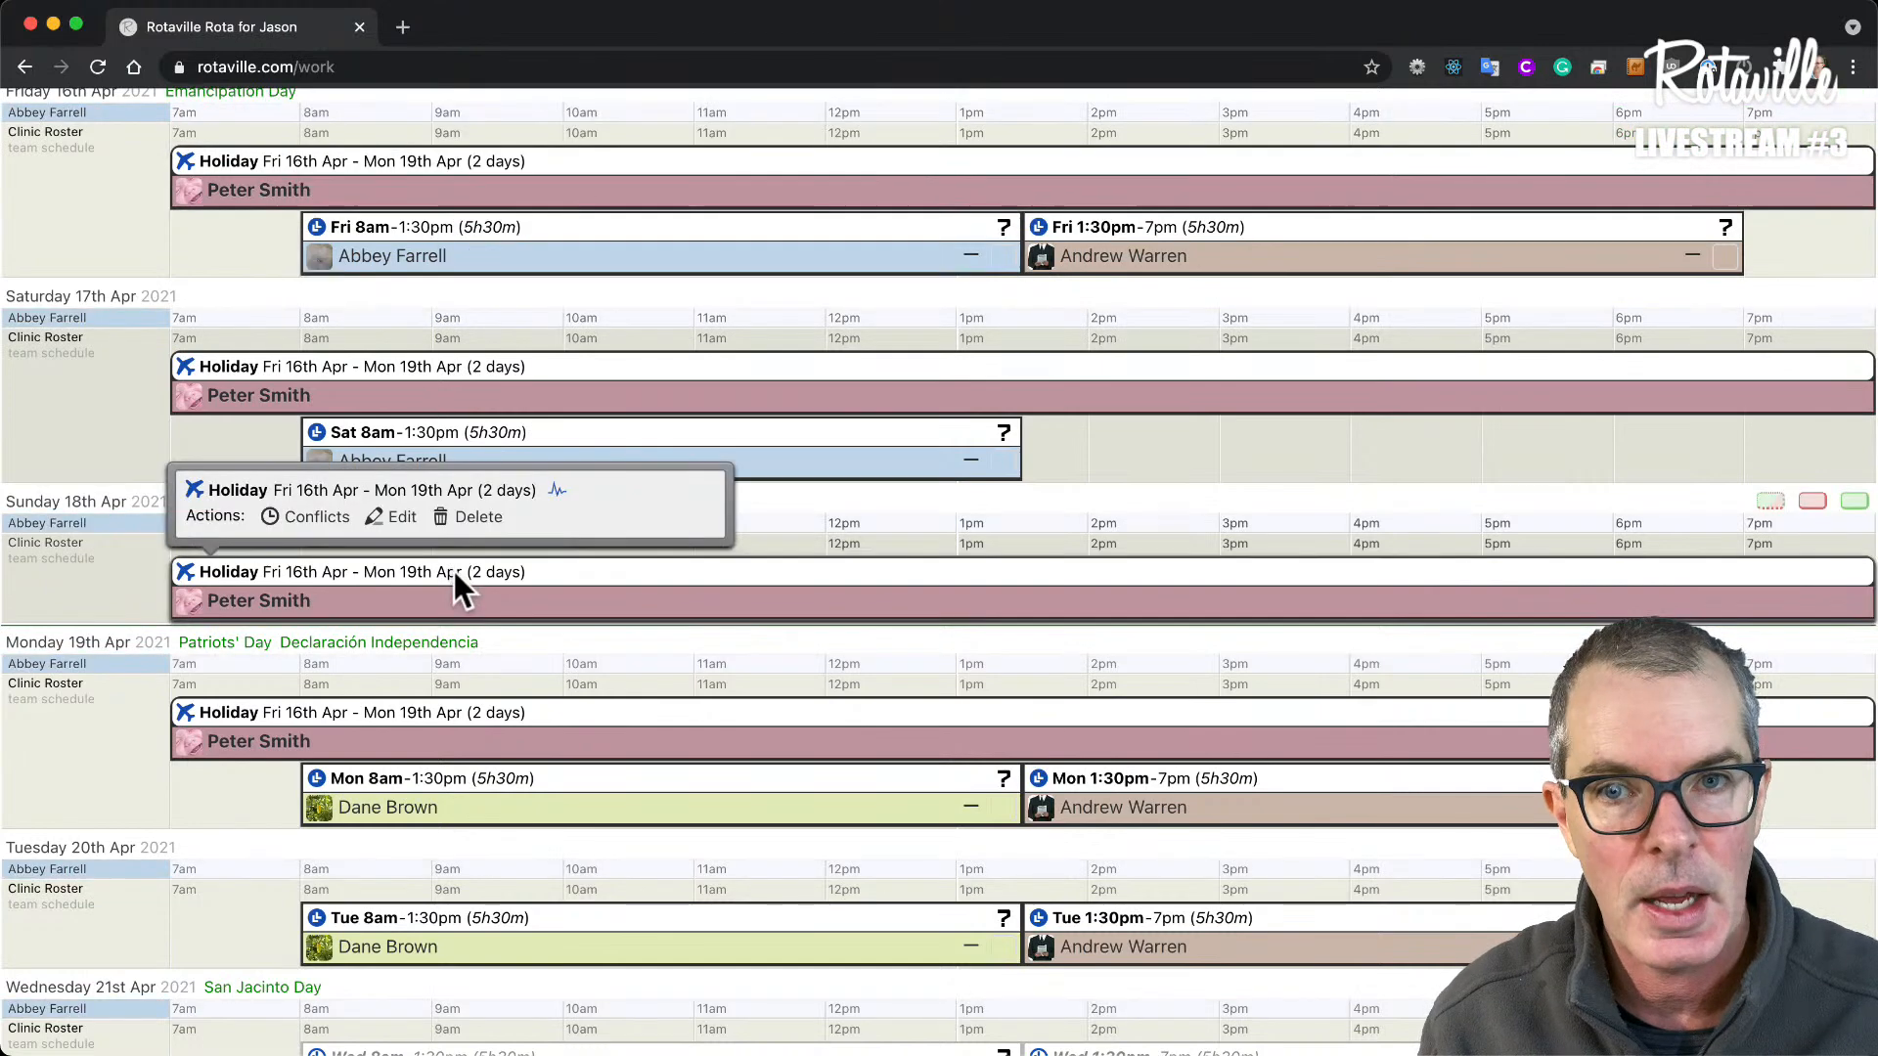
scroll(777, 362, "up", 10)
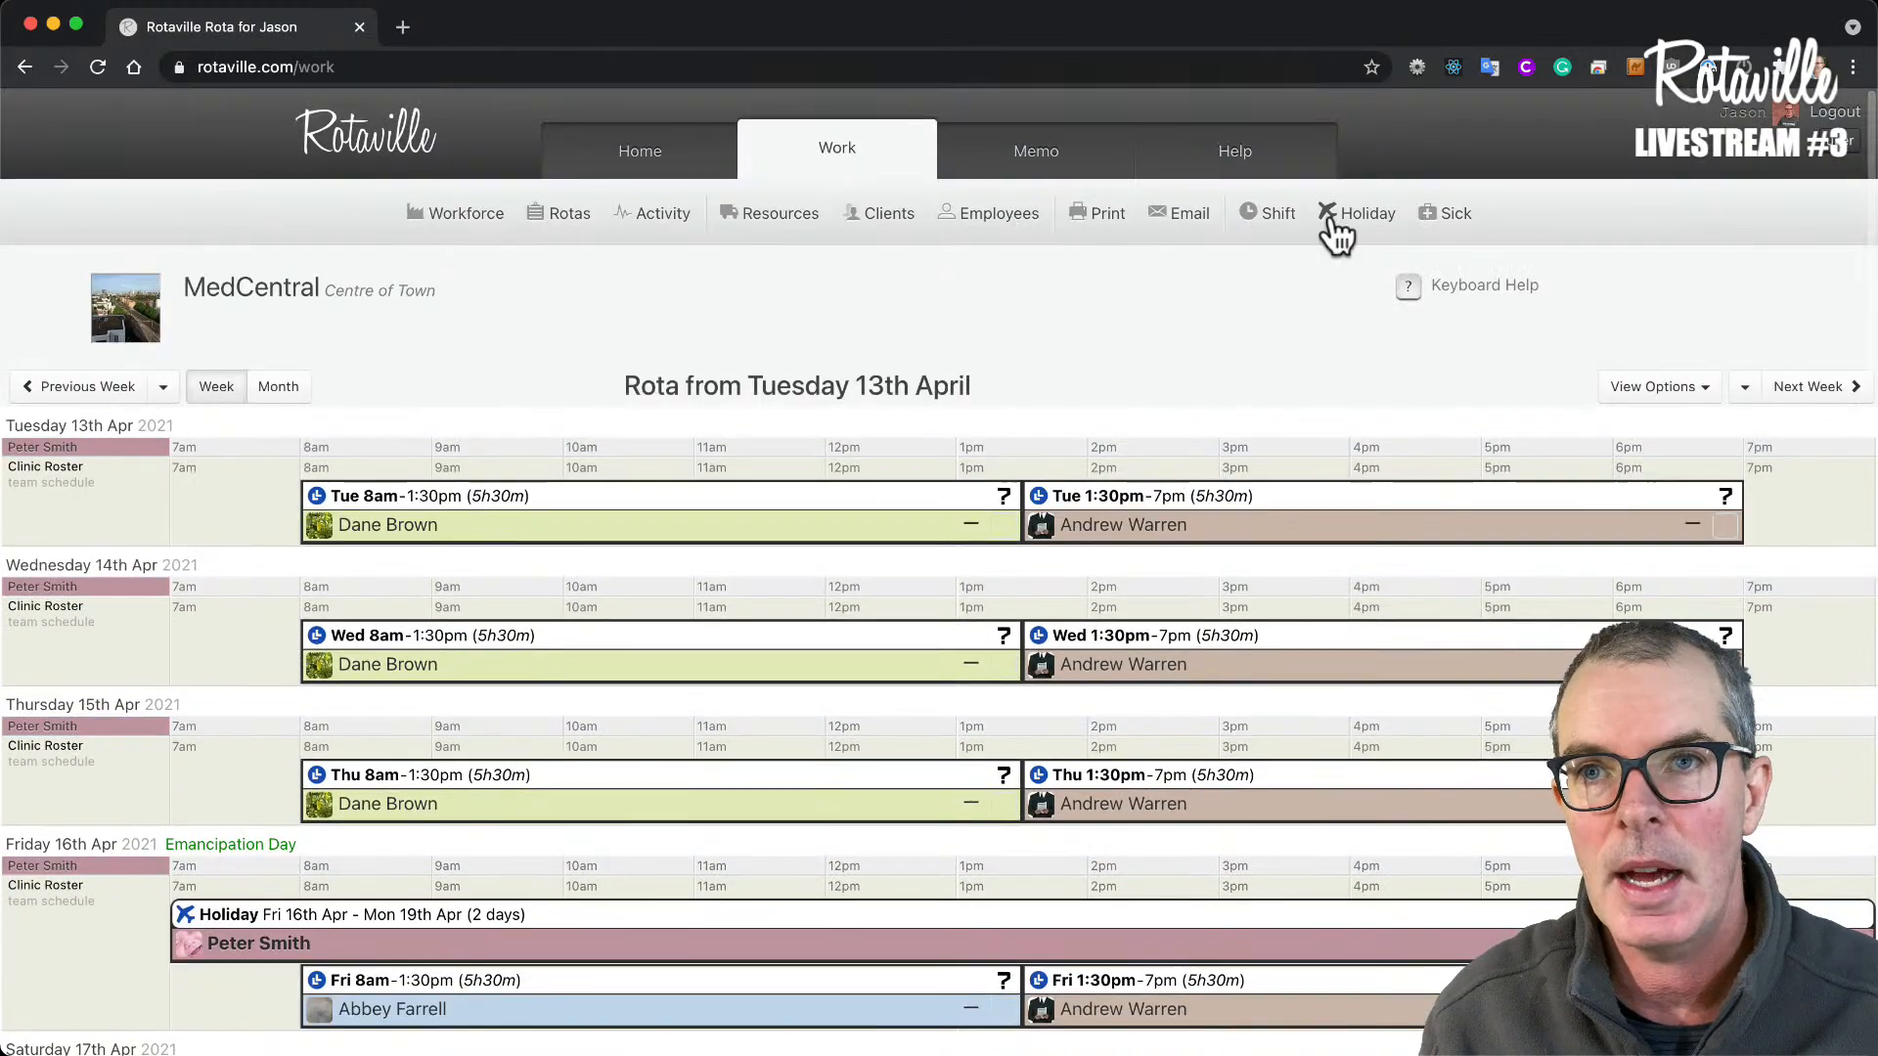
left_click(1332, 225)
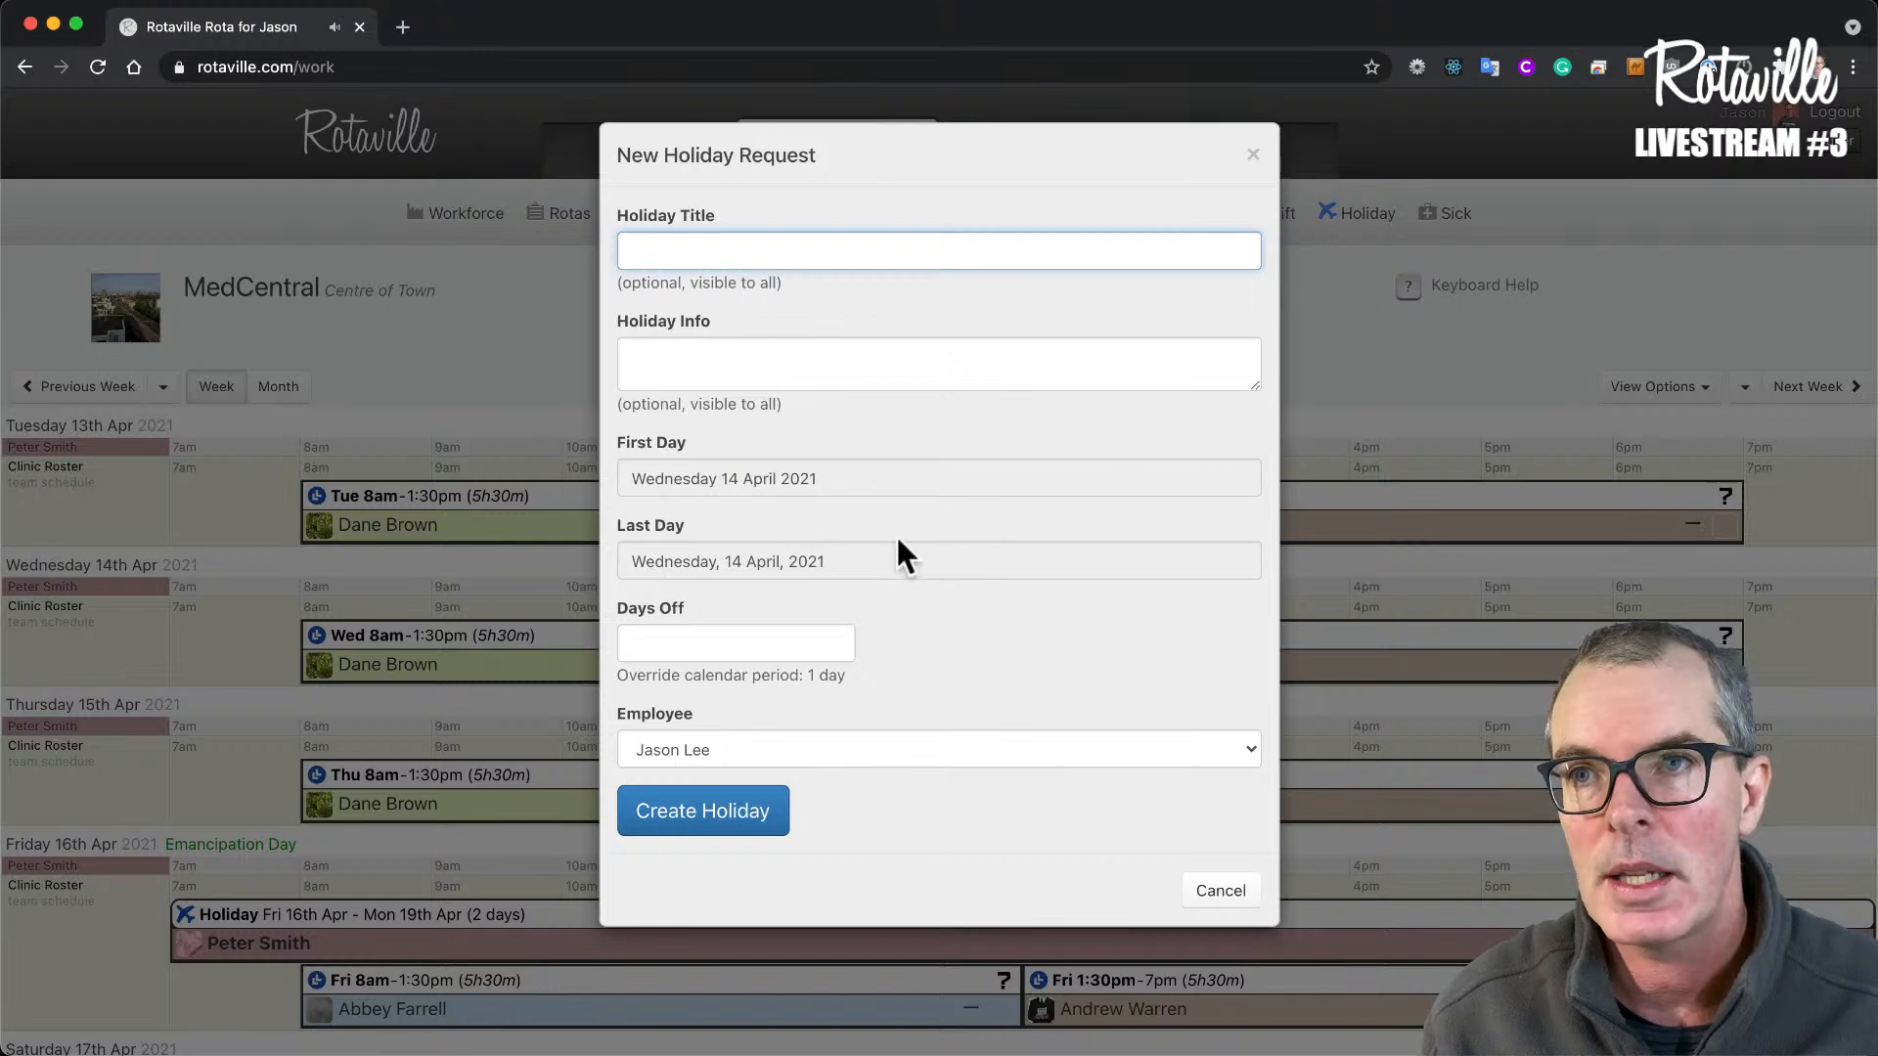
left_click(1222, 891)
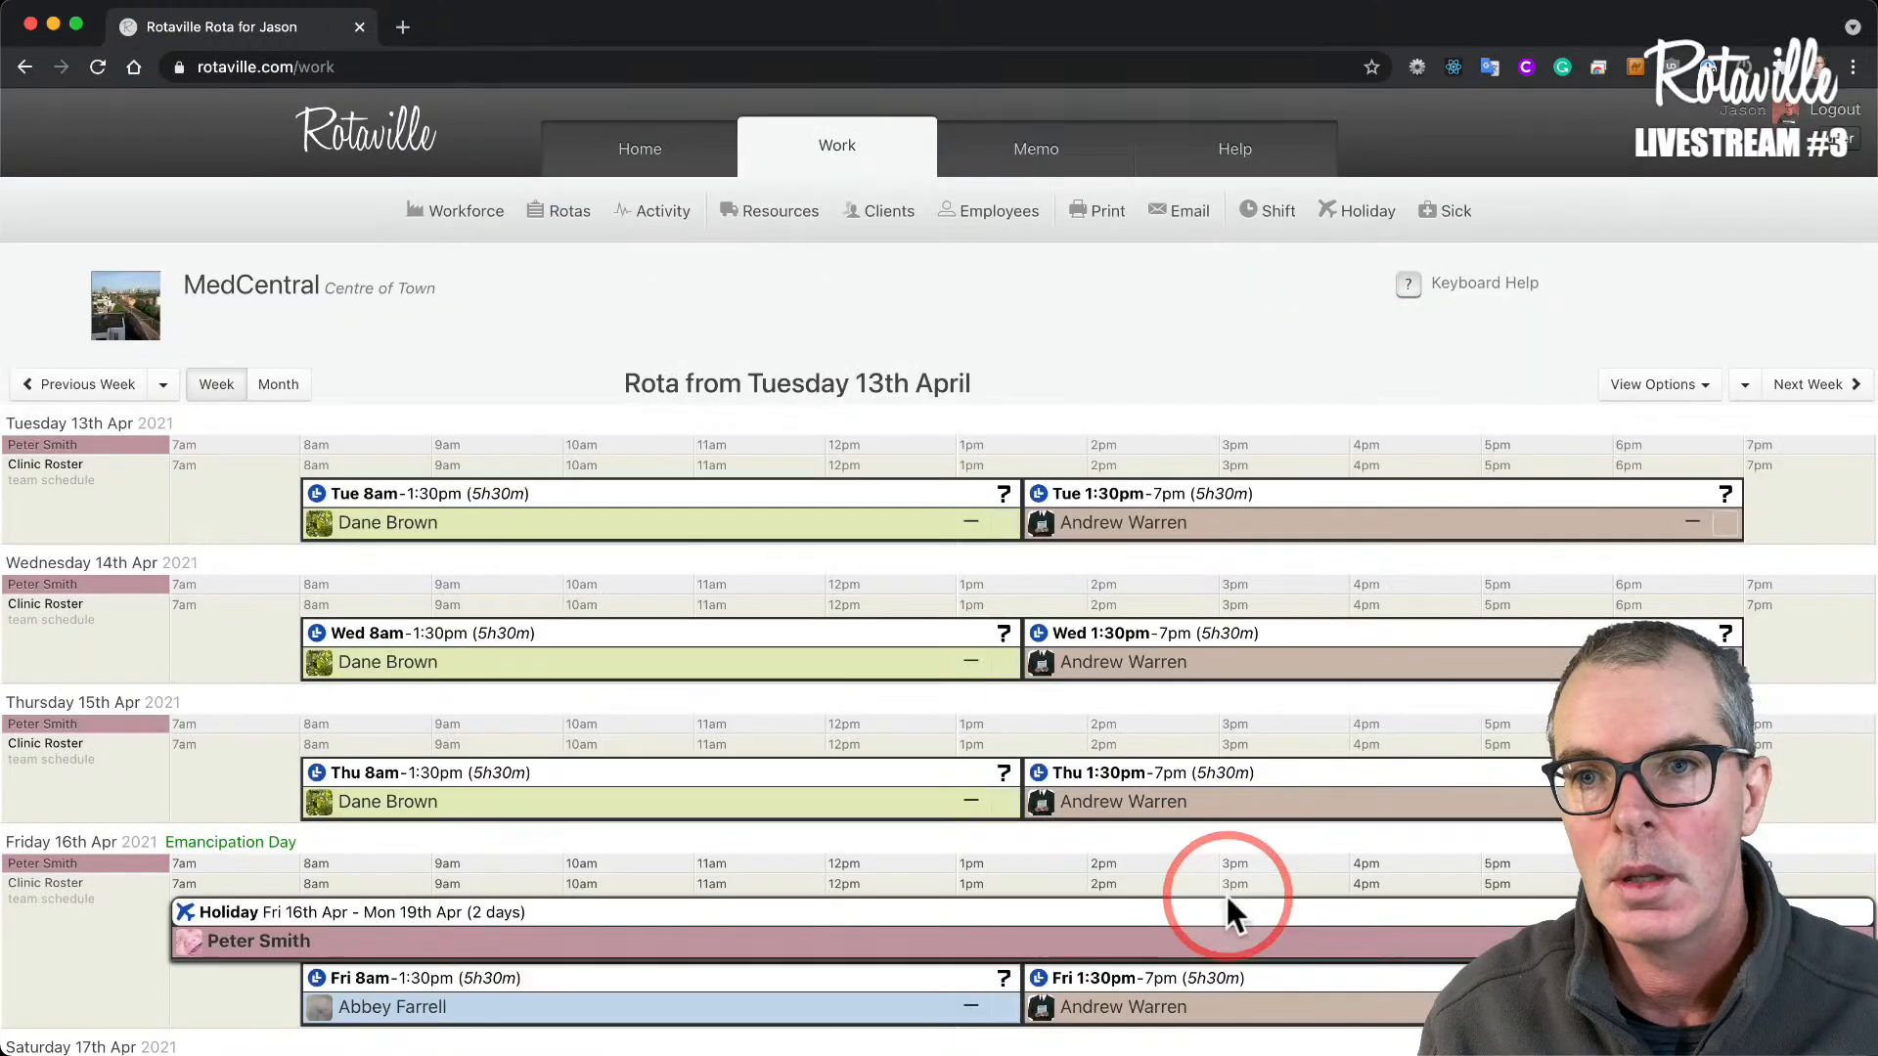
- Generate a Holiday Report PDF for the same employee covering the All period, in Full Color with Portrait layout
left_click(1096, 220)
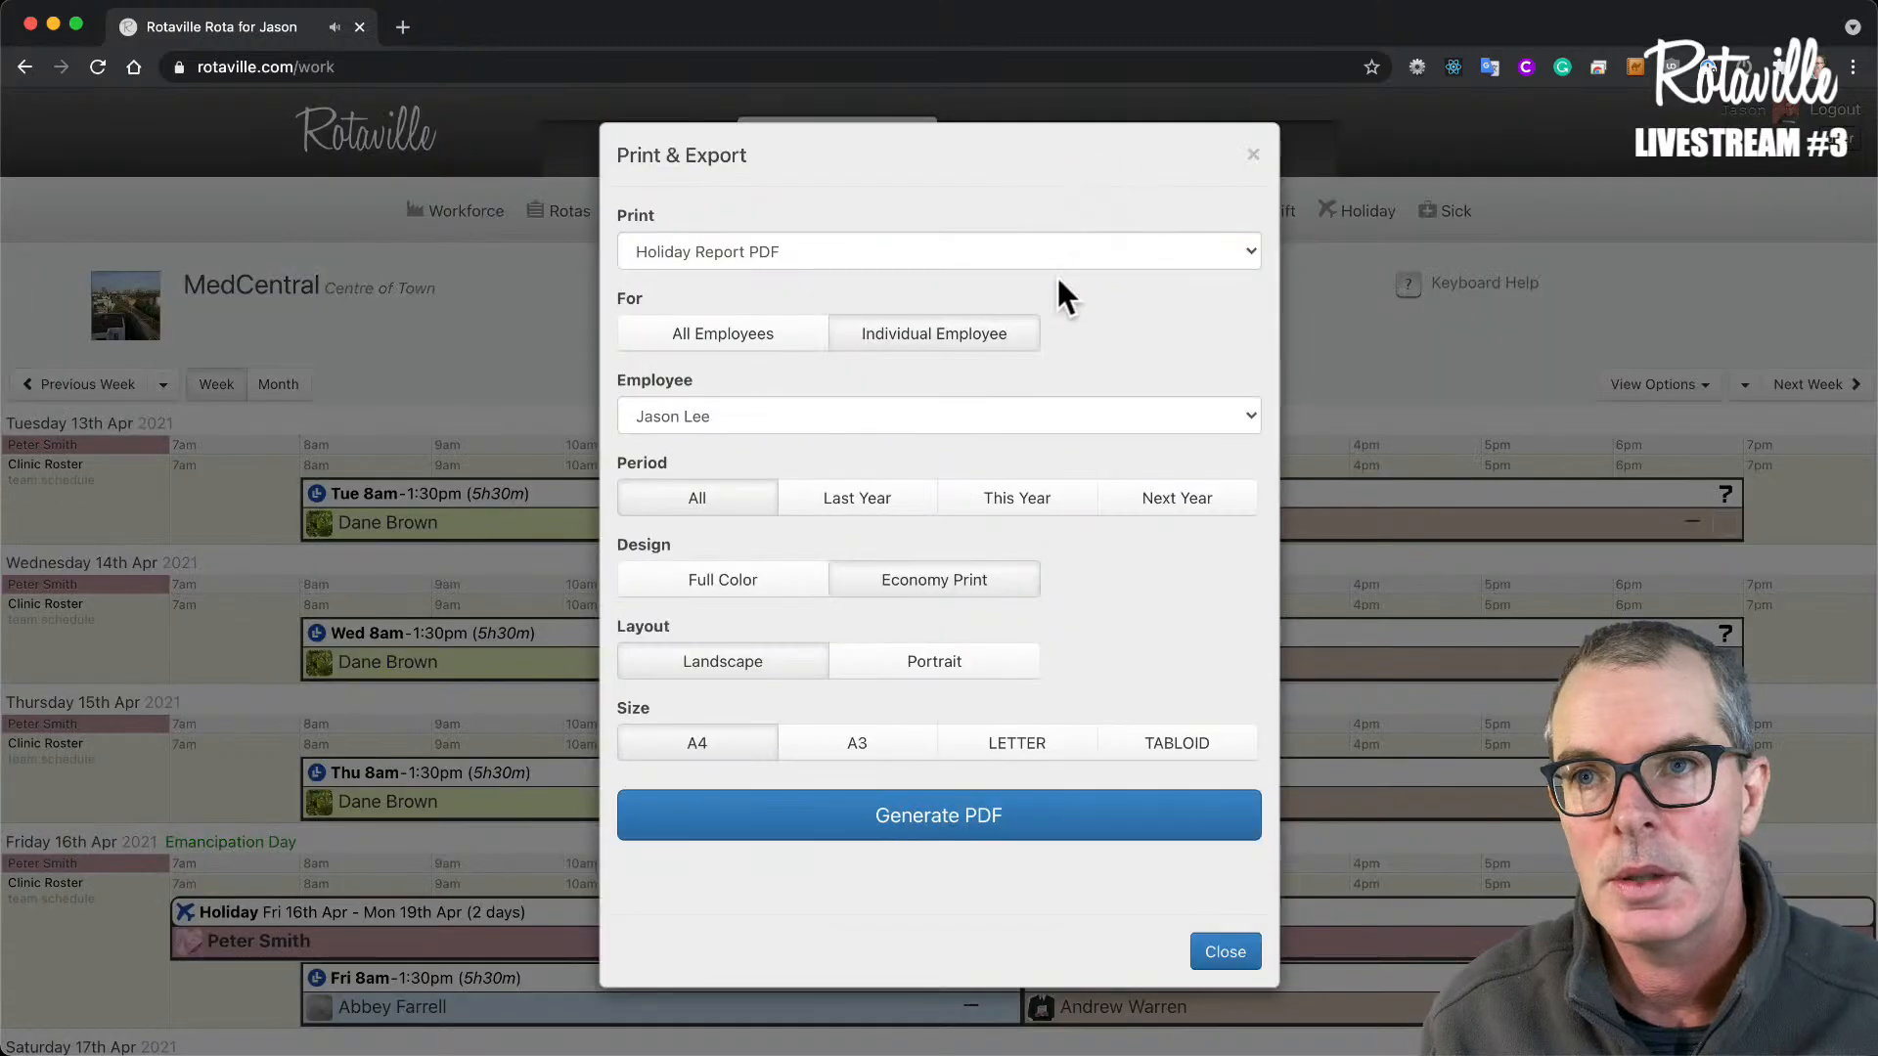
left_click(871, 418)
key("Escape")
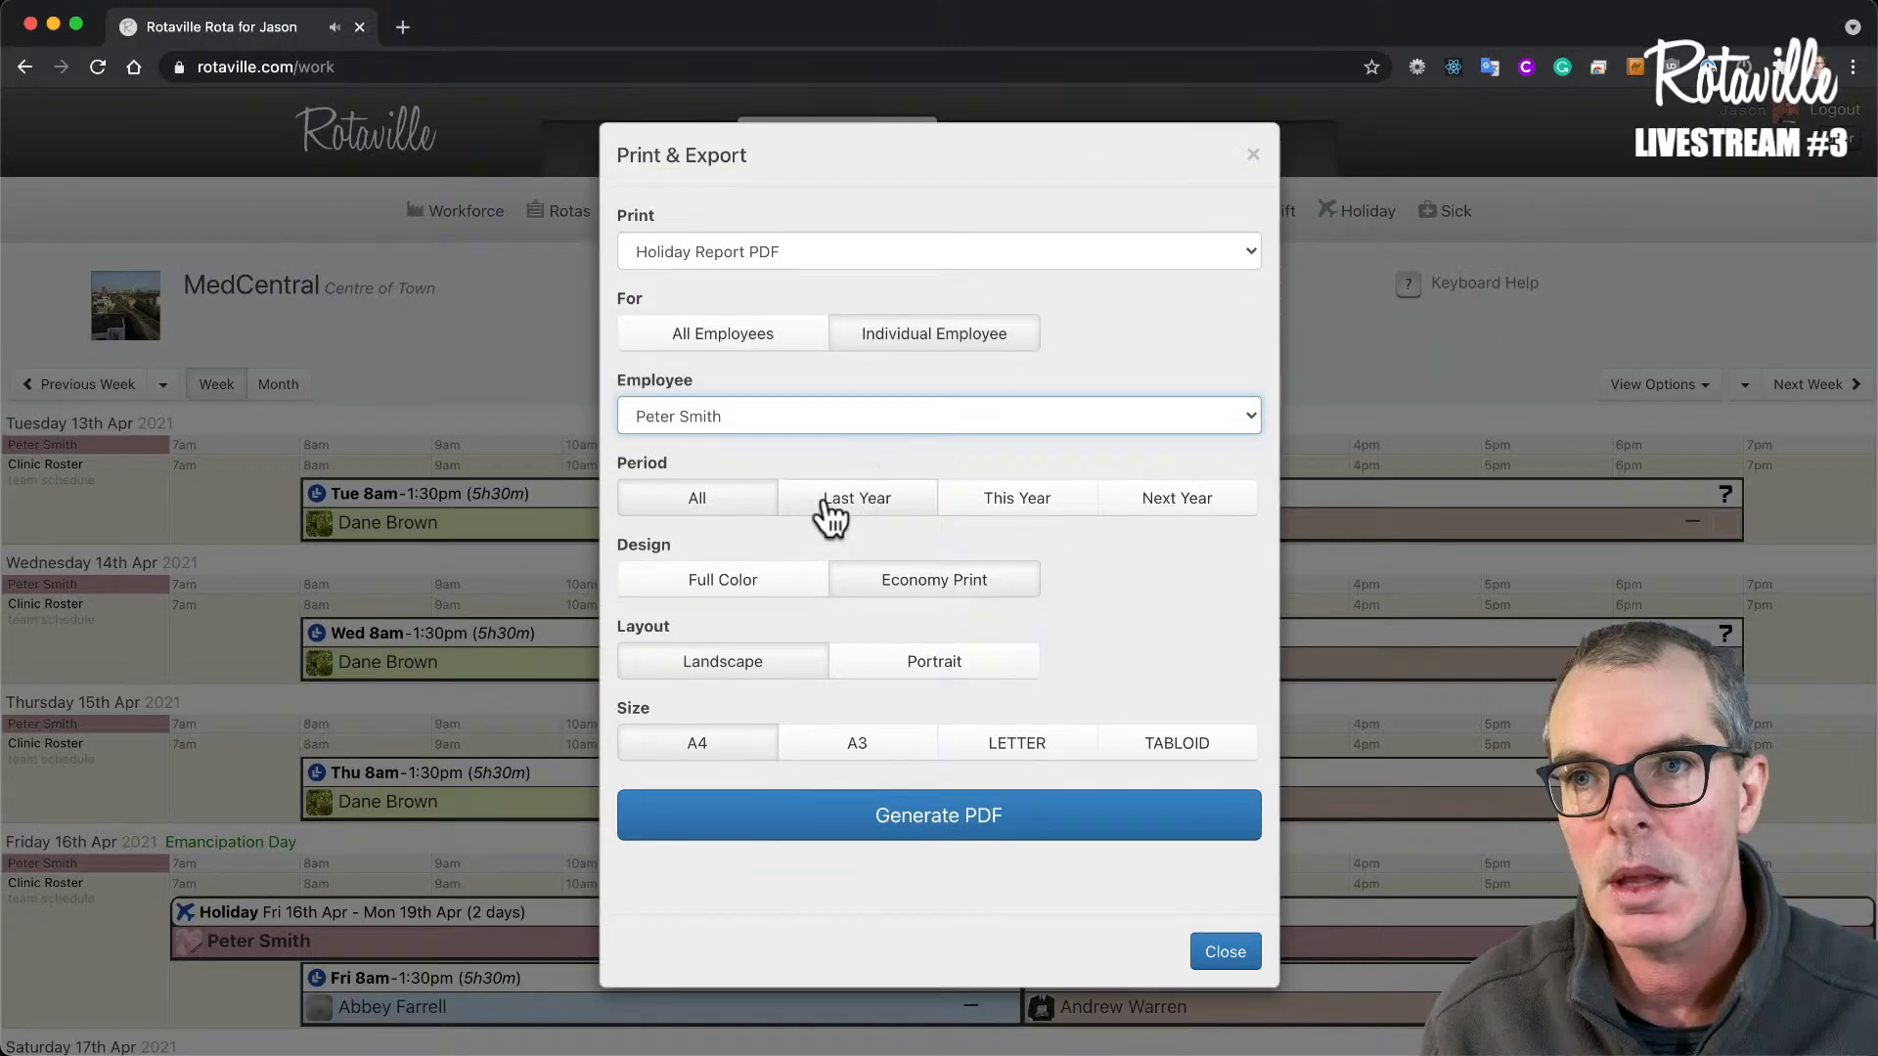
left_click(791, 593)
left_click(920, 663)
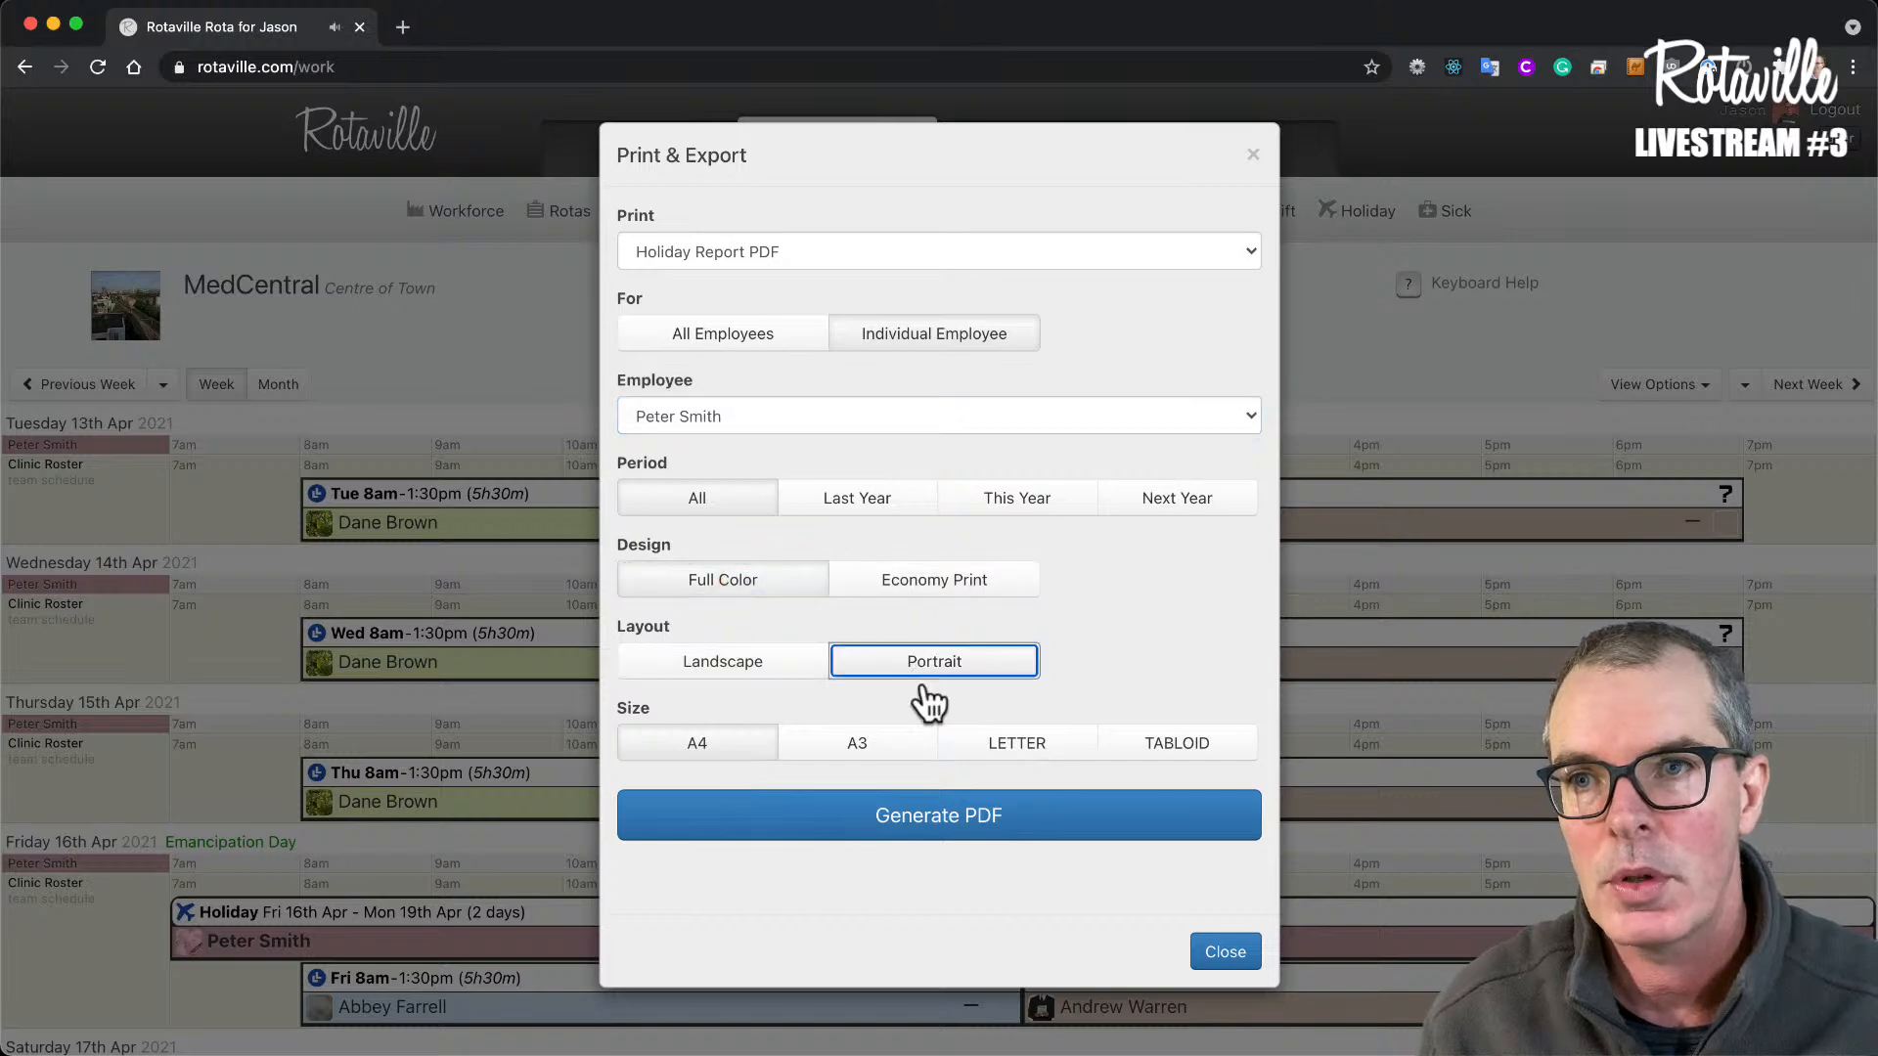
left_click(953, 829)
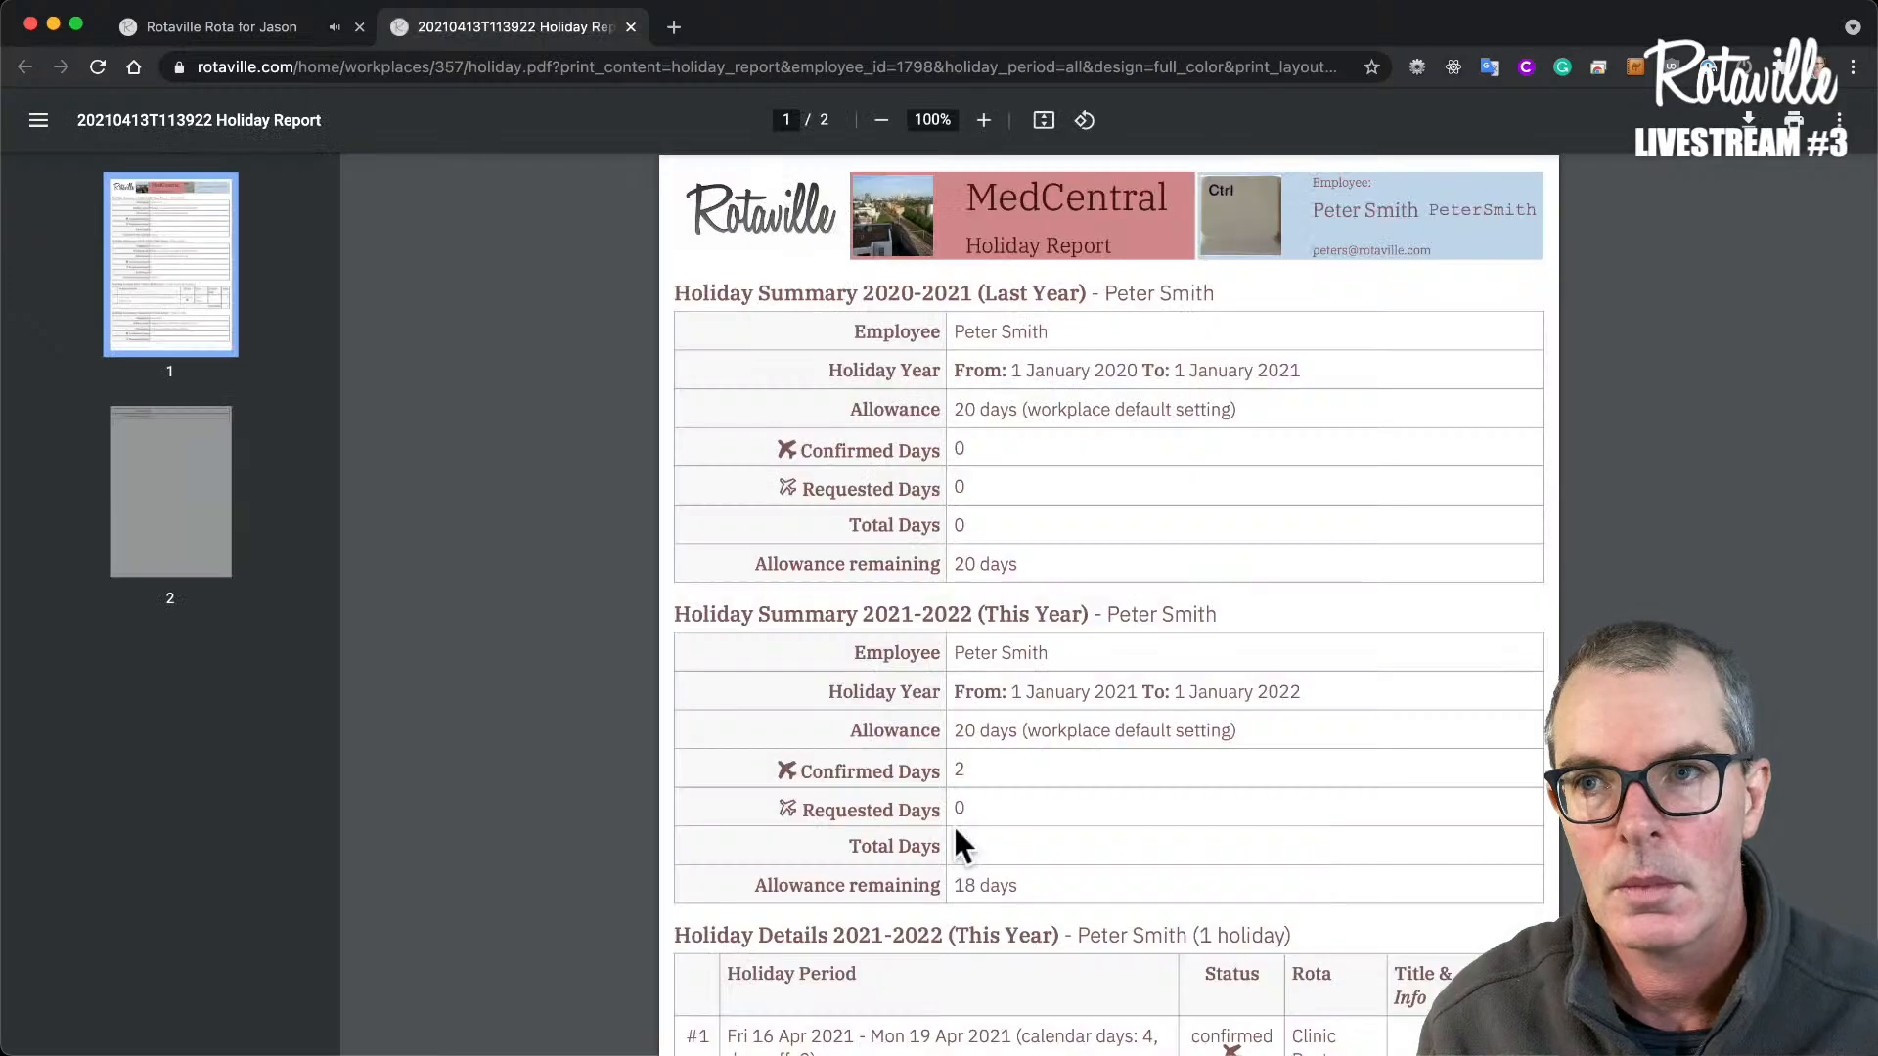
- Check this year's holiday summary and remaining allowance in the new holiday report
scroll(1122, 783, "down", 3)
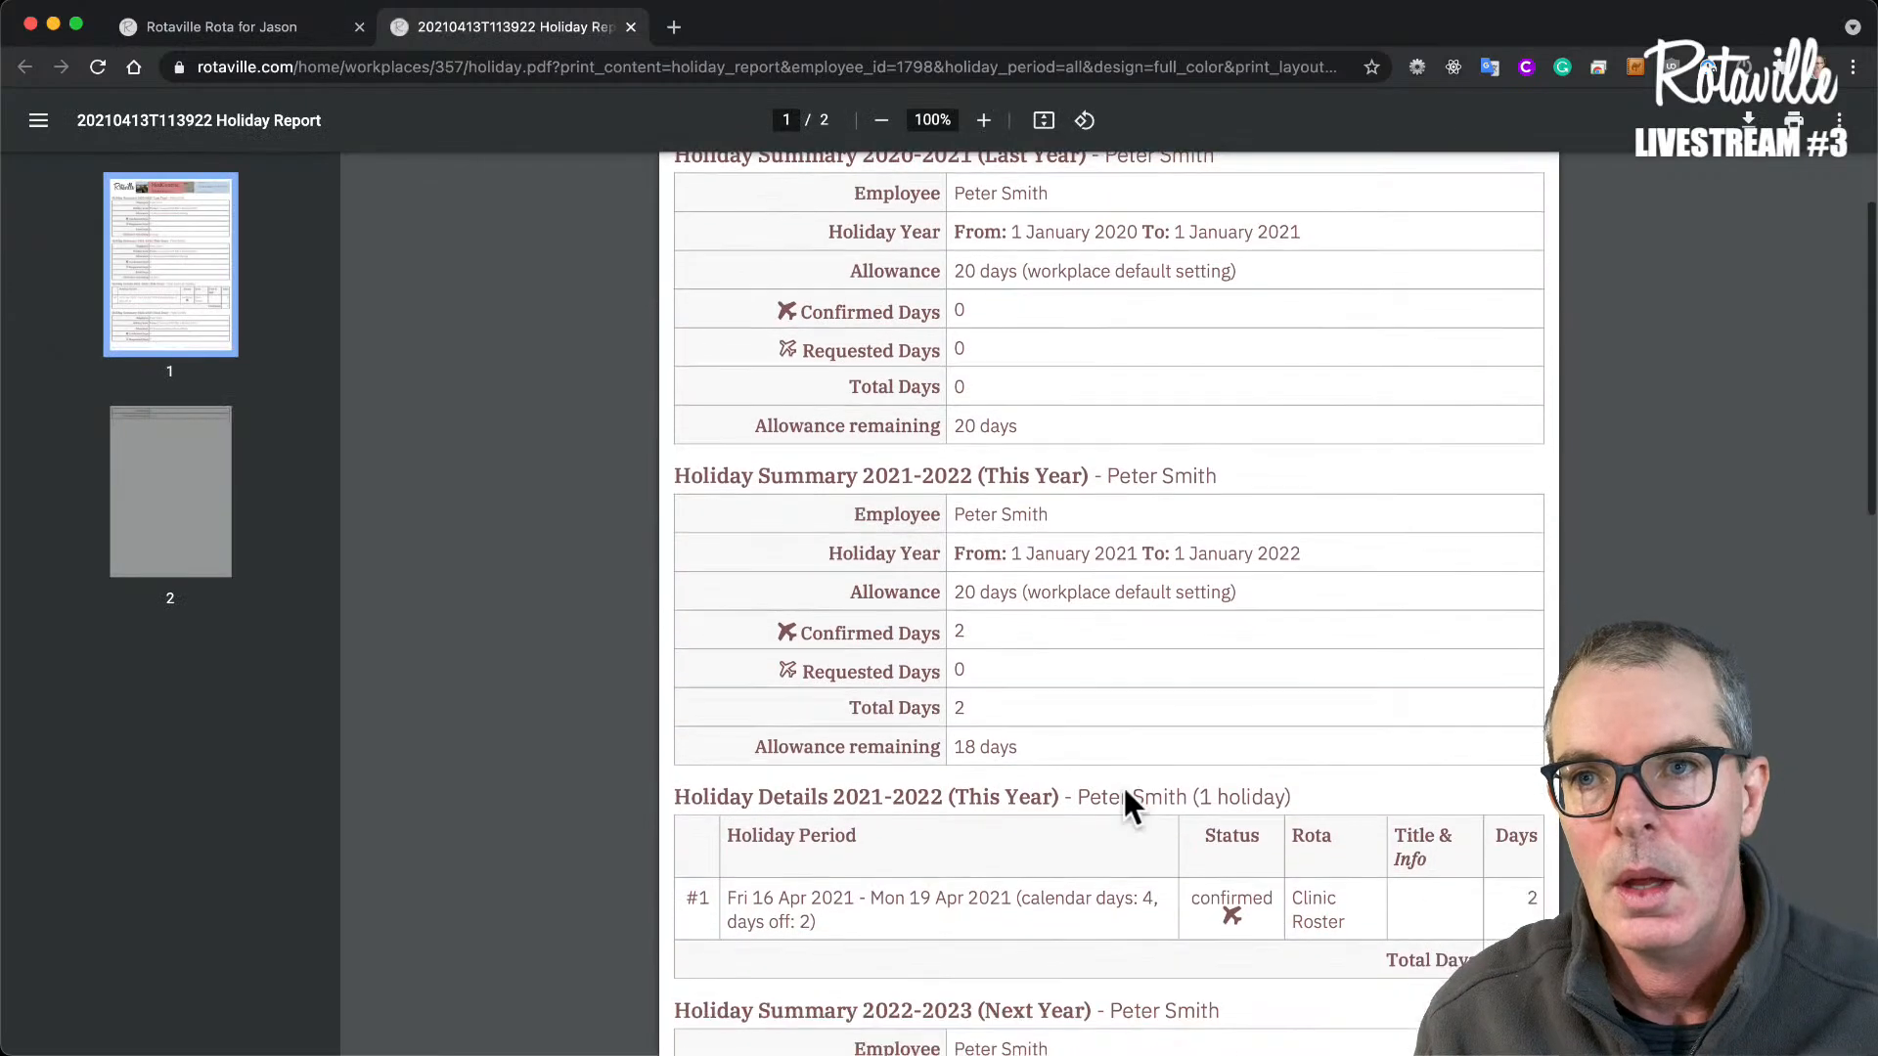
scroll(1124, 789, "down", 4)
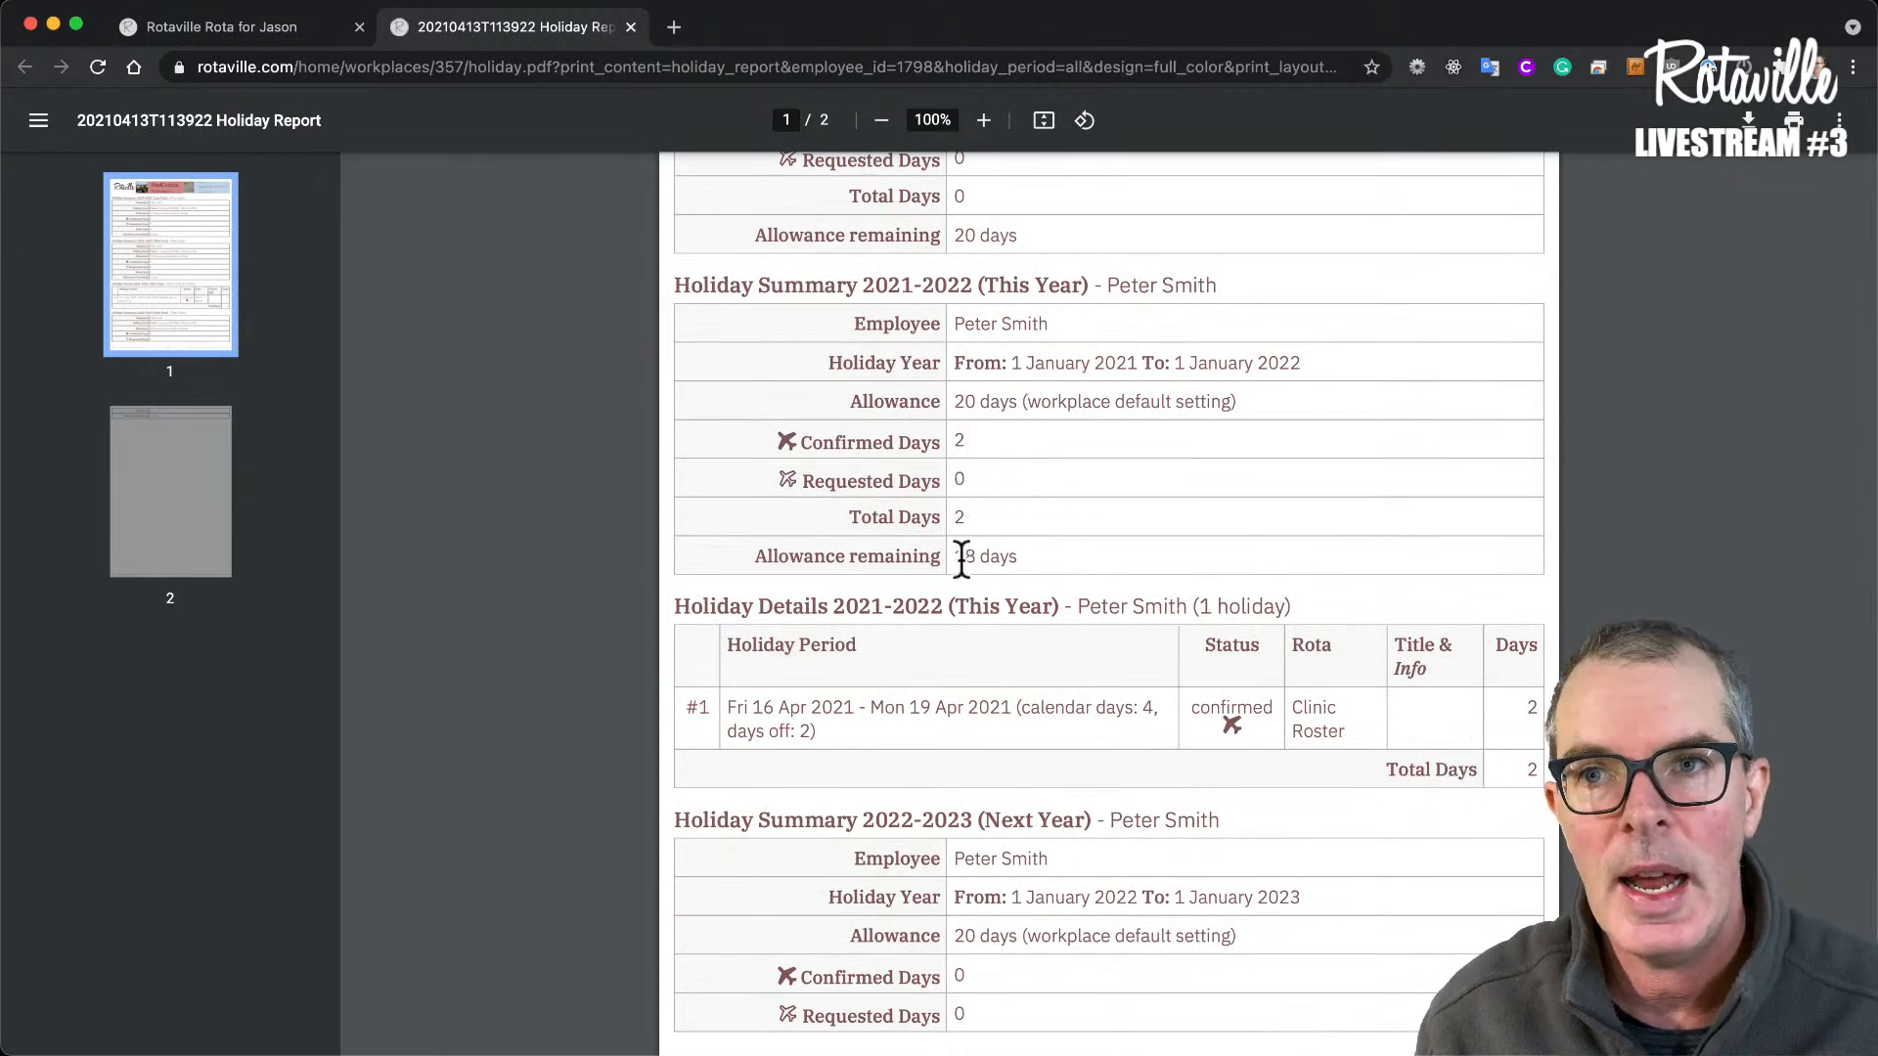
left_click_drag(955, 556, 994, 556)
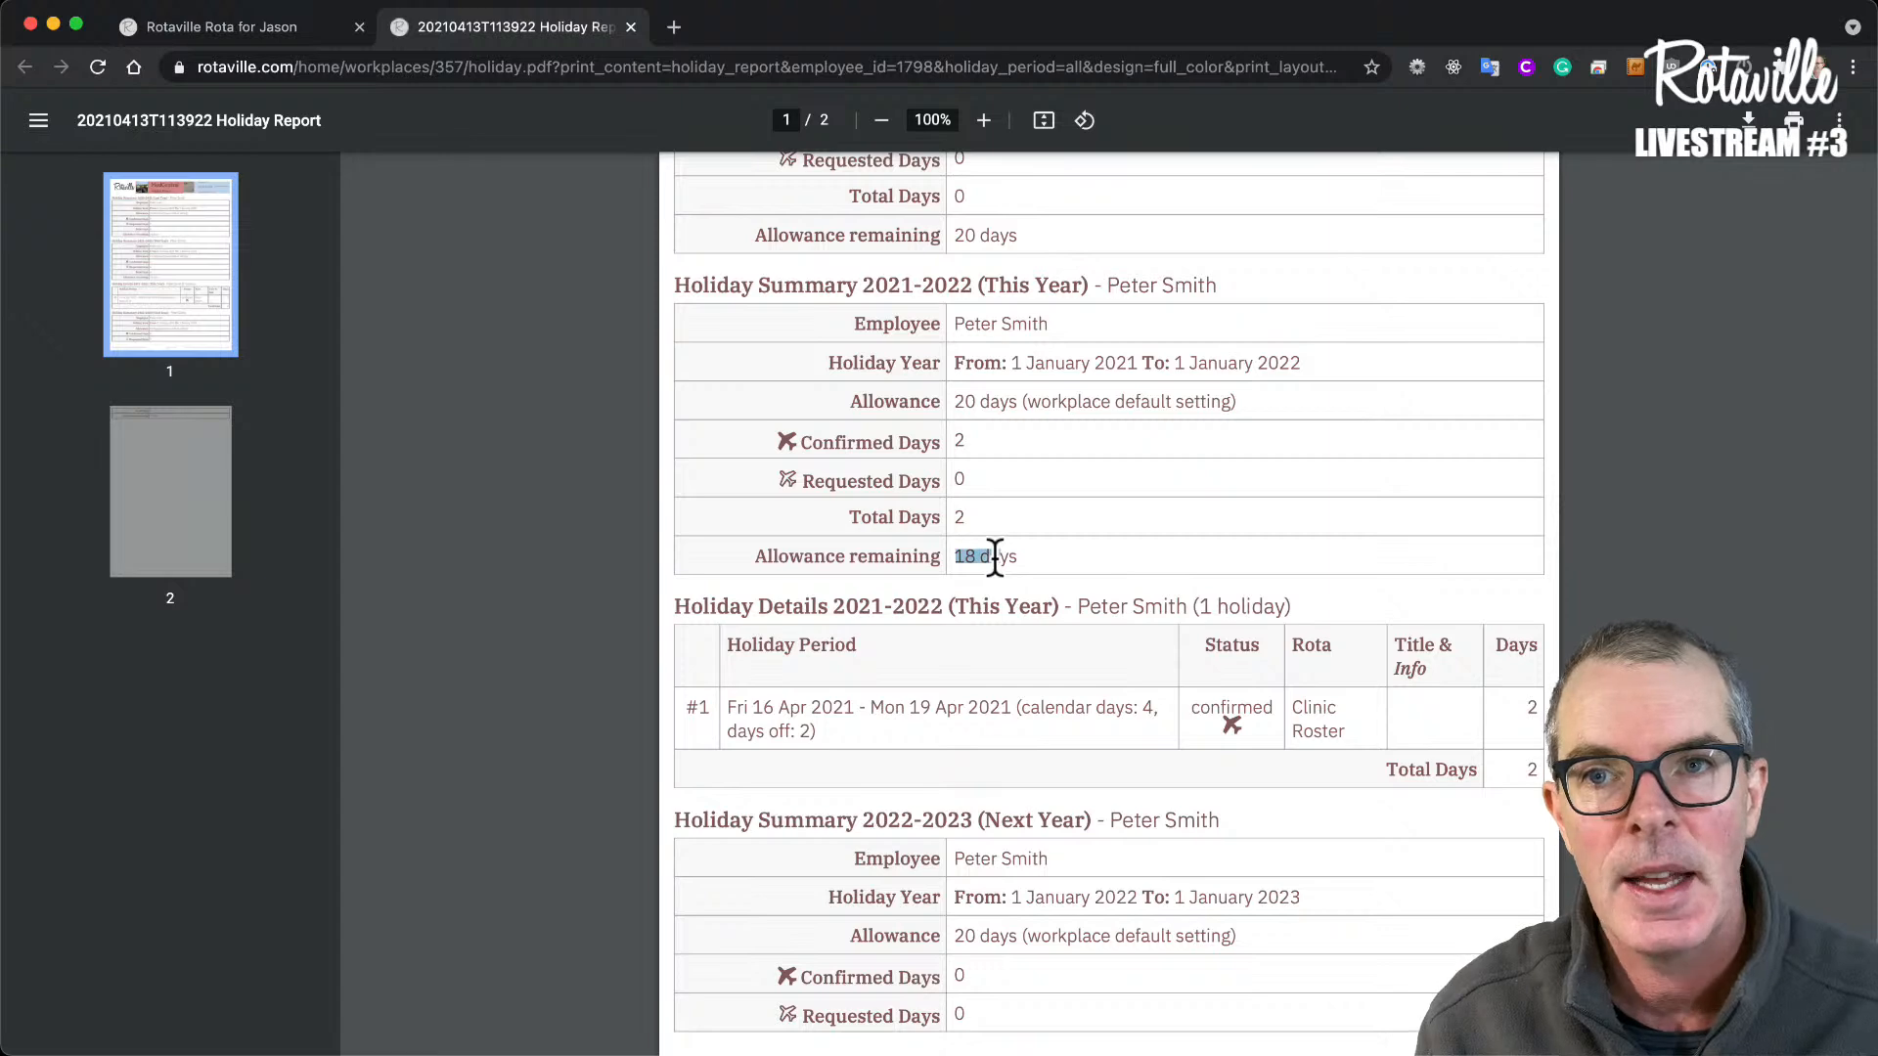
- Review the holiday's calendar days and days off in the report, and close the Print & Export settings on the rota
left_click_drag(1022, 707, 1160, 707)
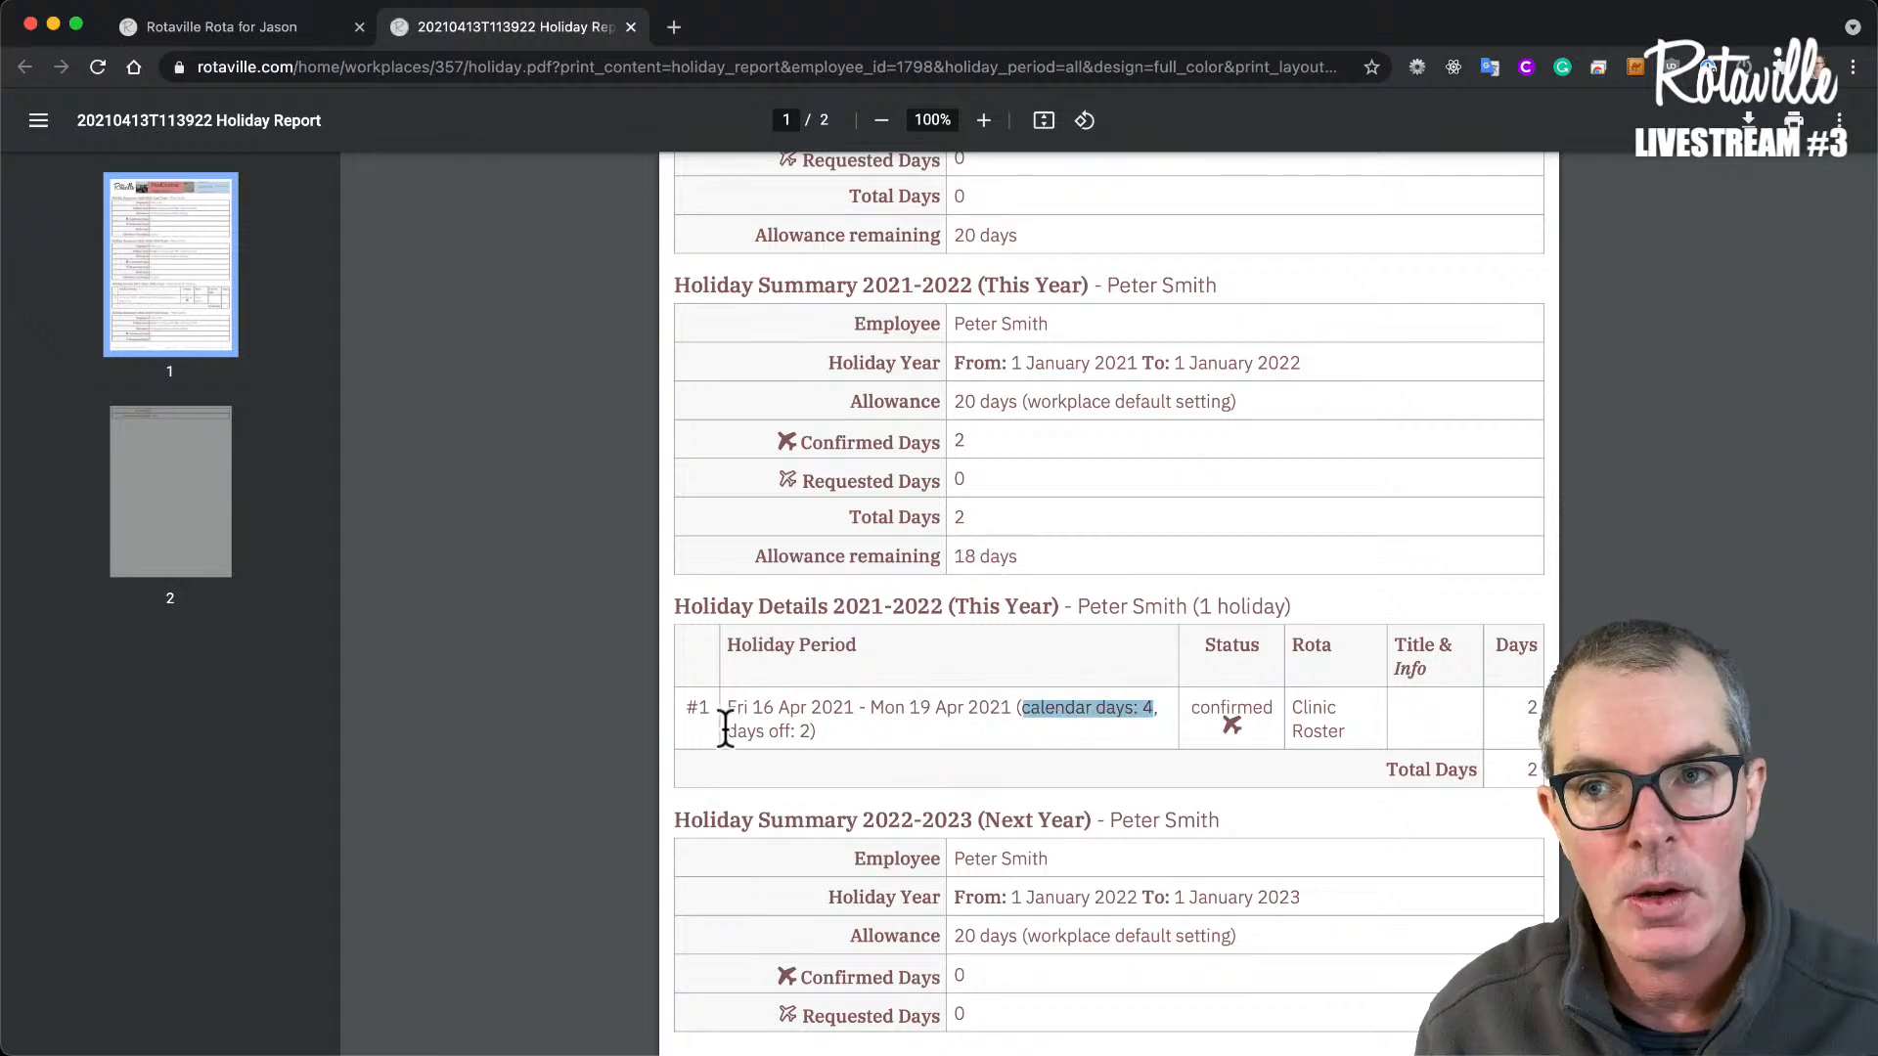
left_click_drag(725, 731, 816, 733)
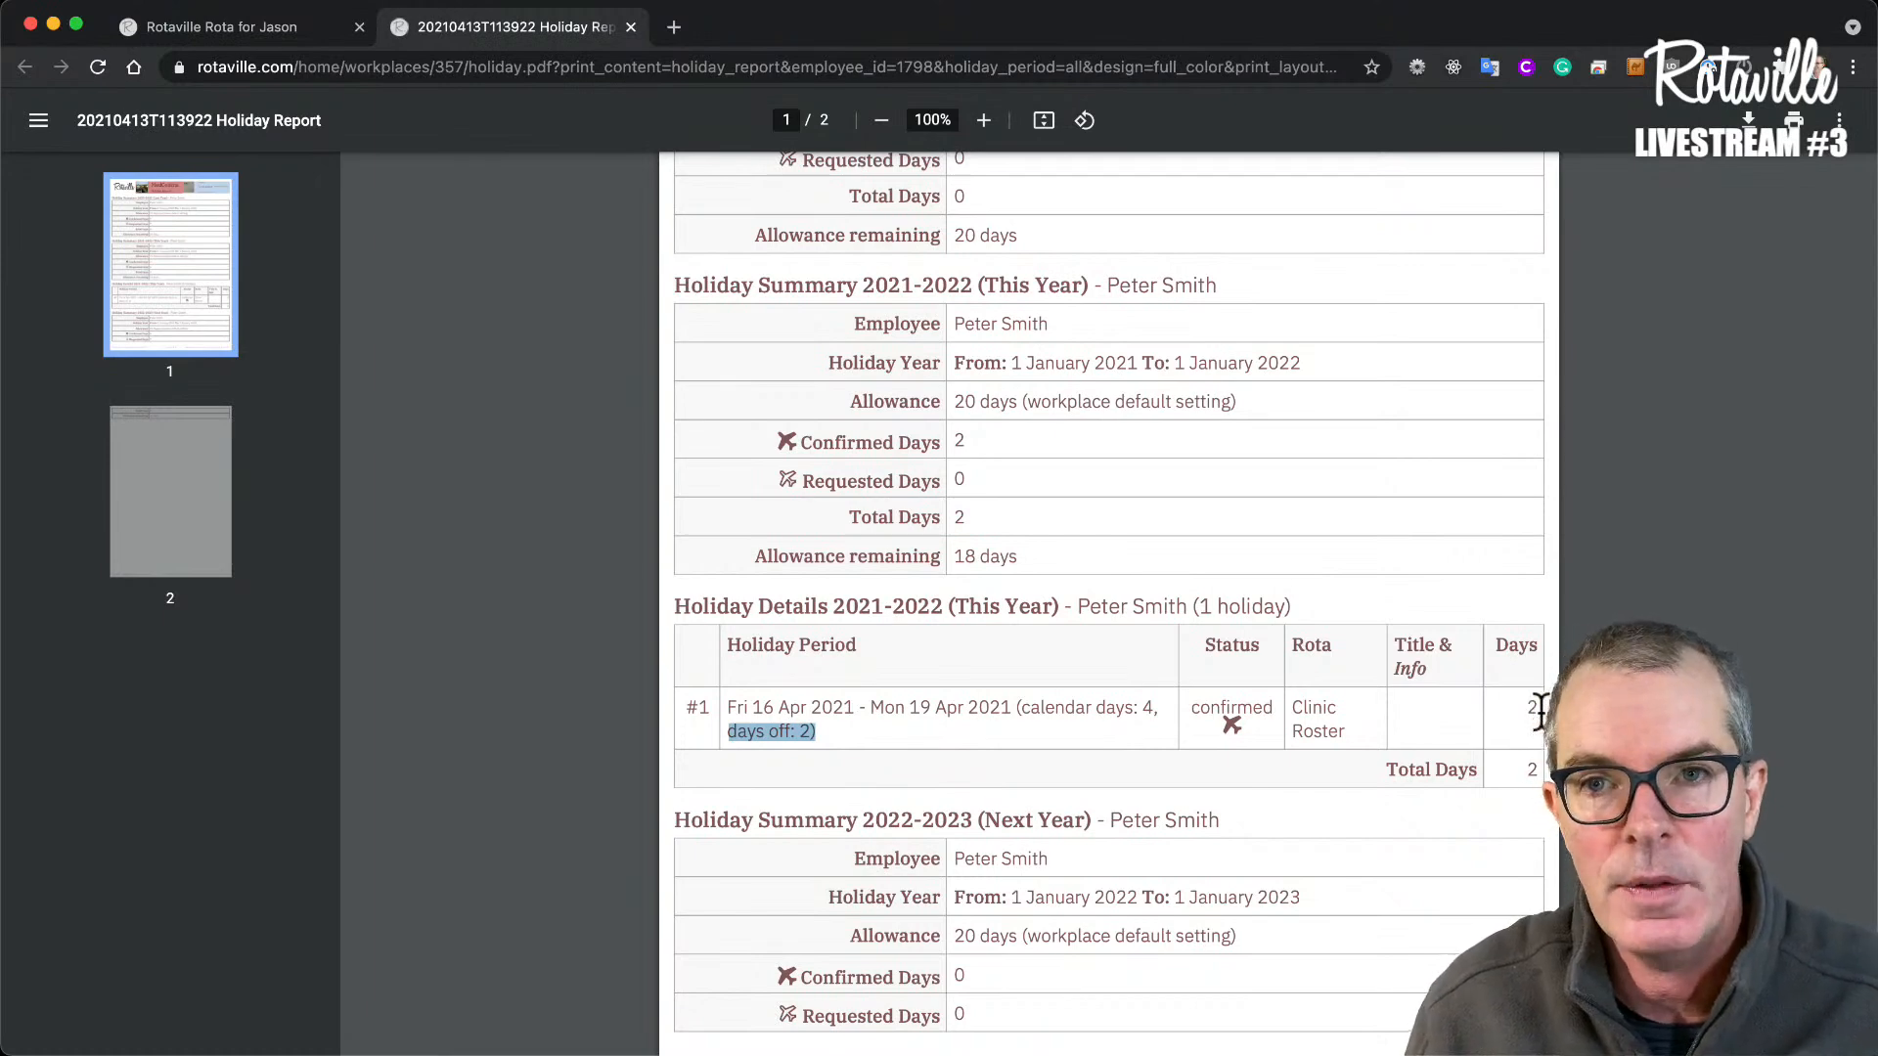
left_click(188, 31)
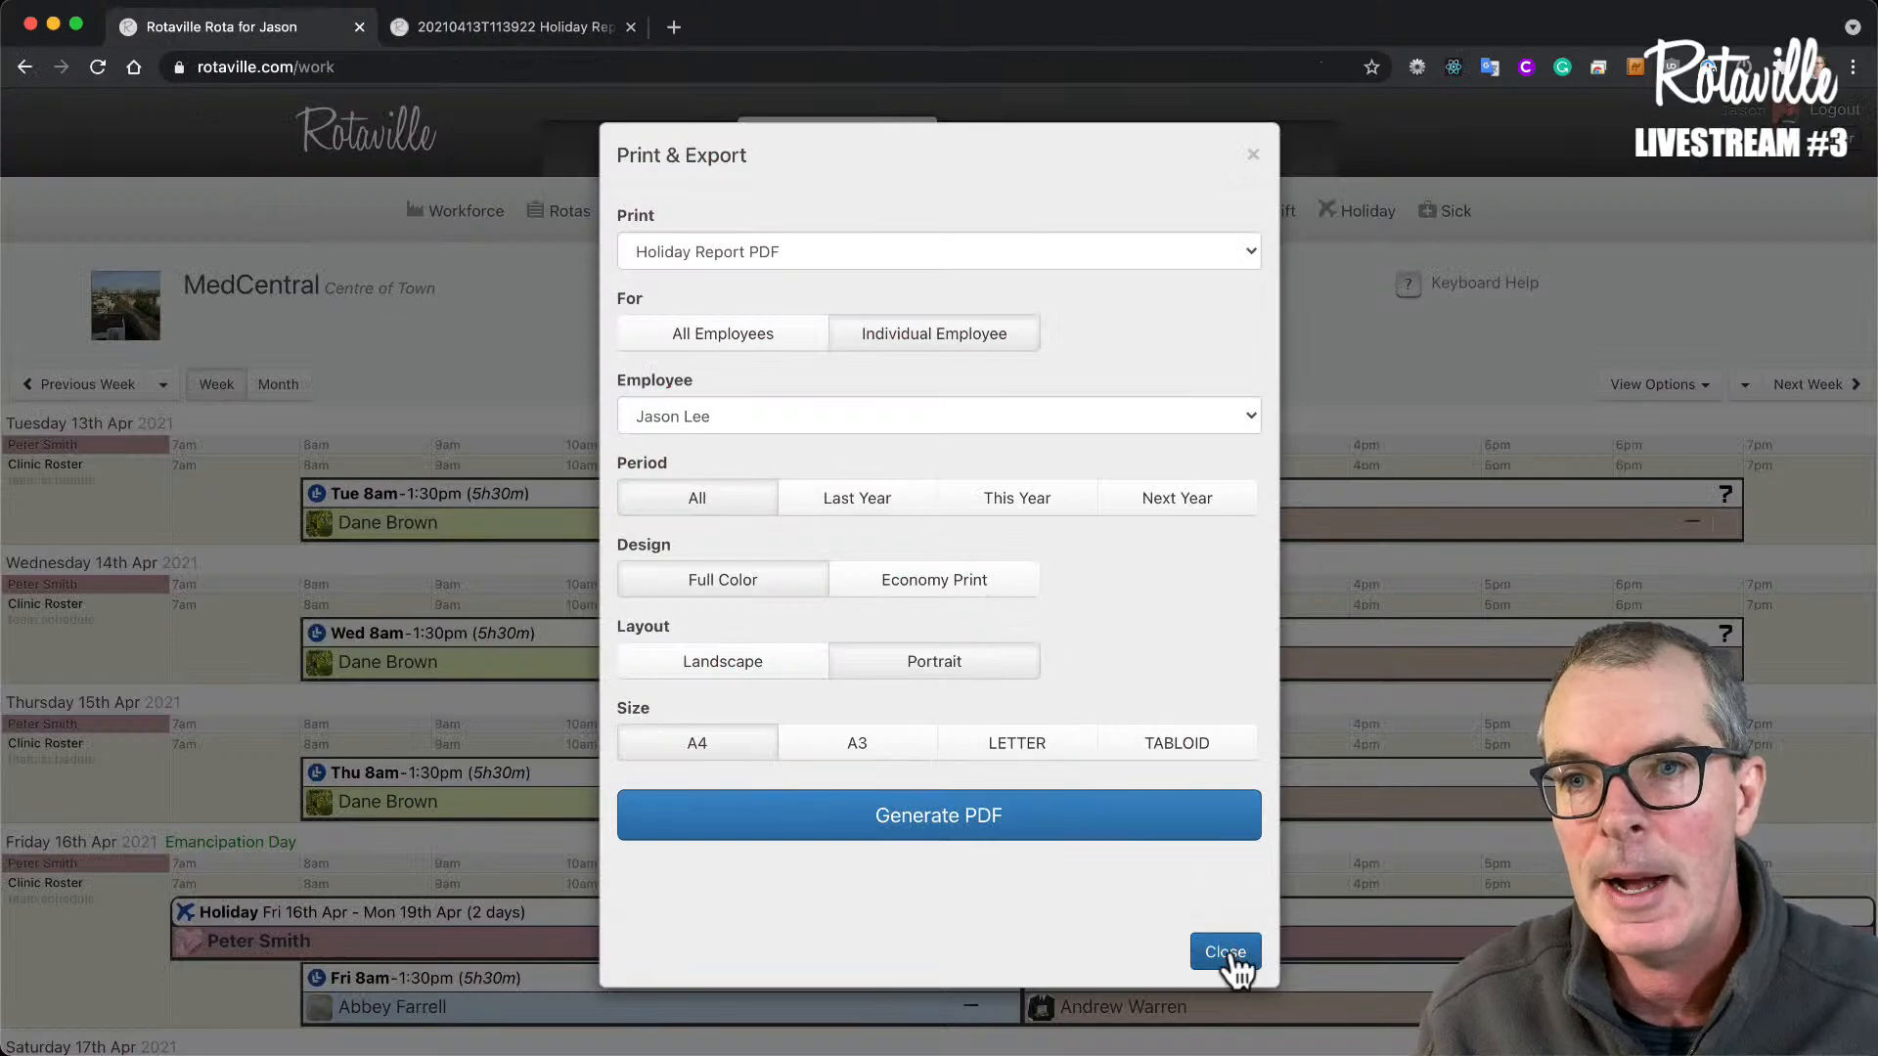
left_click(1226, 952)
- Override the Days Off of the Fri 16th to Mon 19th April holiday with 0 and update the holiday
scroll(601, 677, "down", 4)
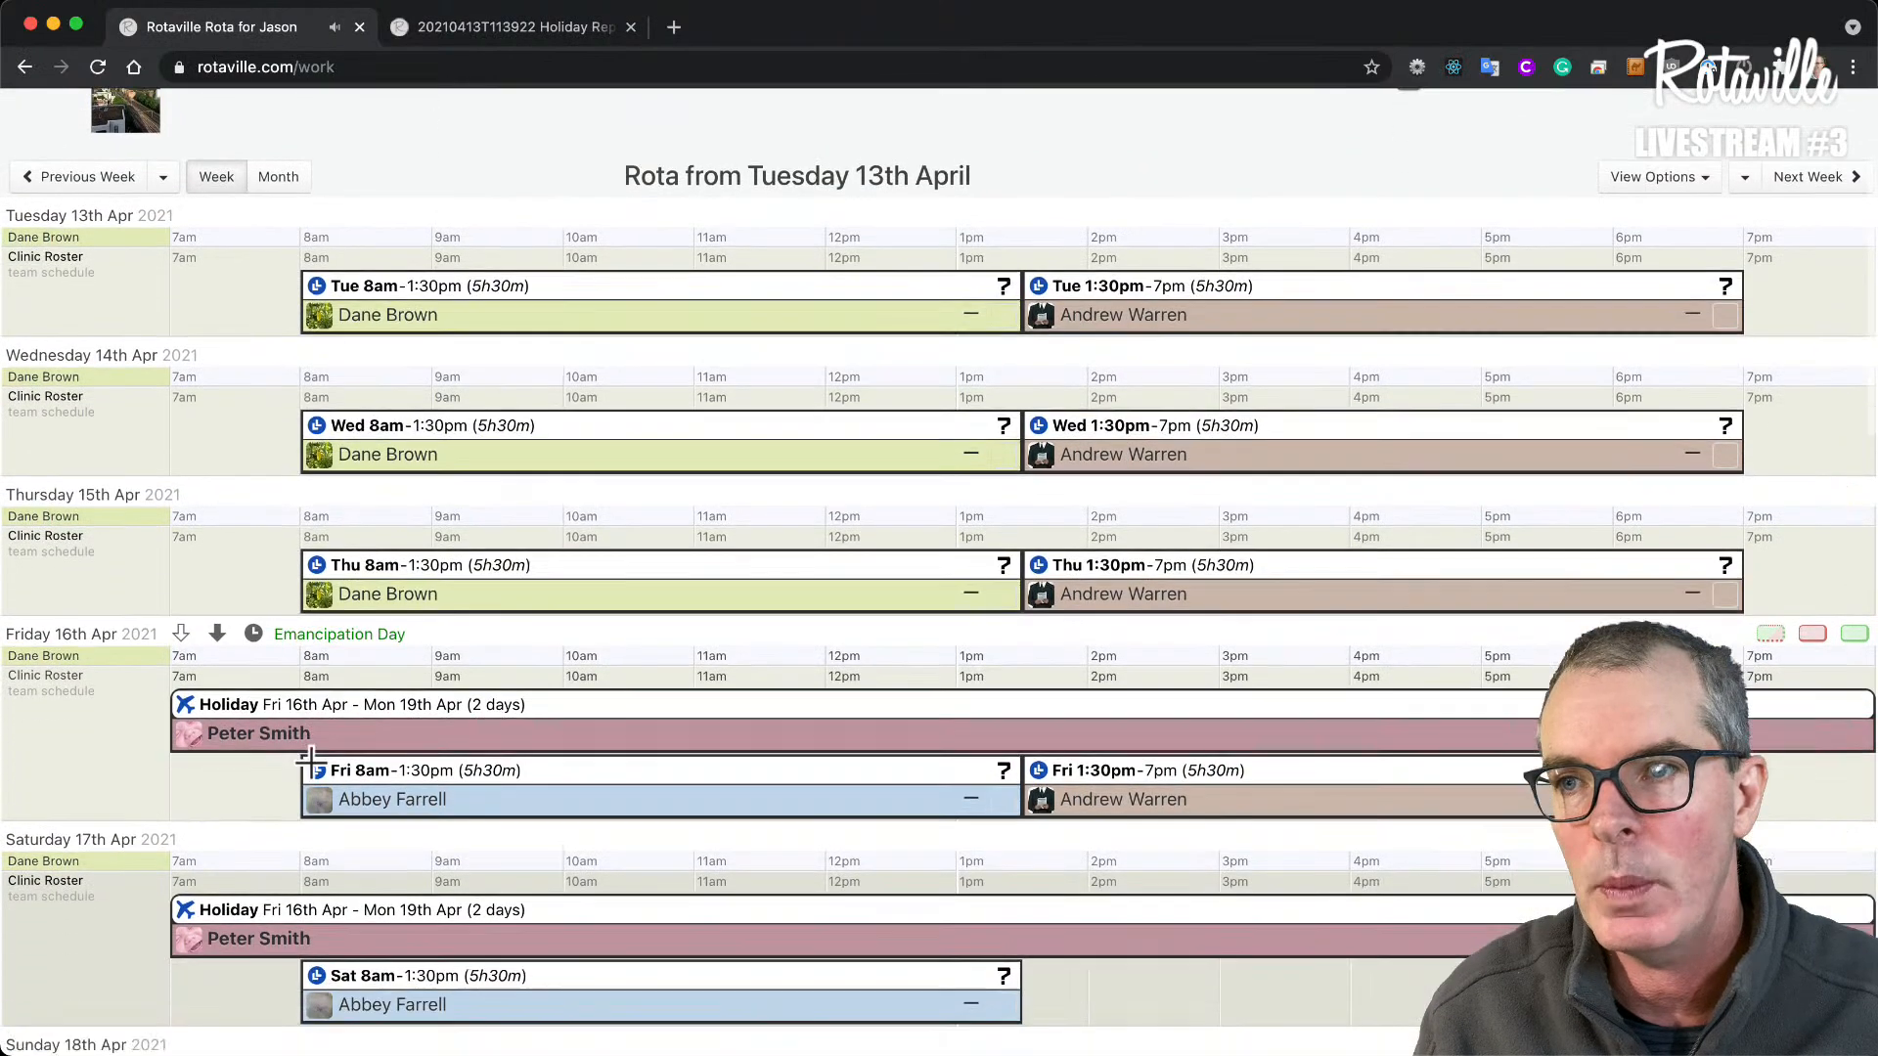
mouse_move(282, 908)
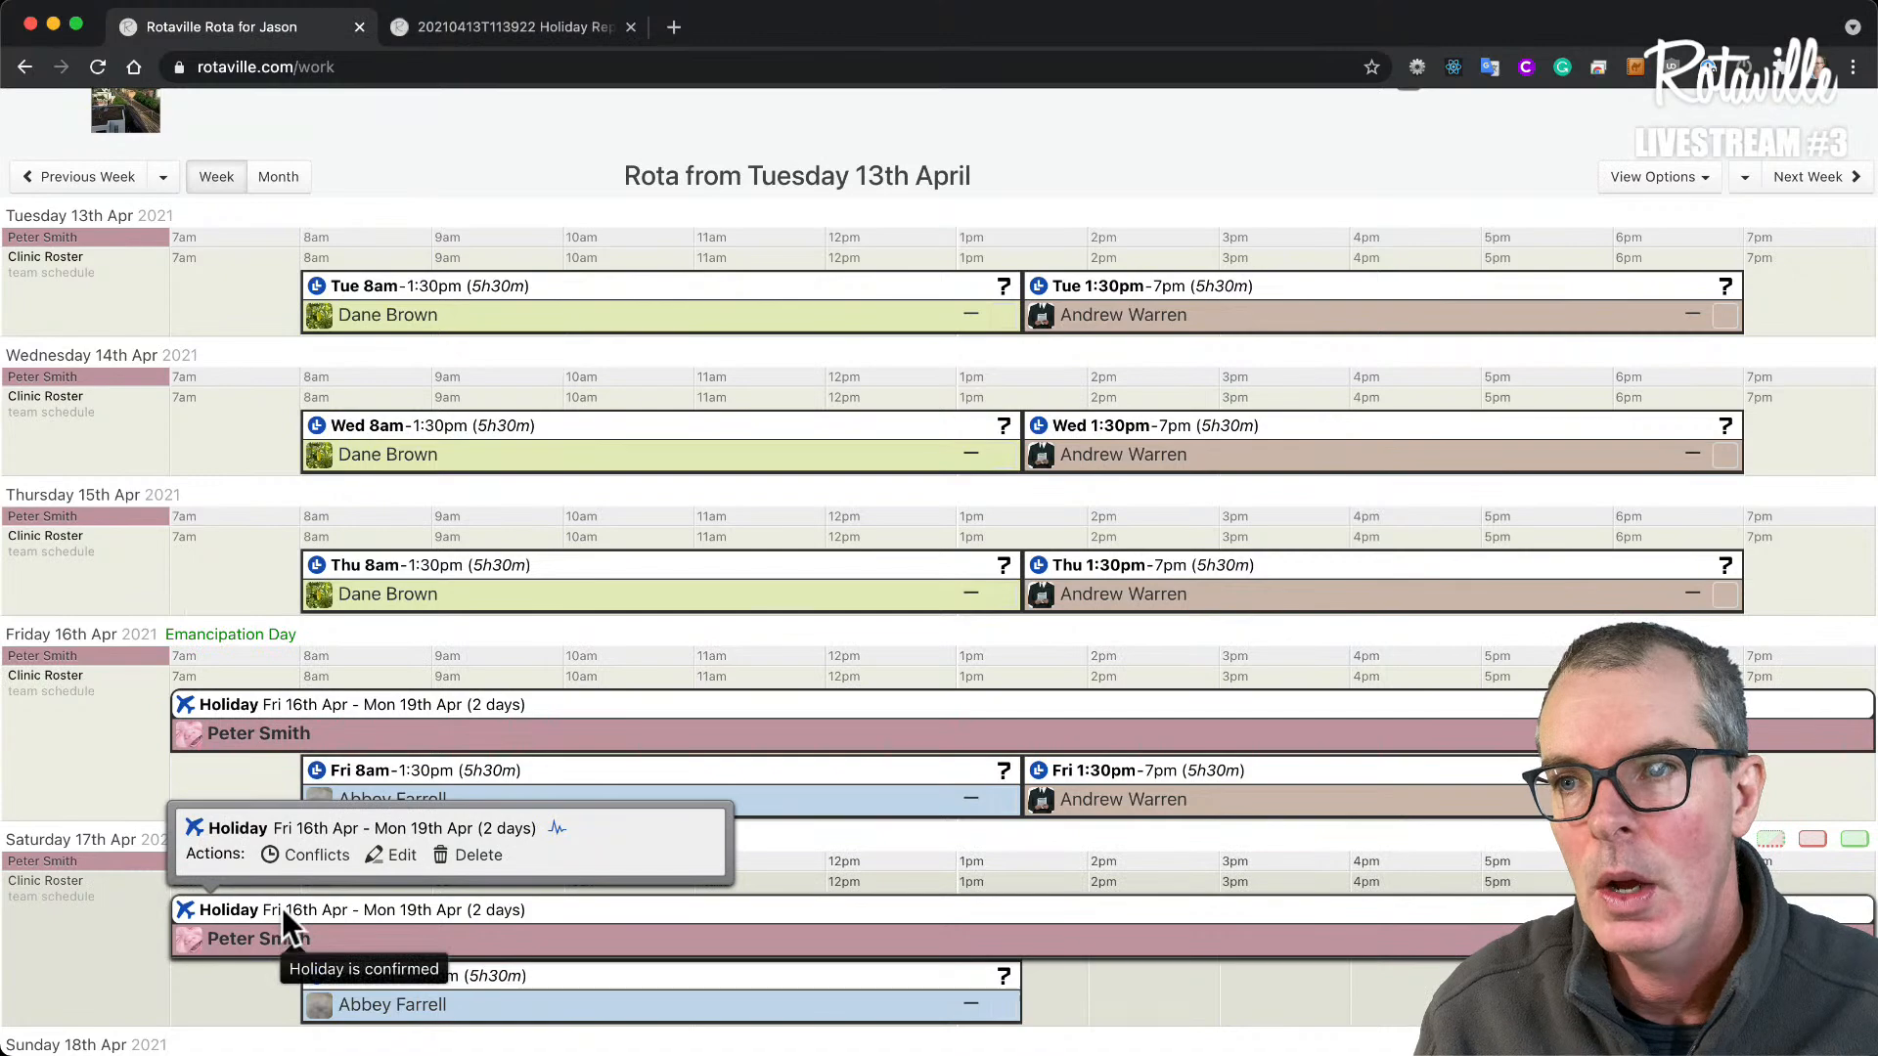
left_click(401, 857)
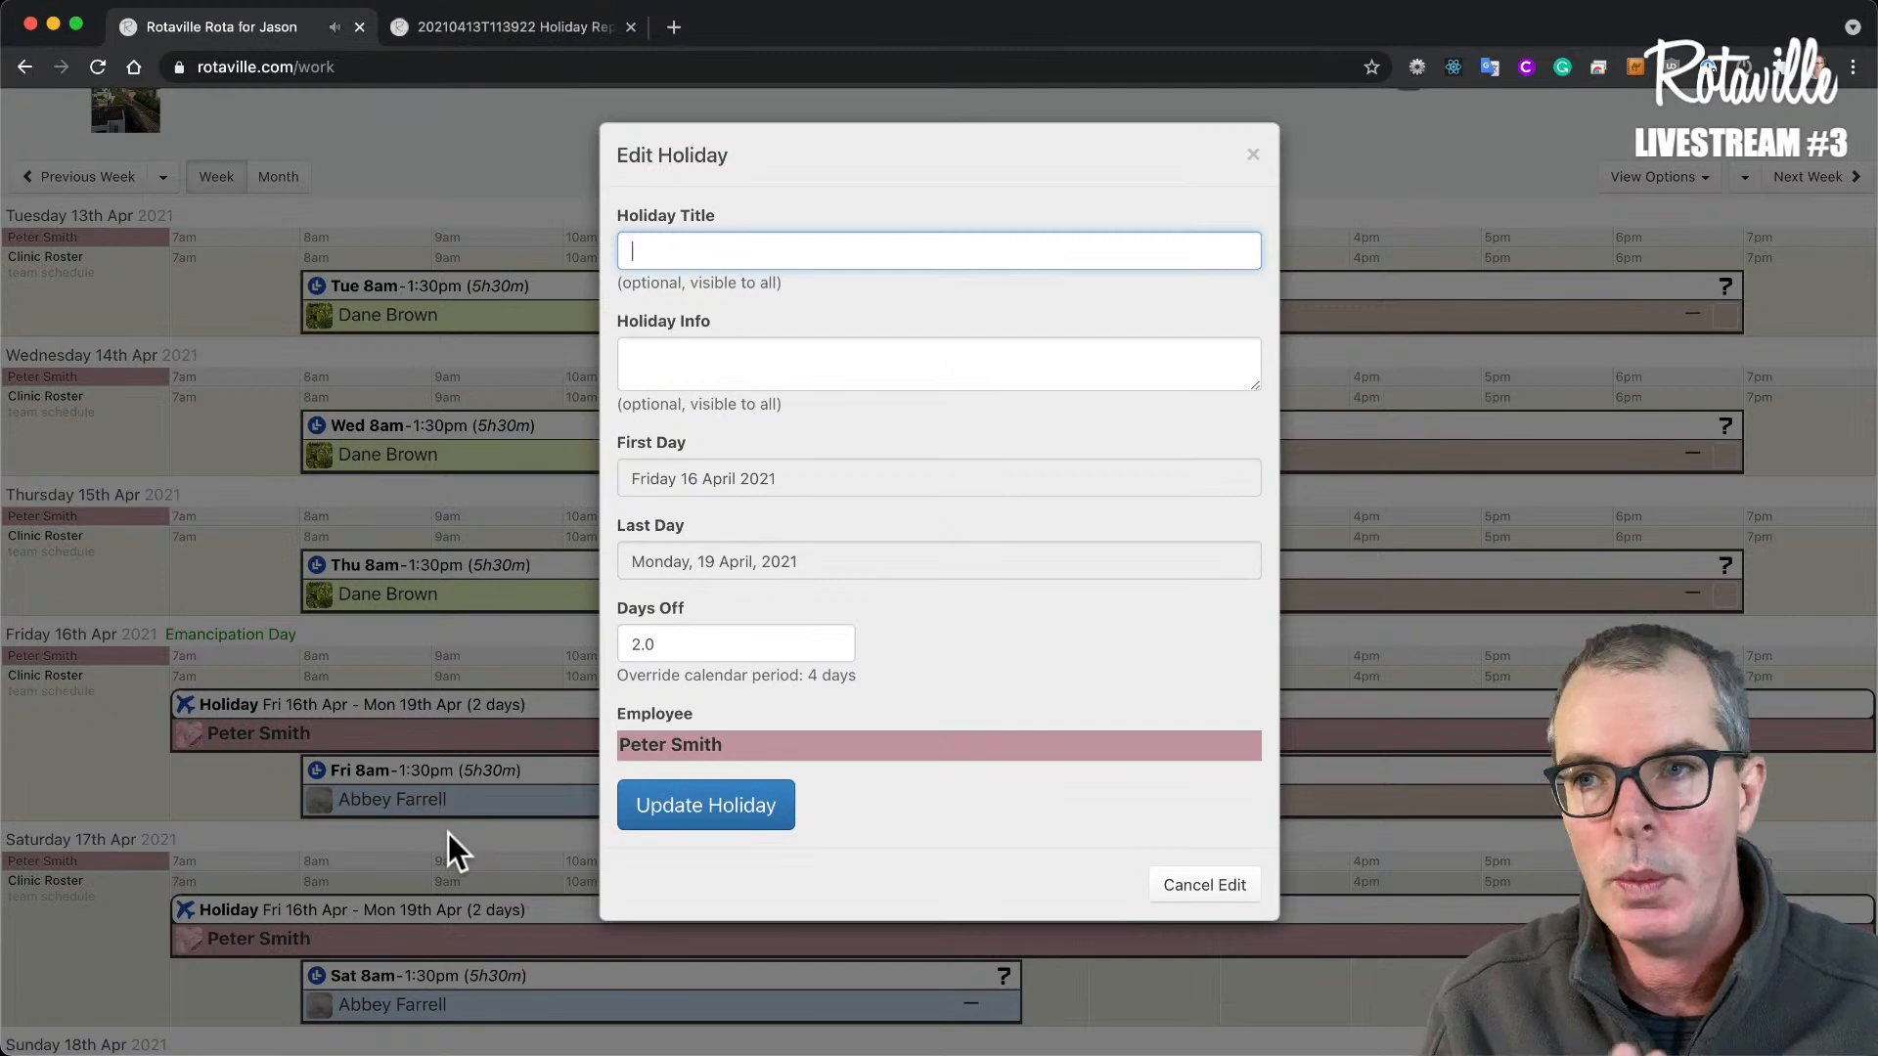
left_click(681, 644)
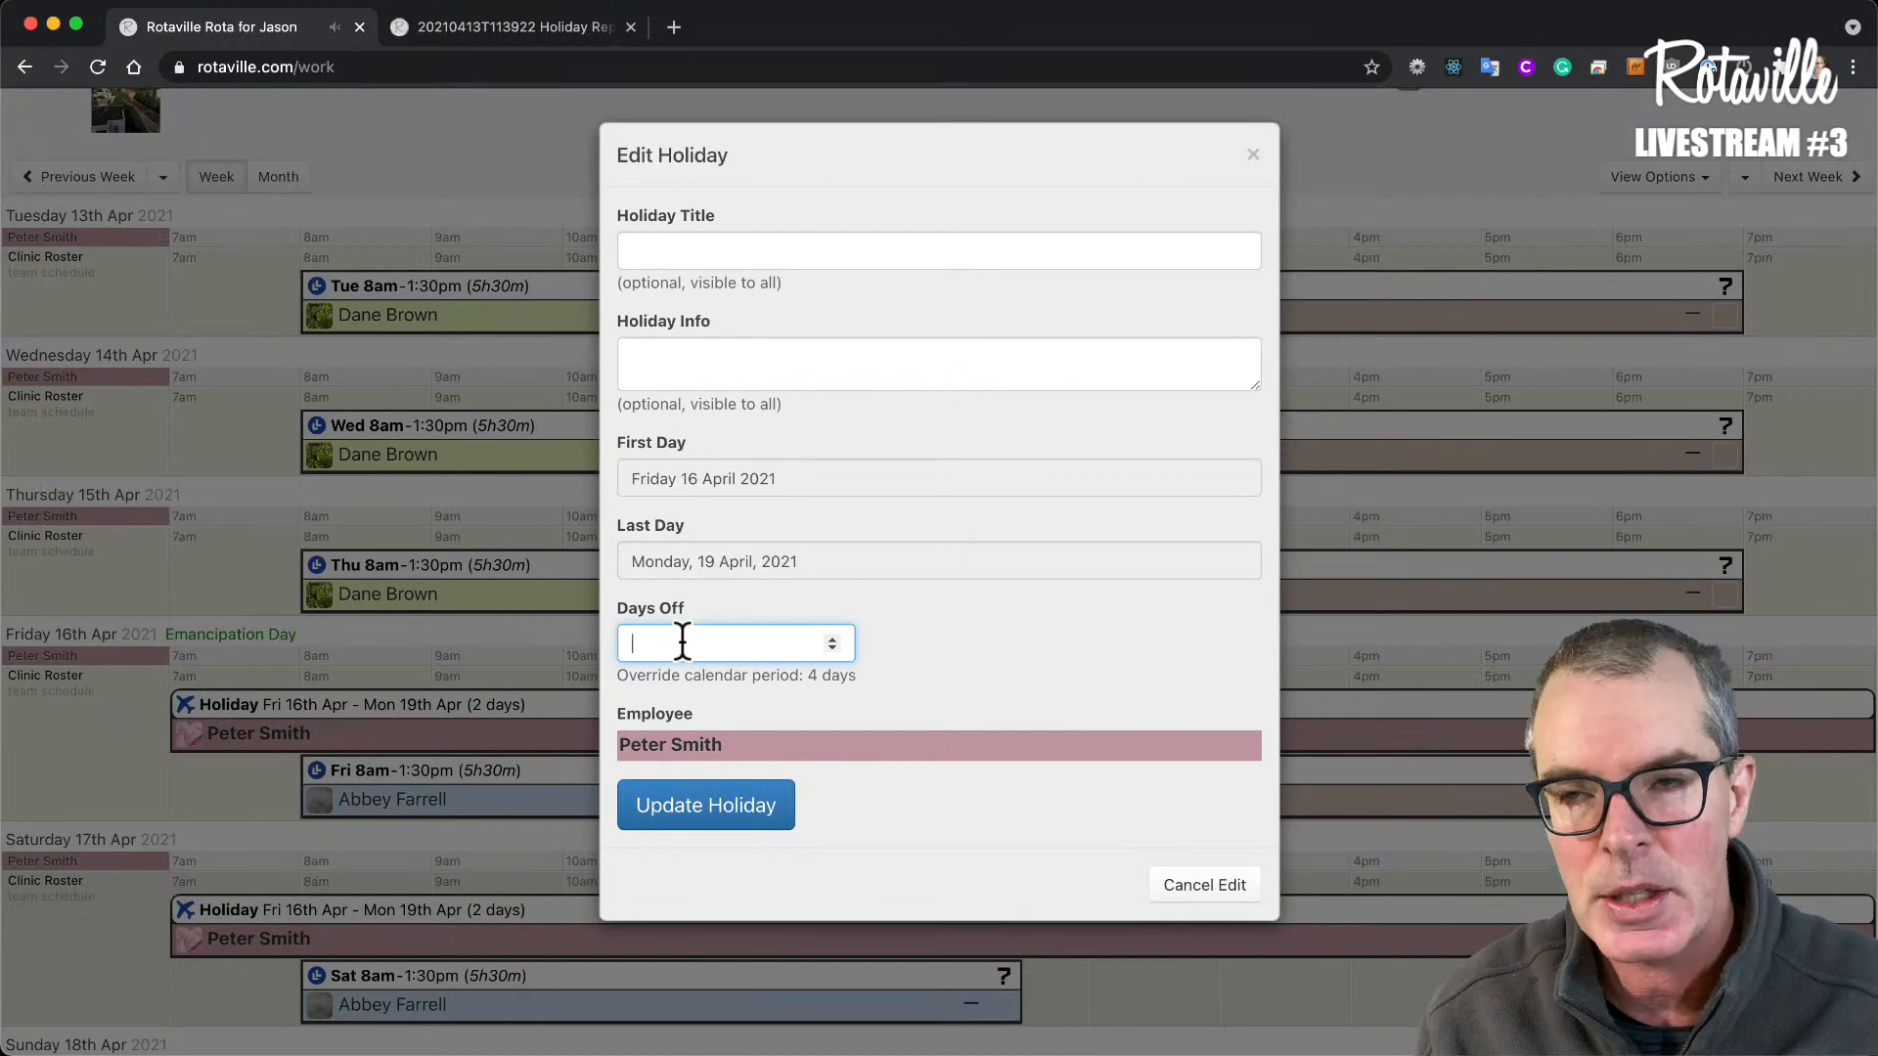
left_click(732, 800)
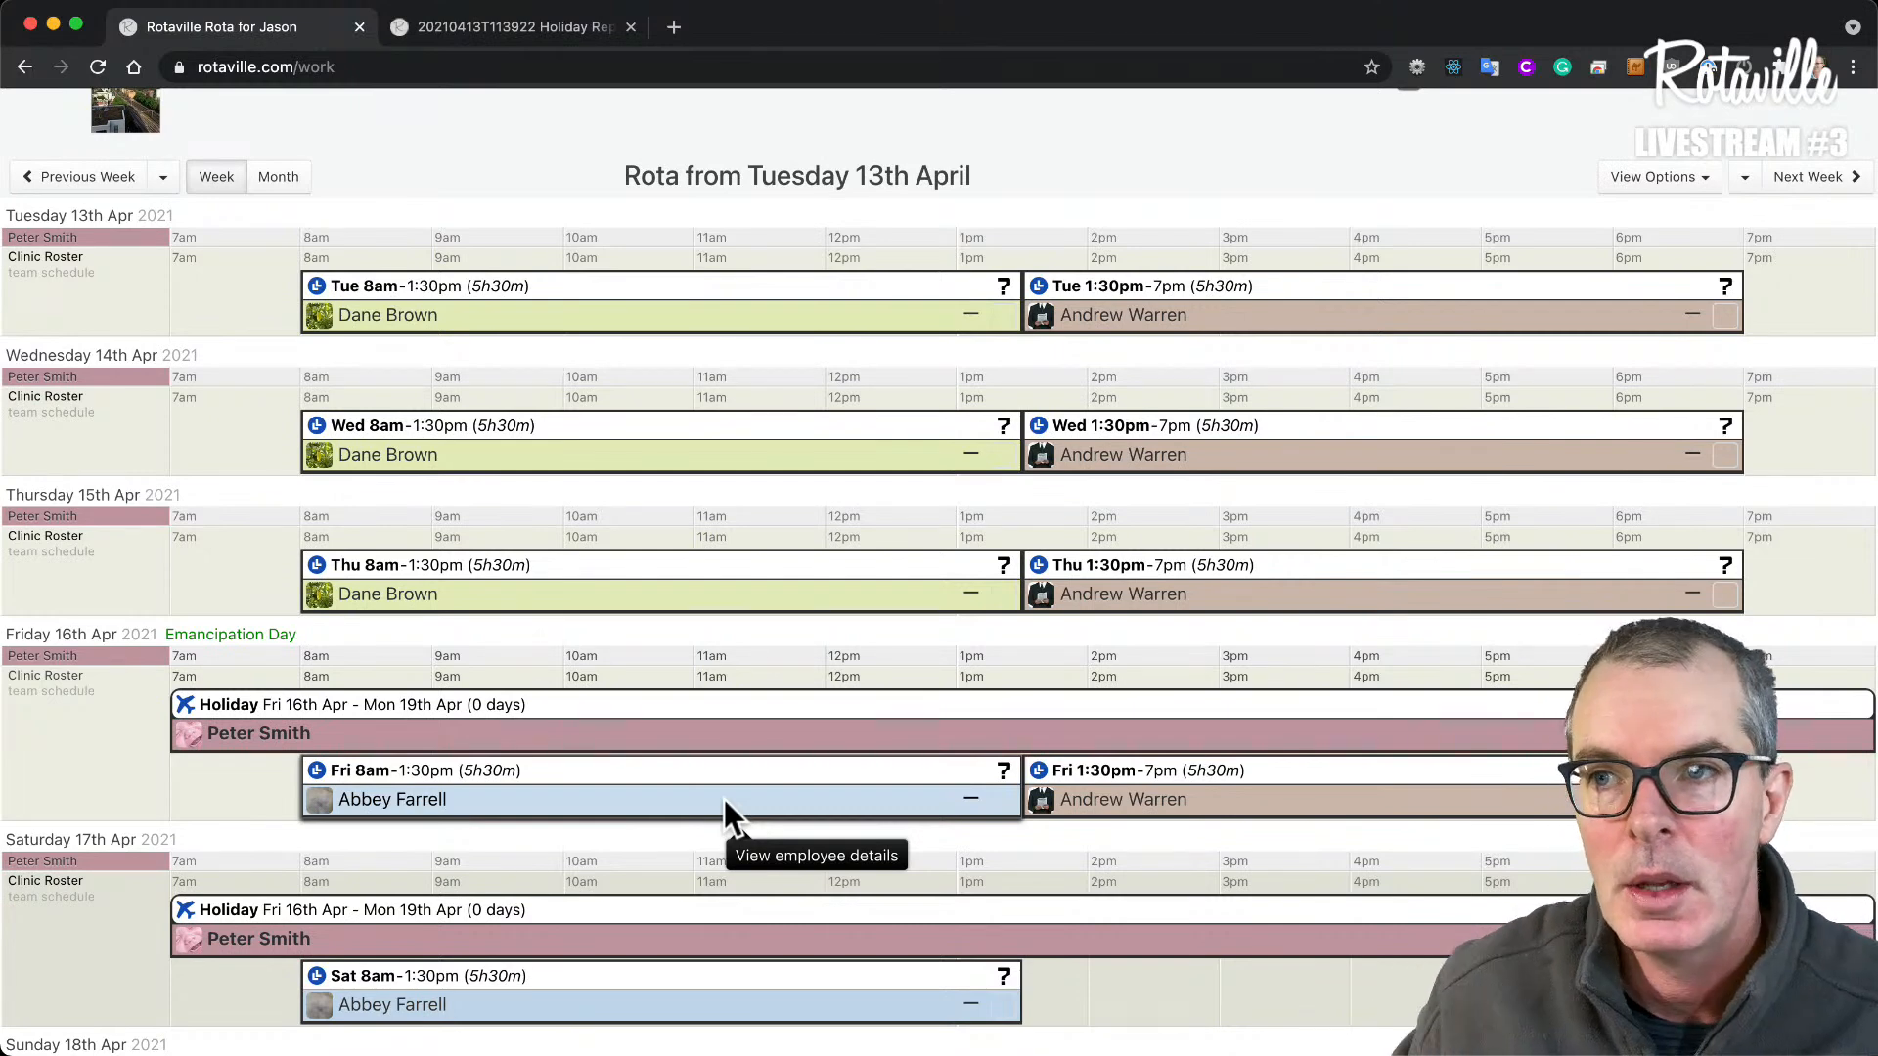
- Override the Days Off of the Fri 16th to Mon 19th April holiday with 10 and update the holiday
left_click(385, 710)
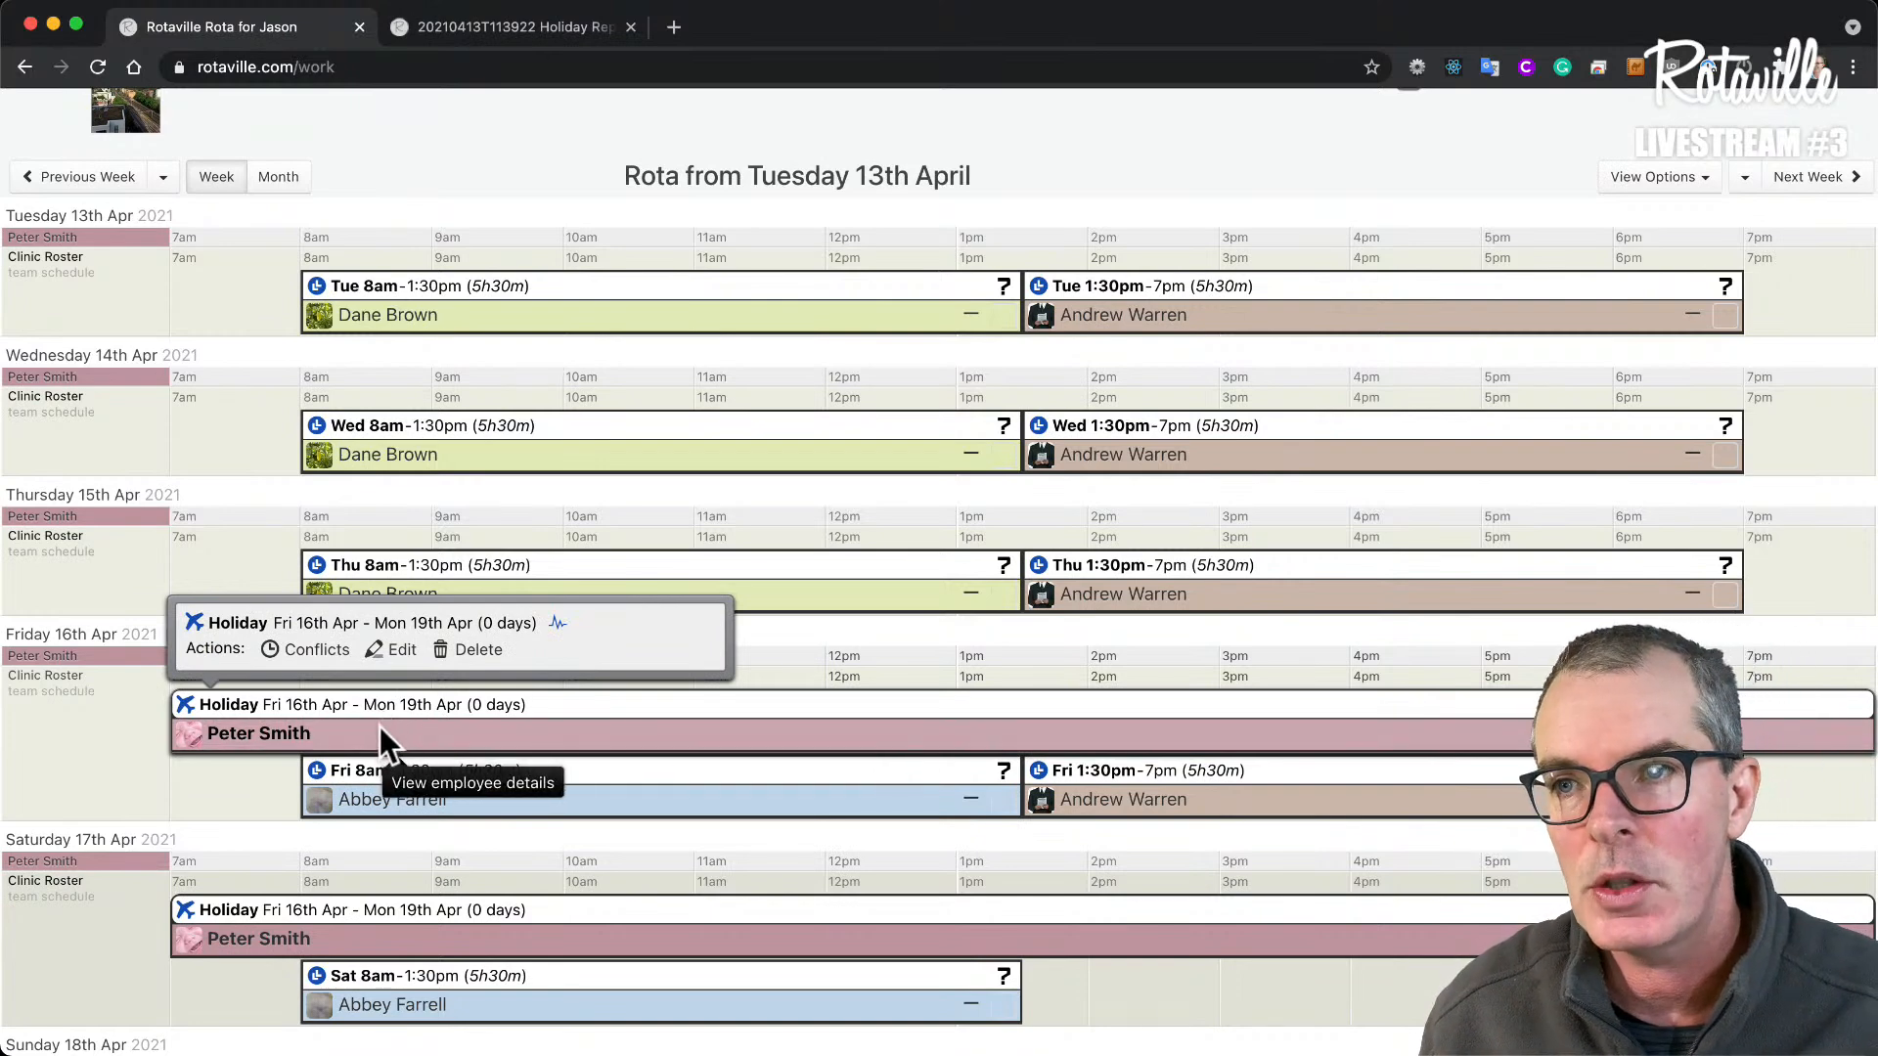
left_click(391, 648)
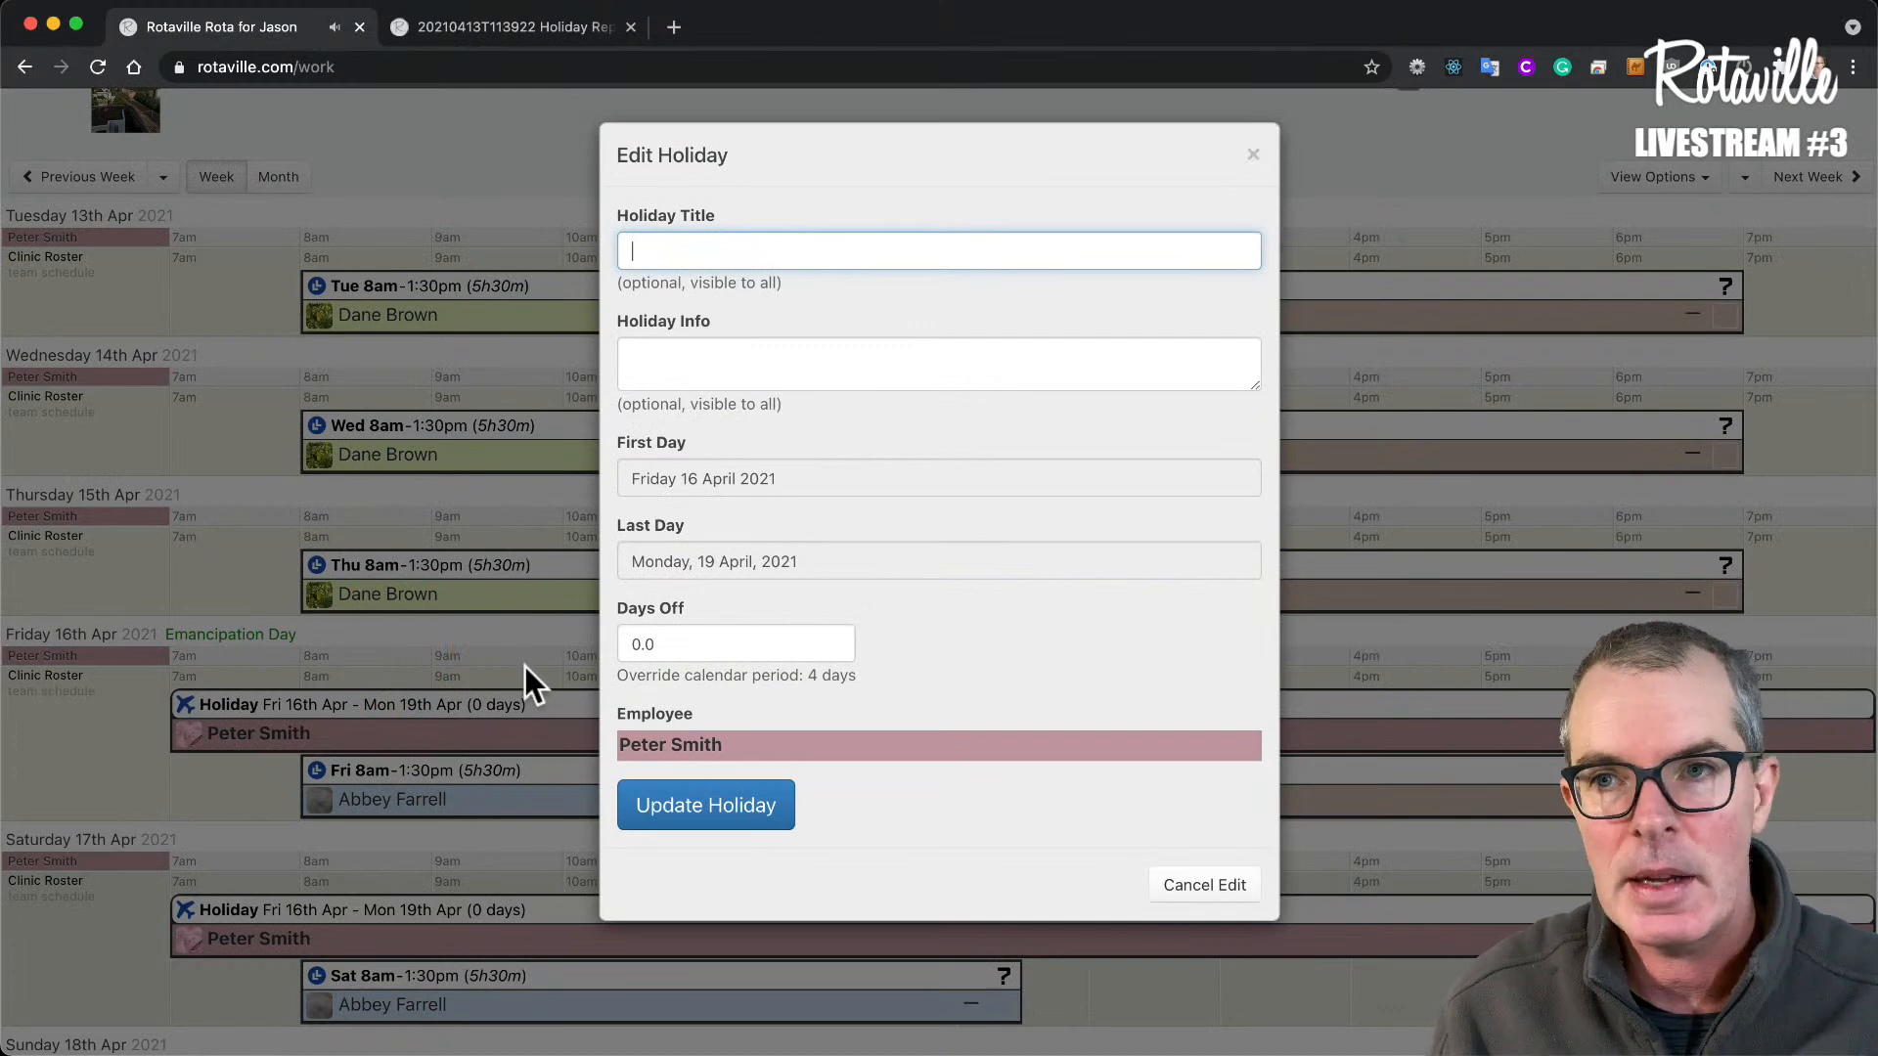
left_click(674, 646)
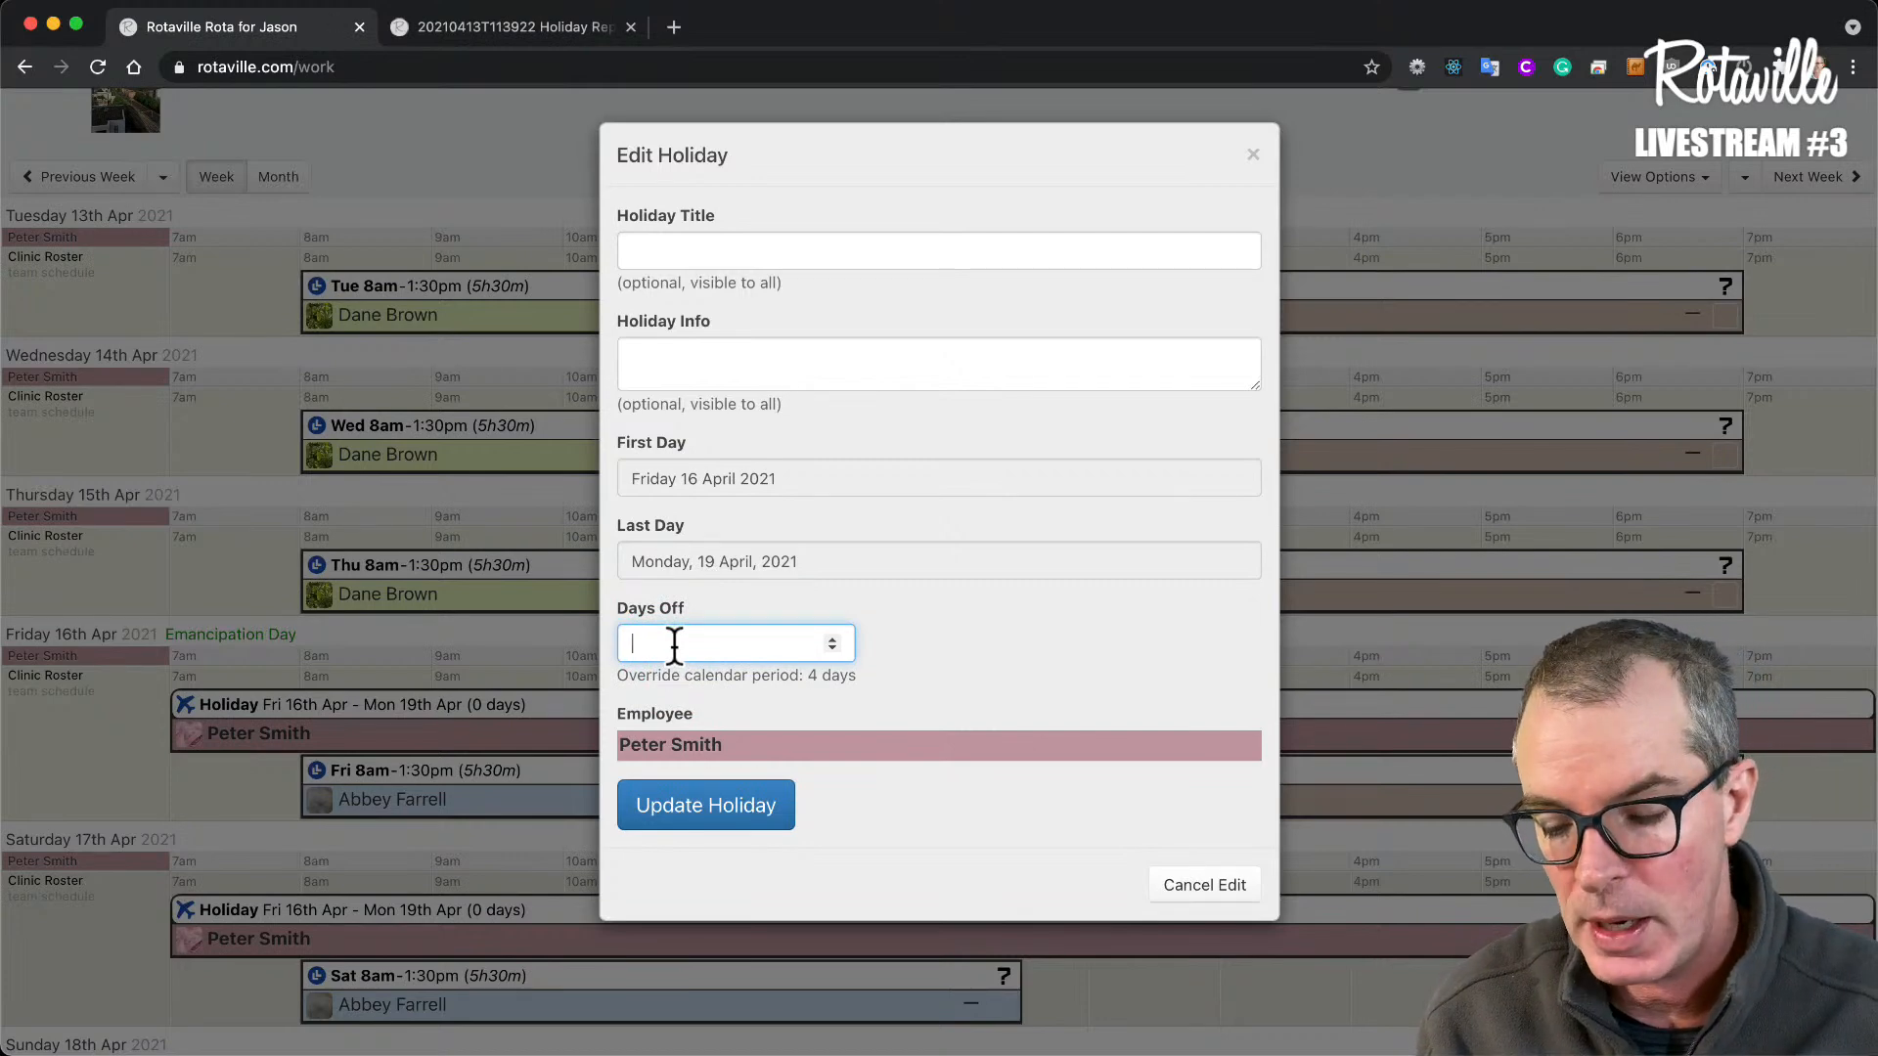
left_click(702, 819)
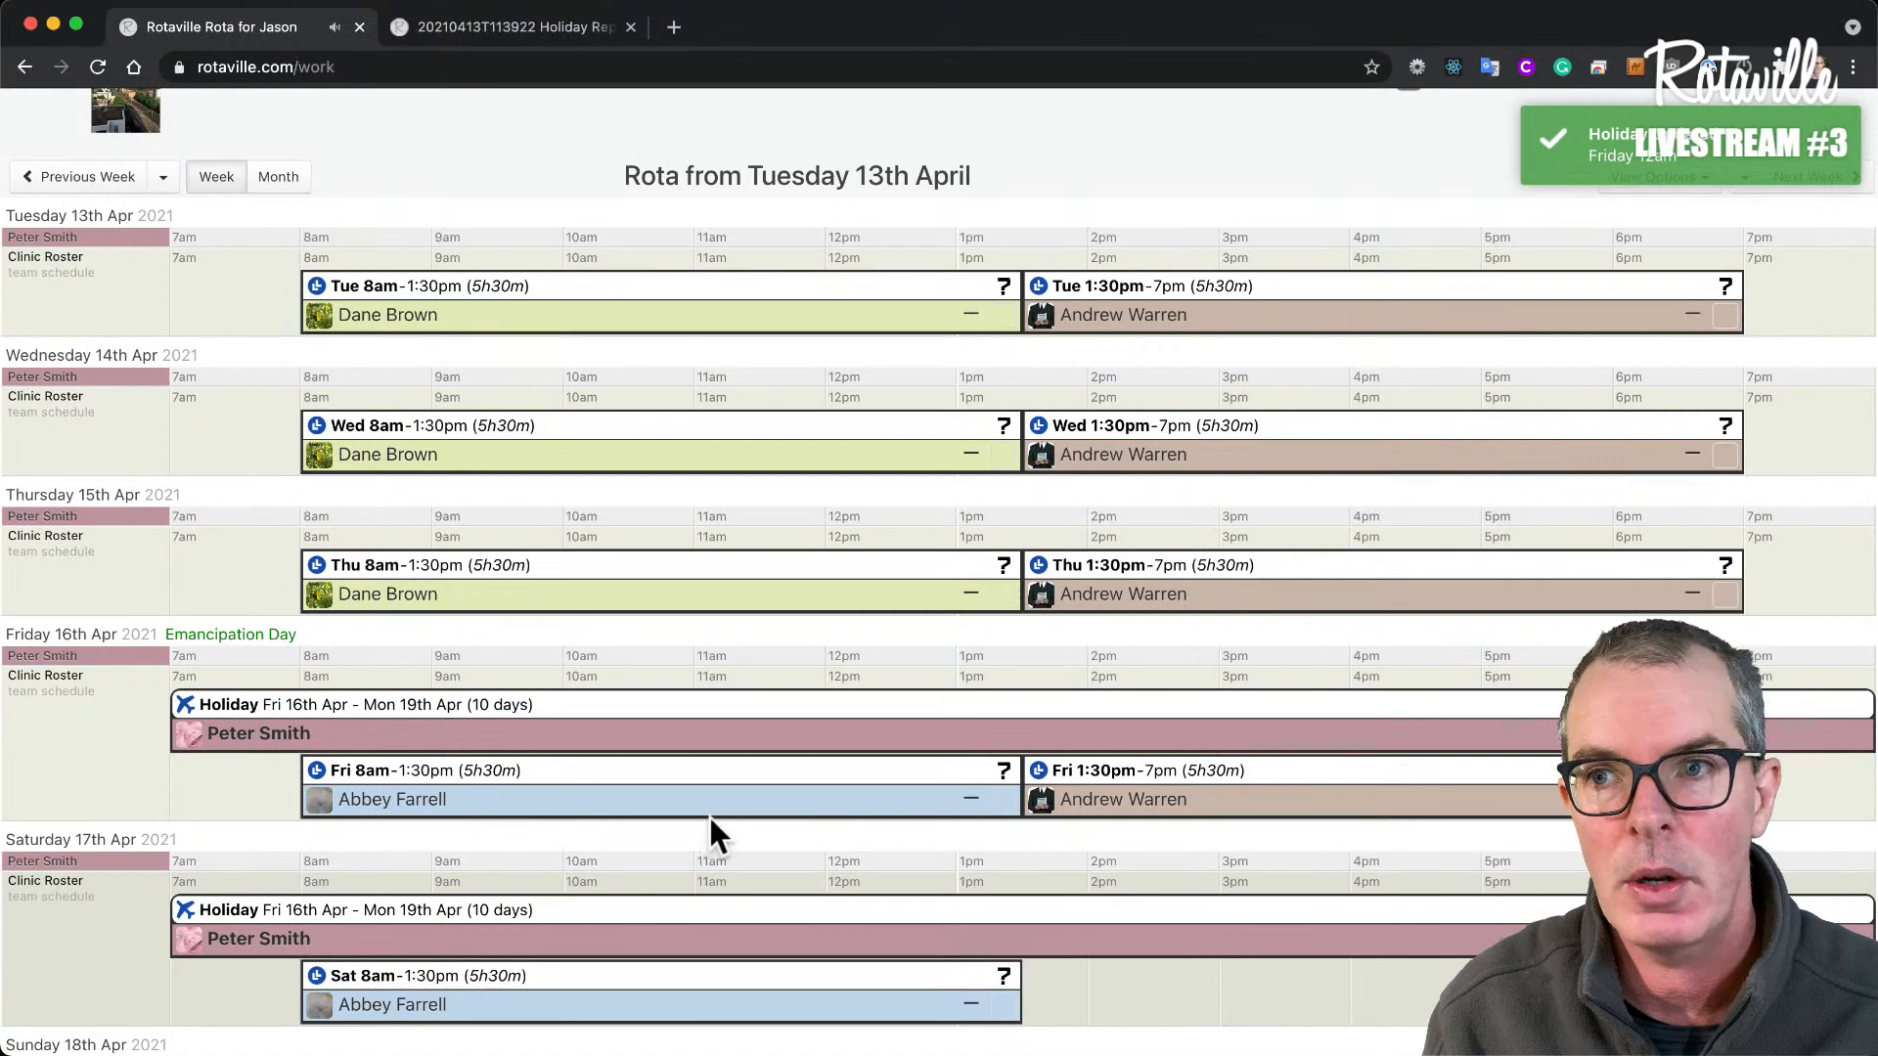
- Generate a Holiday Report PDF for the employee on holiday covering This Year, in Full Color with Portrait layout
scroll(724, 650, "up", 3)
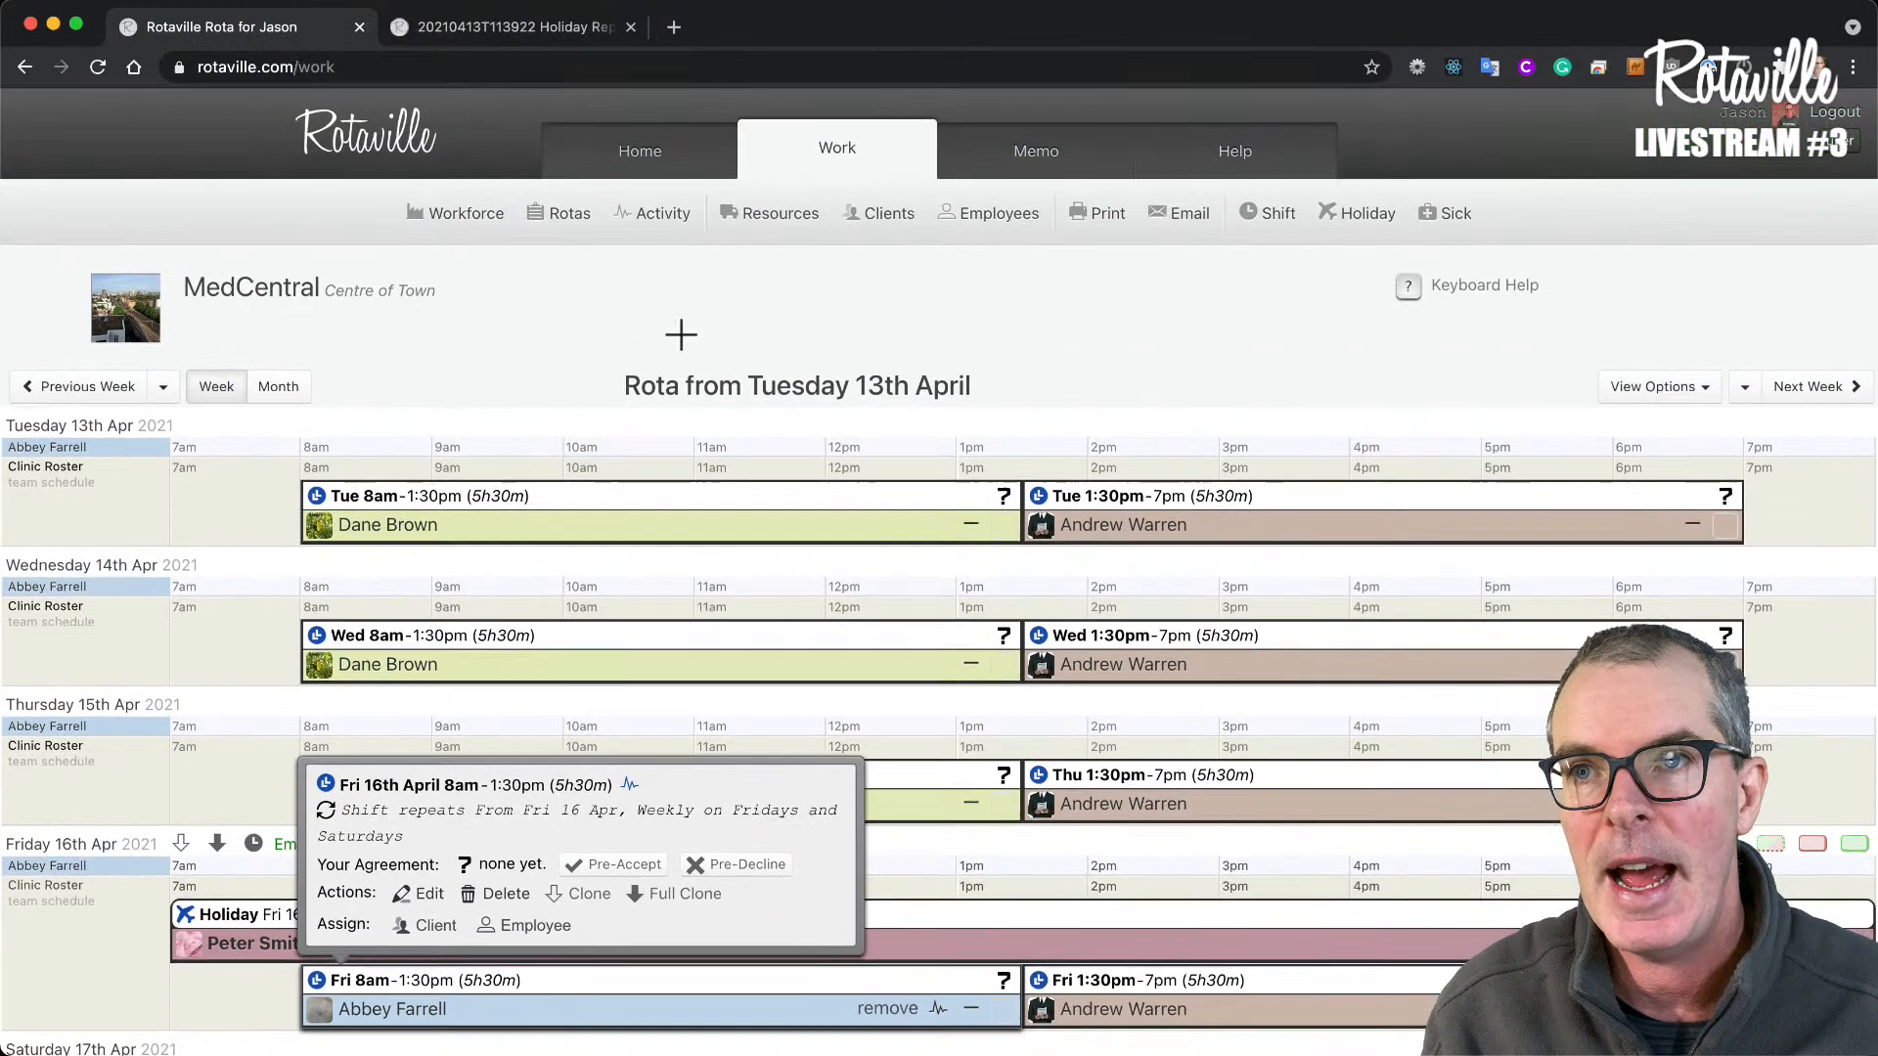
left_click(487, 37)
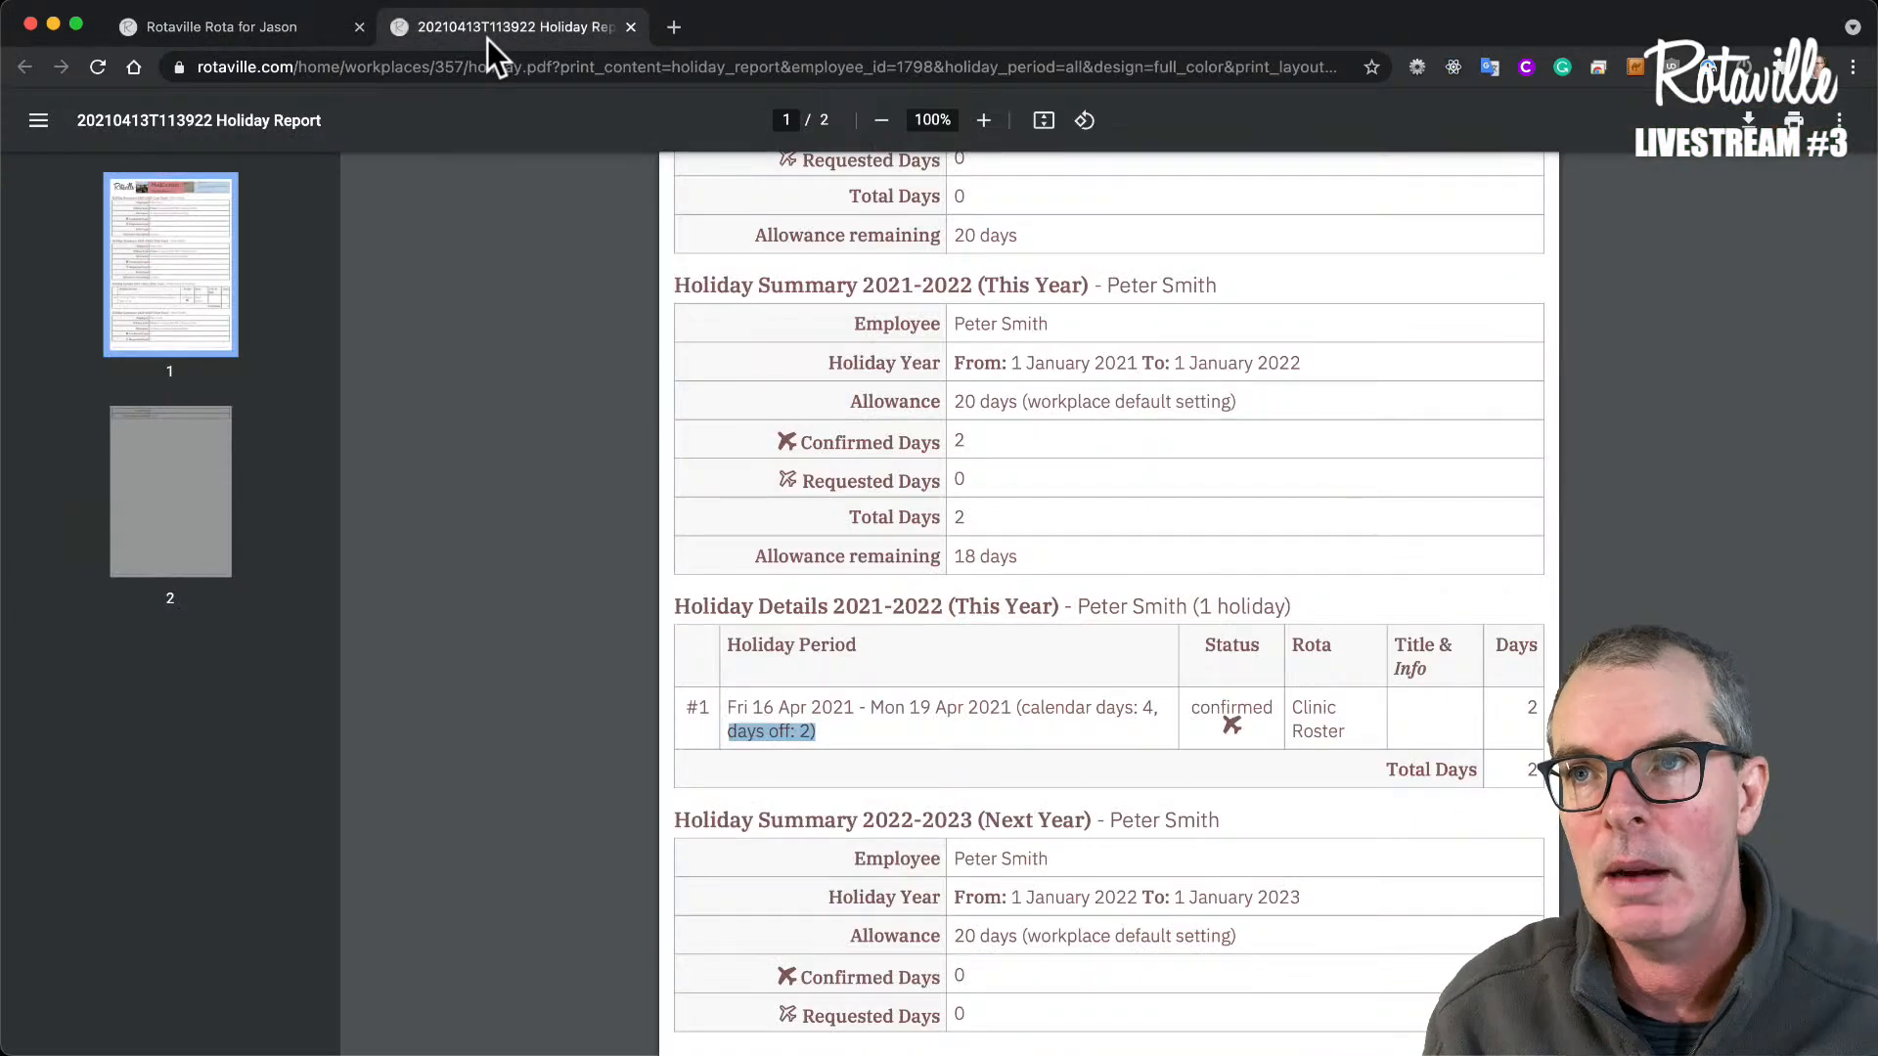
left_click(339, 28)
left_click(1095, 221)
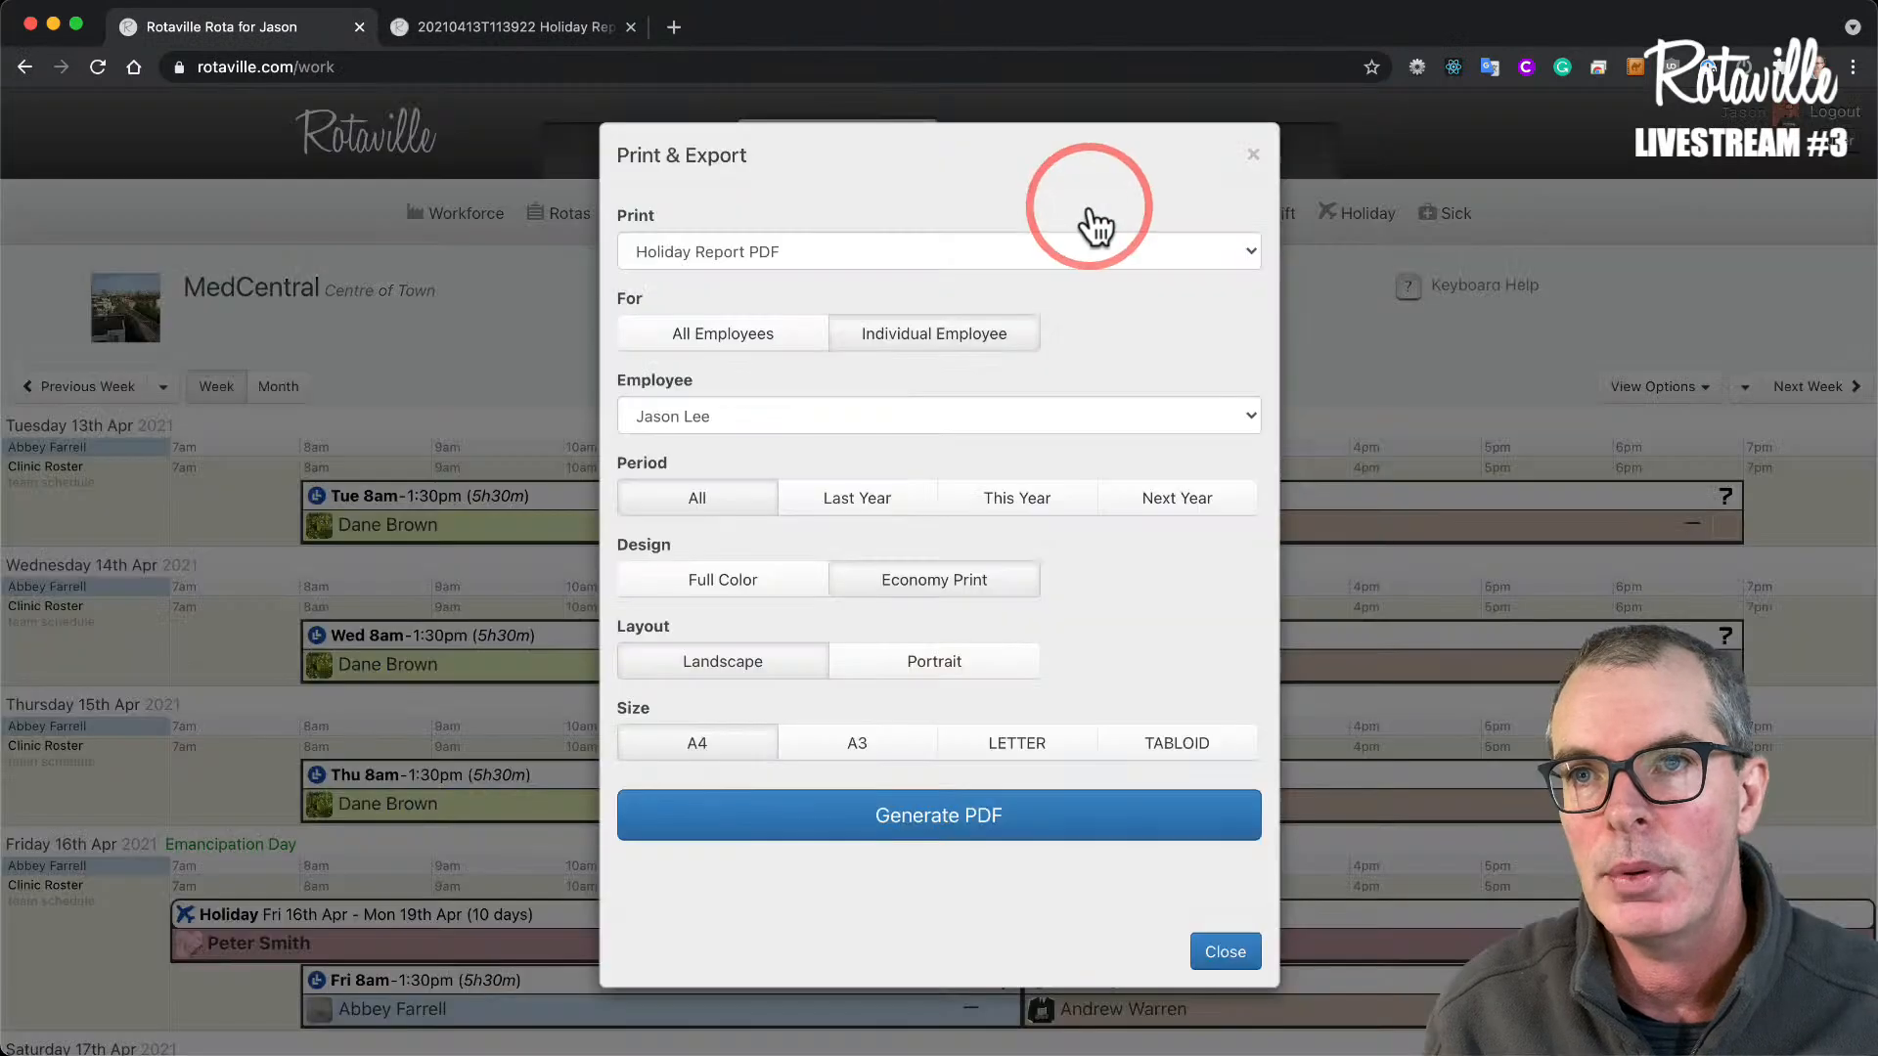
left_click(924, 415)
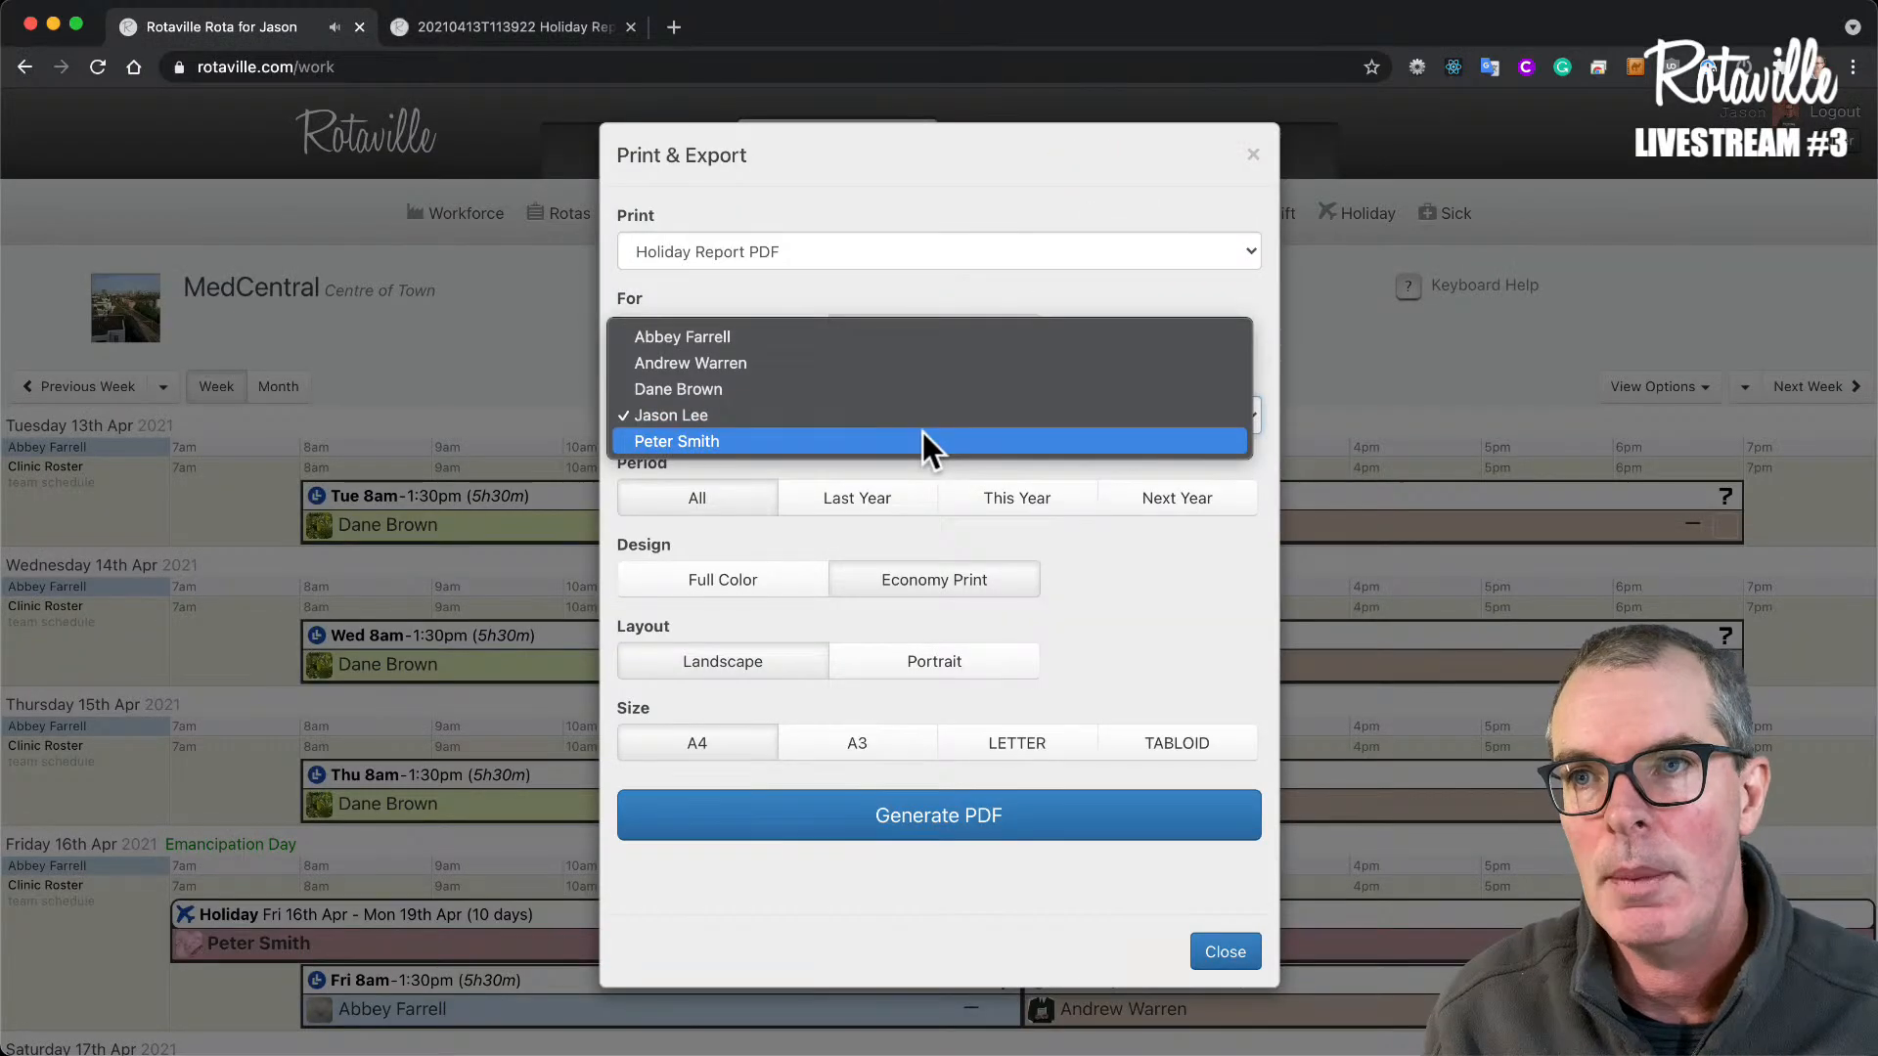
left_click(927, 441)
left_click(1019, 501)
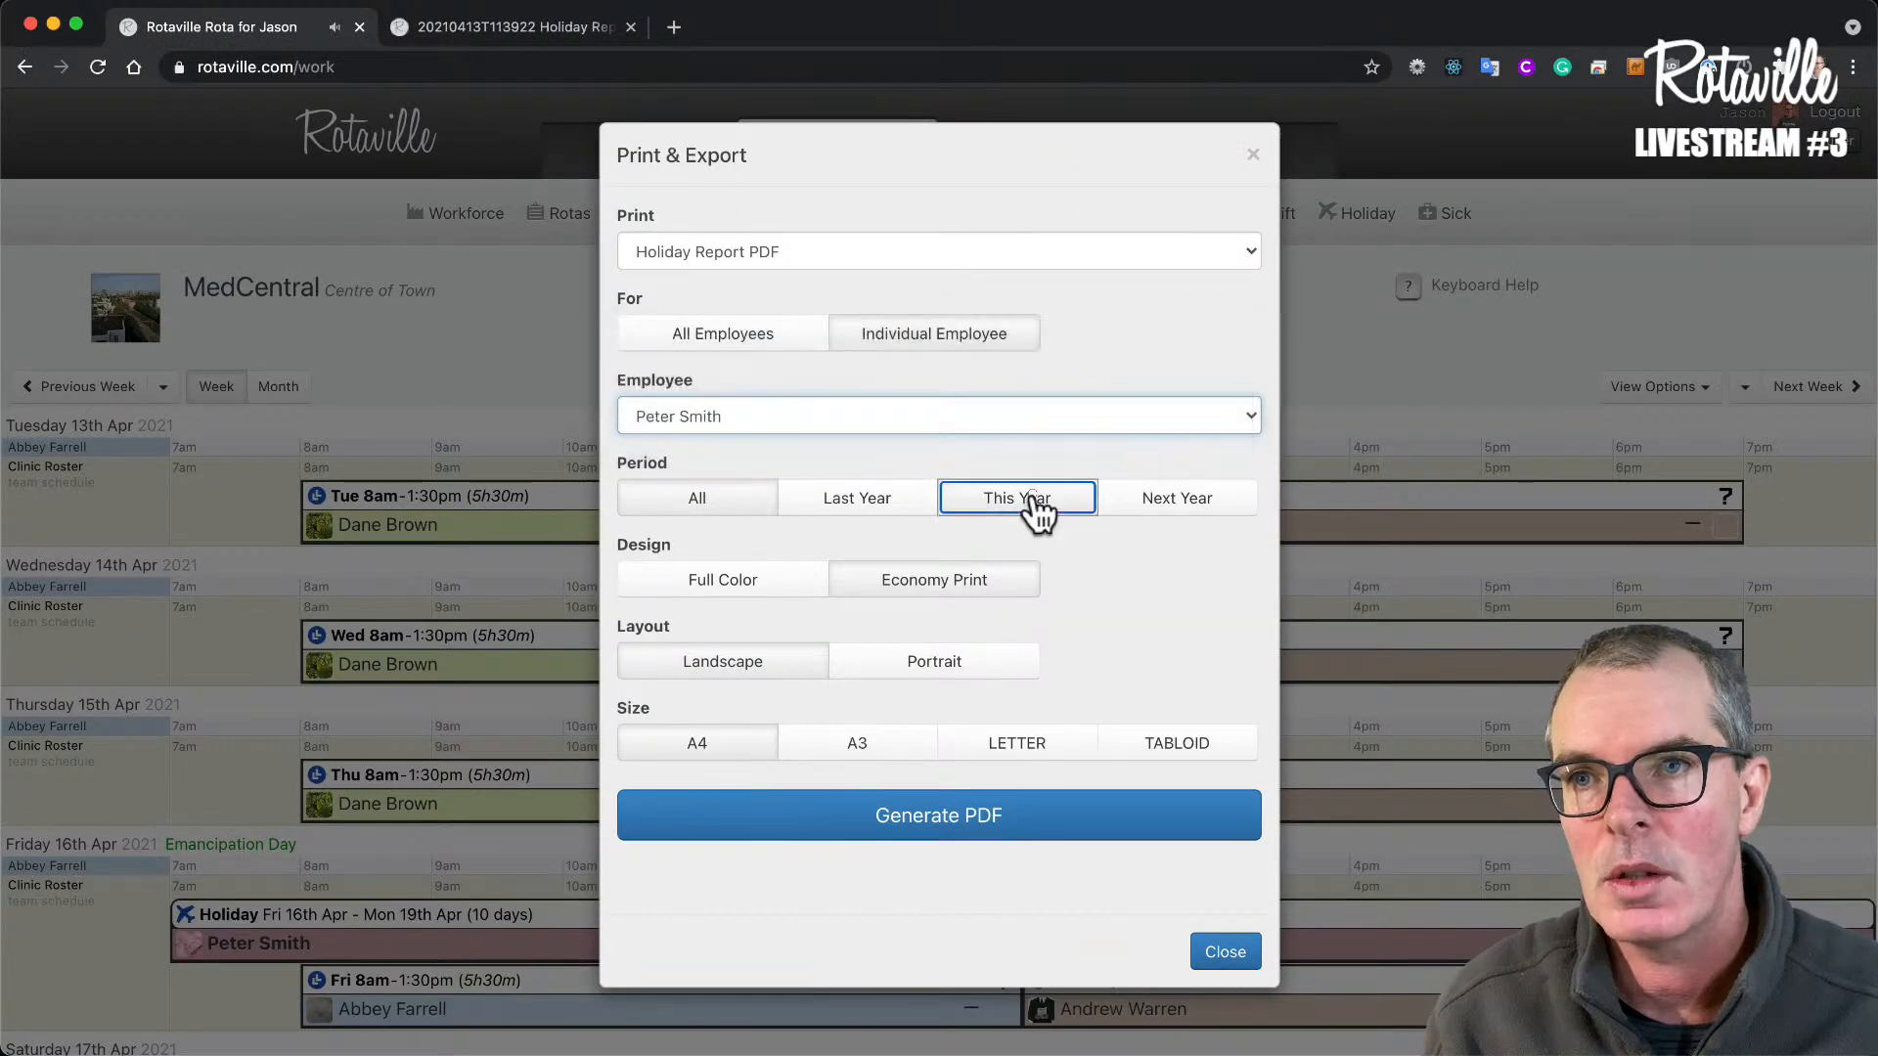
left_click(742, 579)
left_click(917, 675)
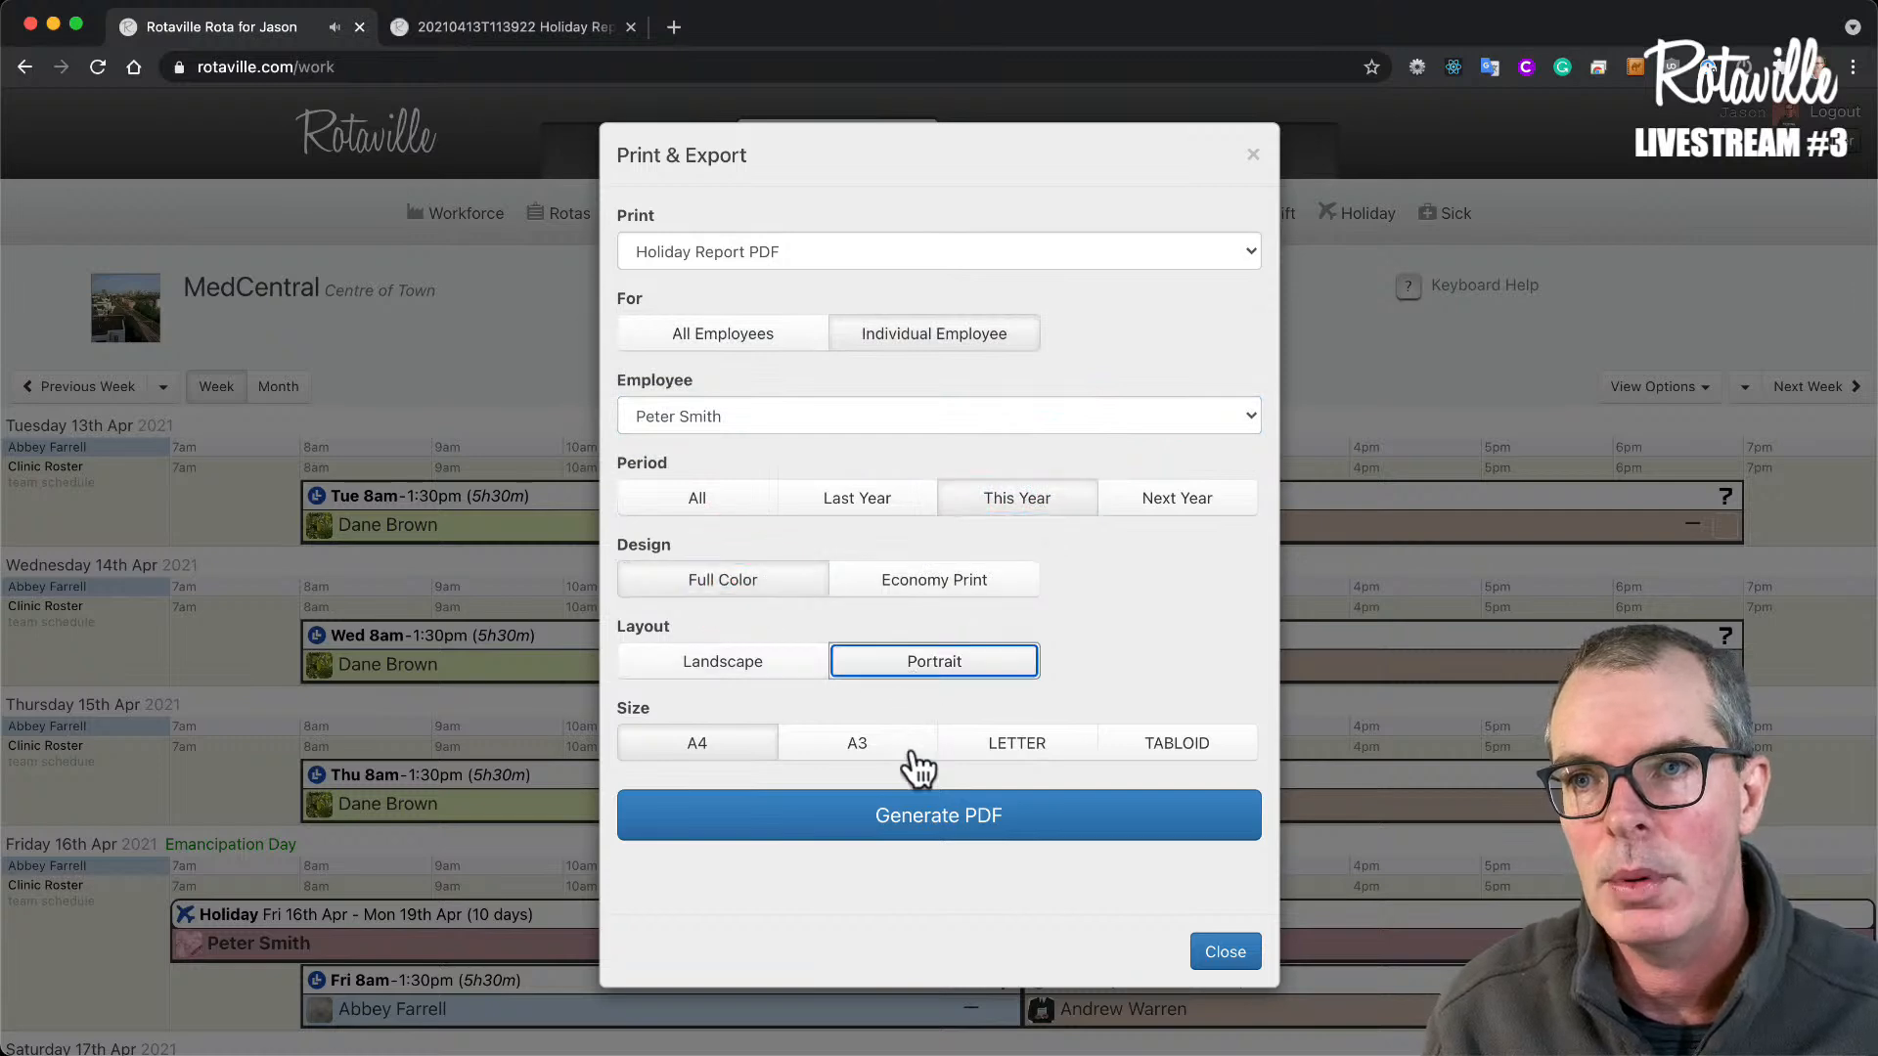
left_click(930, 821)
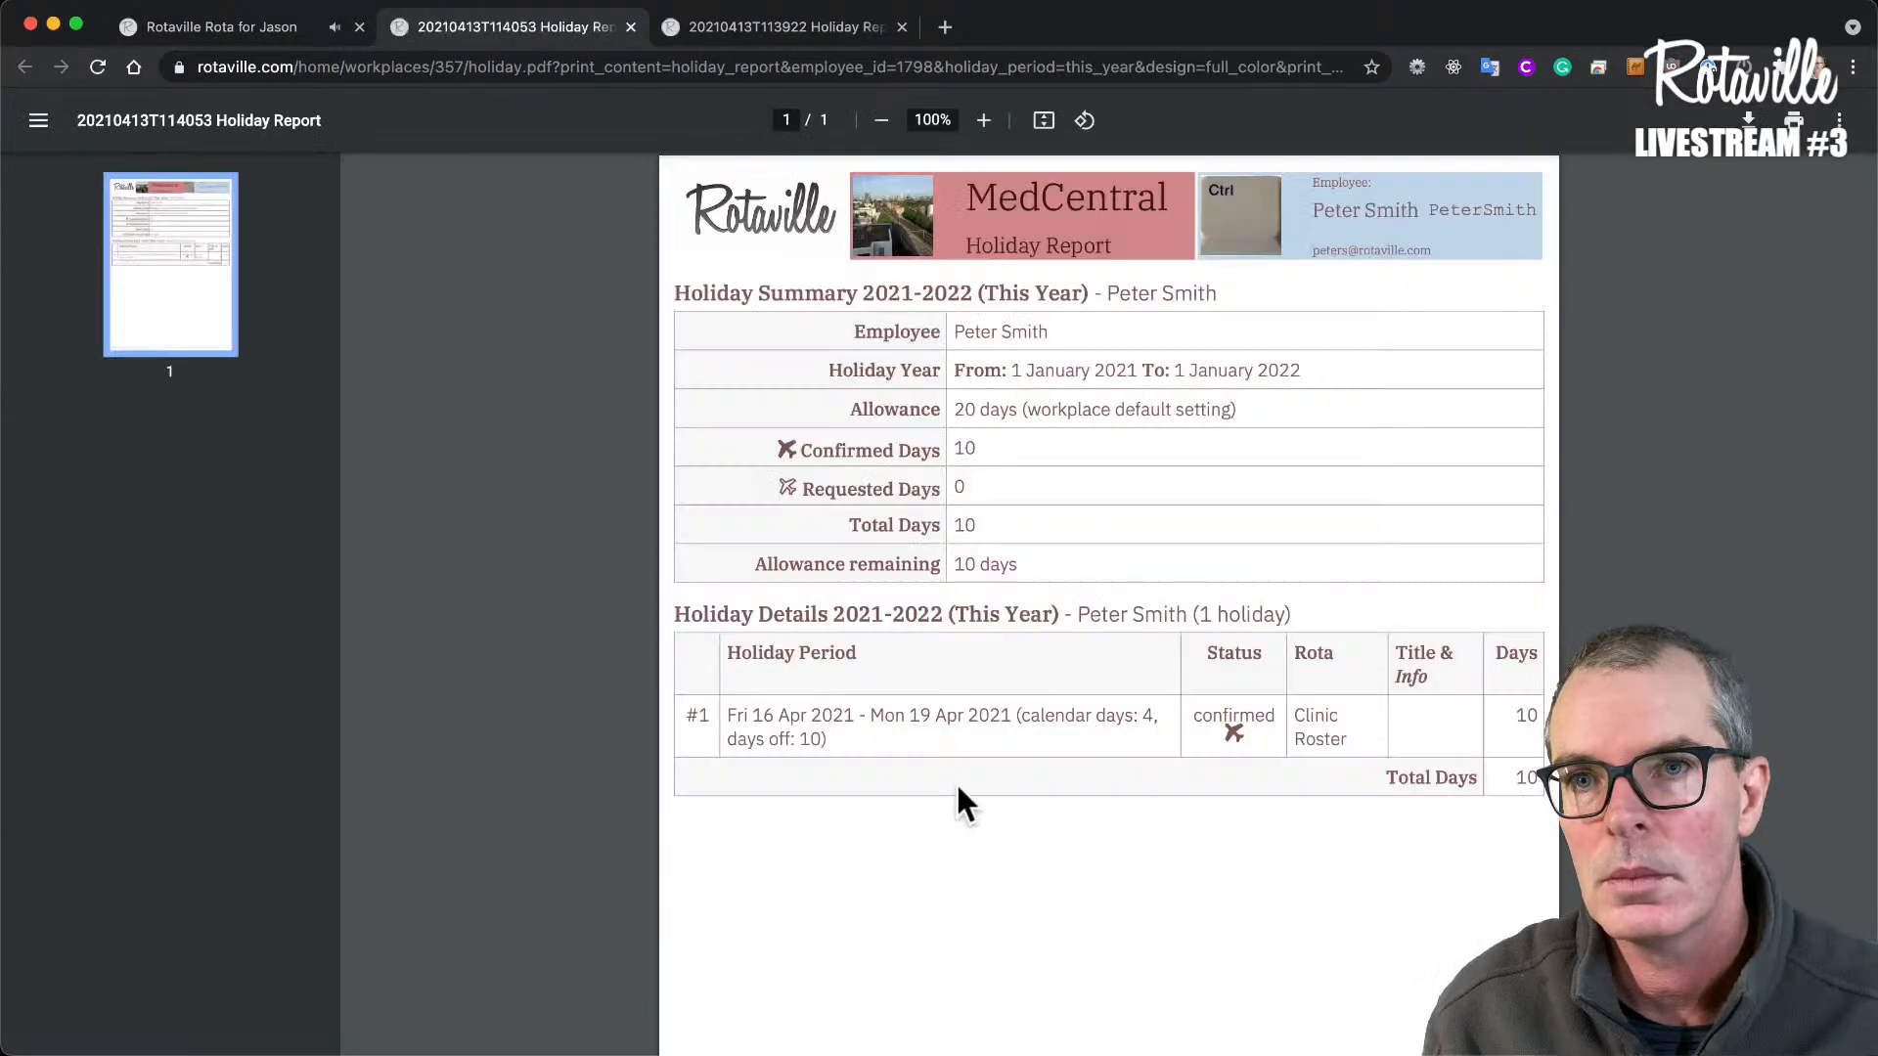
- Check the remaining allowance and holiday details in the This Year report, and close the Print & Export settings
scroll(822, 537, "down", 1)
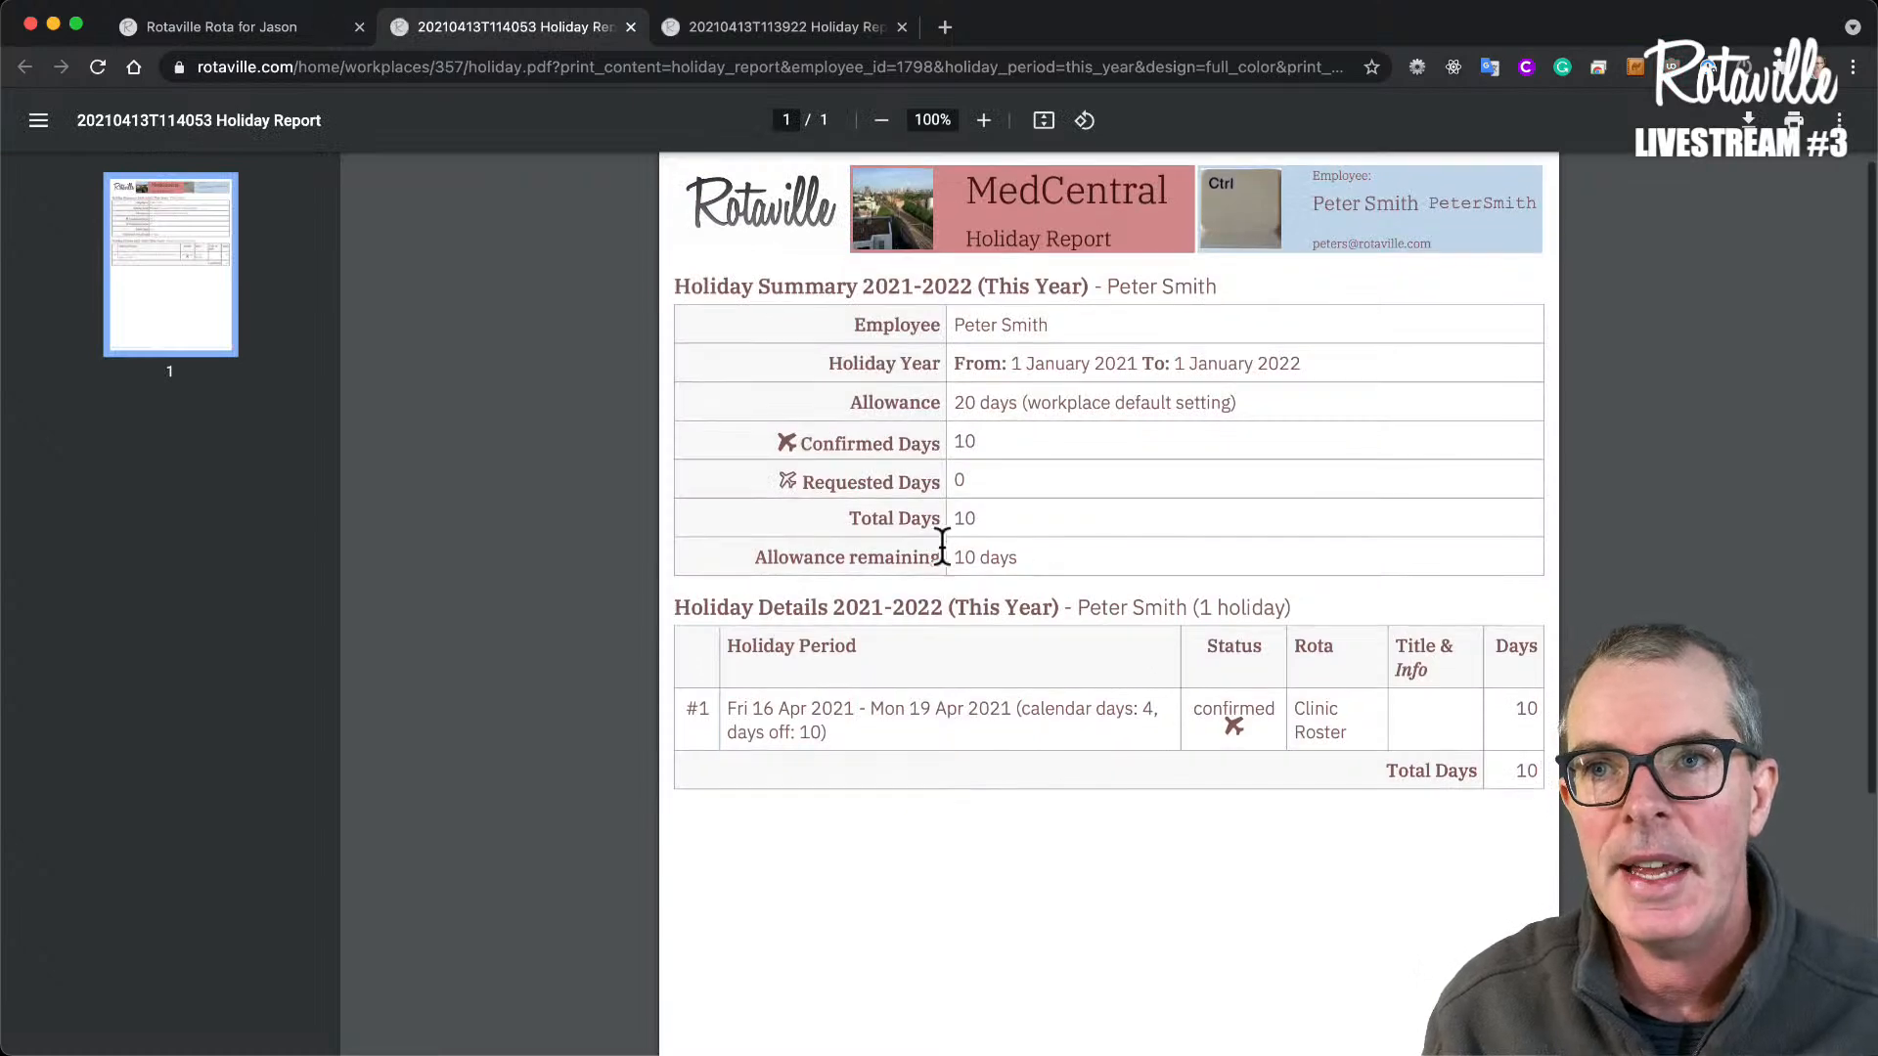
left_click_drag(947, 554, 1007, 554)
scroll(978, 489, "down", 1)
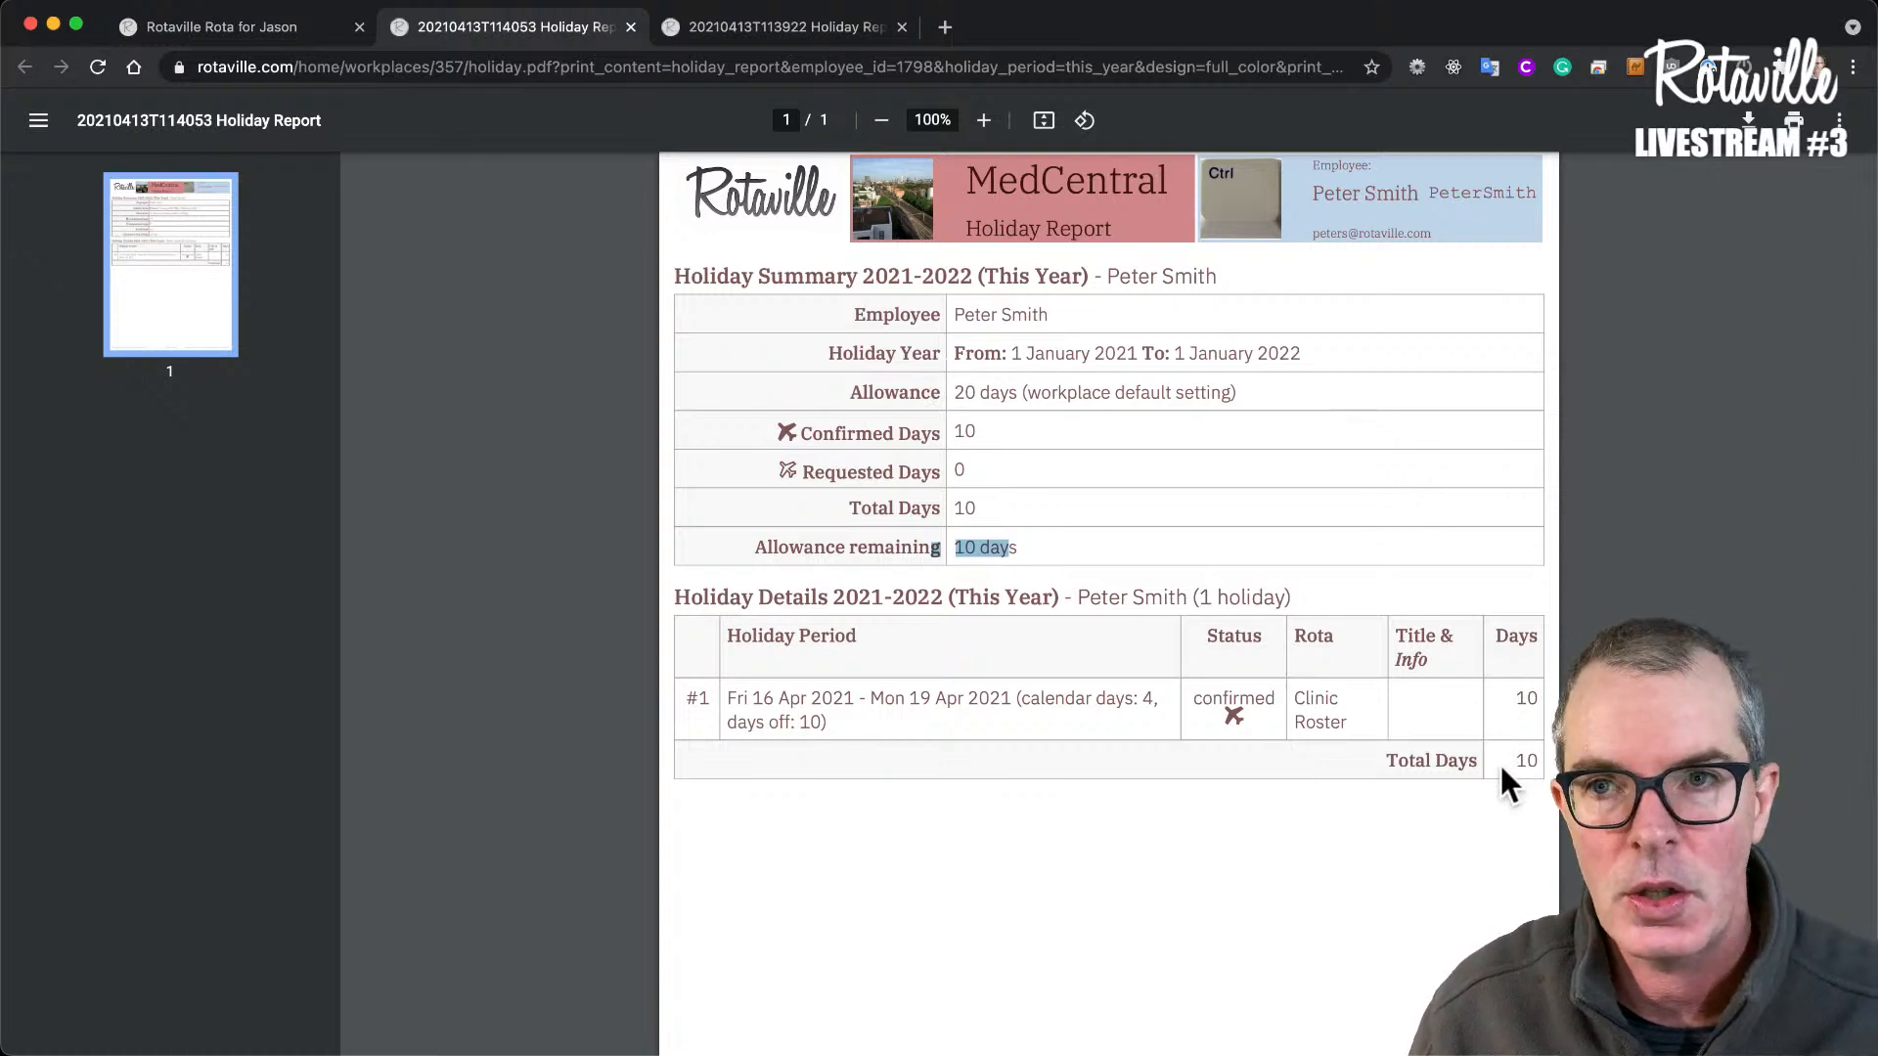
left_click_drag(1192, 598, 1289, 596)
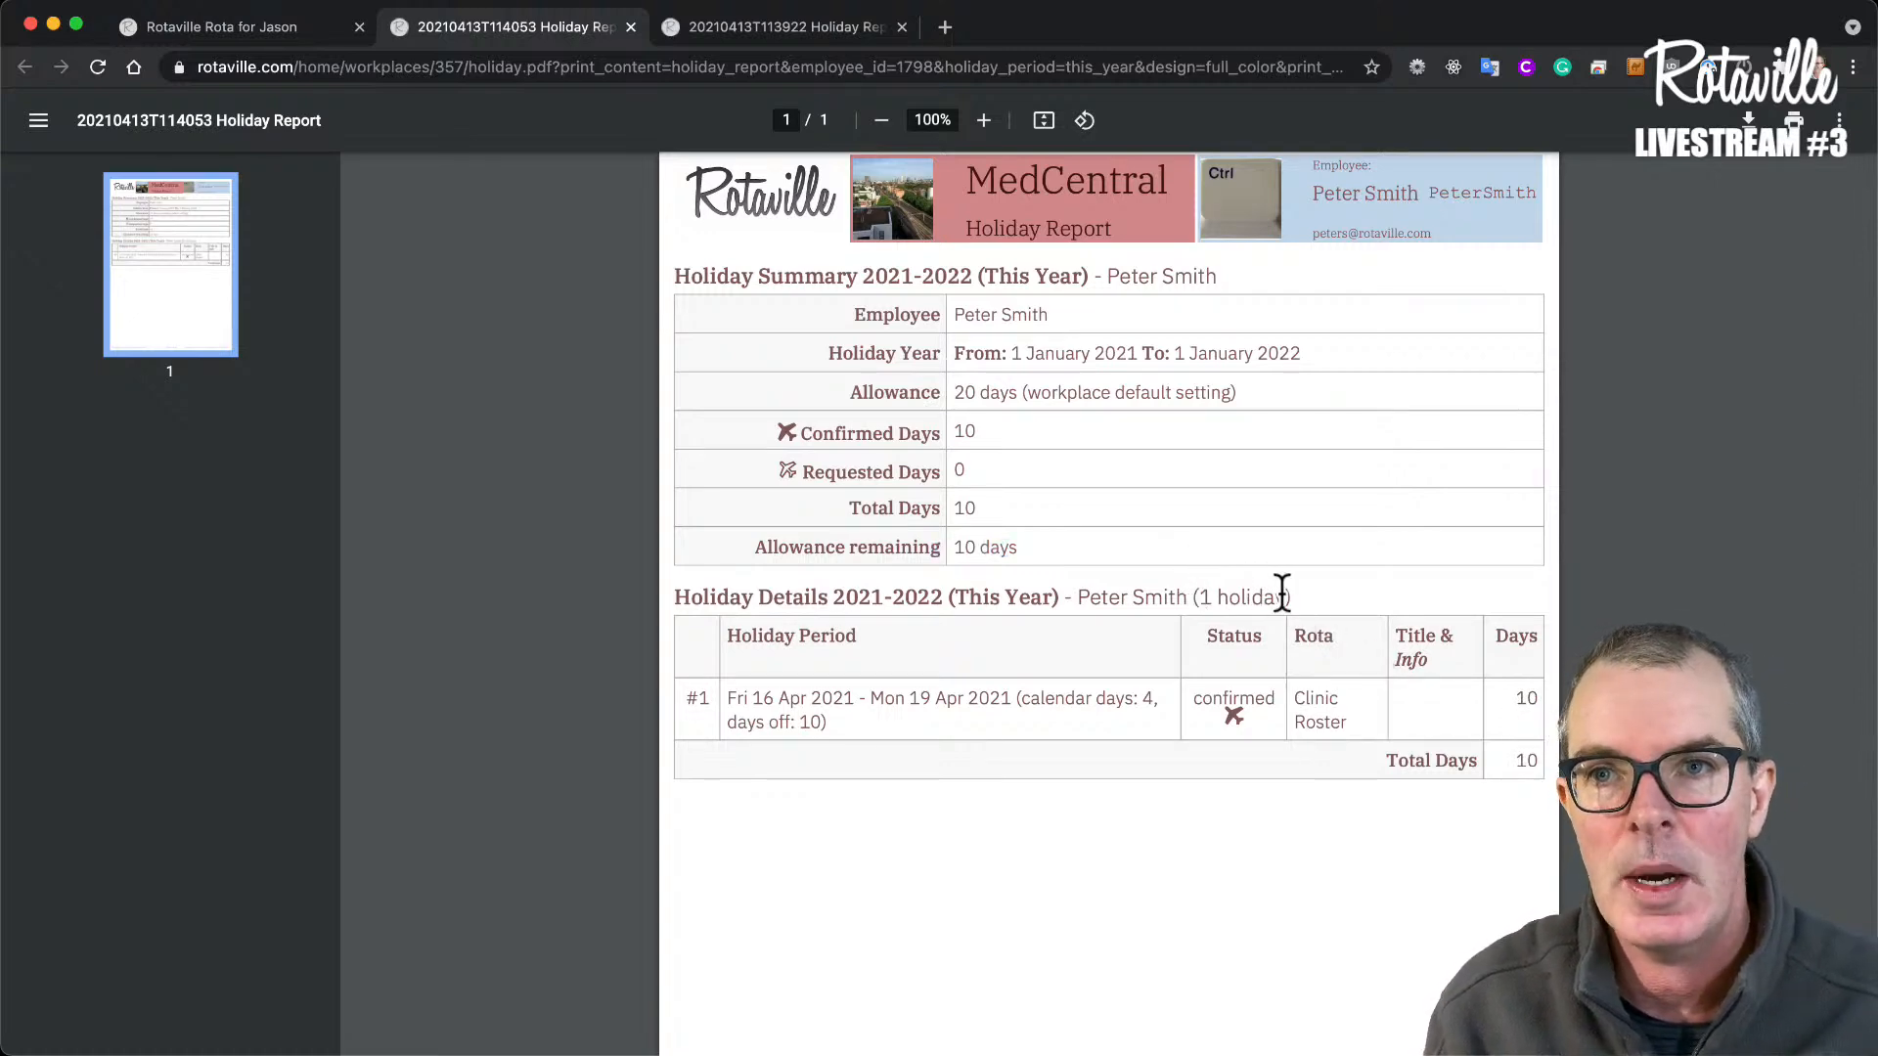
scroll(1271, 591, "up", 1)
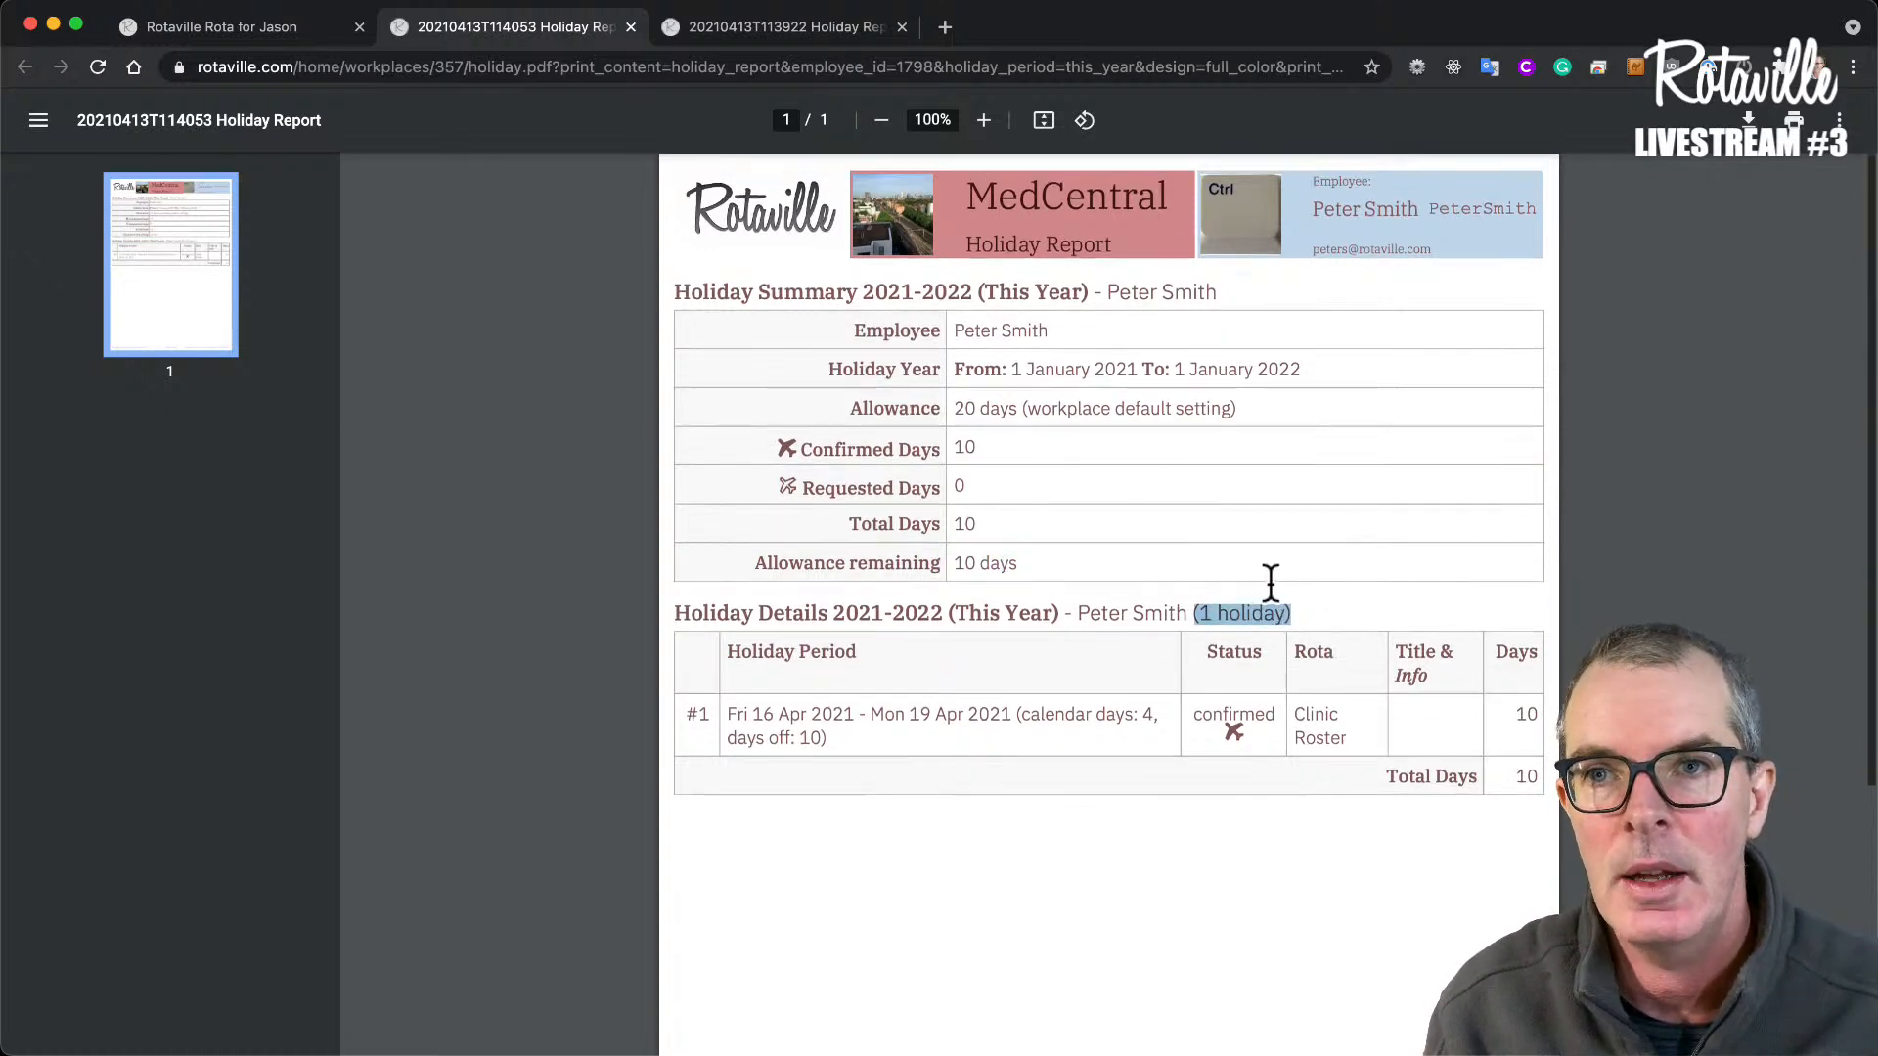
left_click(278, 24)
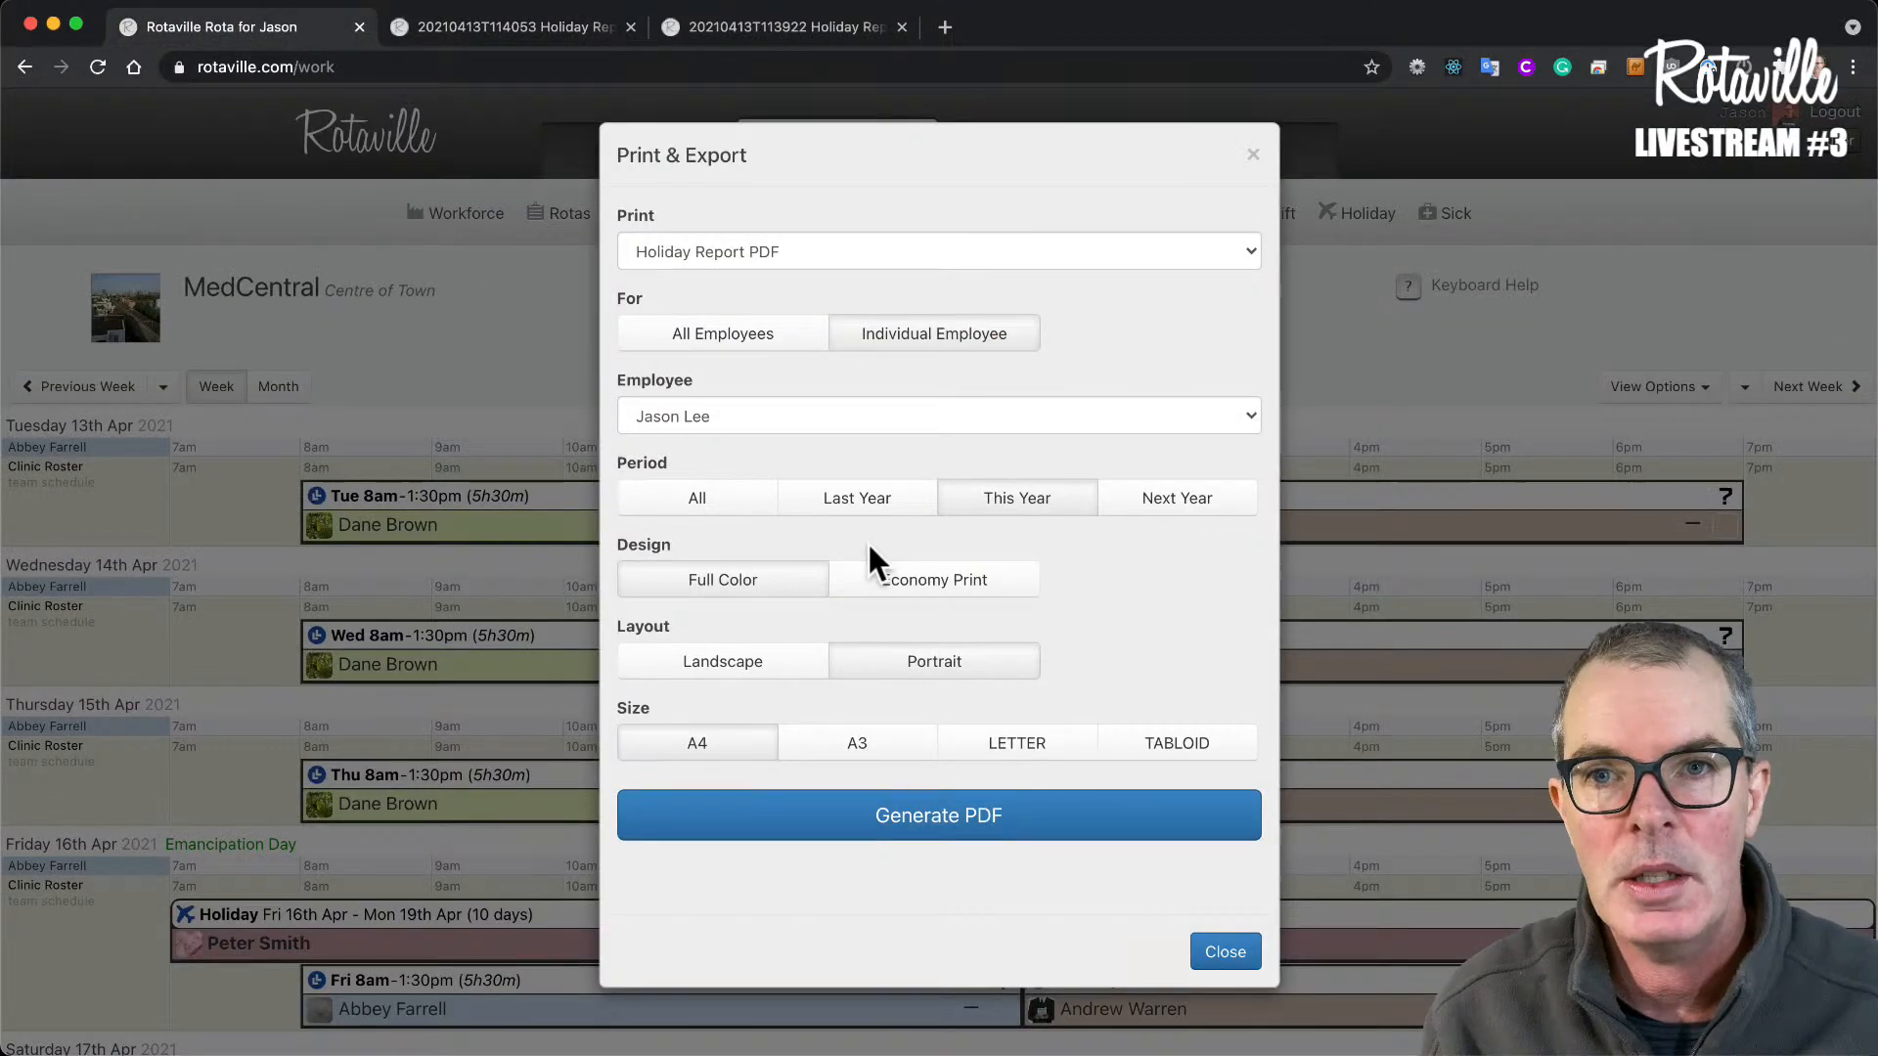
left_click(1226, 954)
- Override the Days Off of the Fri 16th to Mon 19th April holiday with 1.5 and update the holiday
scroll(738, 859, "down", 1)
left_click(737, 859)
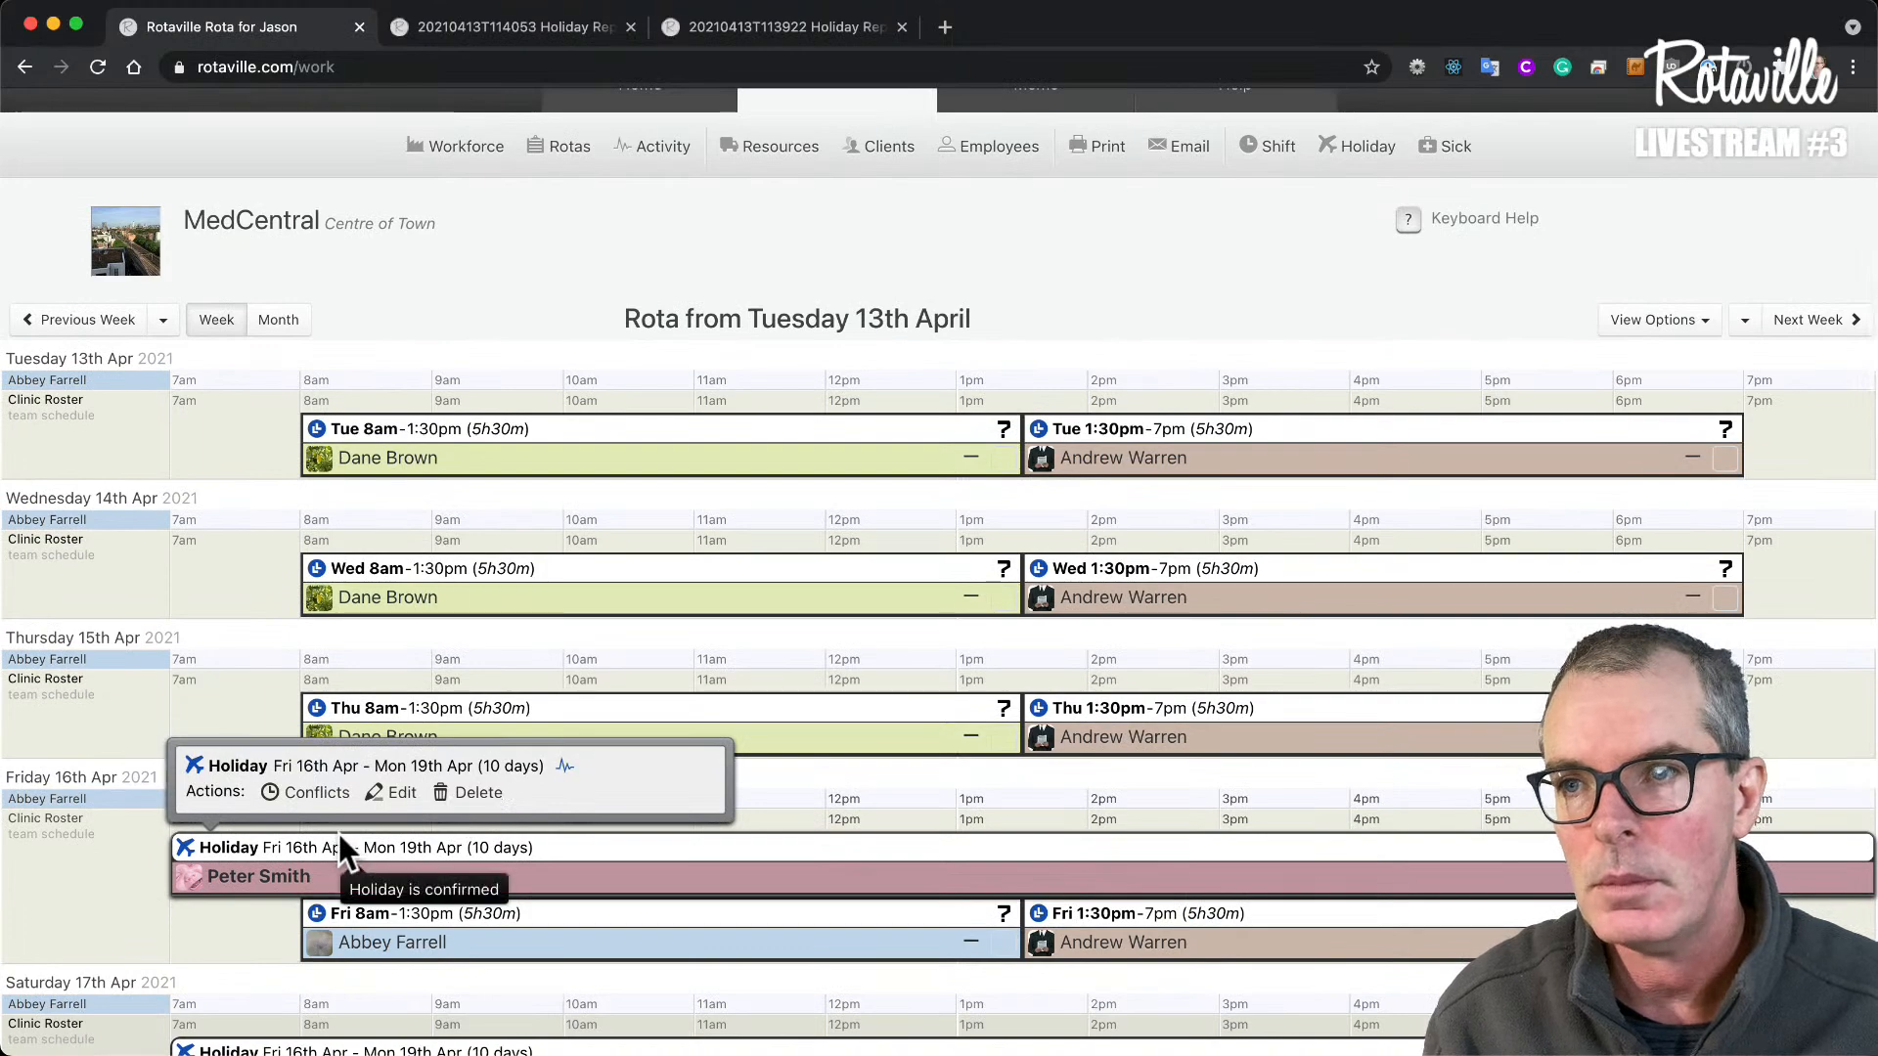
left_click(401, 792)
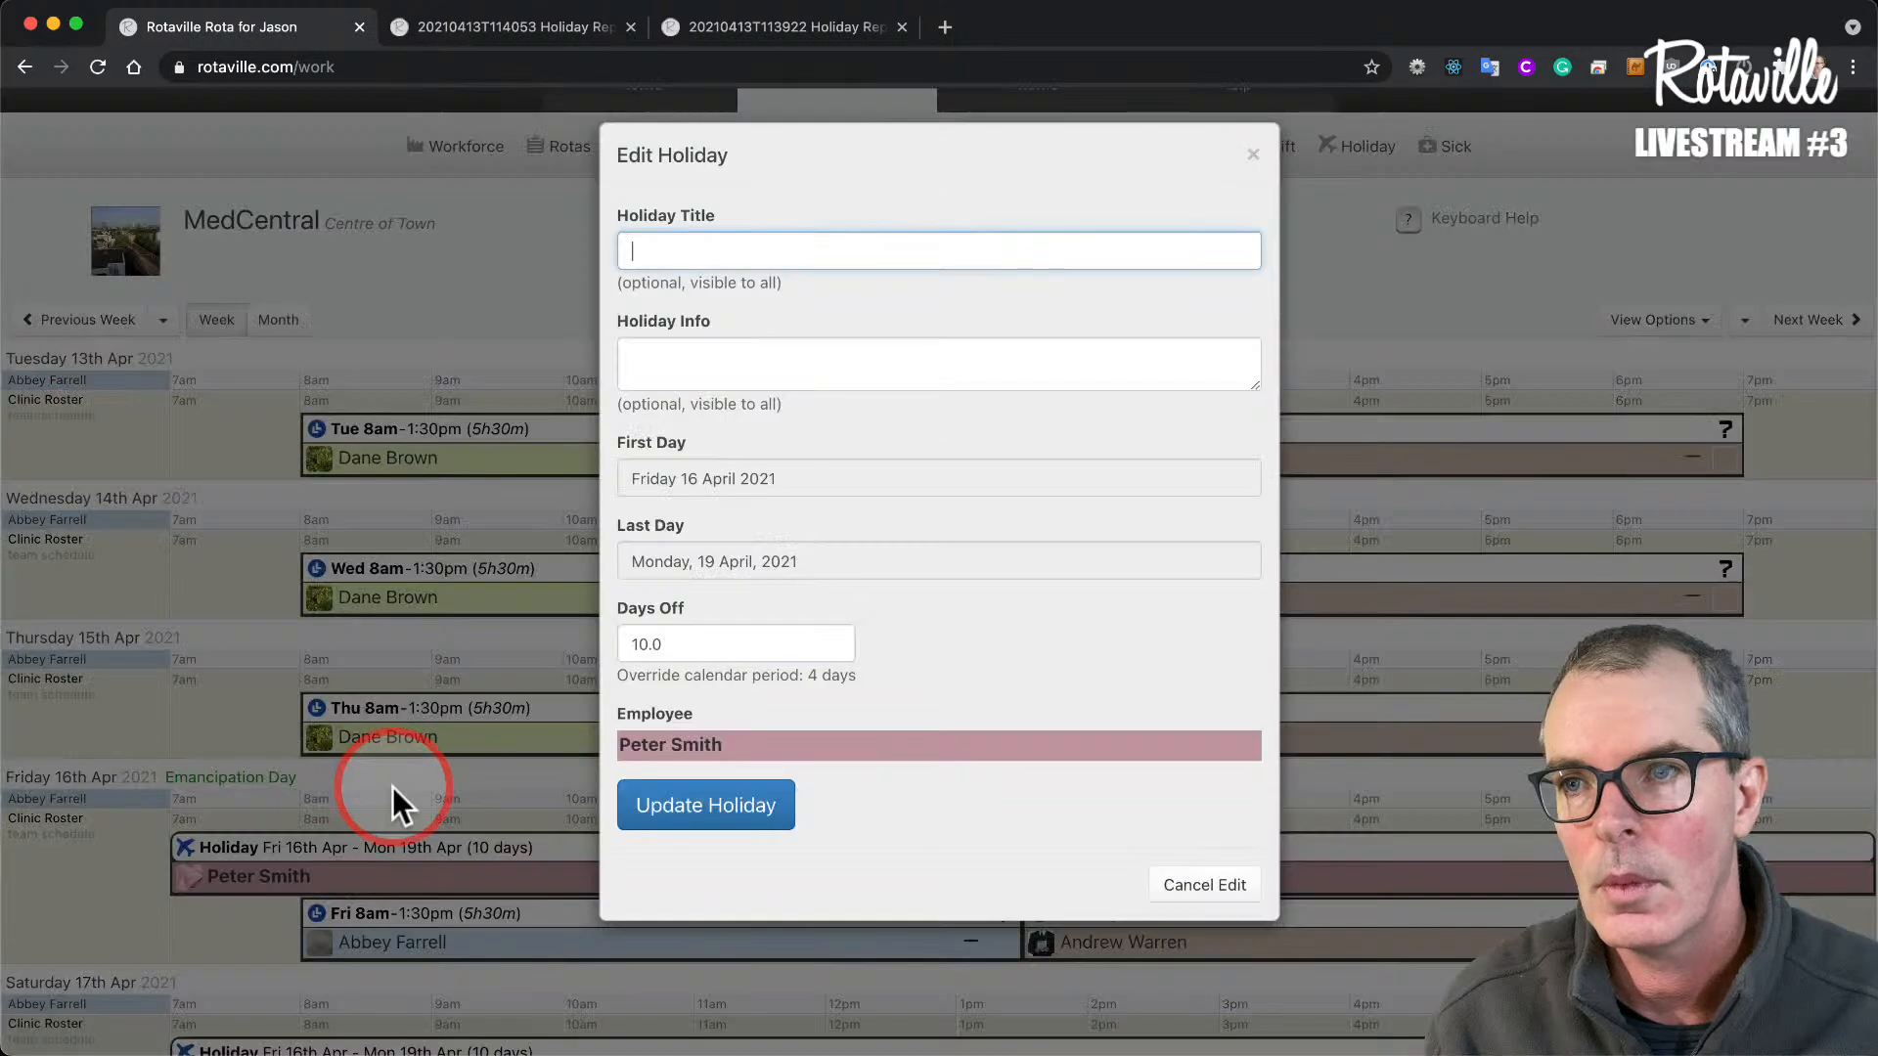
left_click(718, 643)
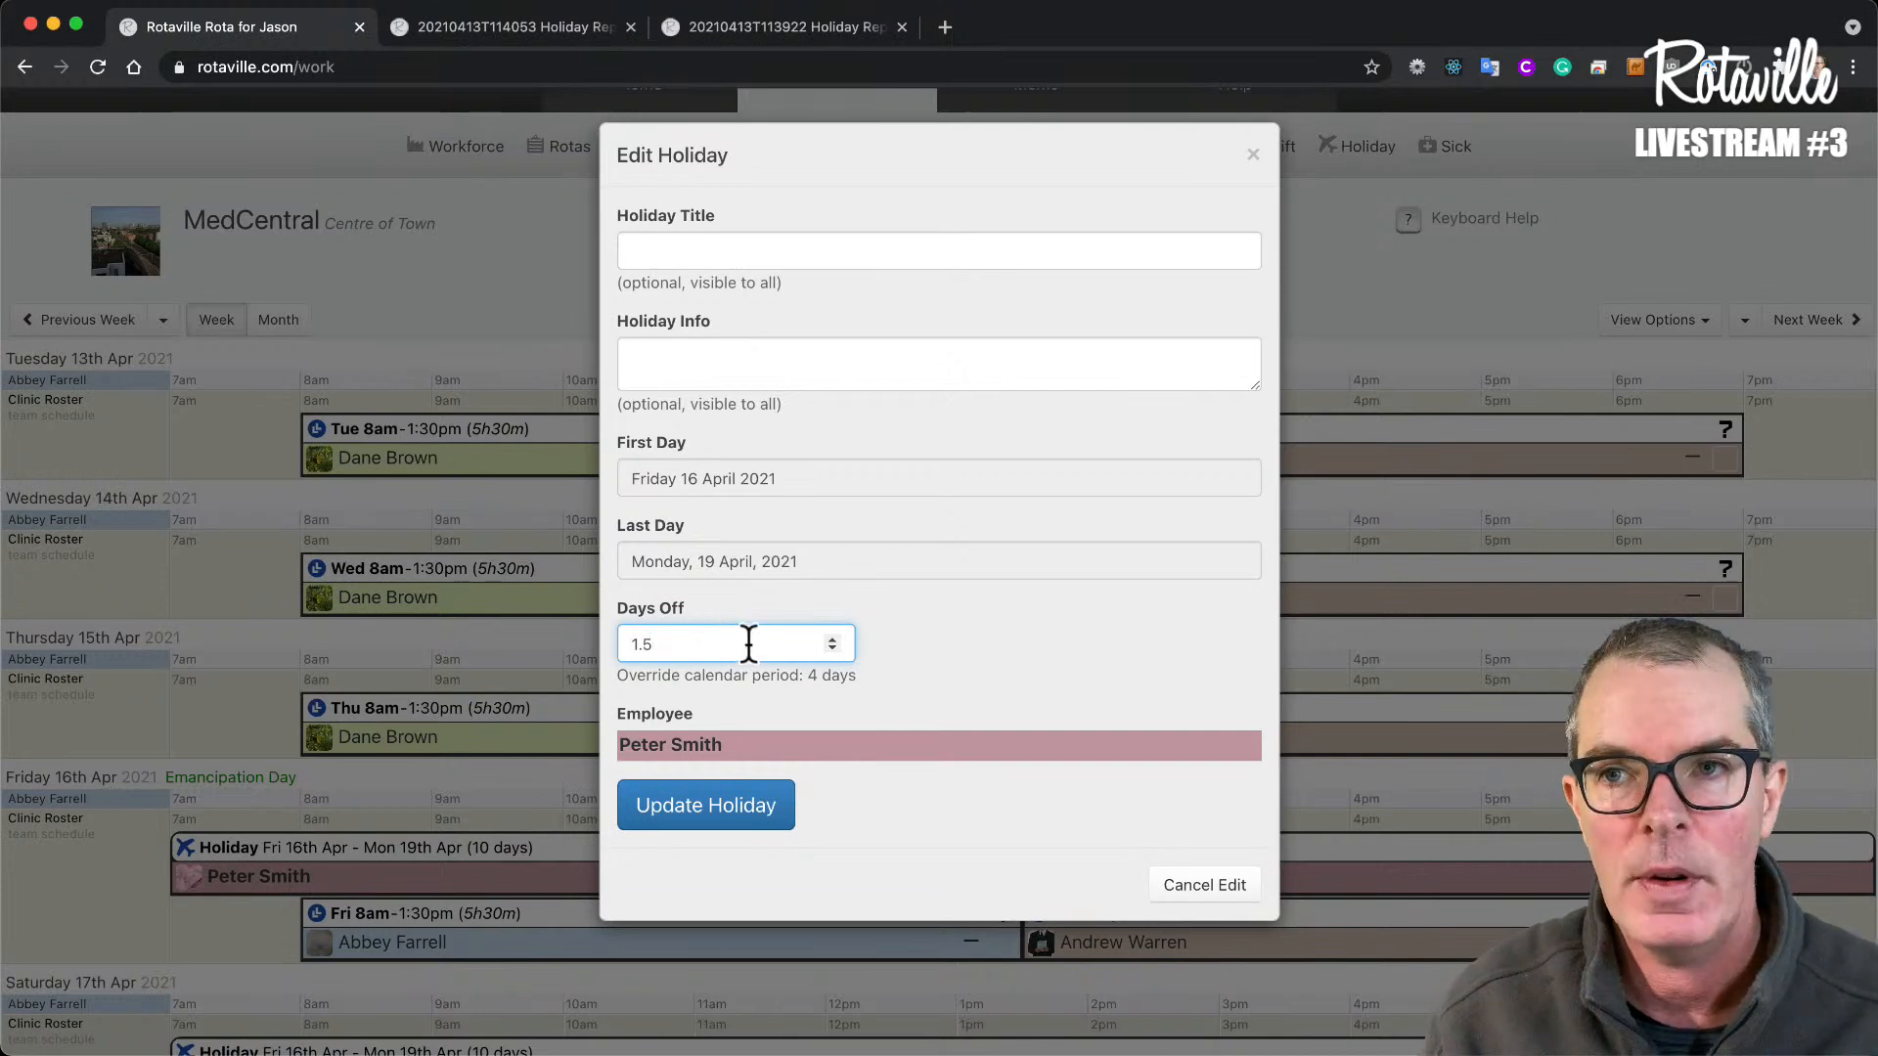
left_click(717, 805)
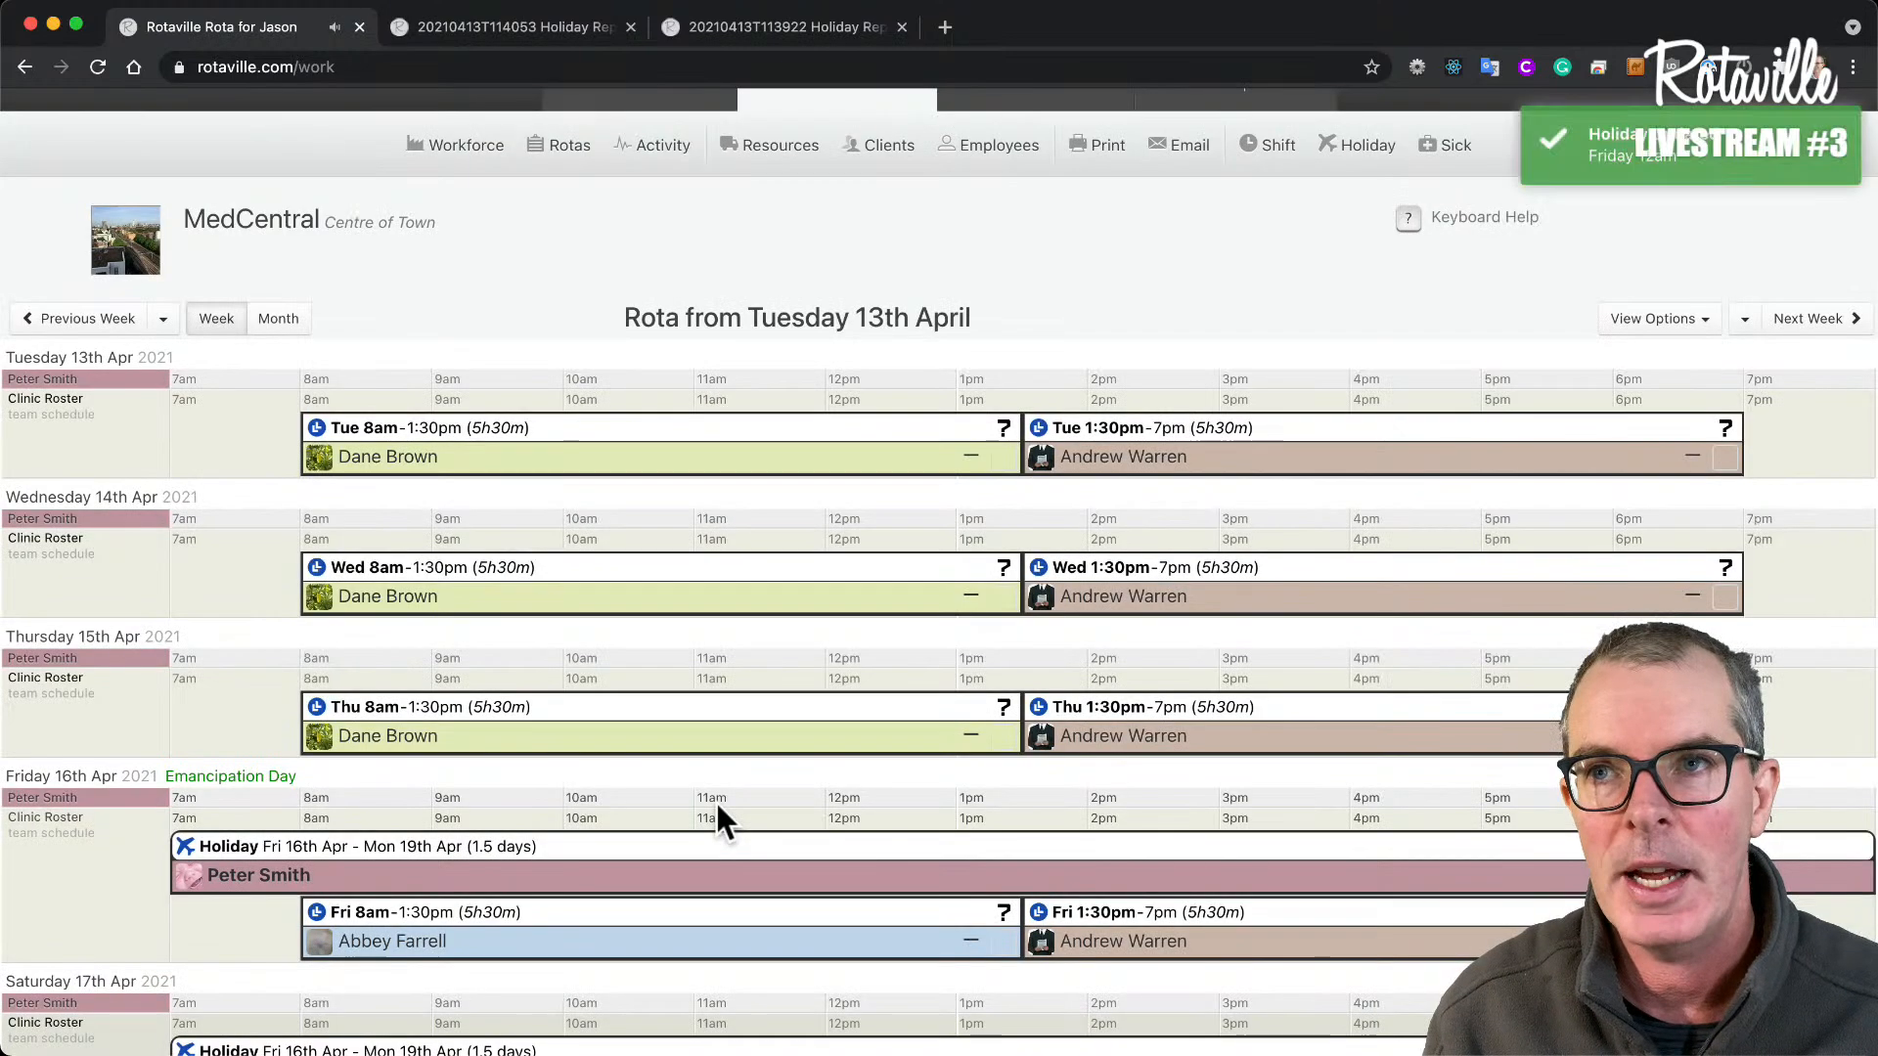
- Reload the This Year holiday report and check the holiday's updated days off
left_click(489, 27)
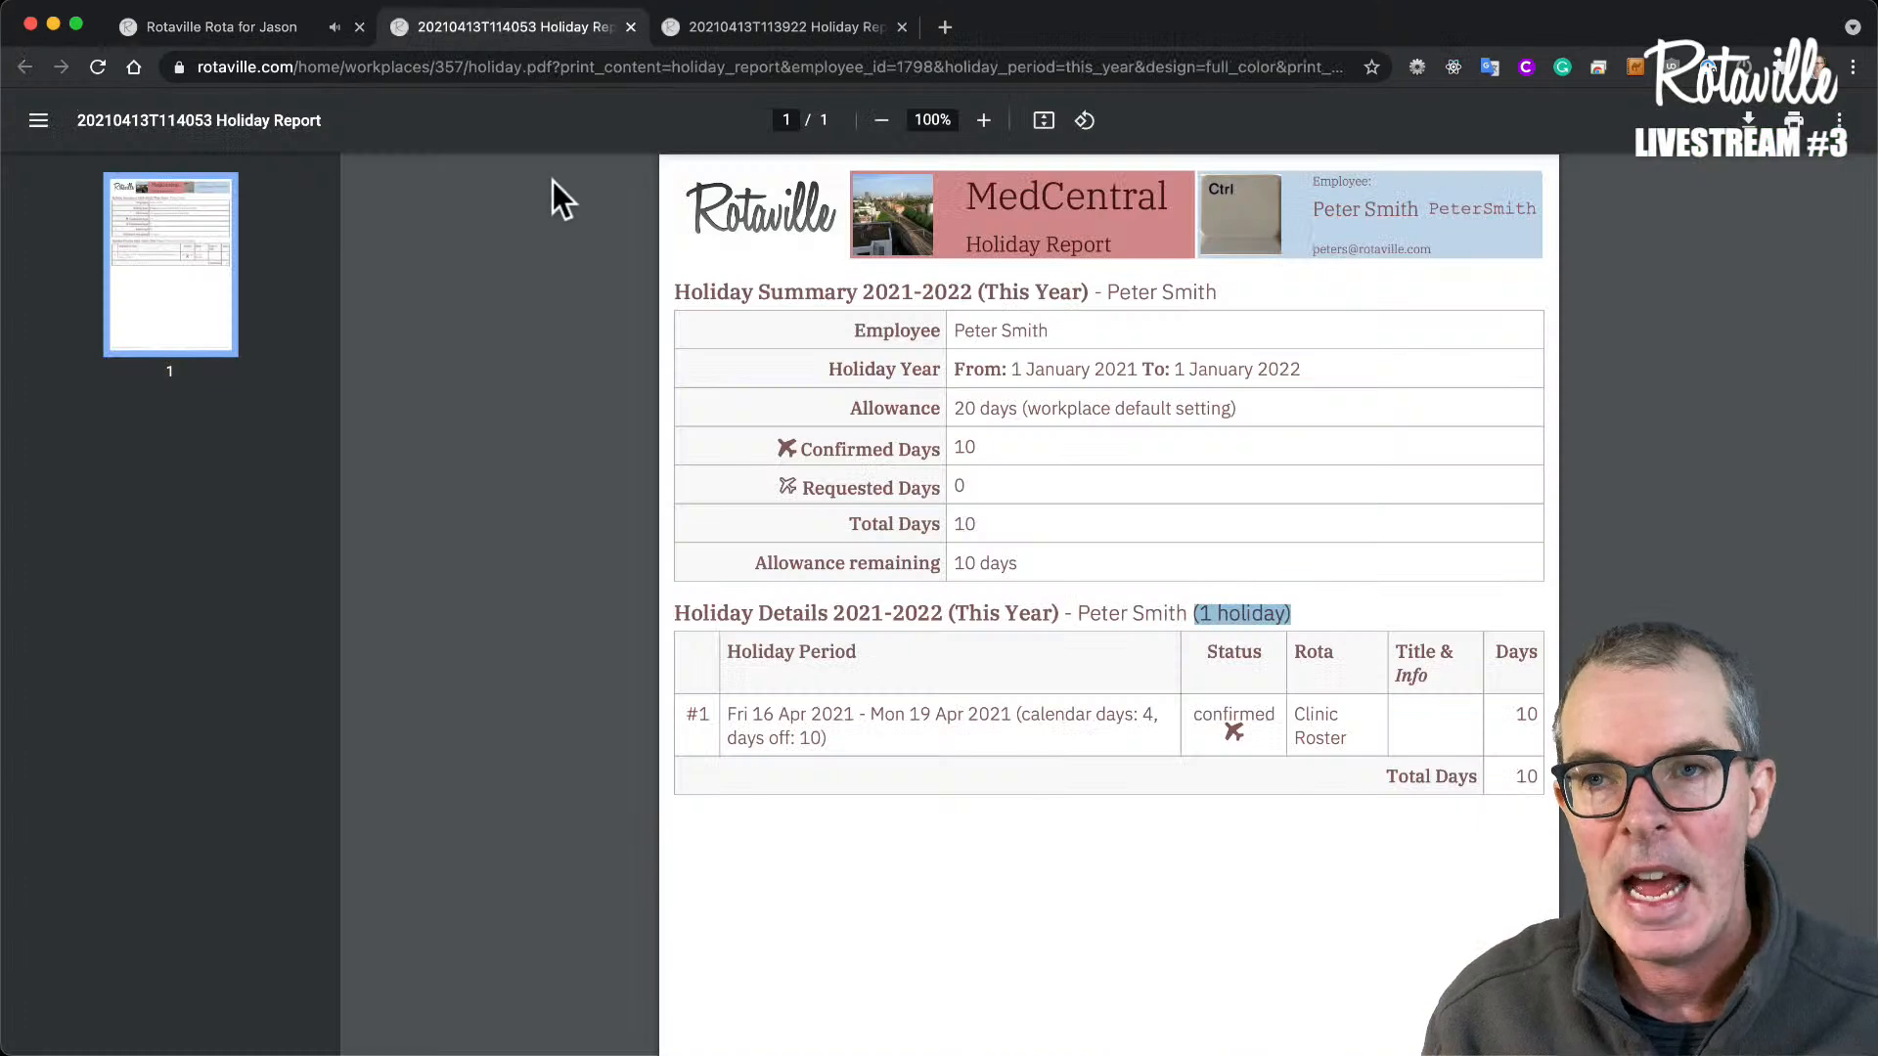
key("super+r")
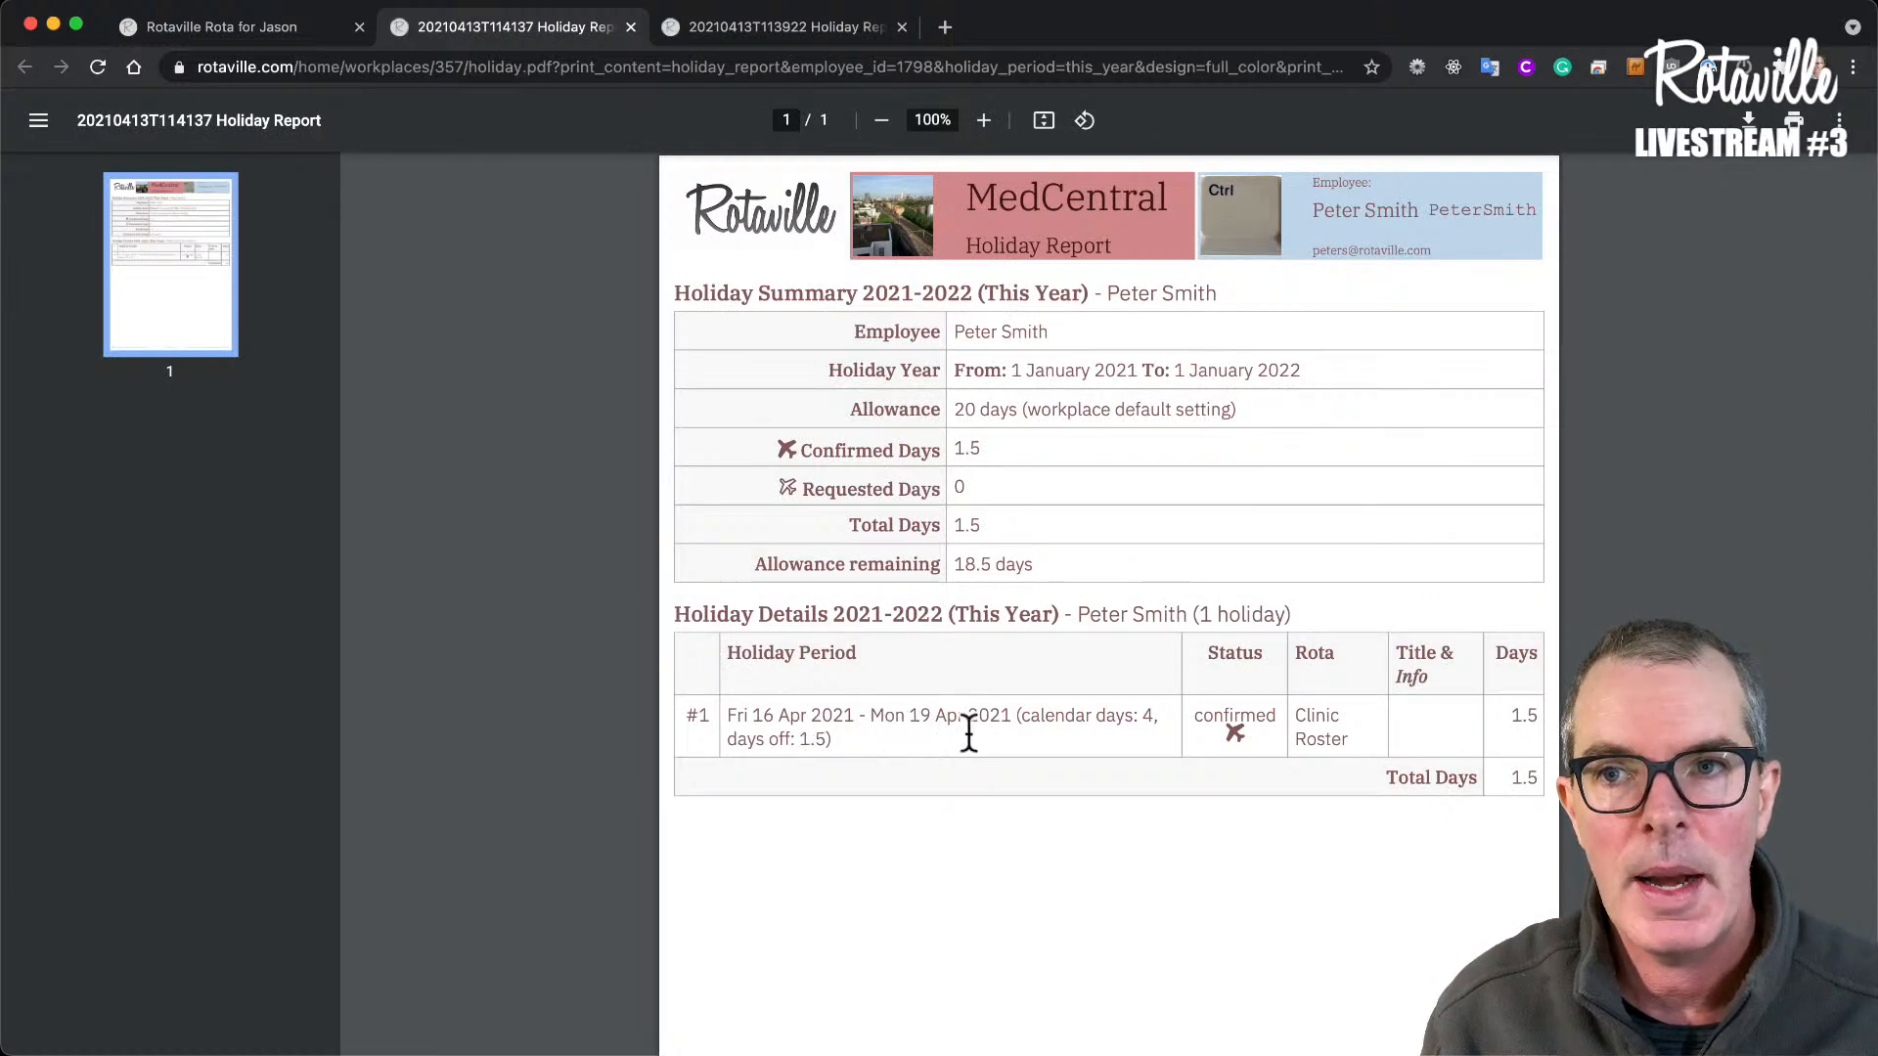
left_click_drag(749, 738, 831, 739)
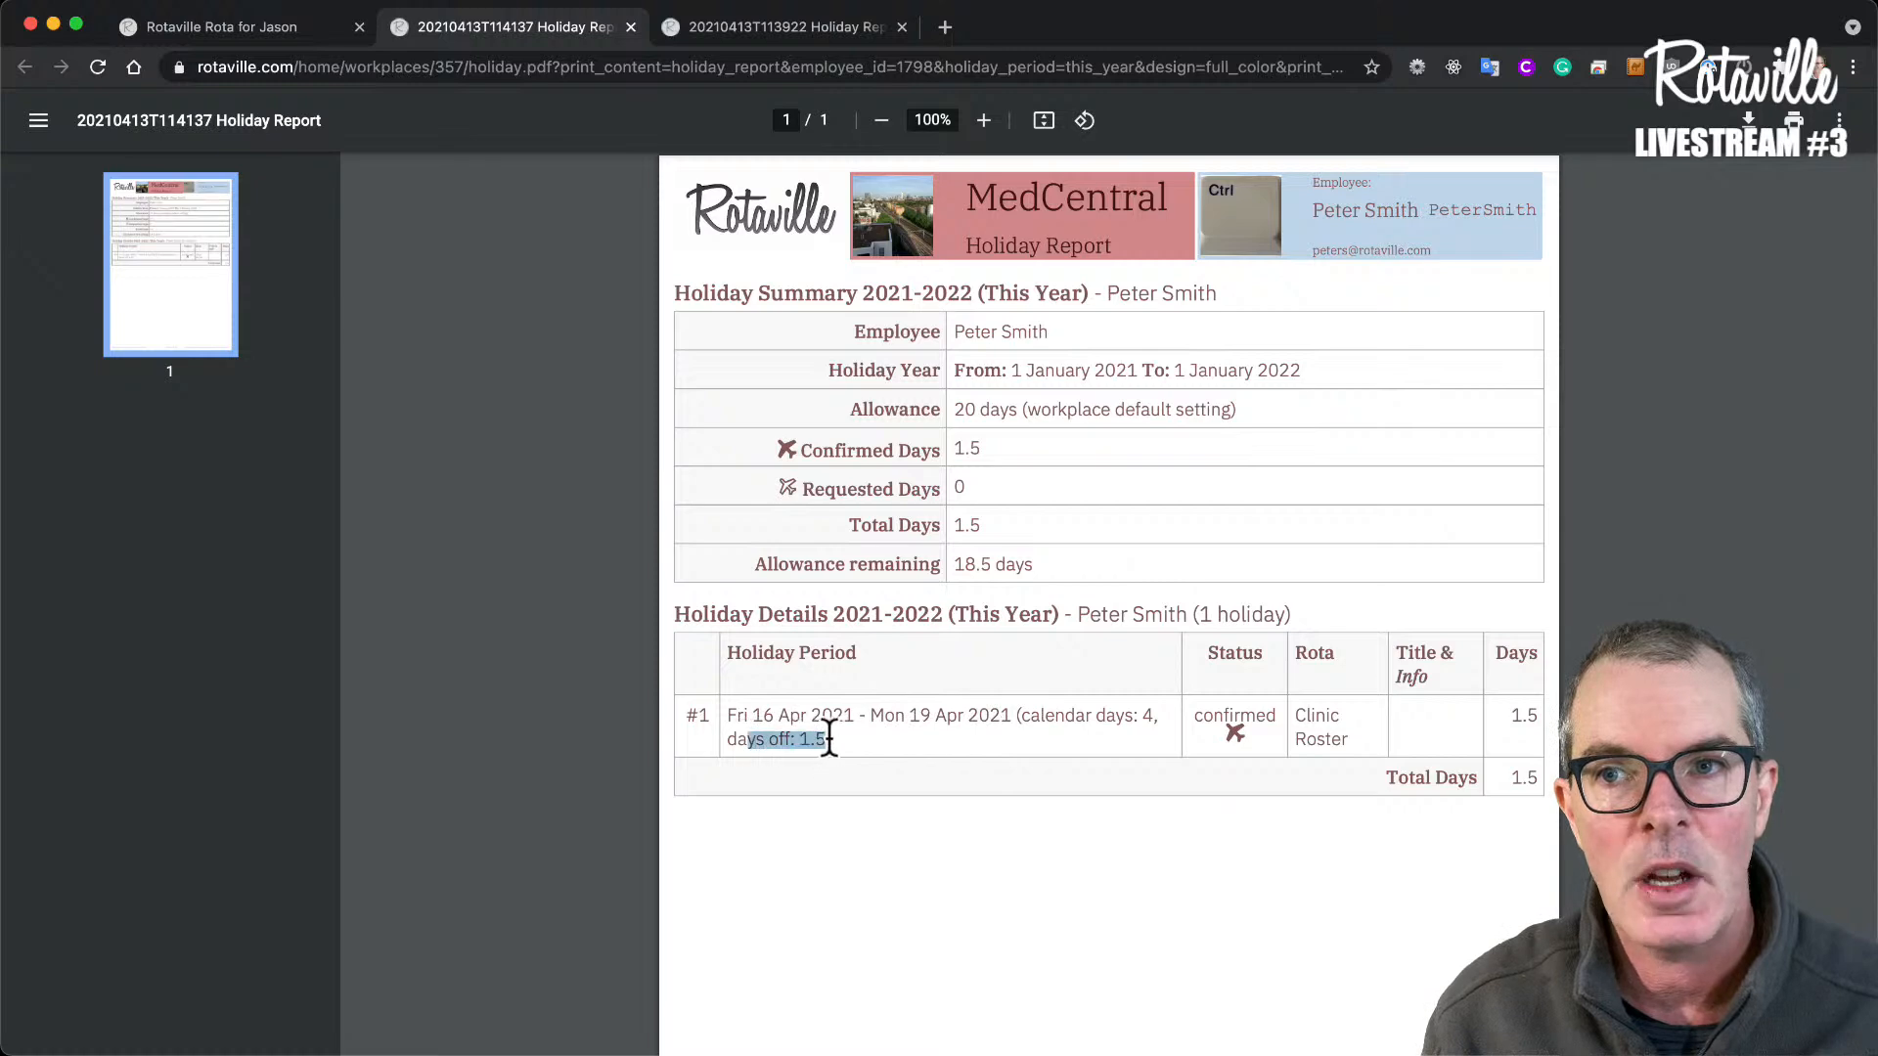
left_click(831, 739)
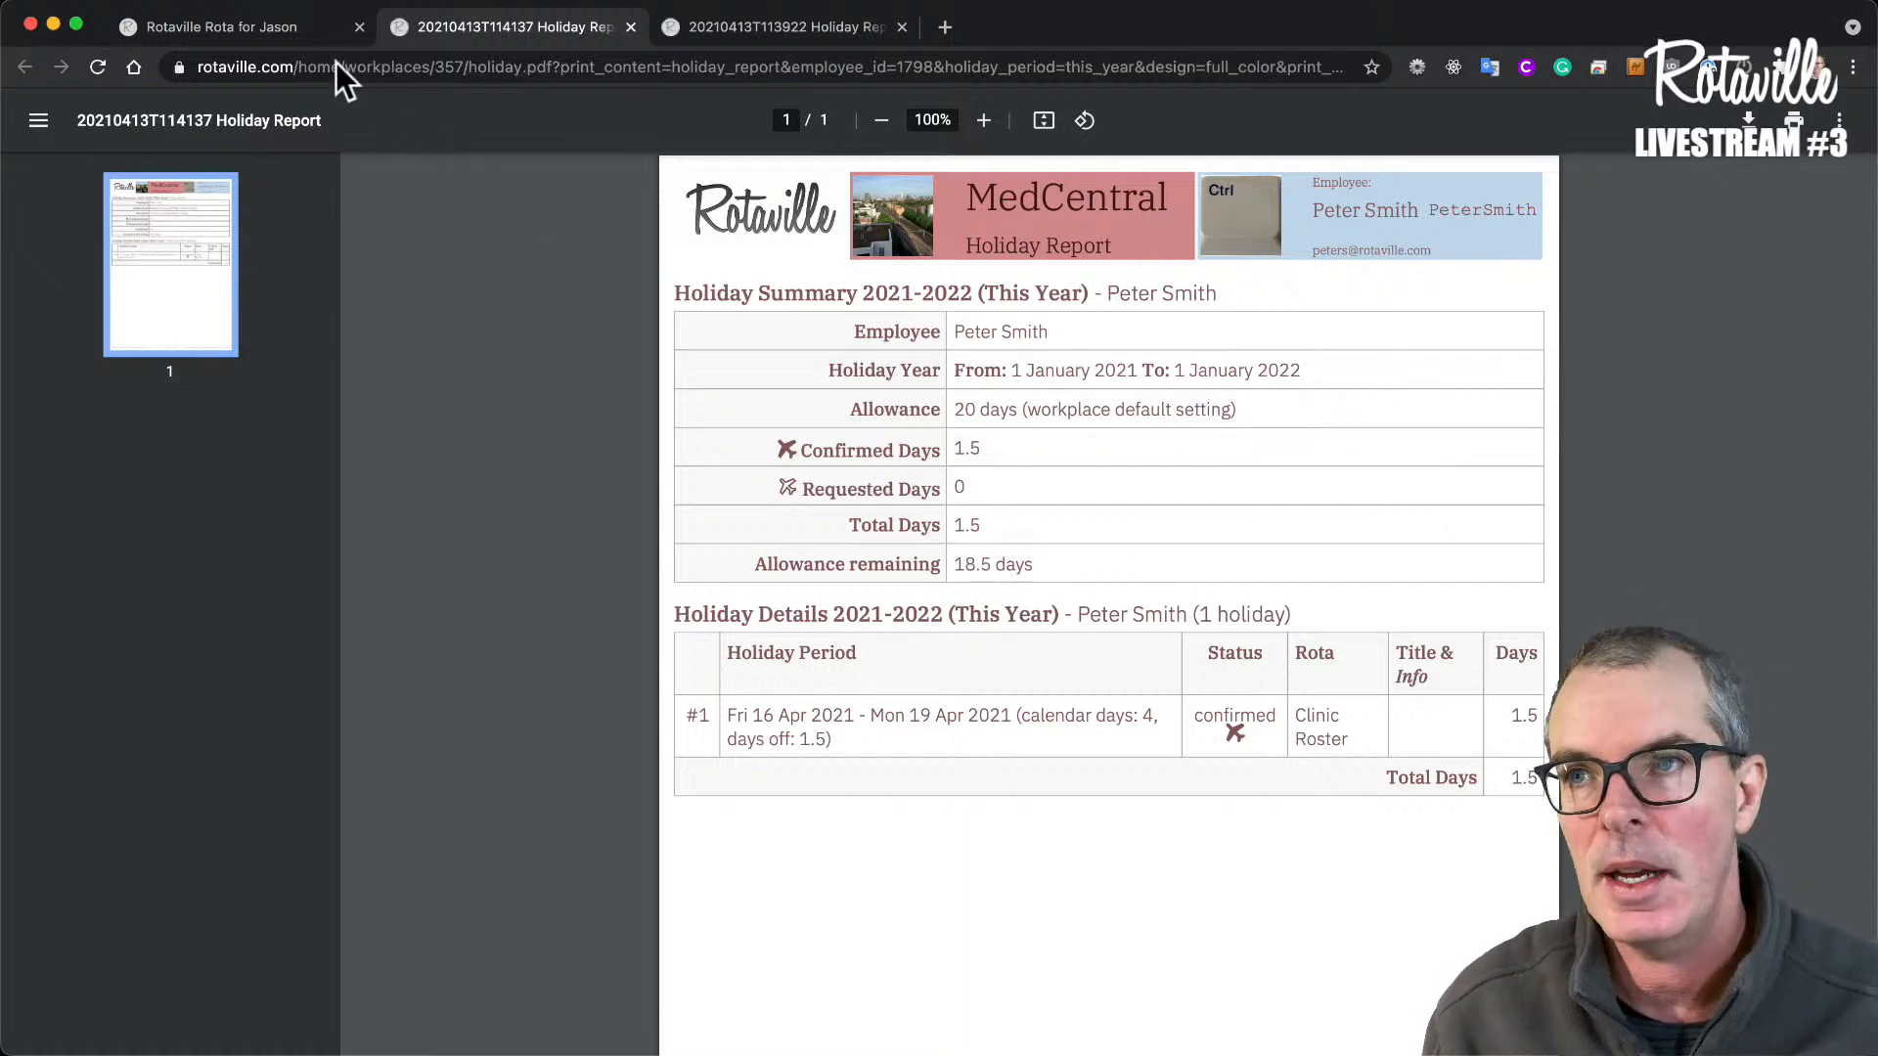
- Start a new sick leave in the rota for the employee on the weekday 1:30pm-7pm shifts, with Wednesday 14 April 2021 as last day
left_click(281, 28)
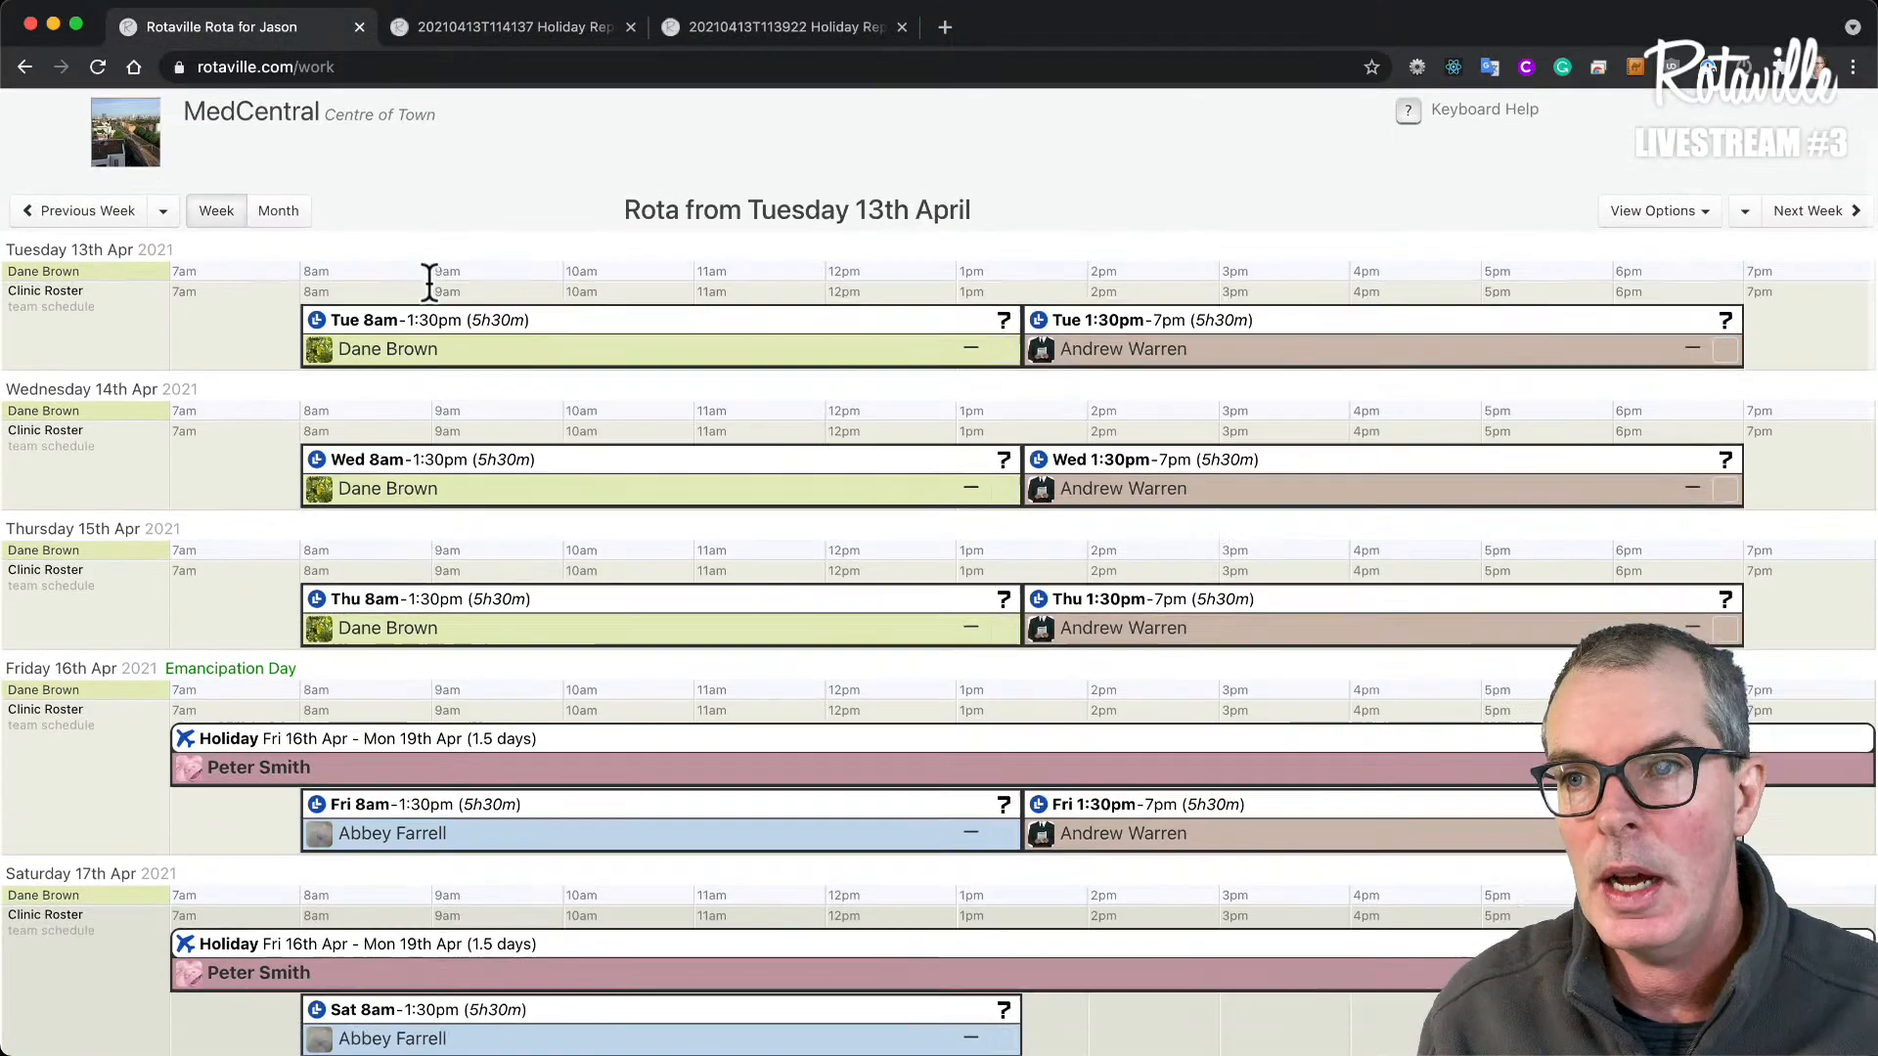
left_click(806, 319)
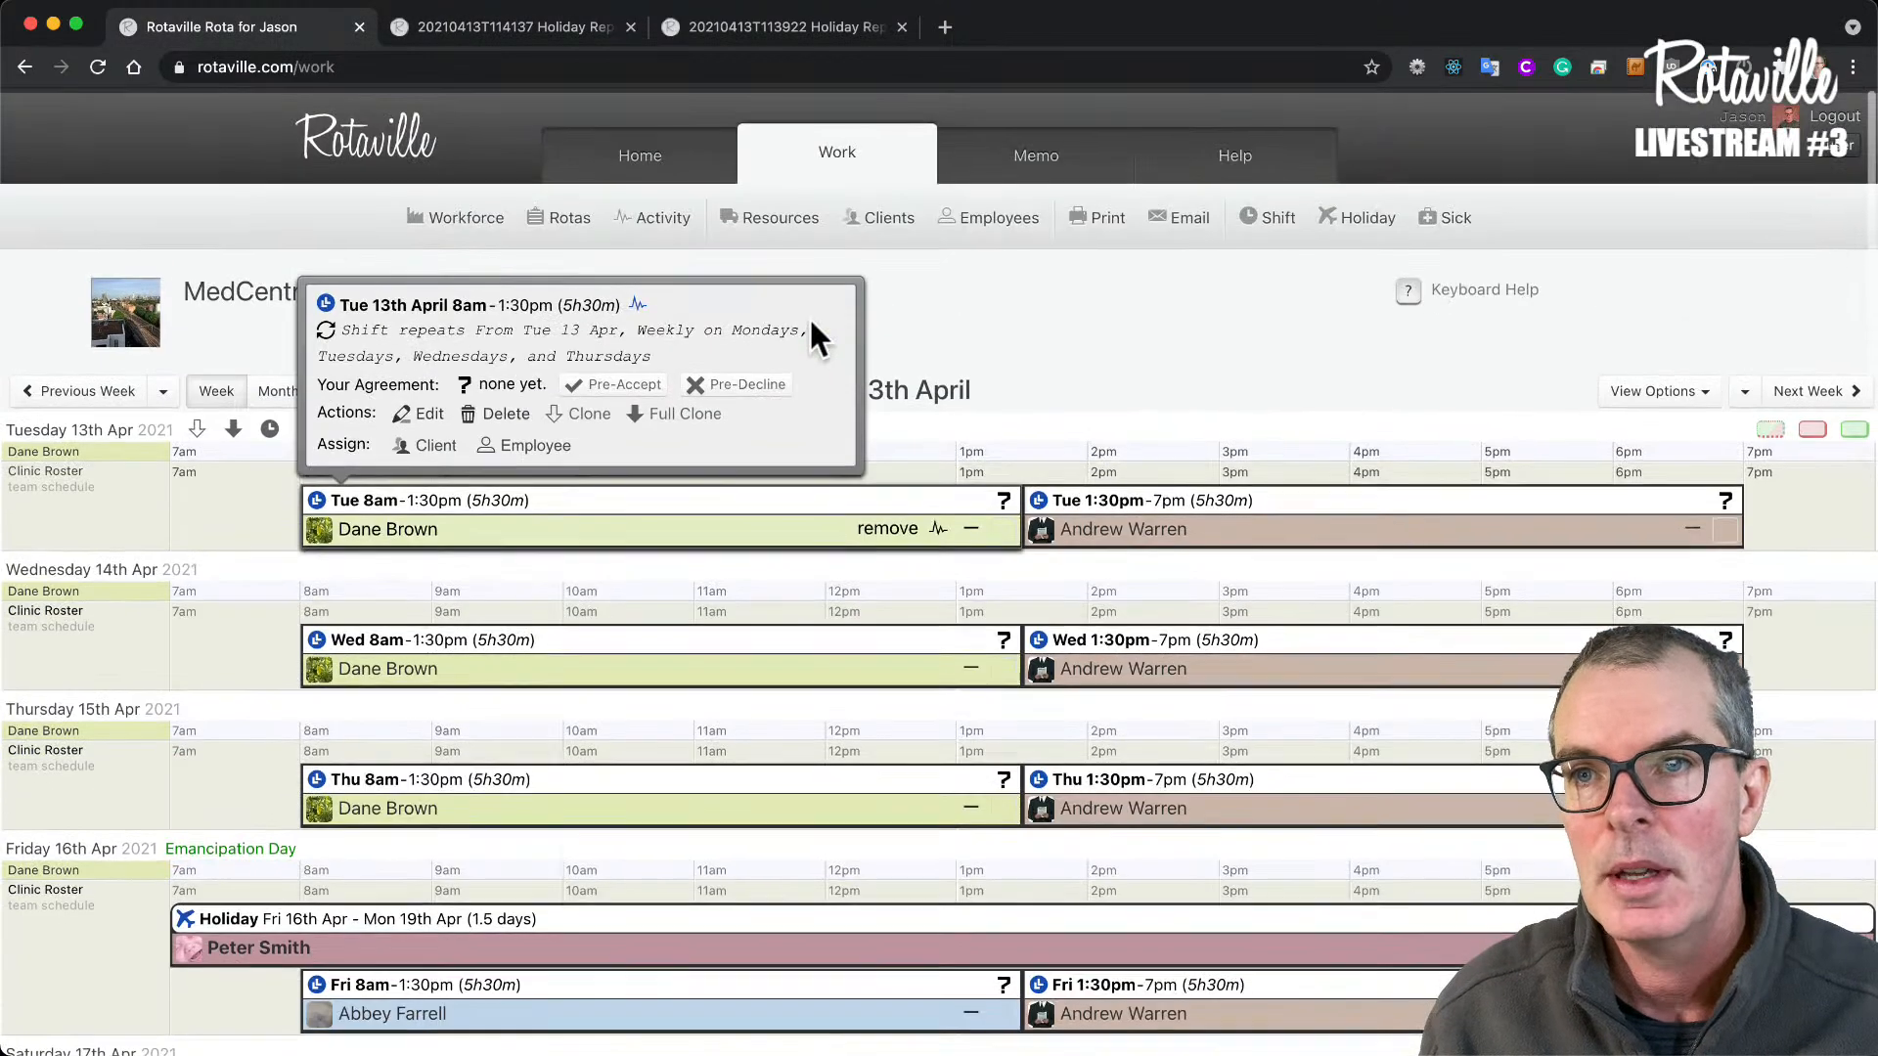
left_click(1439, 231)
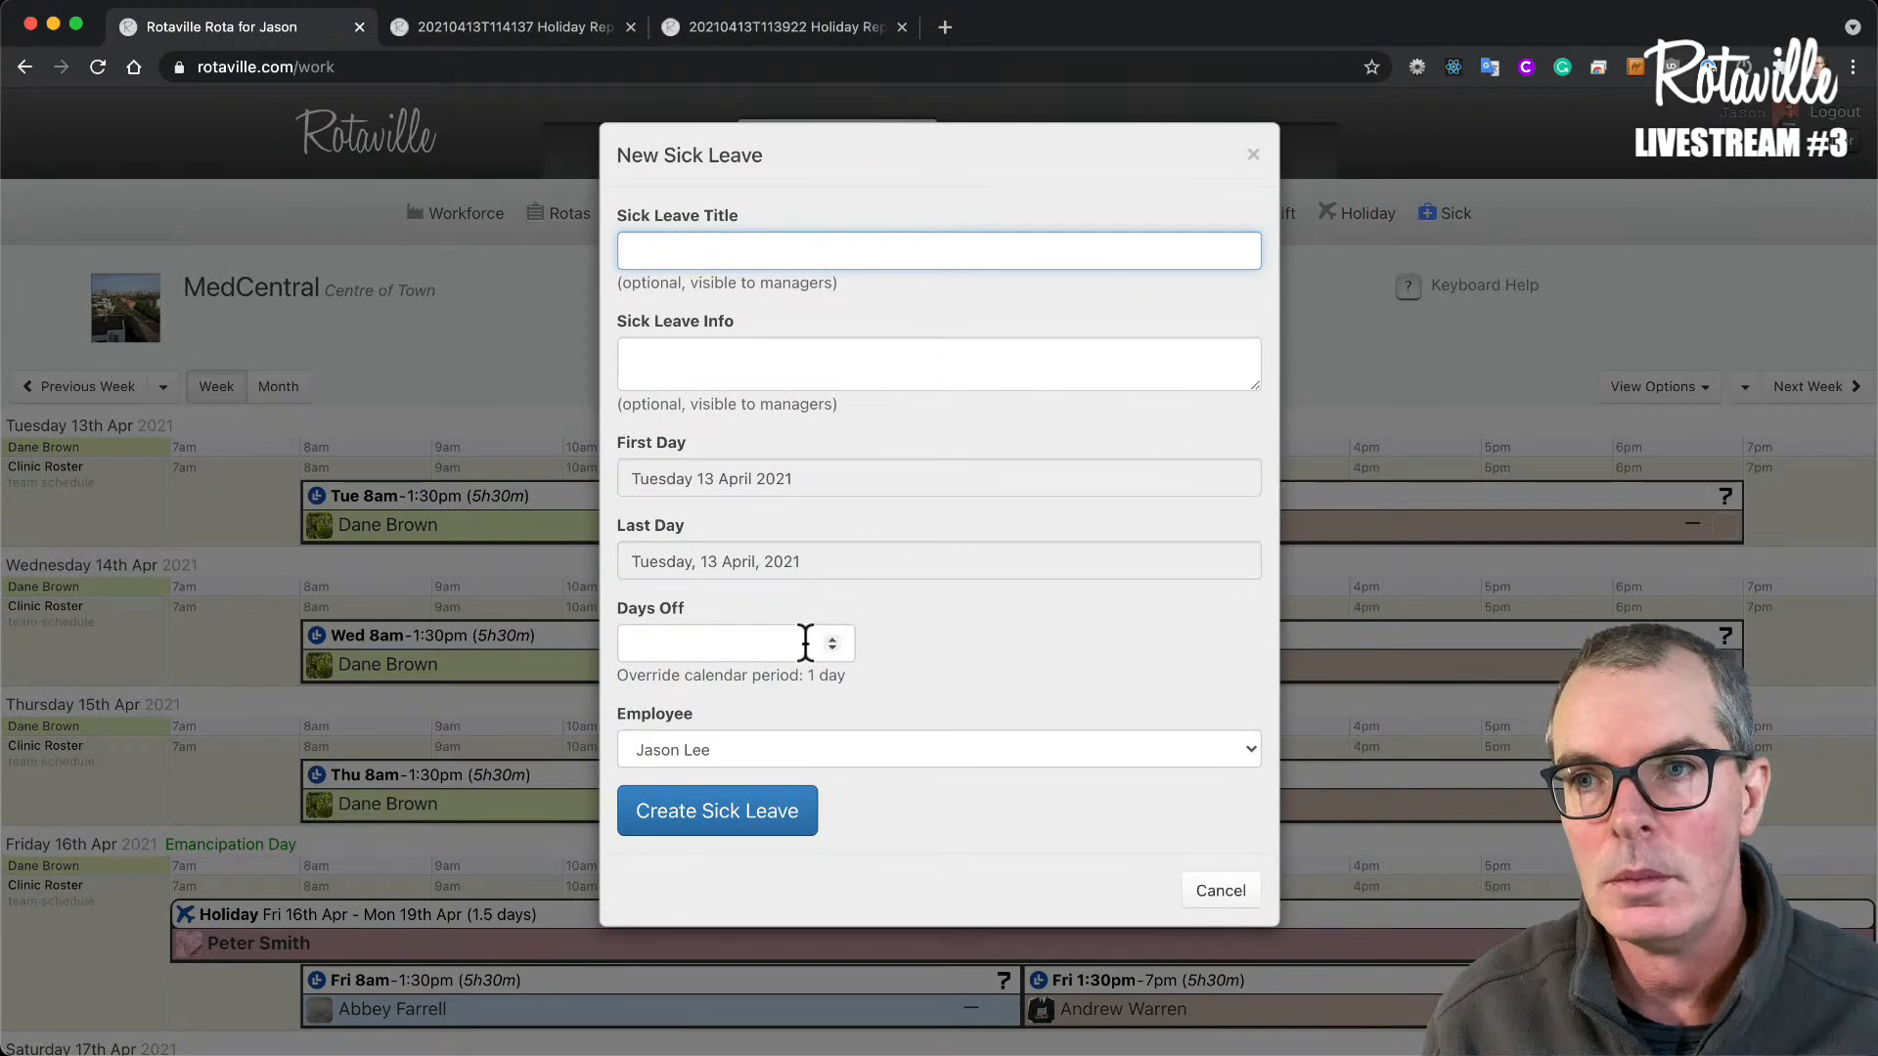
left_click(836, 751)
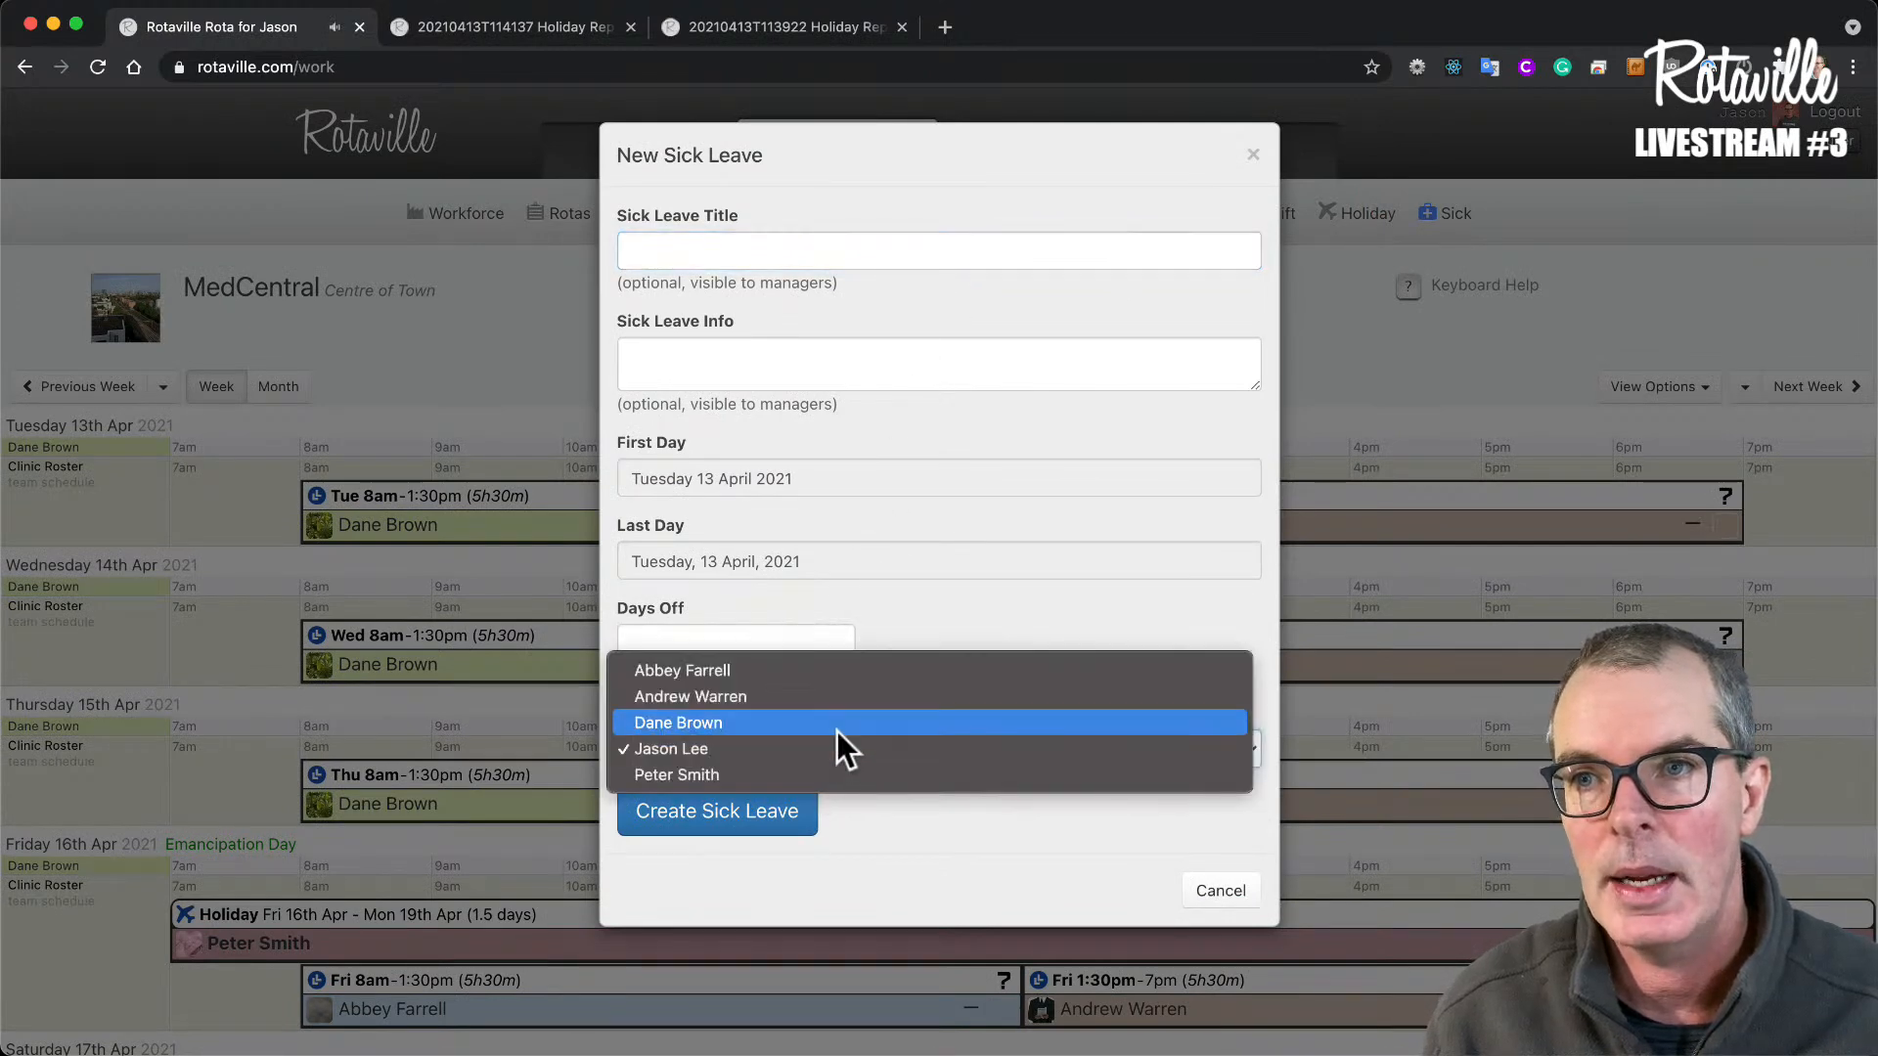
left_click(837, 701)
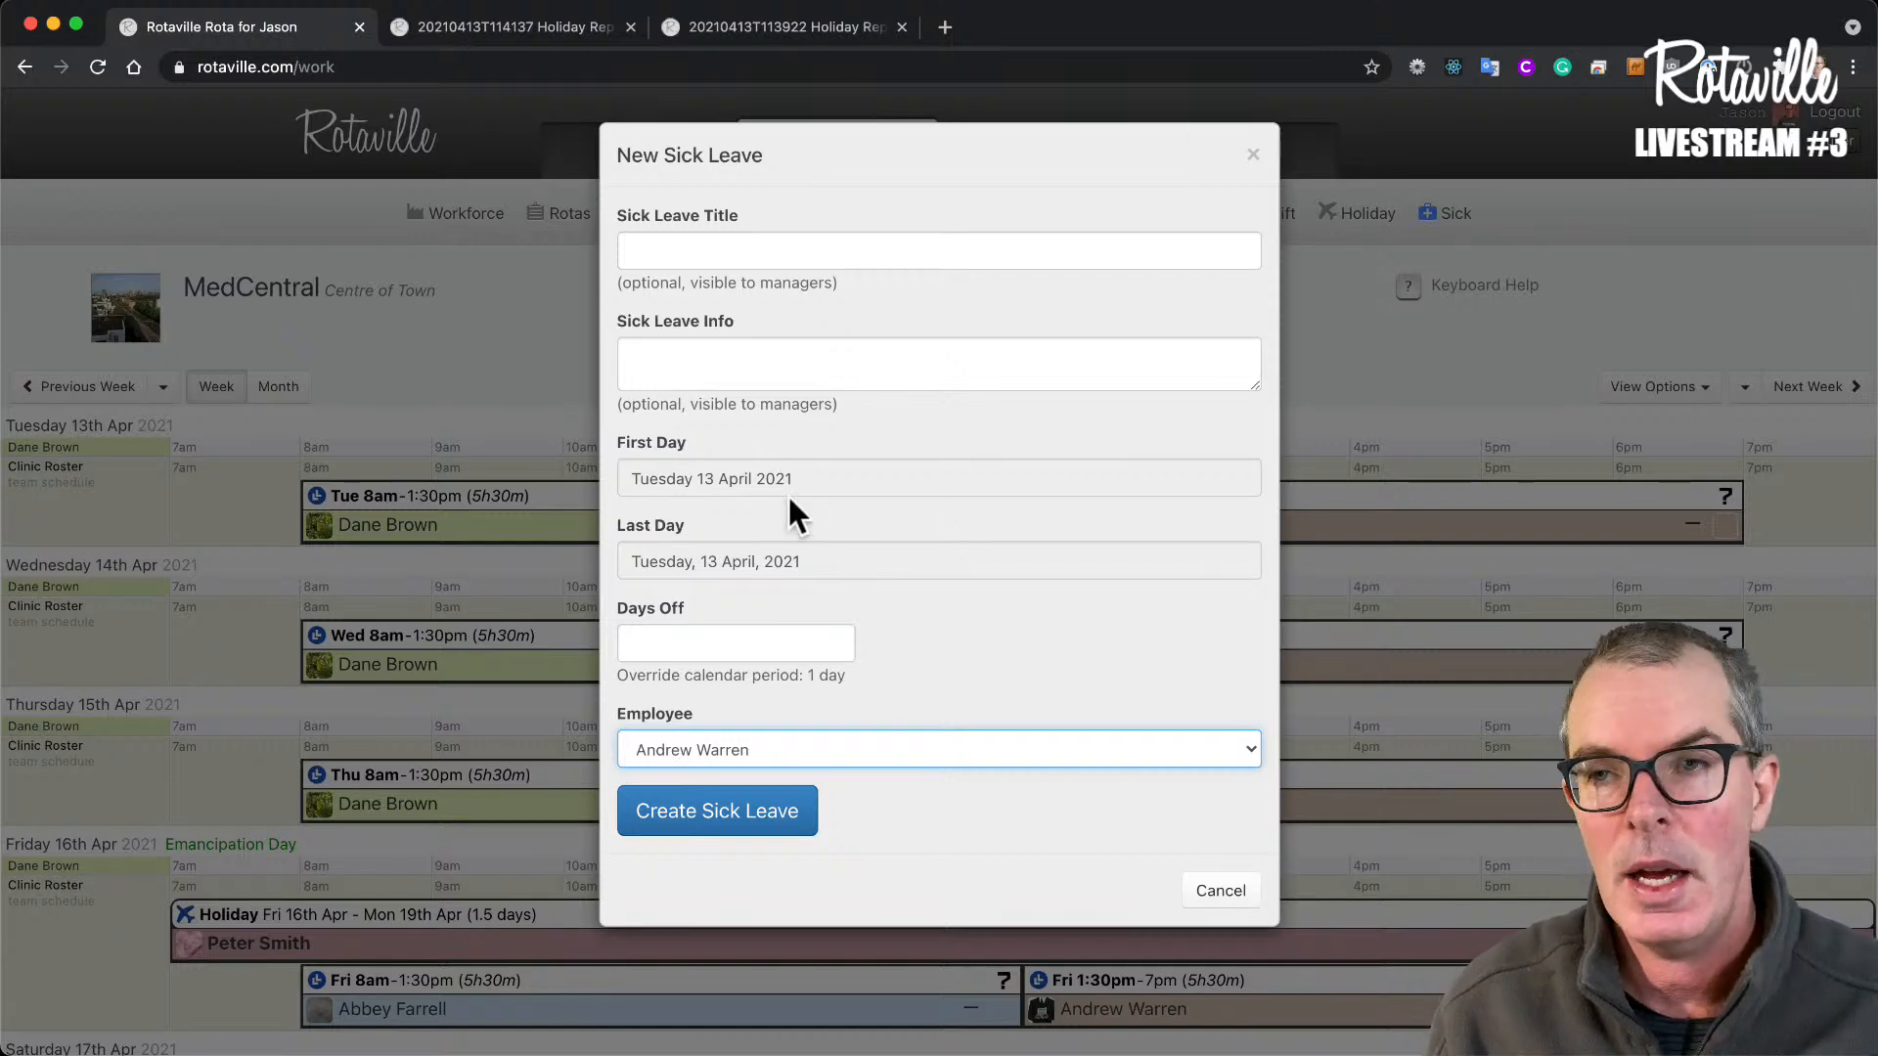
left_click(799, 561)
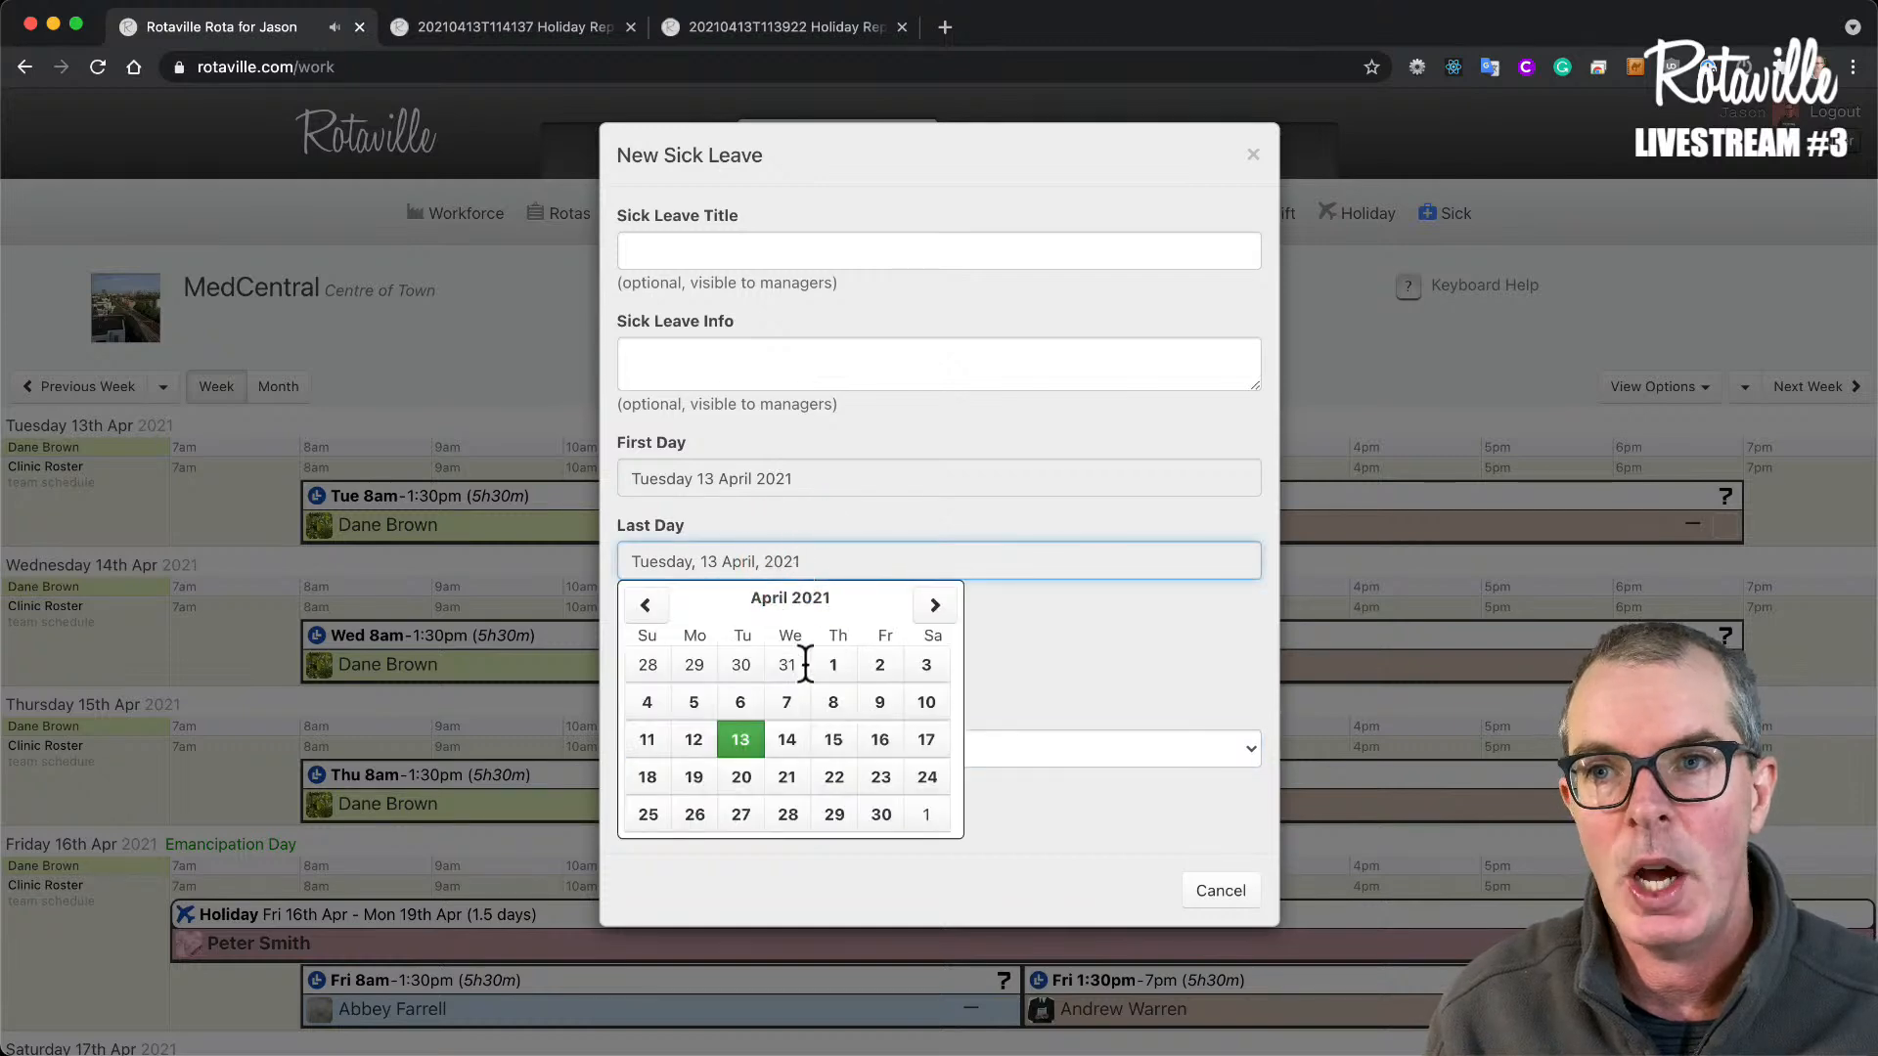
left_click(790, 741)
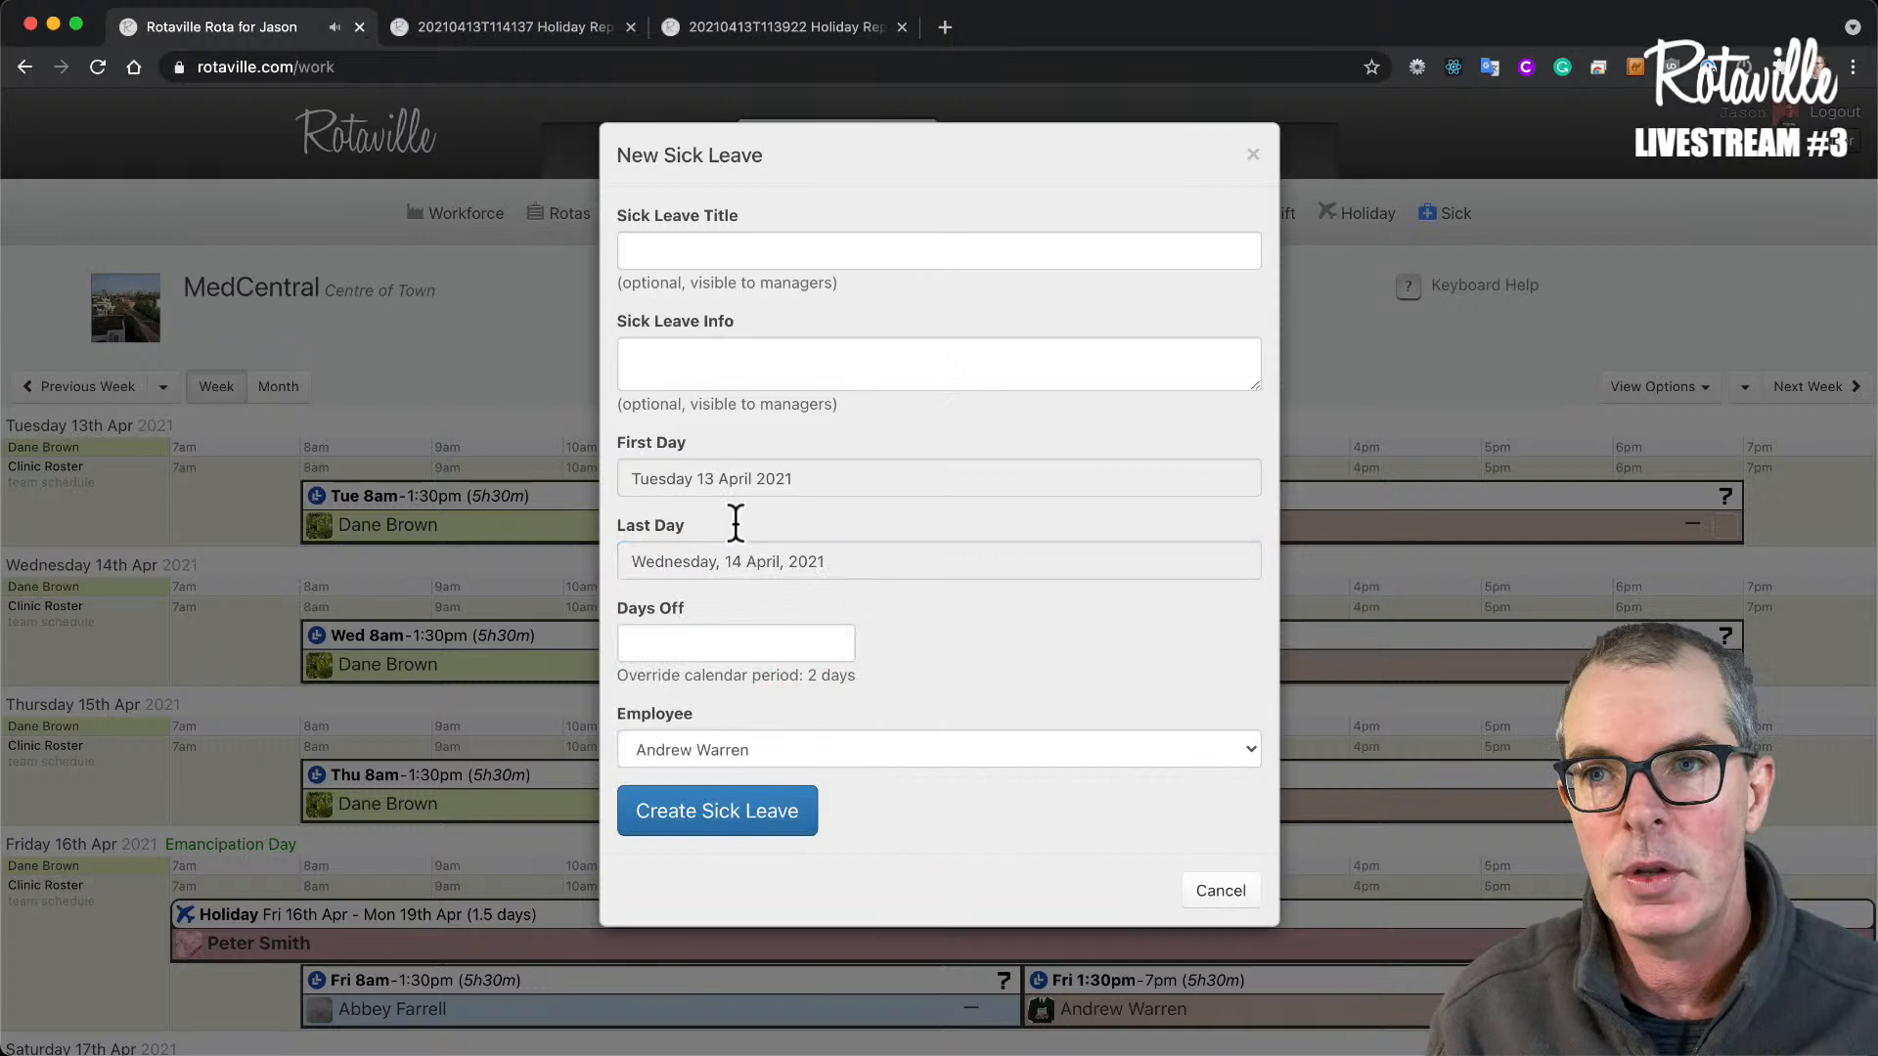
- Title the sick leave "Seeing the doctor" and enter "broken leg." on two lines as its info
left_click(688, 250)
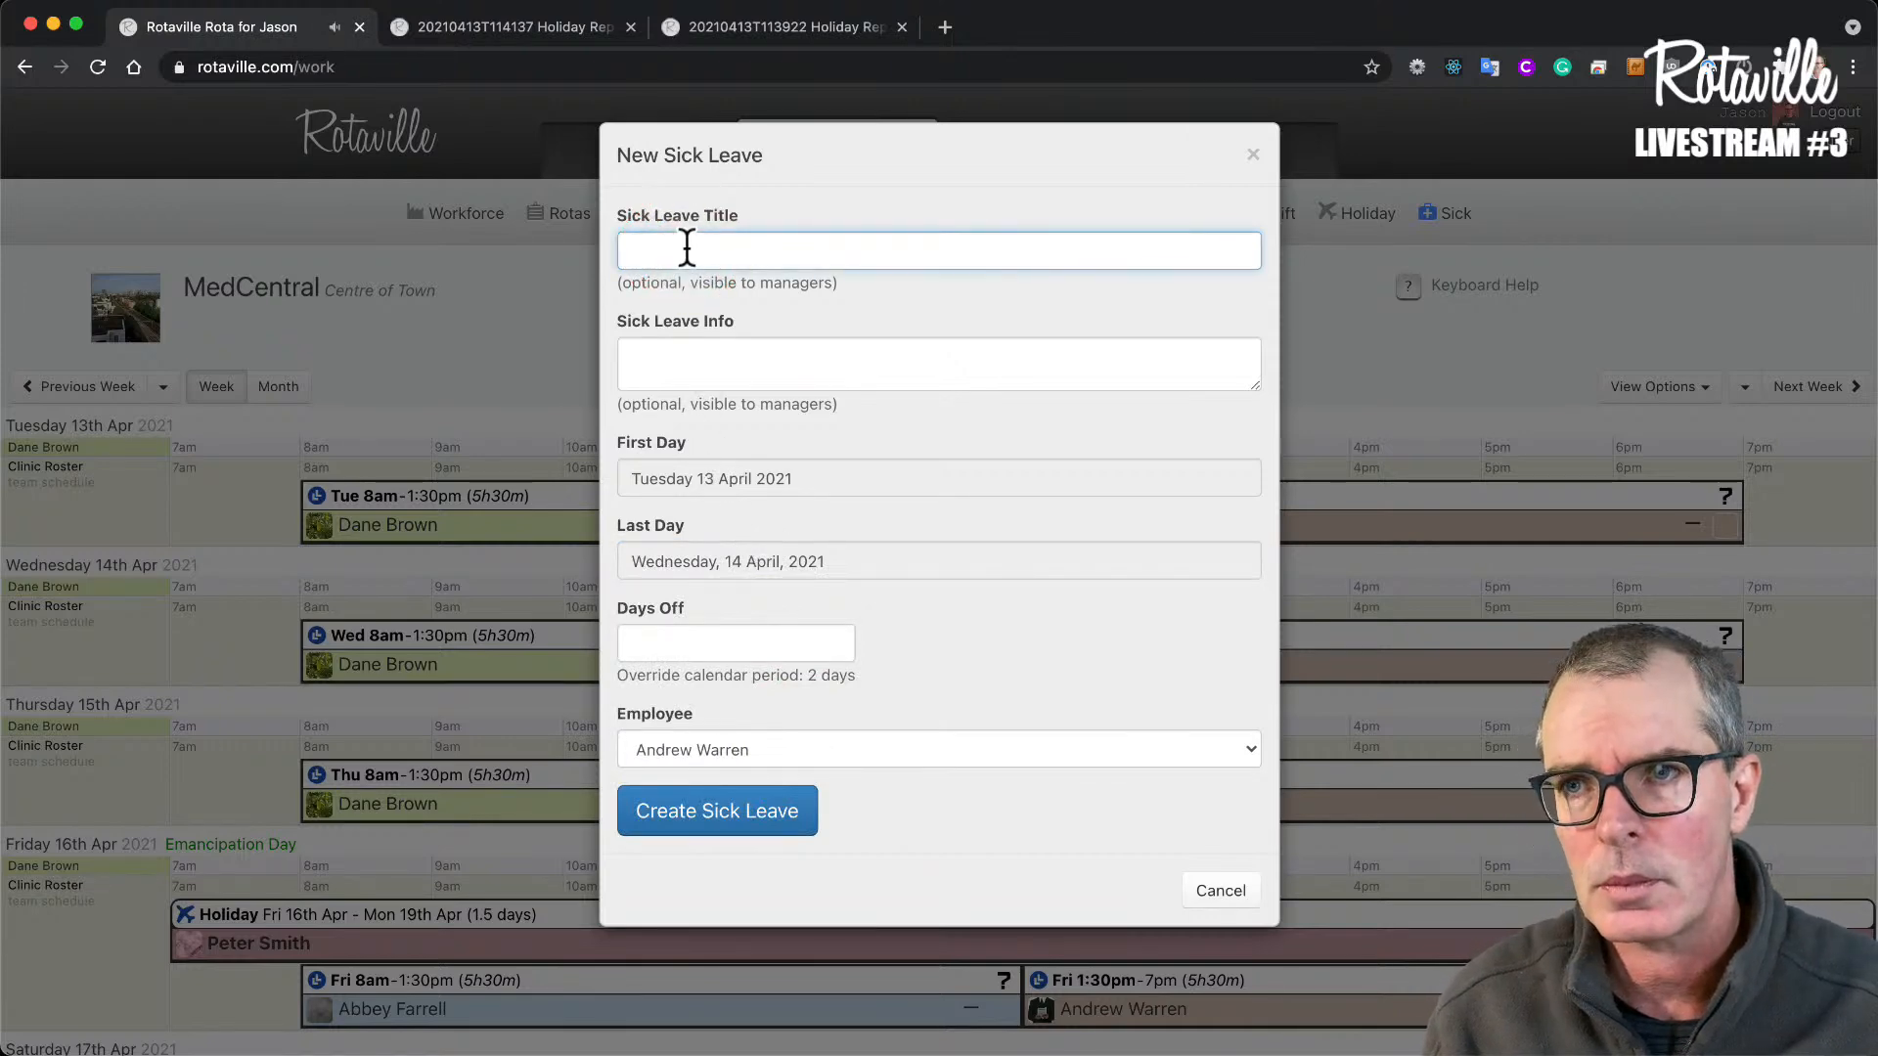
type("Seeing the doctor")
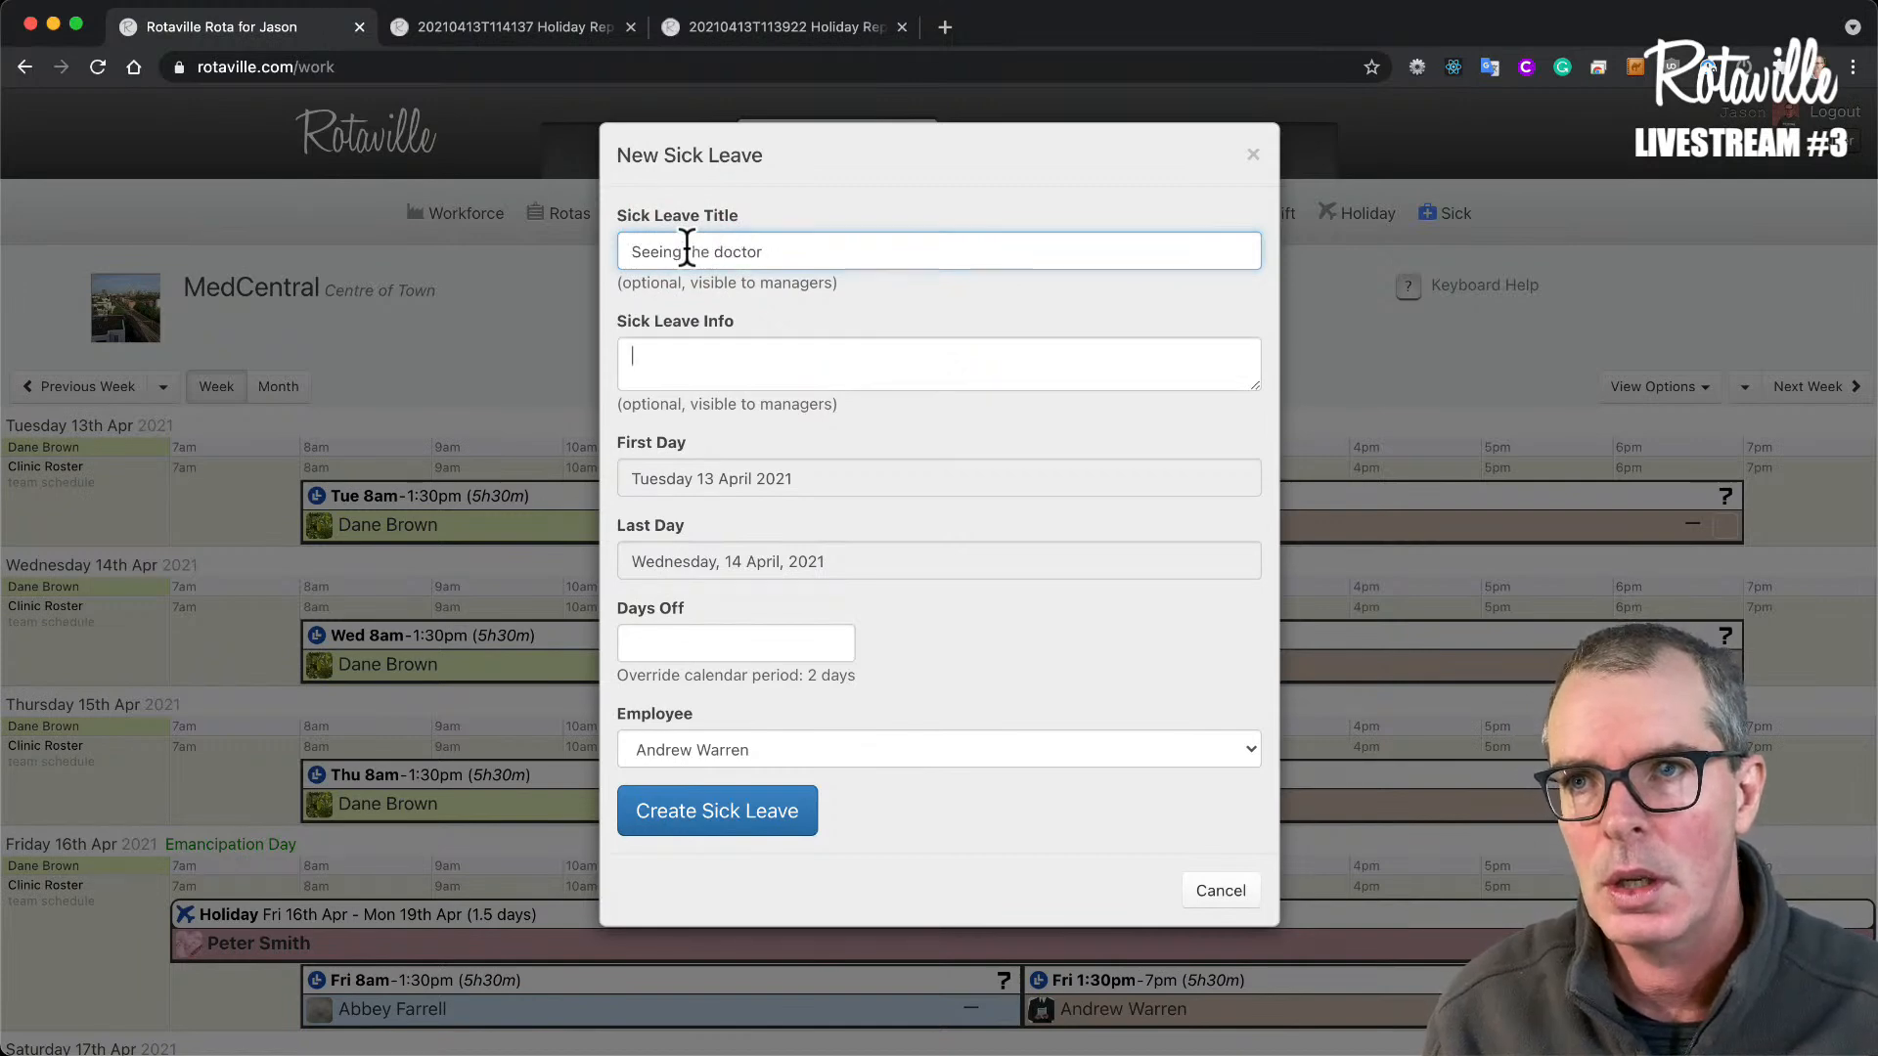
key("Tab")
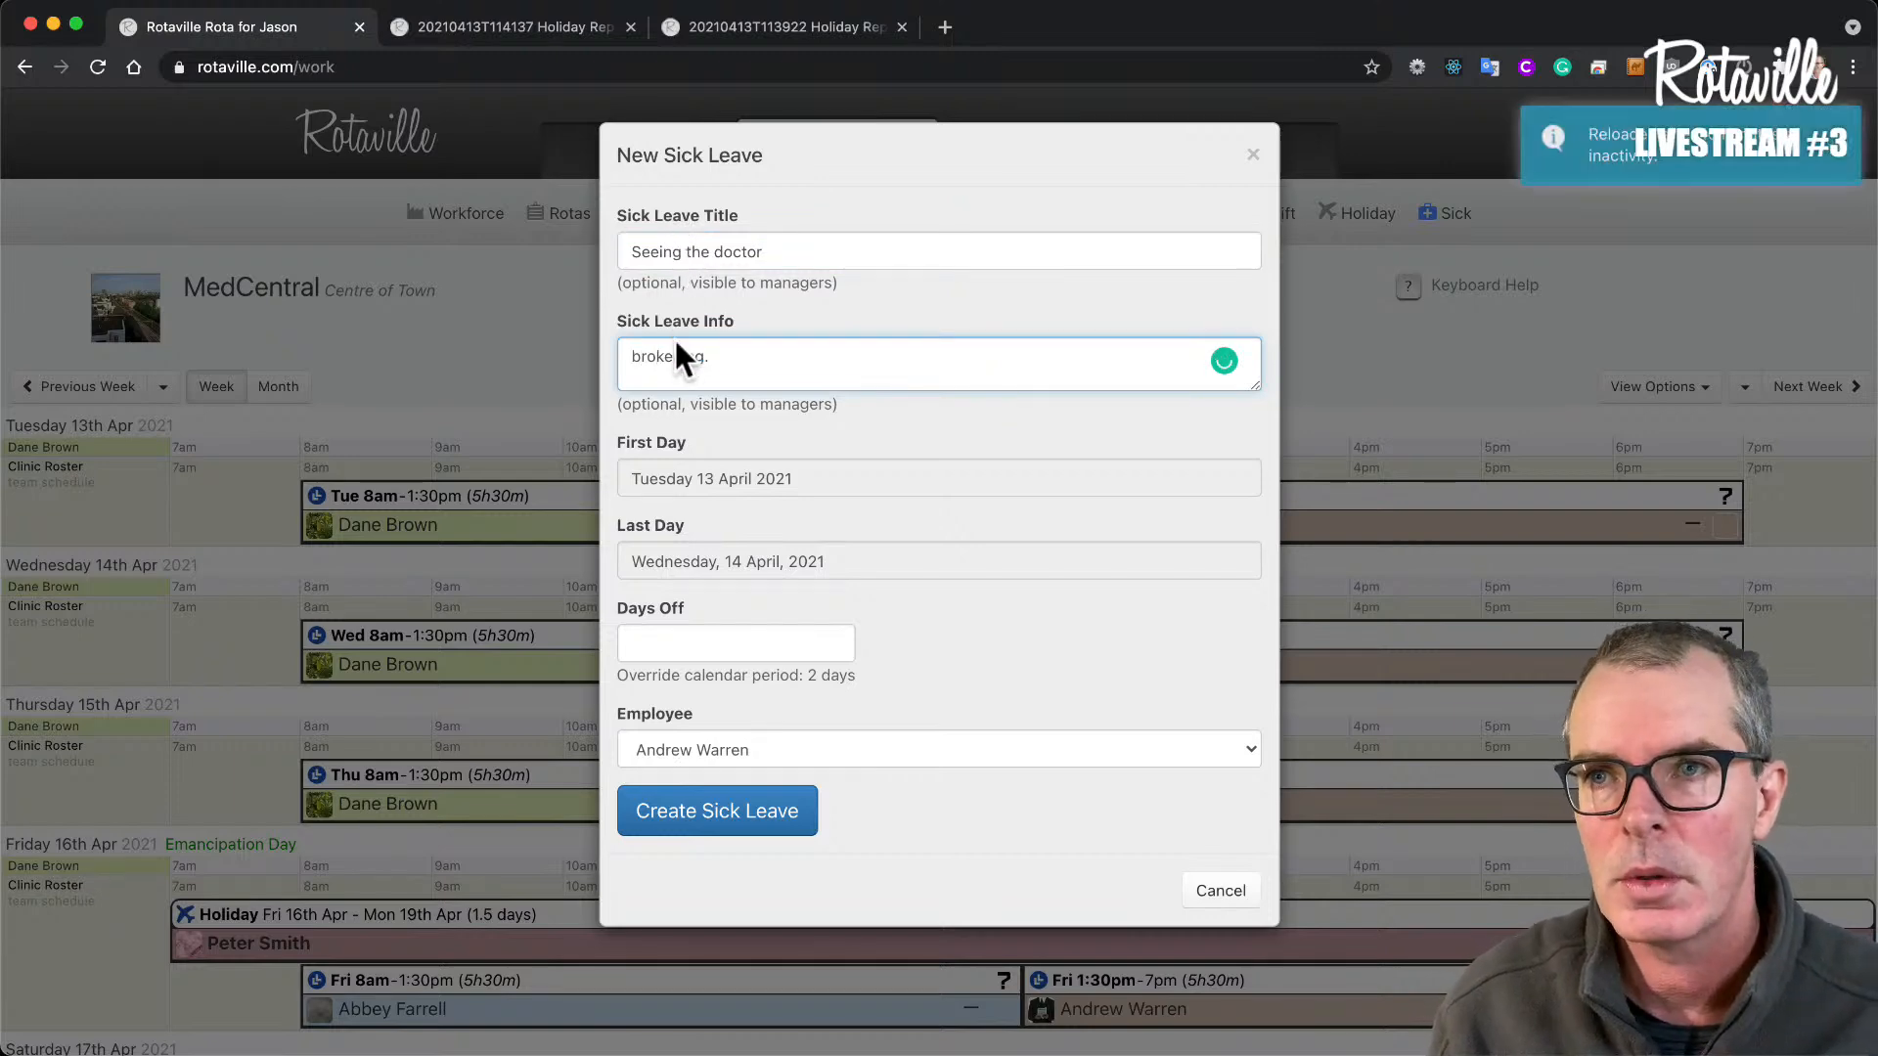
left_click(700, 360)
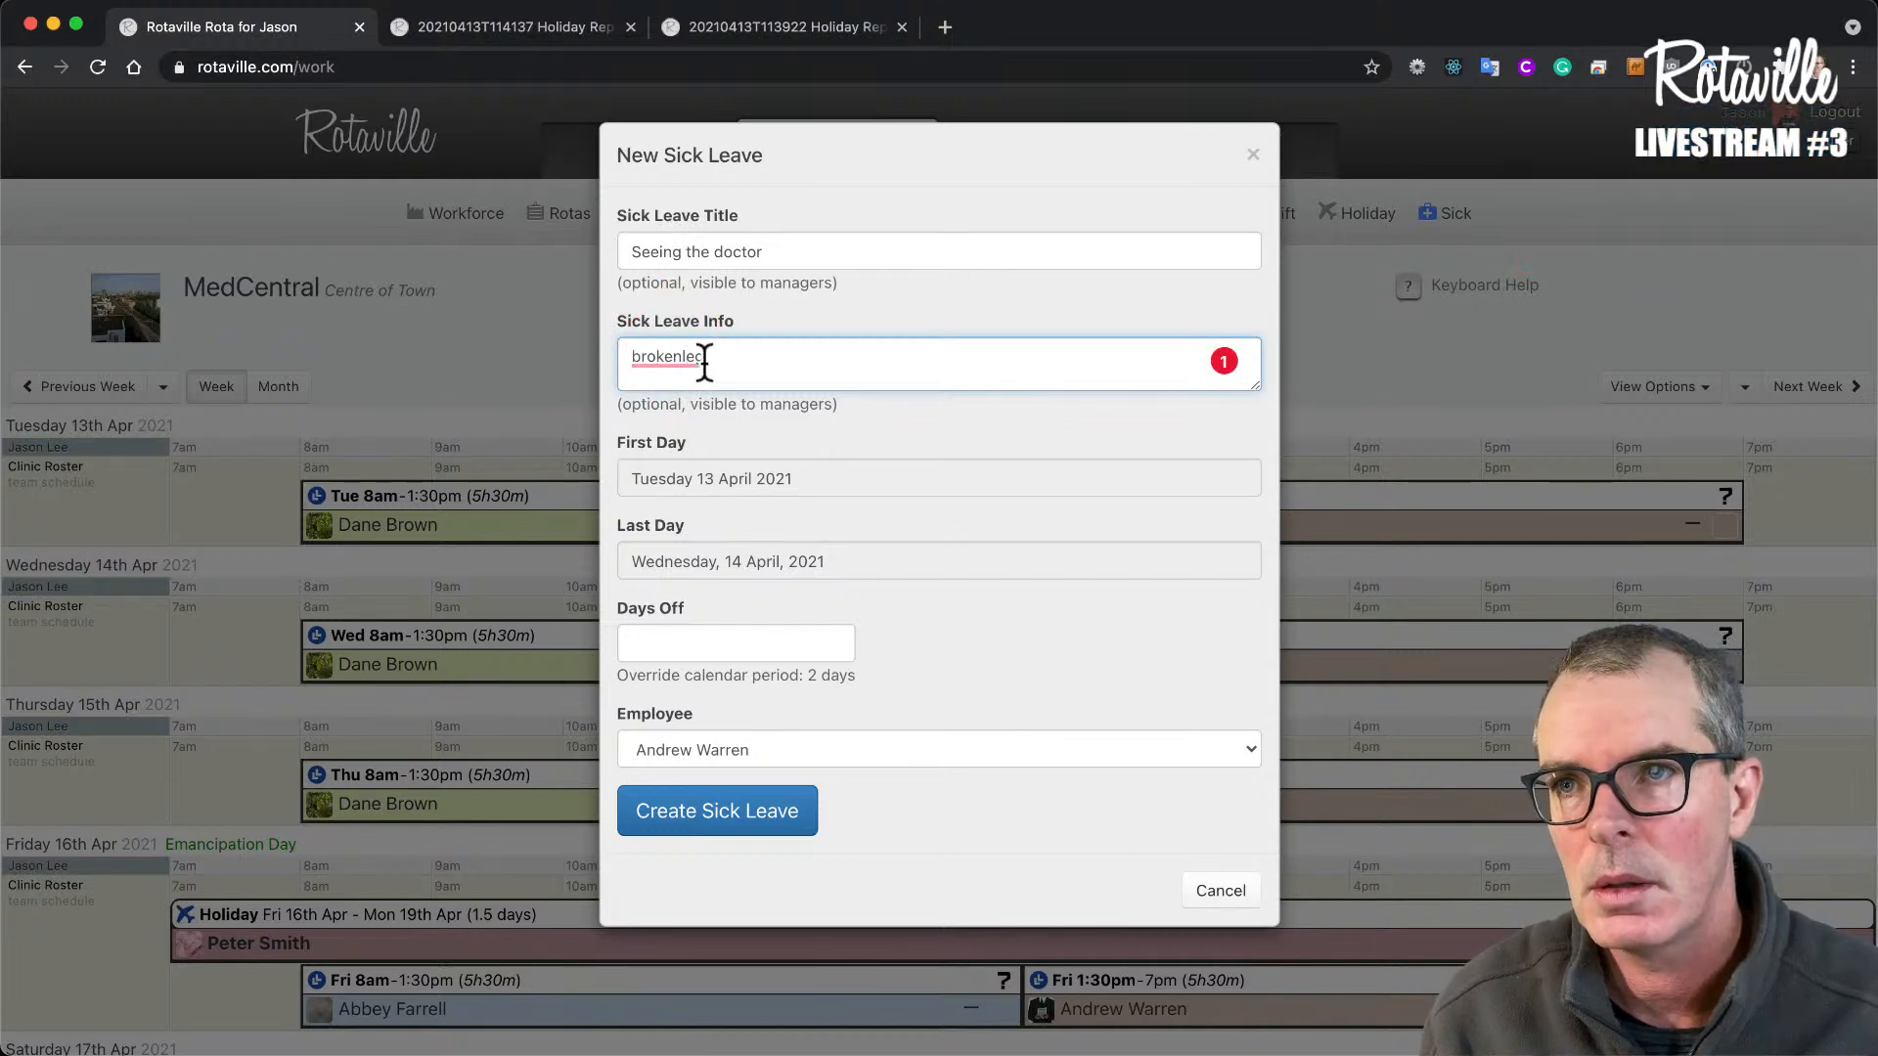
key("Return")
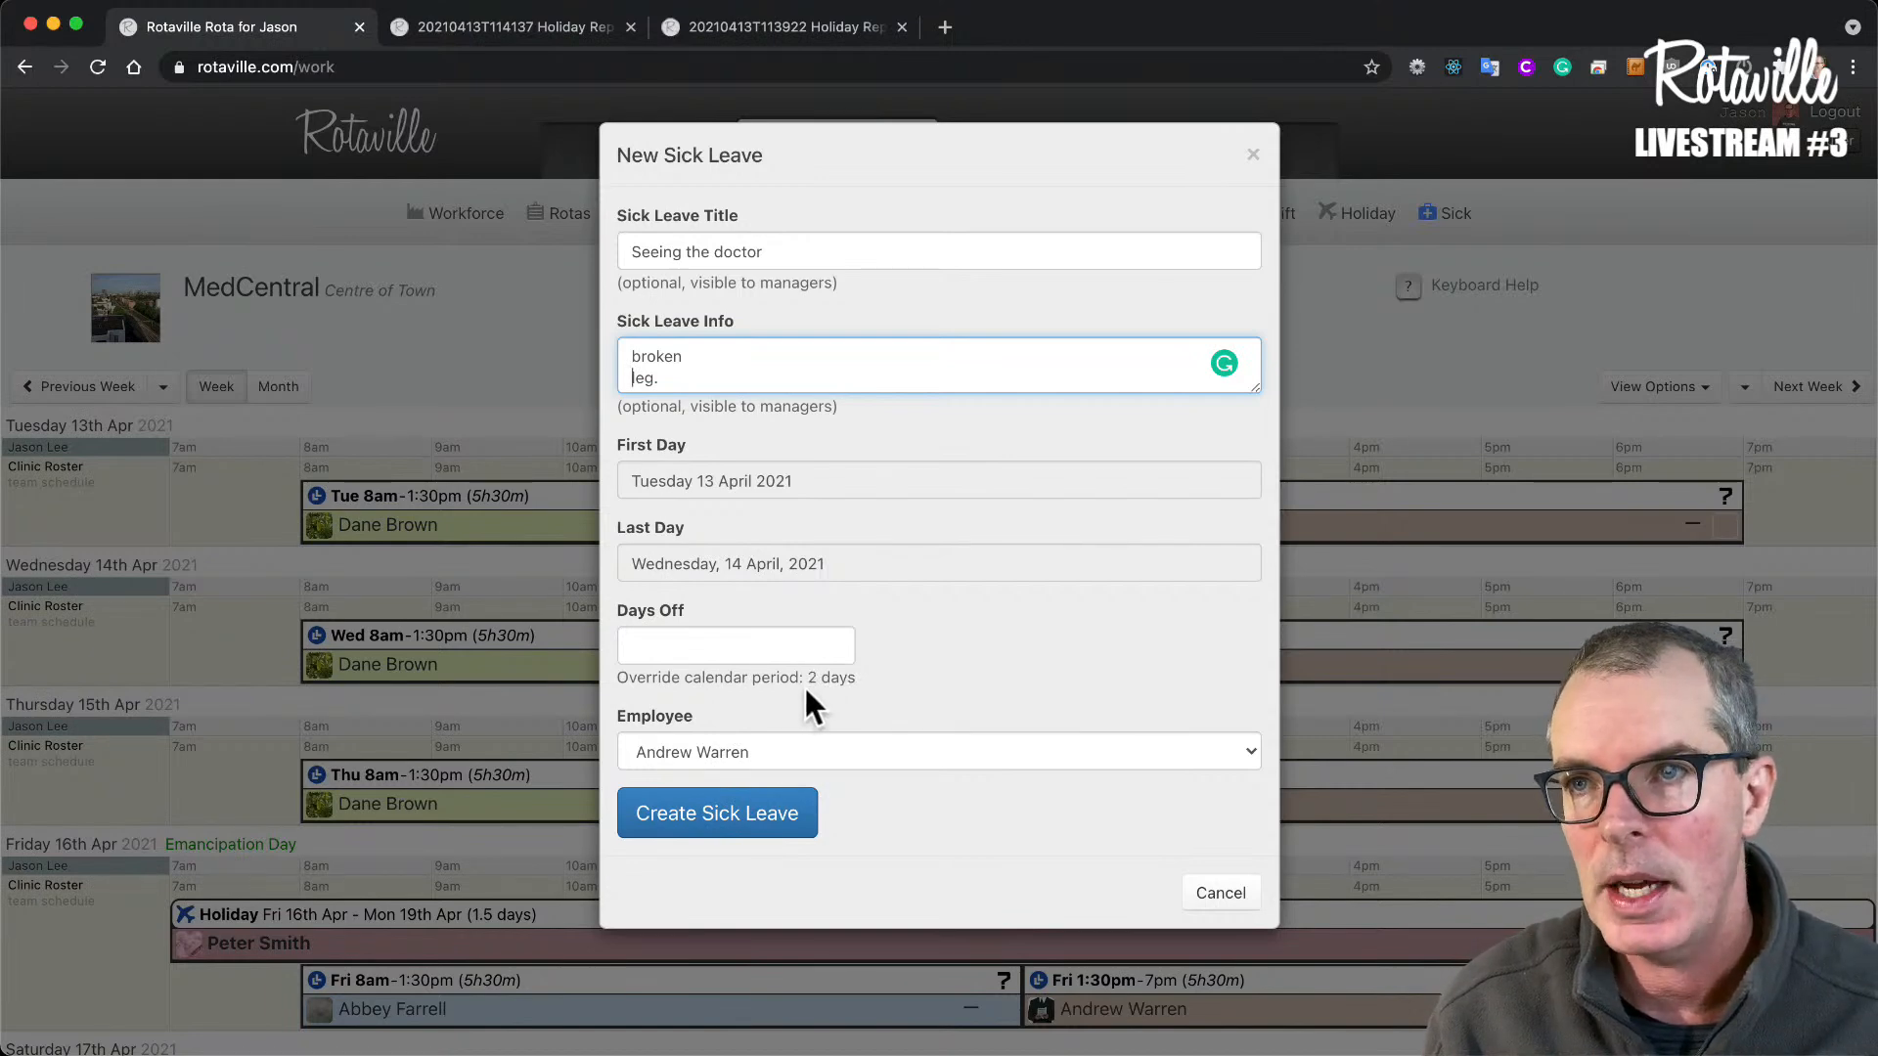
- Override the sick leave's Days Off with 5.5 and create the sick leave
left_click(723, 643)
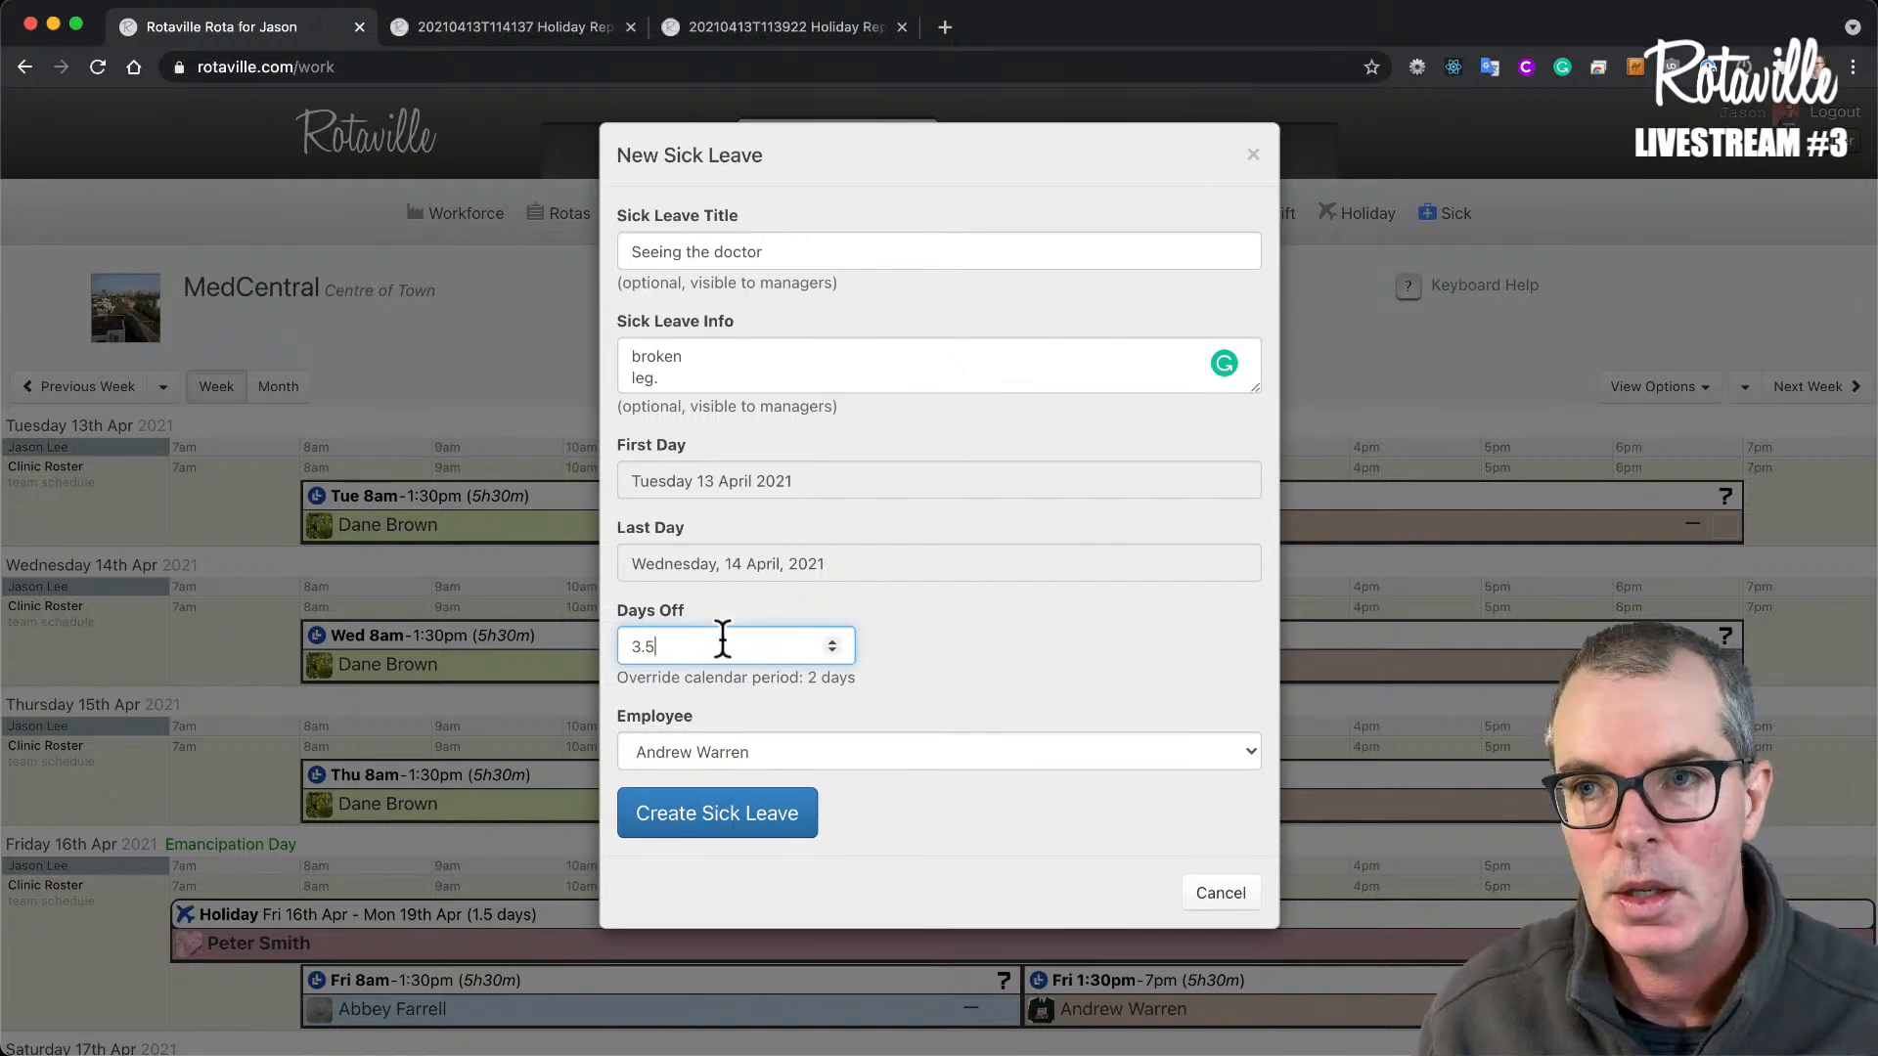
type("25")
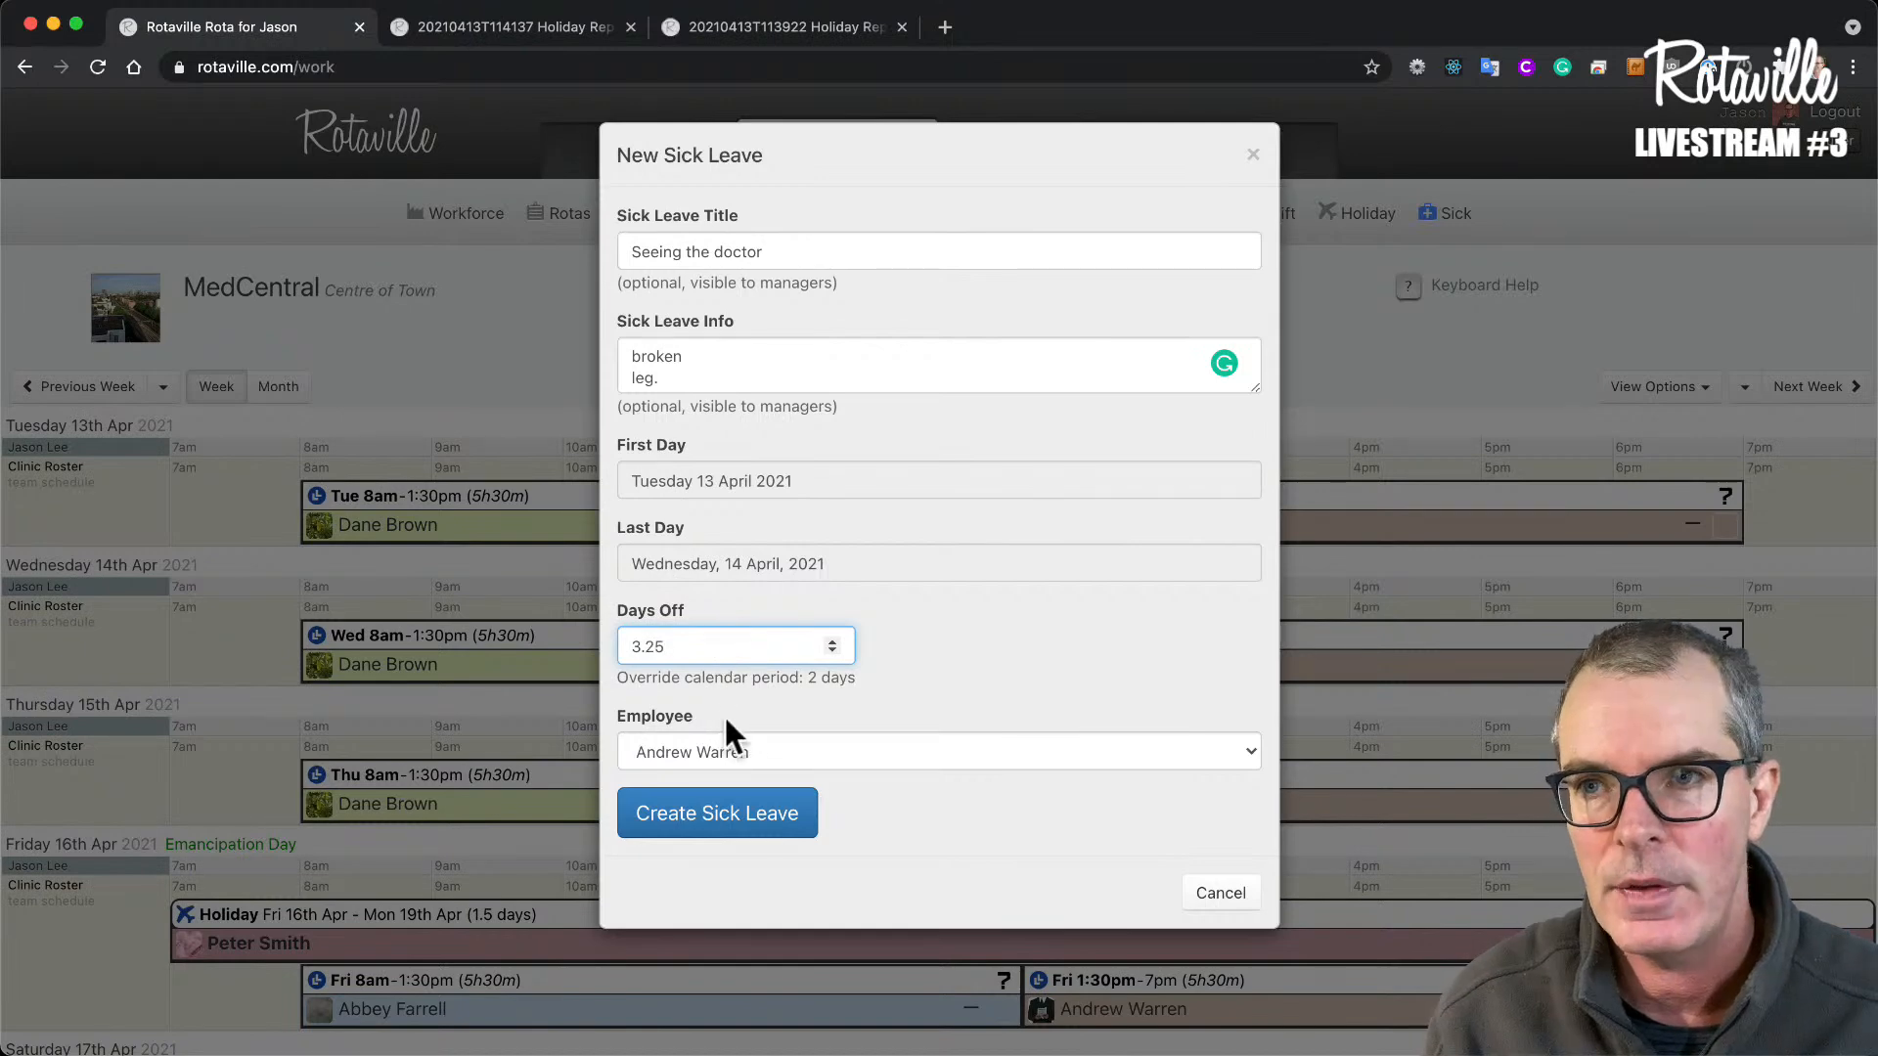
left_click(833, 642)
left_click(832, 641)
left_click(833, 642)
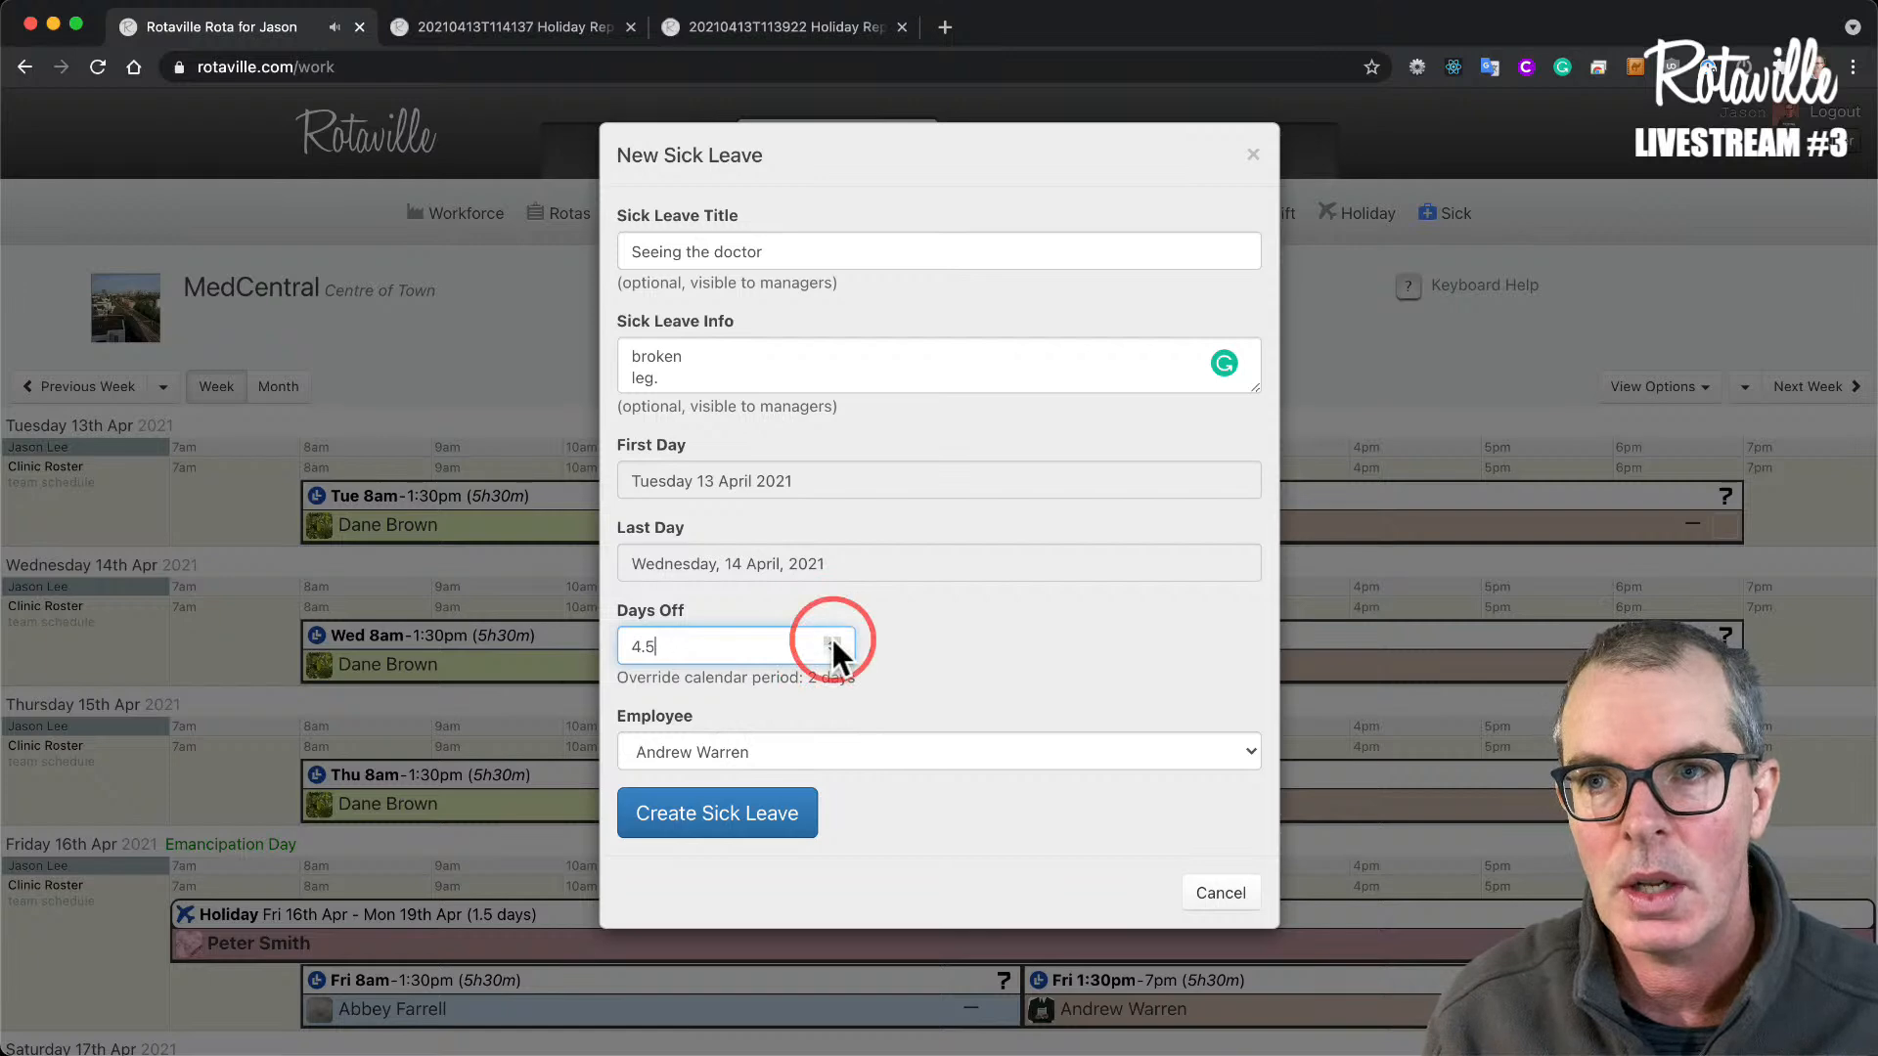
left_click(833, 641)
left_click(832, 641)
left_click(832, 642)
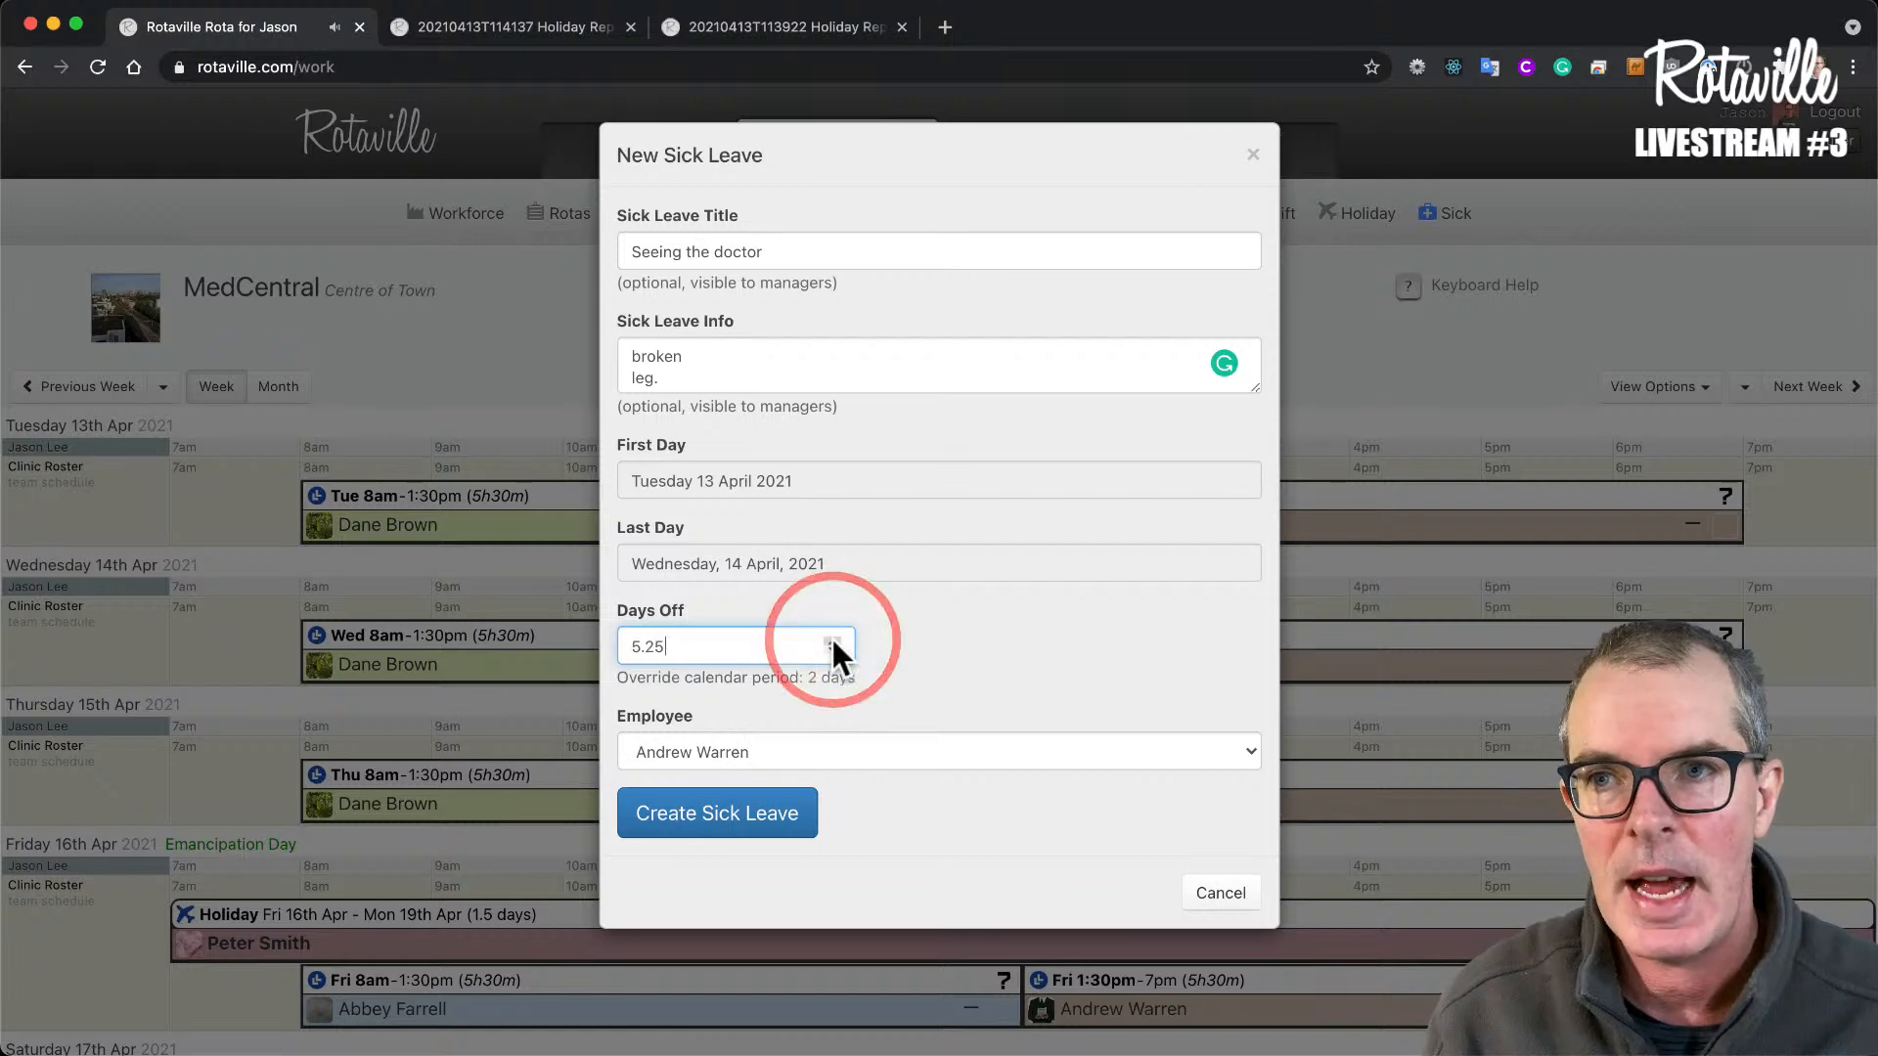
left_click(832, 641)
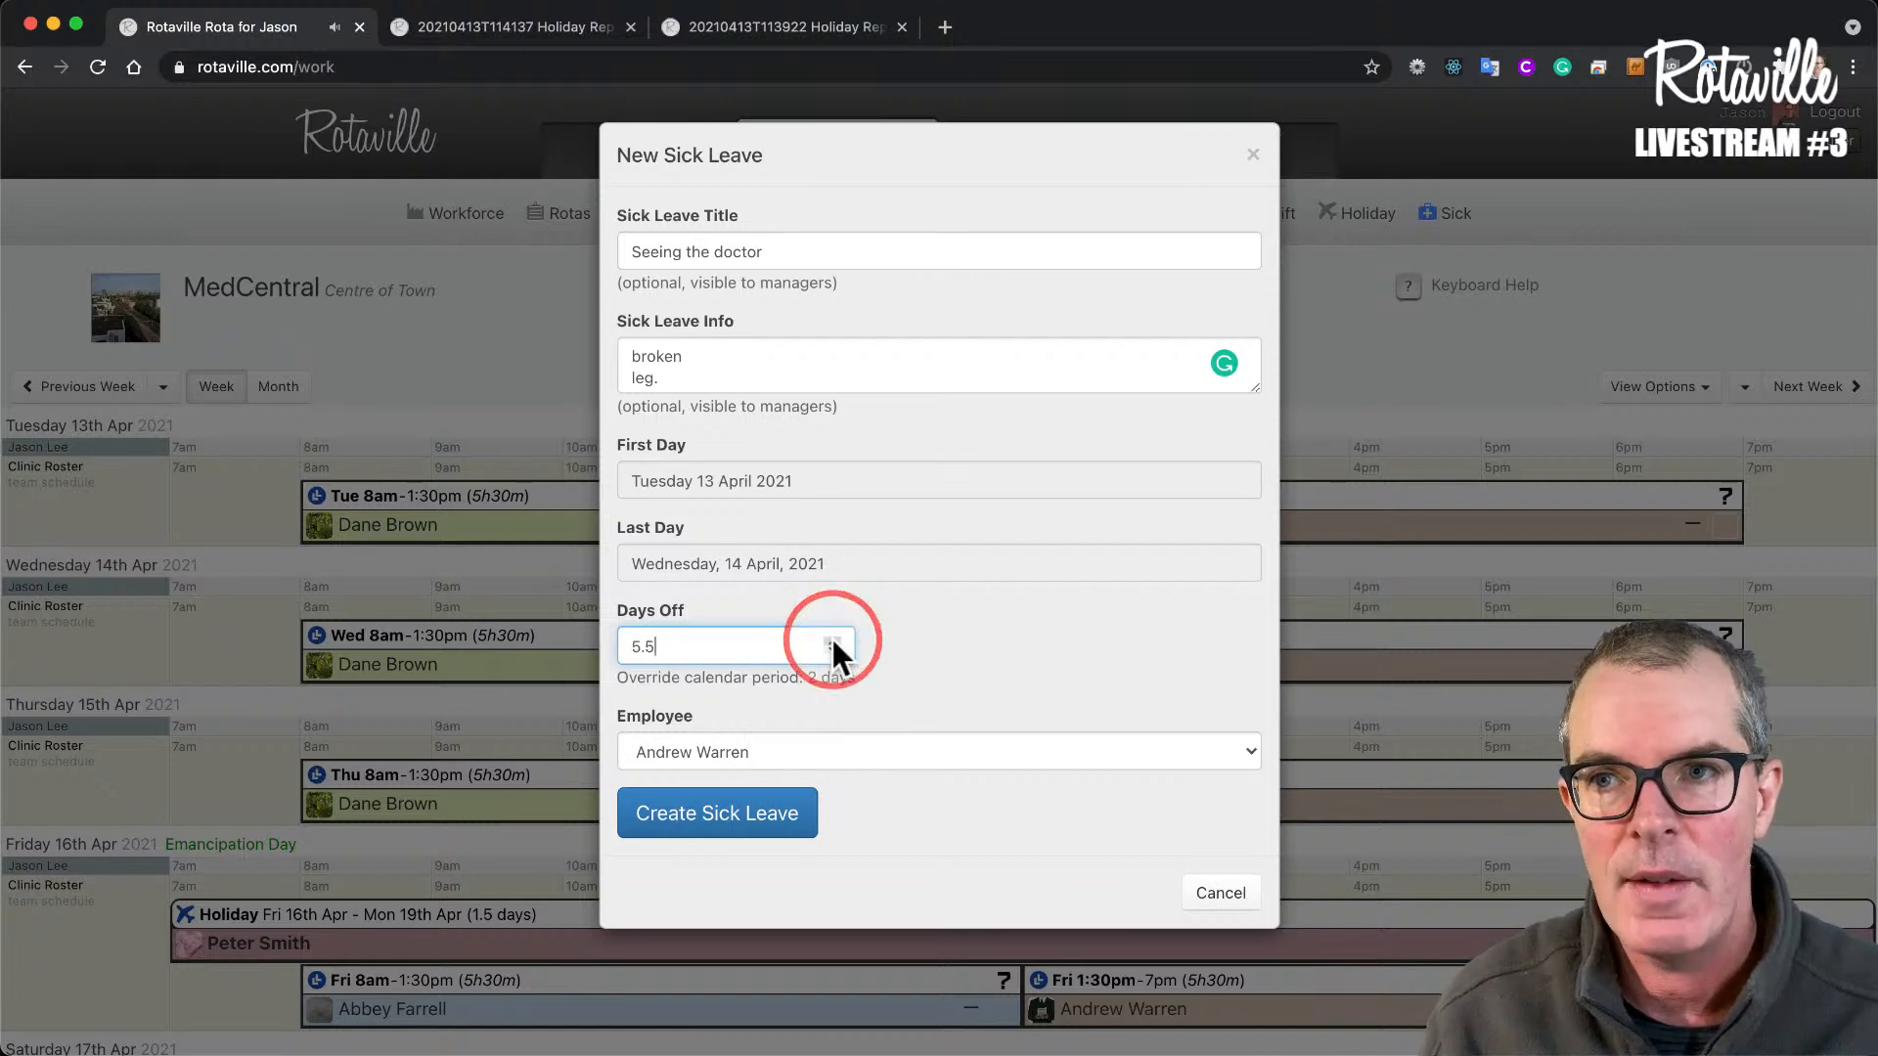
left_click(742, 819)
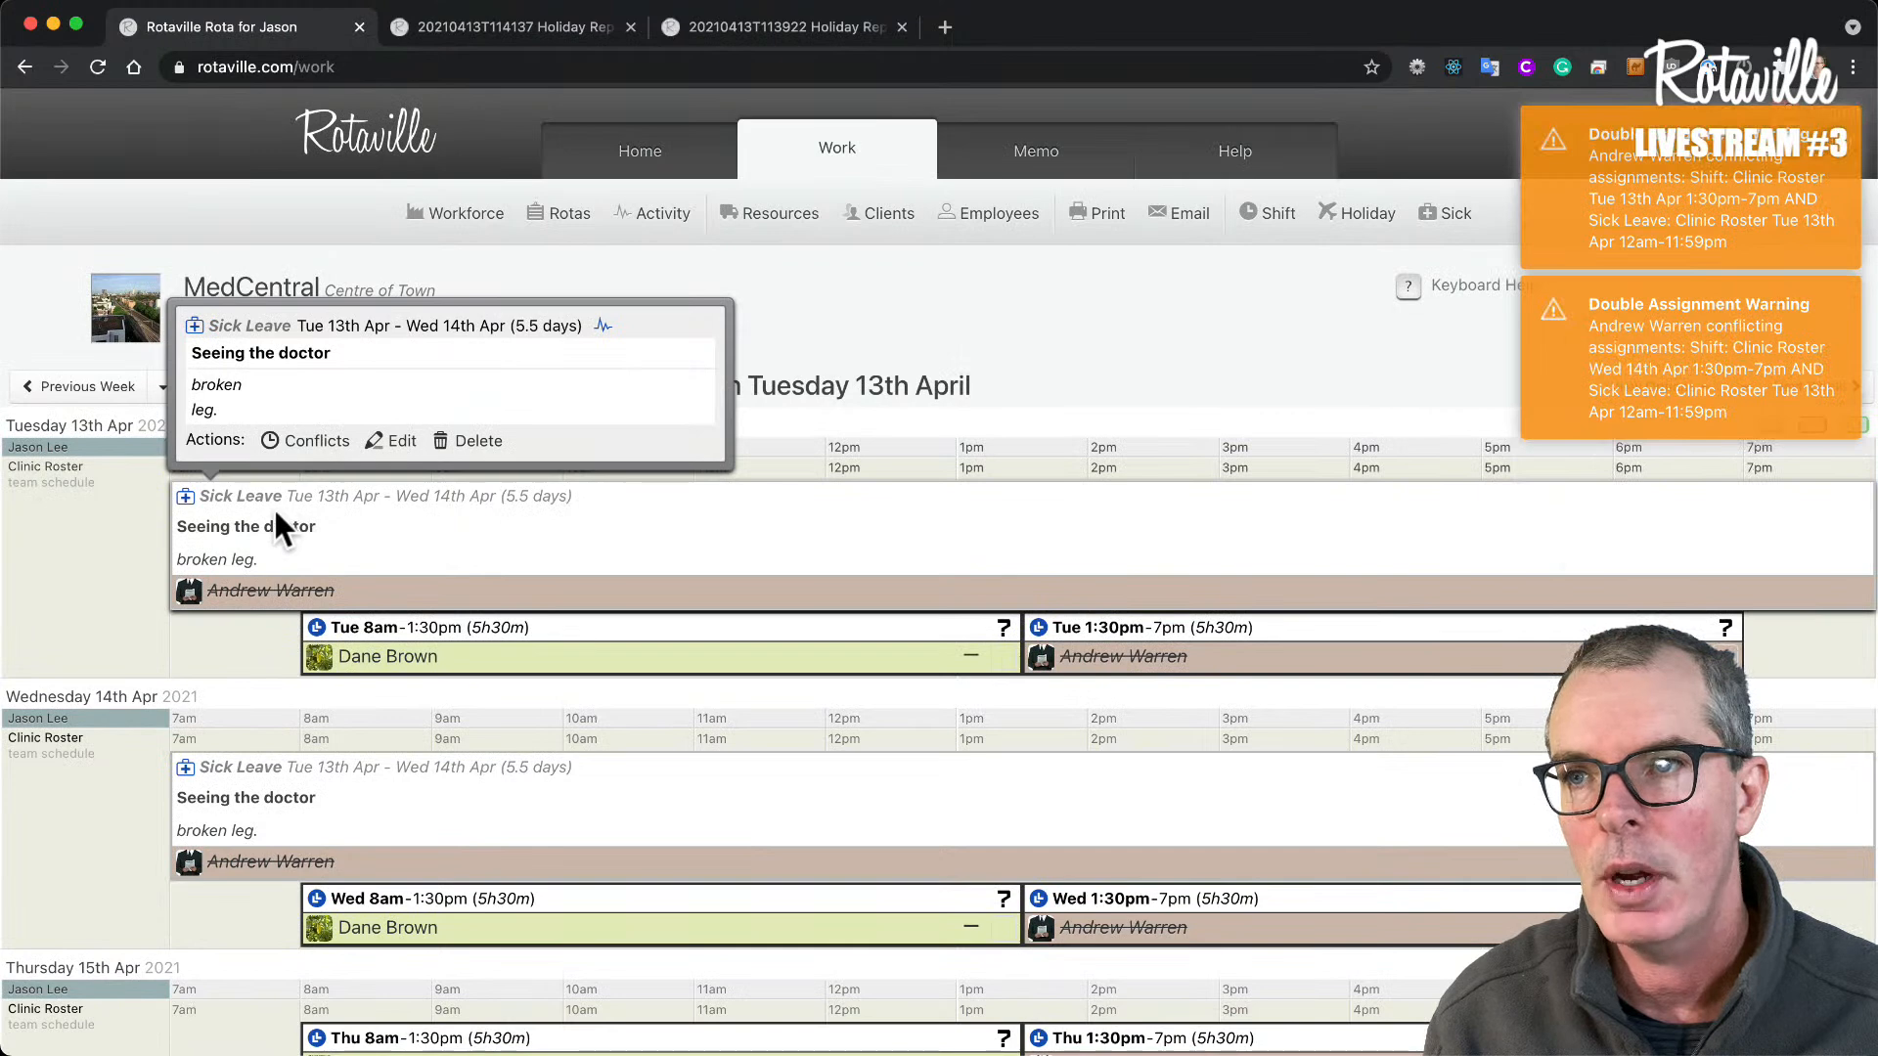
- Confirm the Tue 13th to Wed 14th April sick leave and dismiss both double assignment warnings
left_click(186, 497)
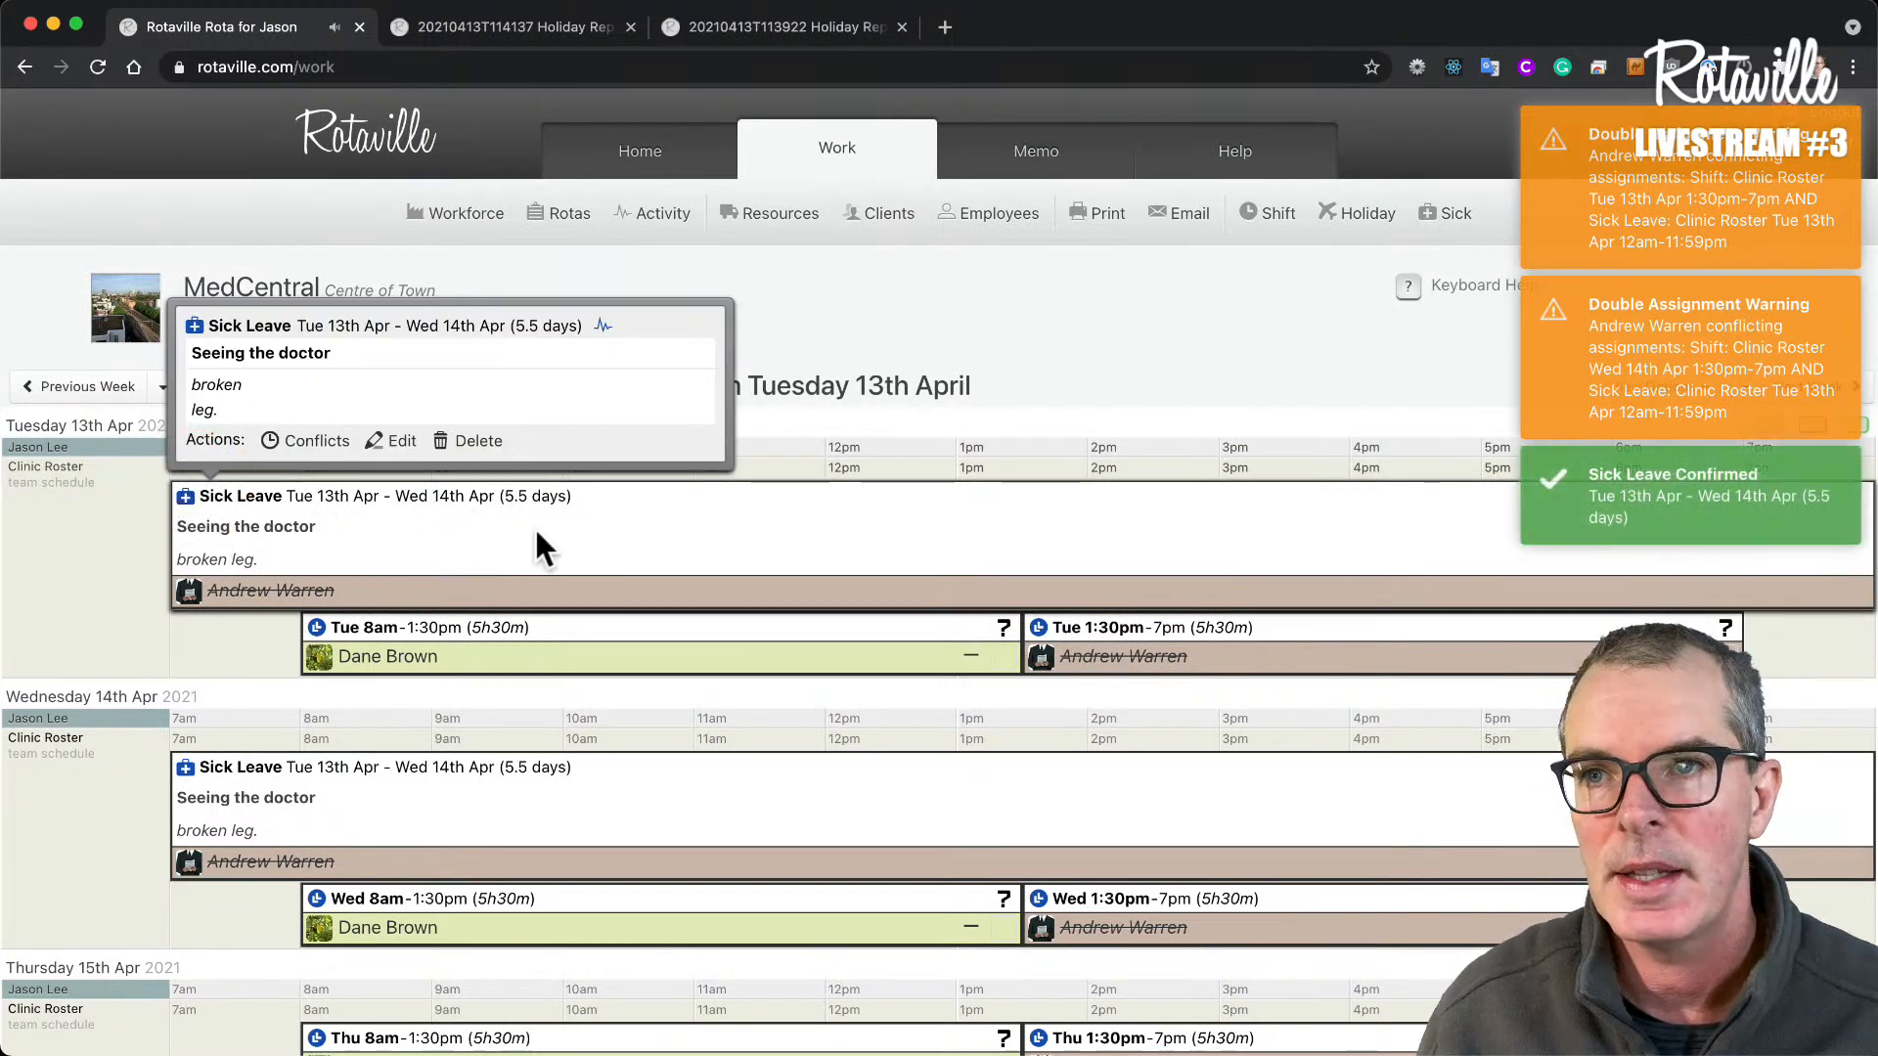
left_click(1012, 322)
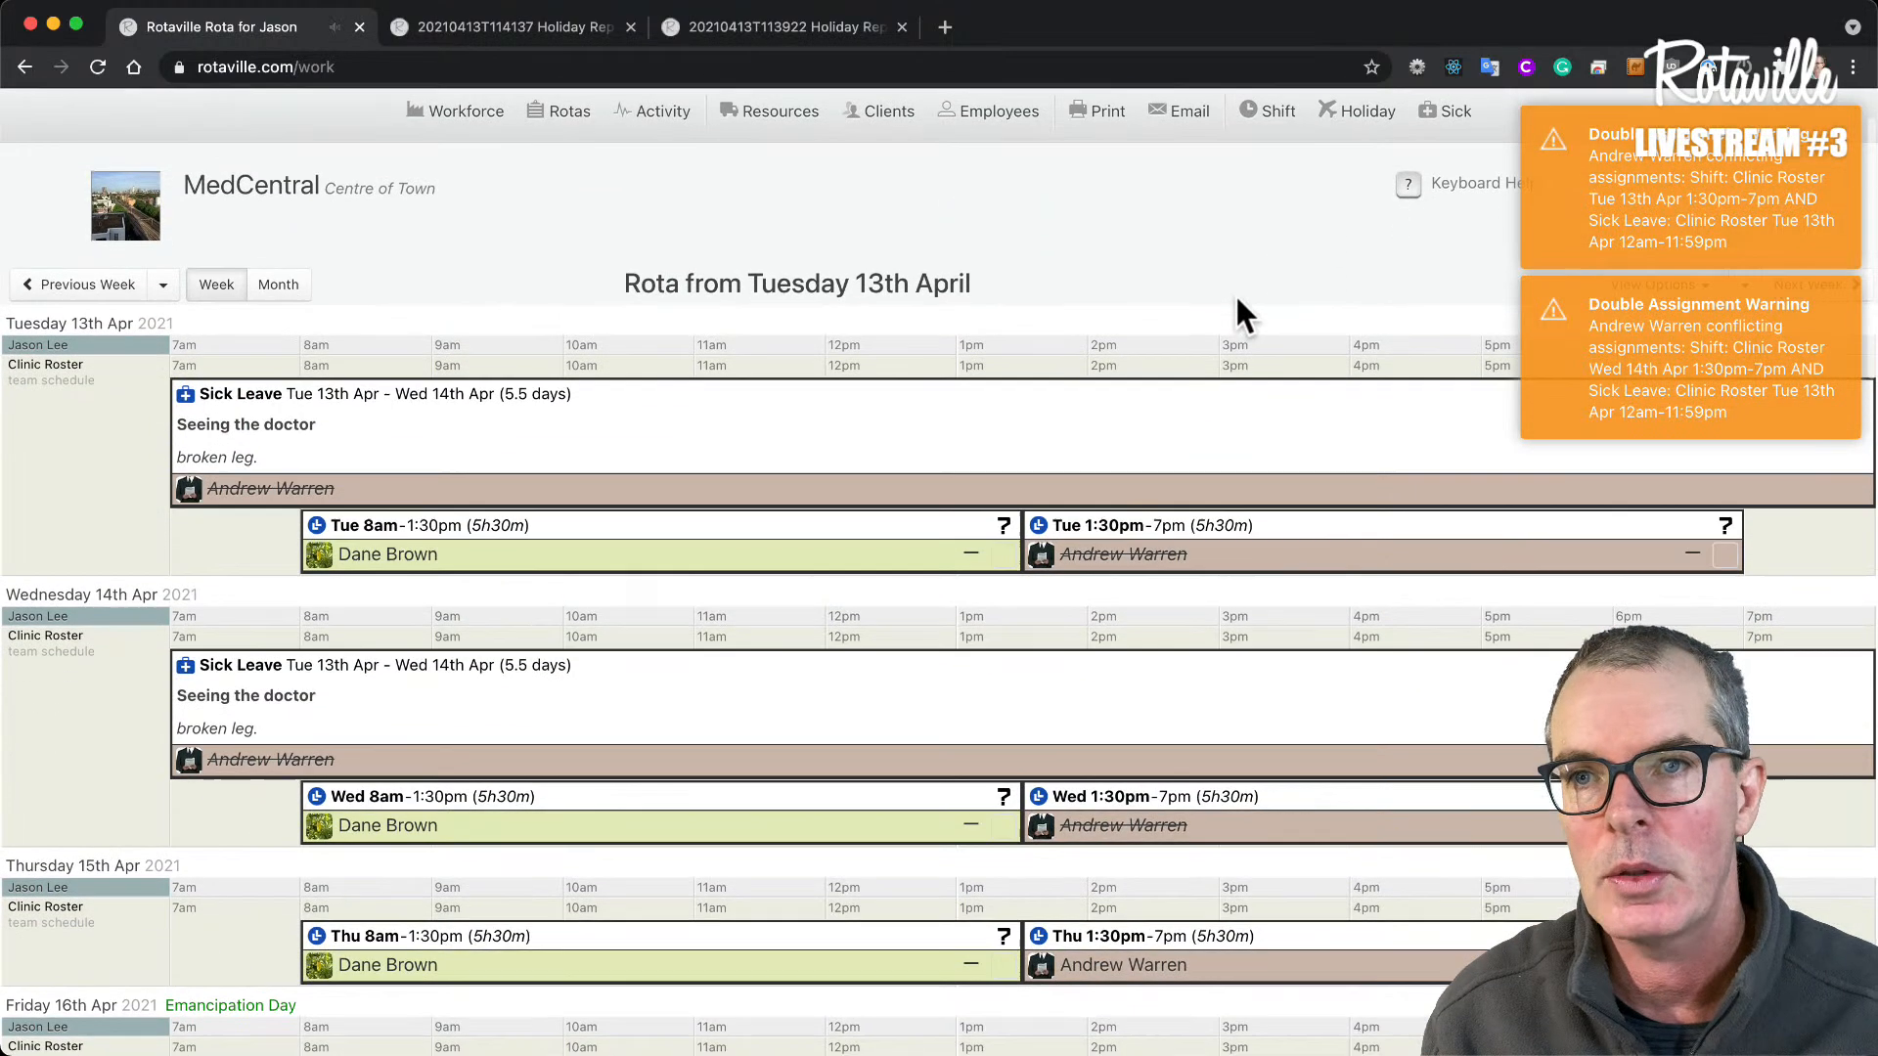
scroll(1235, 291, "down", 3)
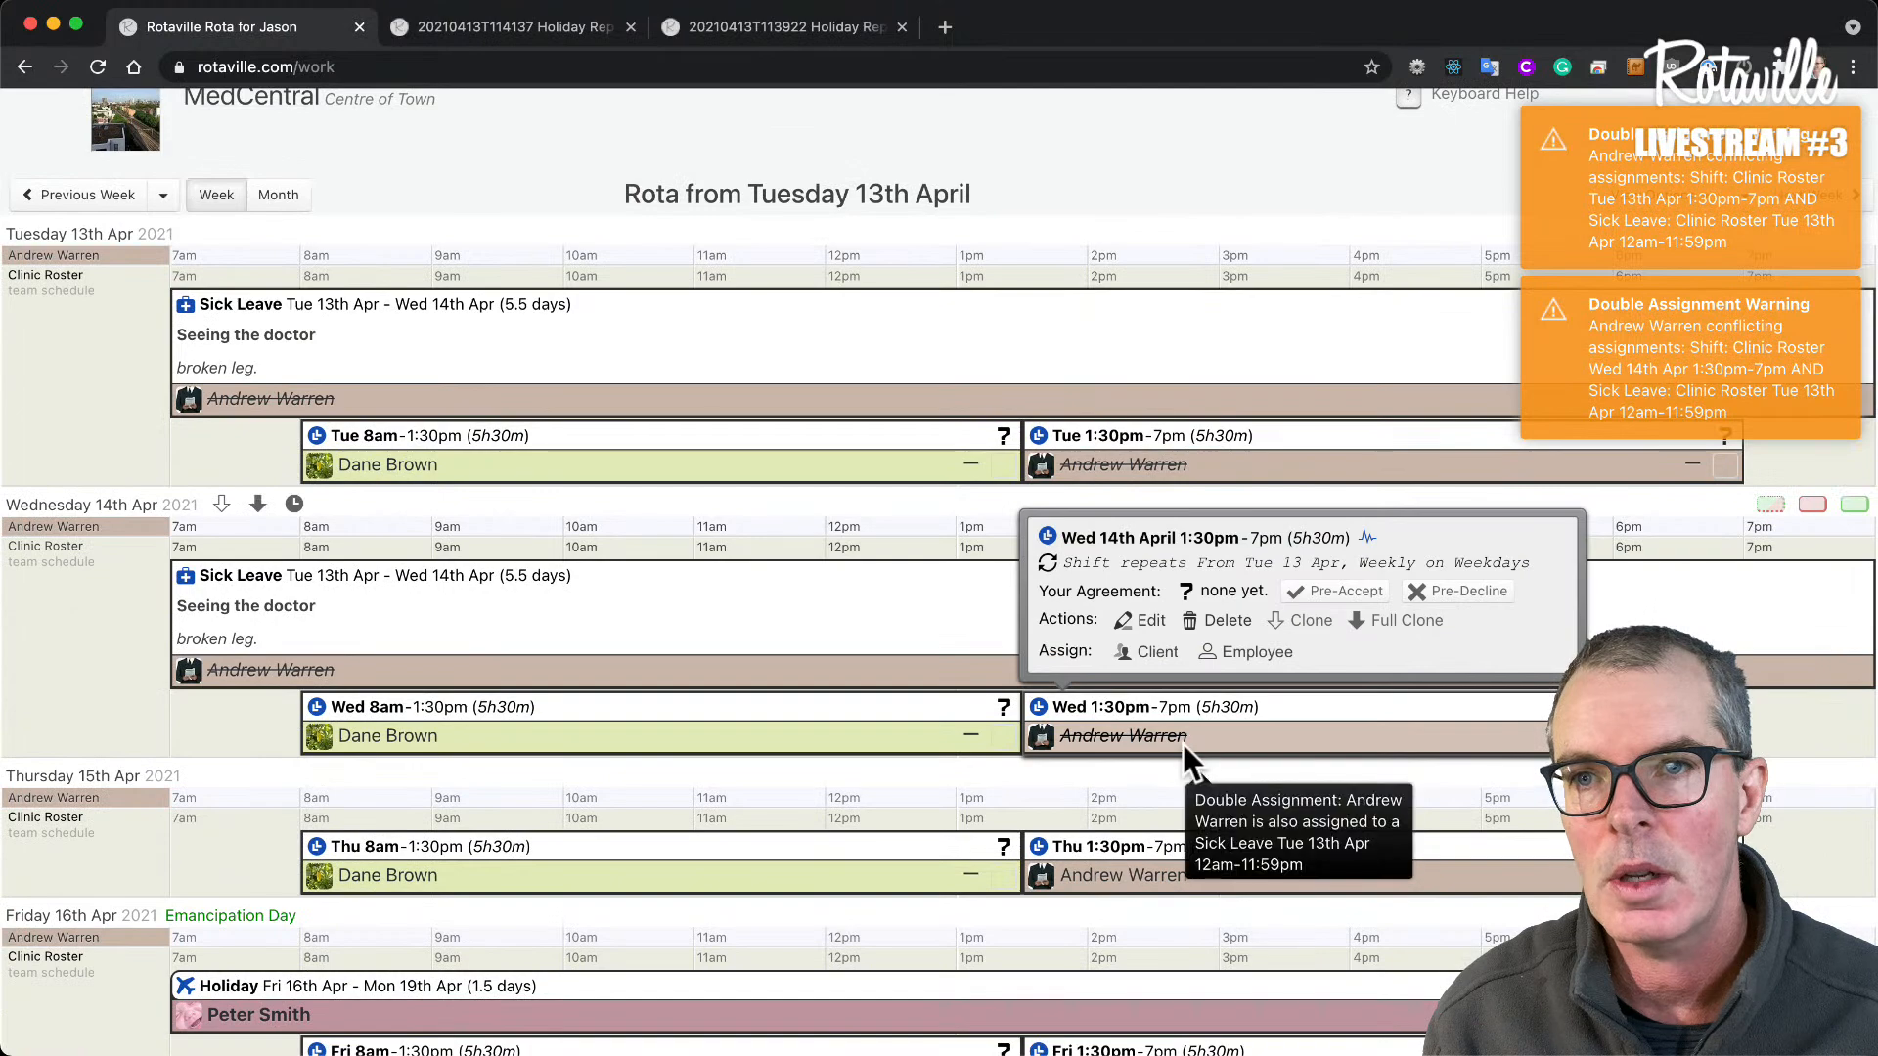
left_click(1636, 335)
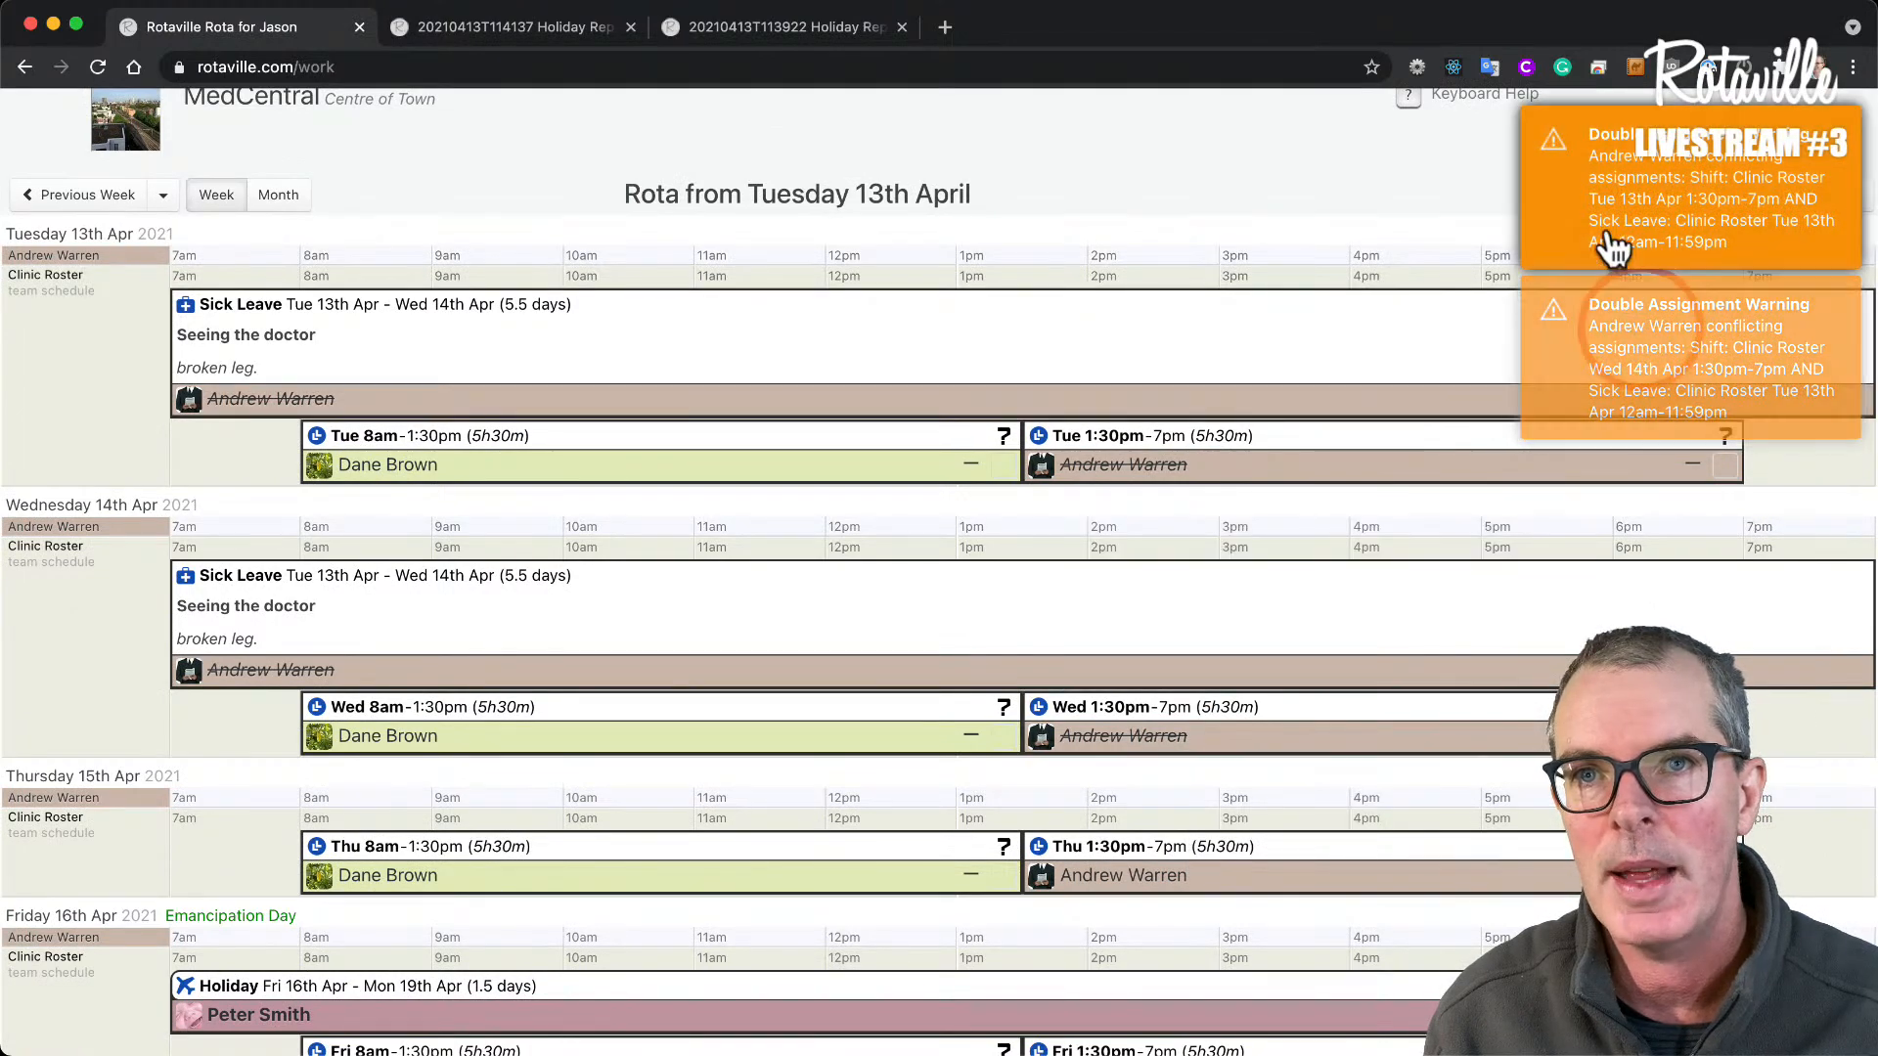
left_click(1604, 204)
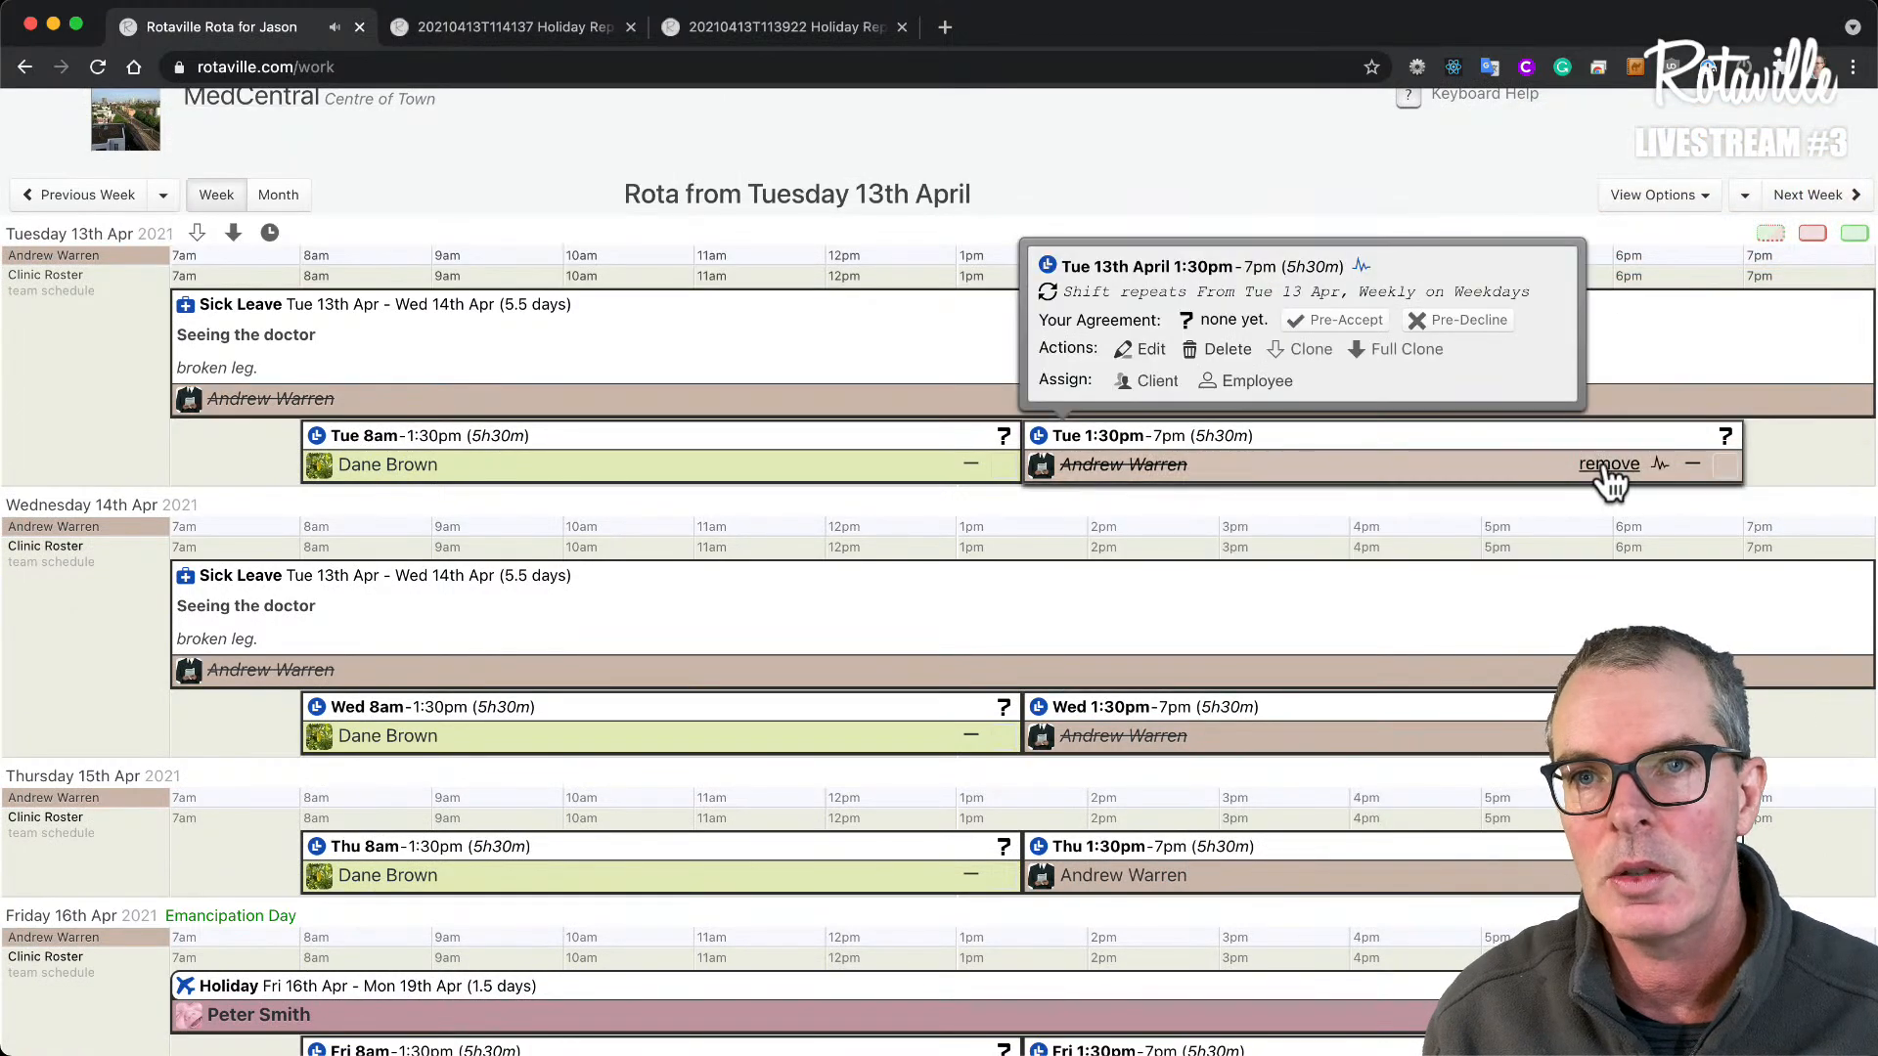
- Remove the sick employee from just the Tuesday 13th and just the Wednesday 14th April 1:30pm-7pm shifts
left_click(1604, 462)
left_click(801, 410)
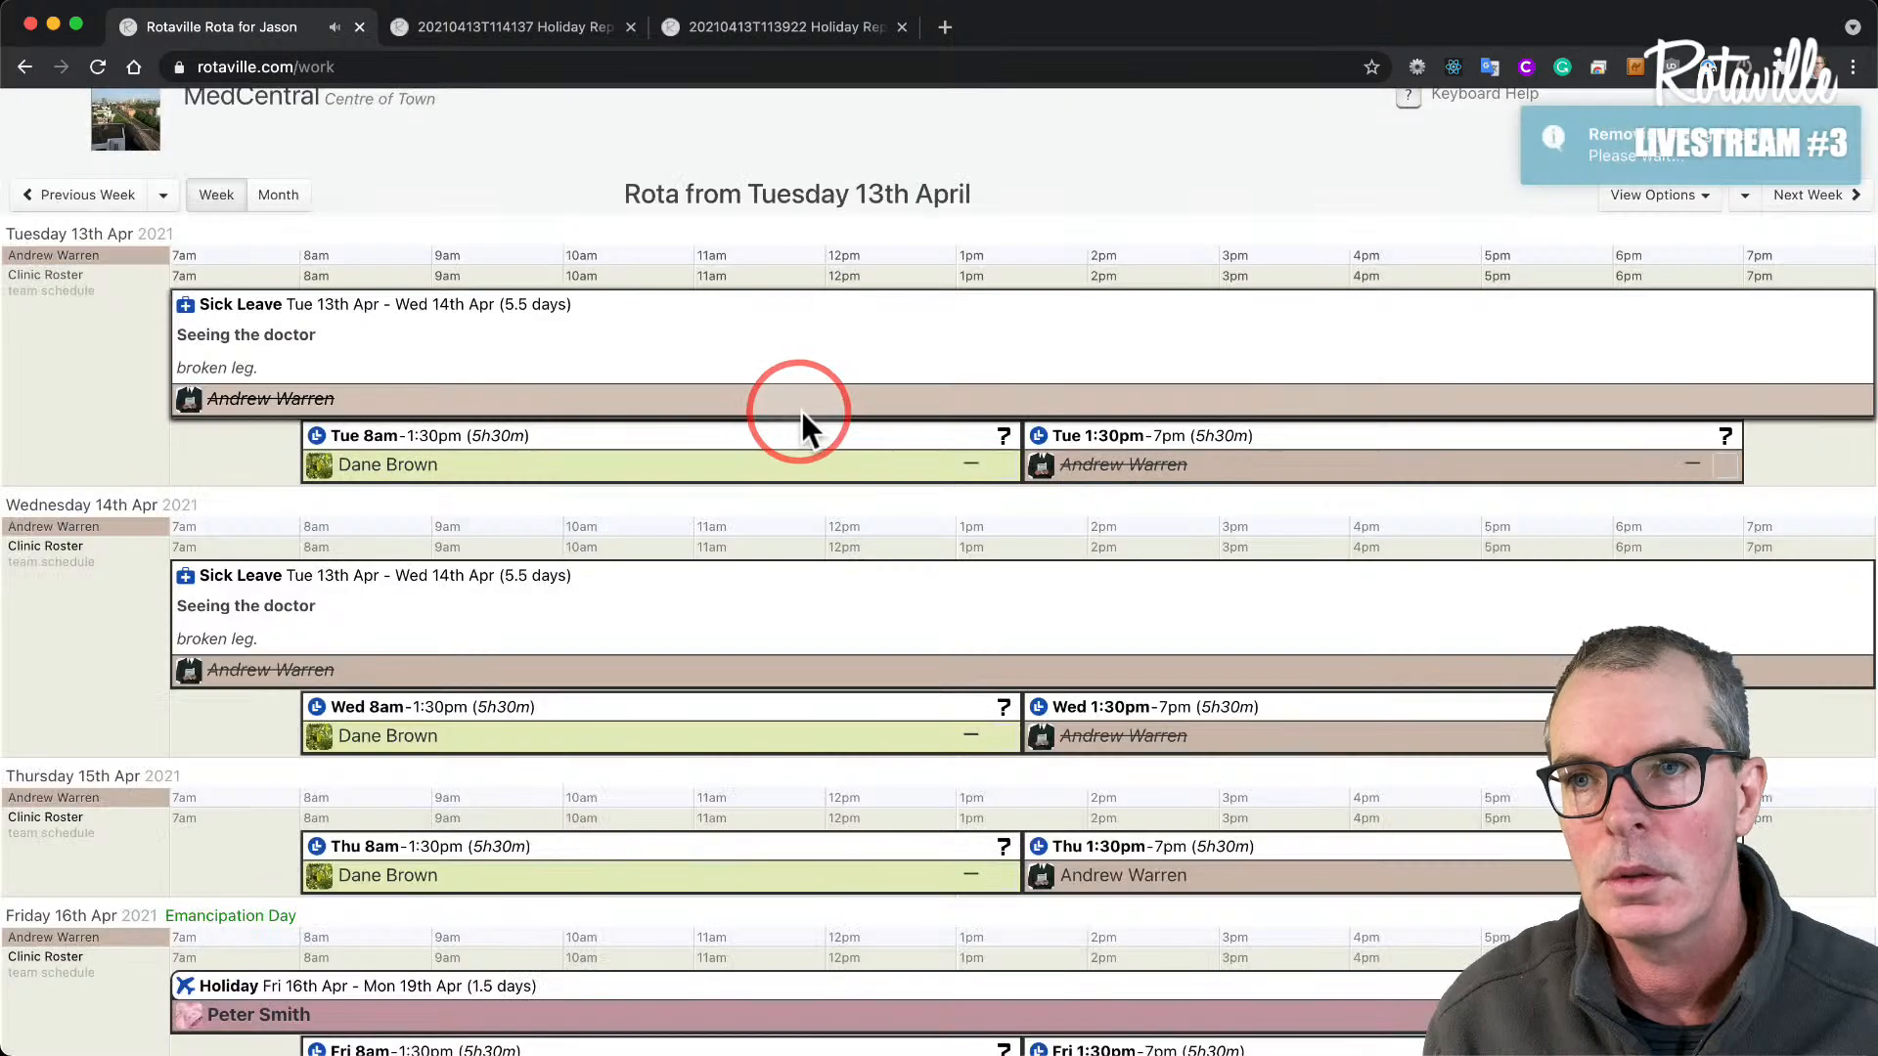
scroll(1132, 479, "down", 2)
scroll(1412, 519, "down", 3)
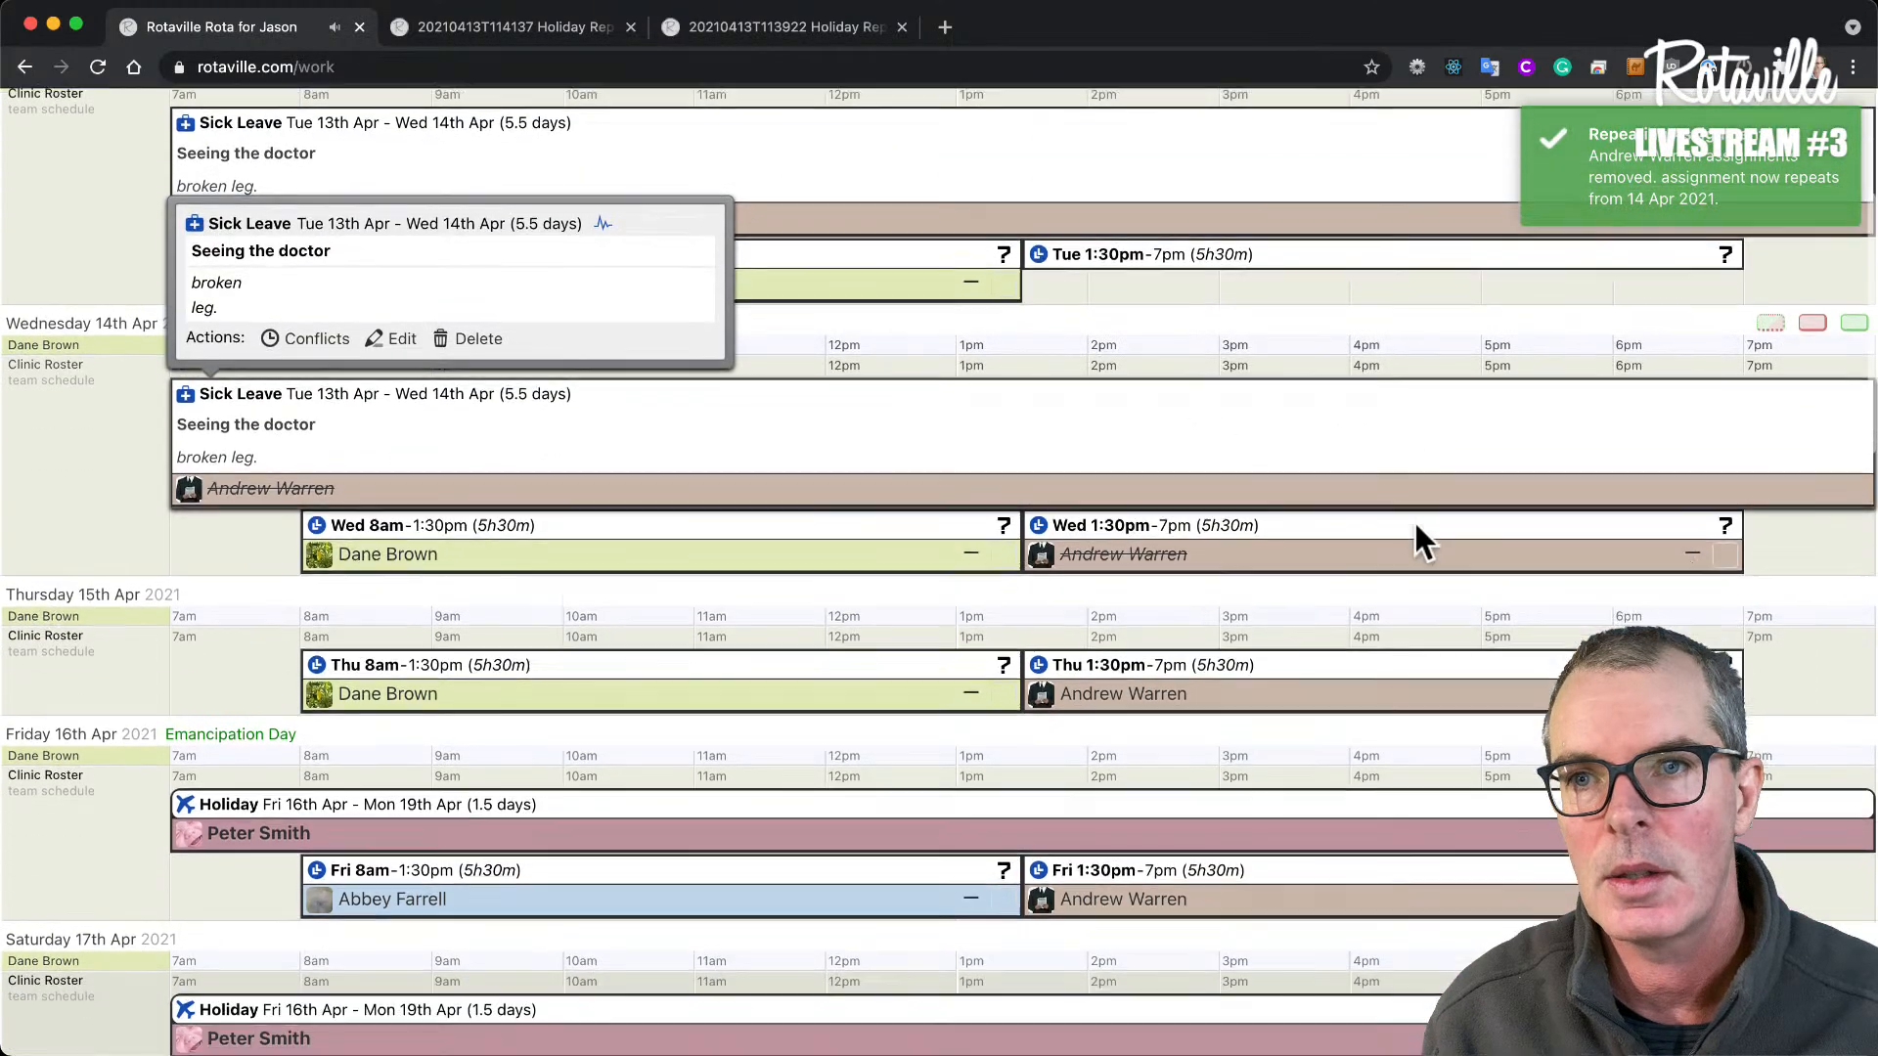
left_click(1627, 485)
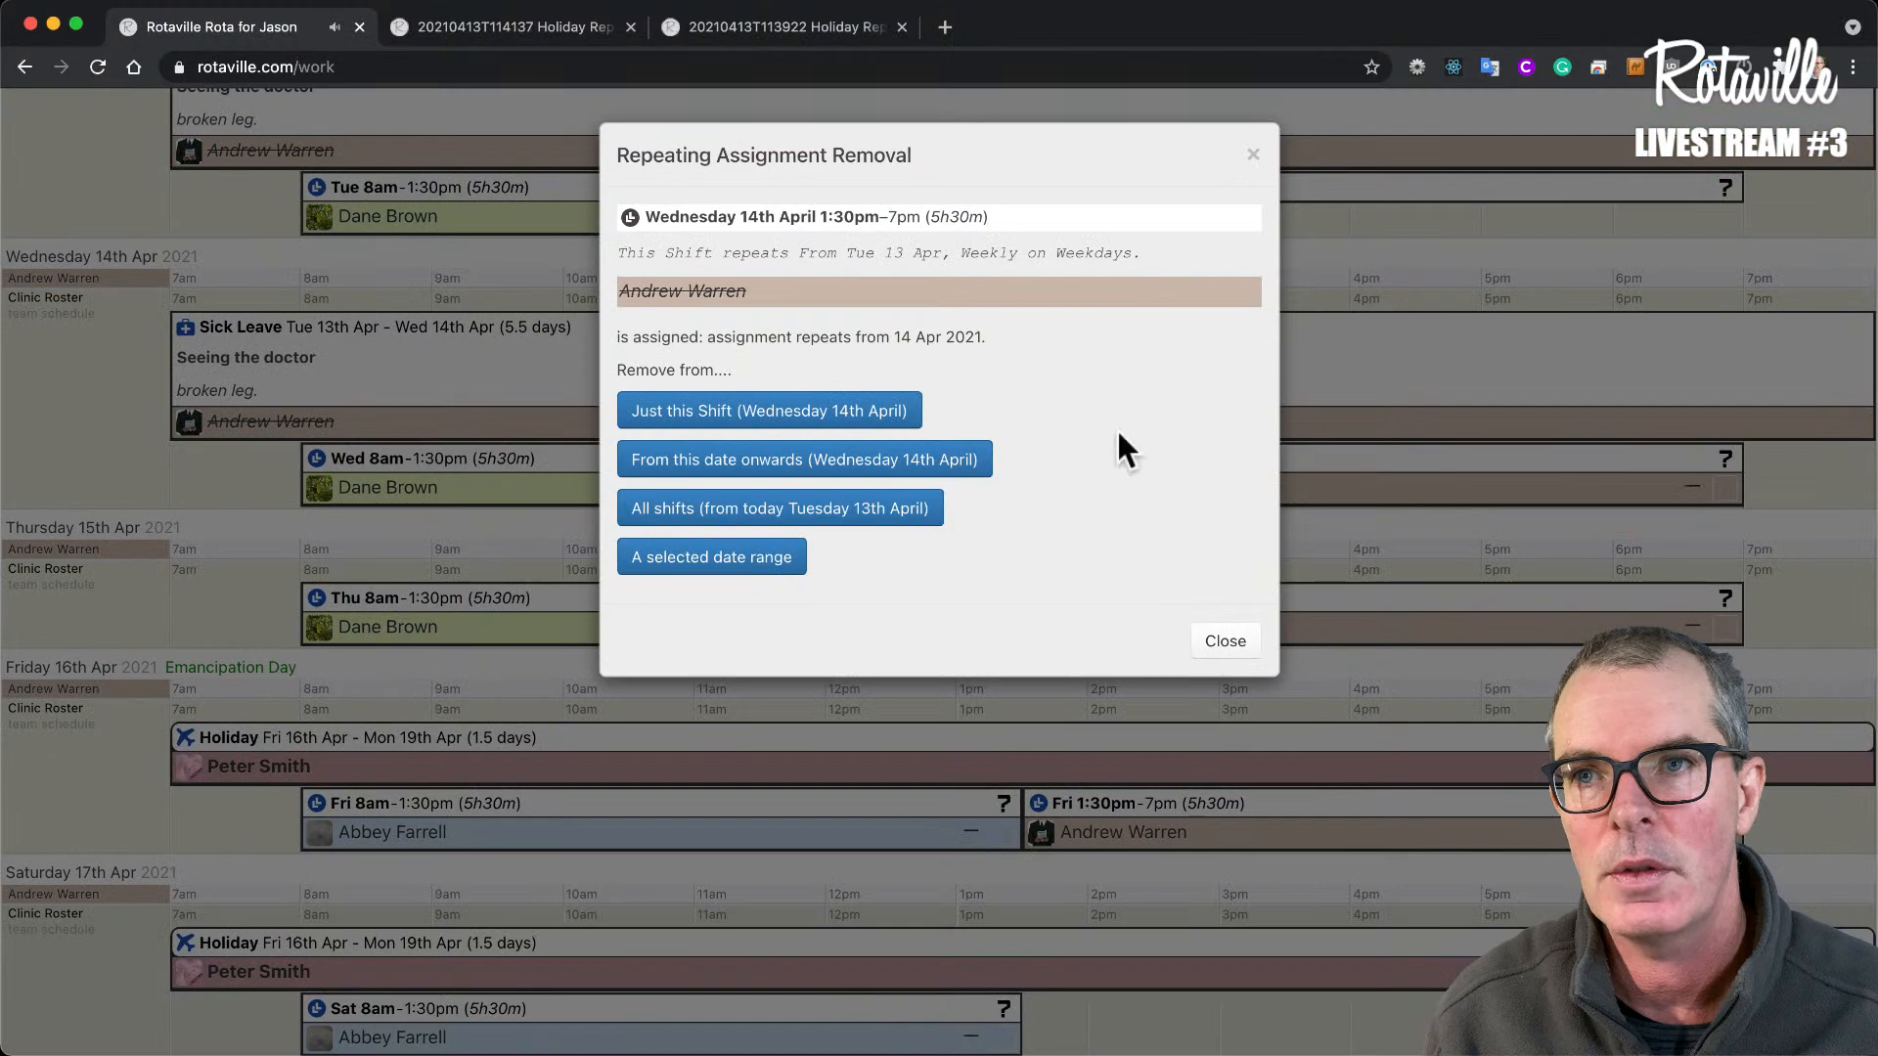
left_click(873, 412)
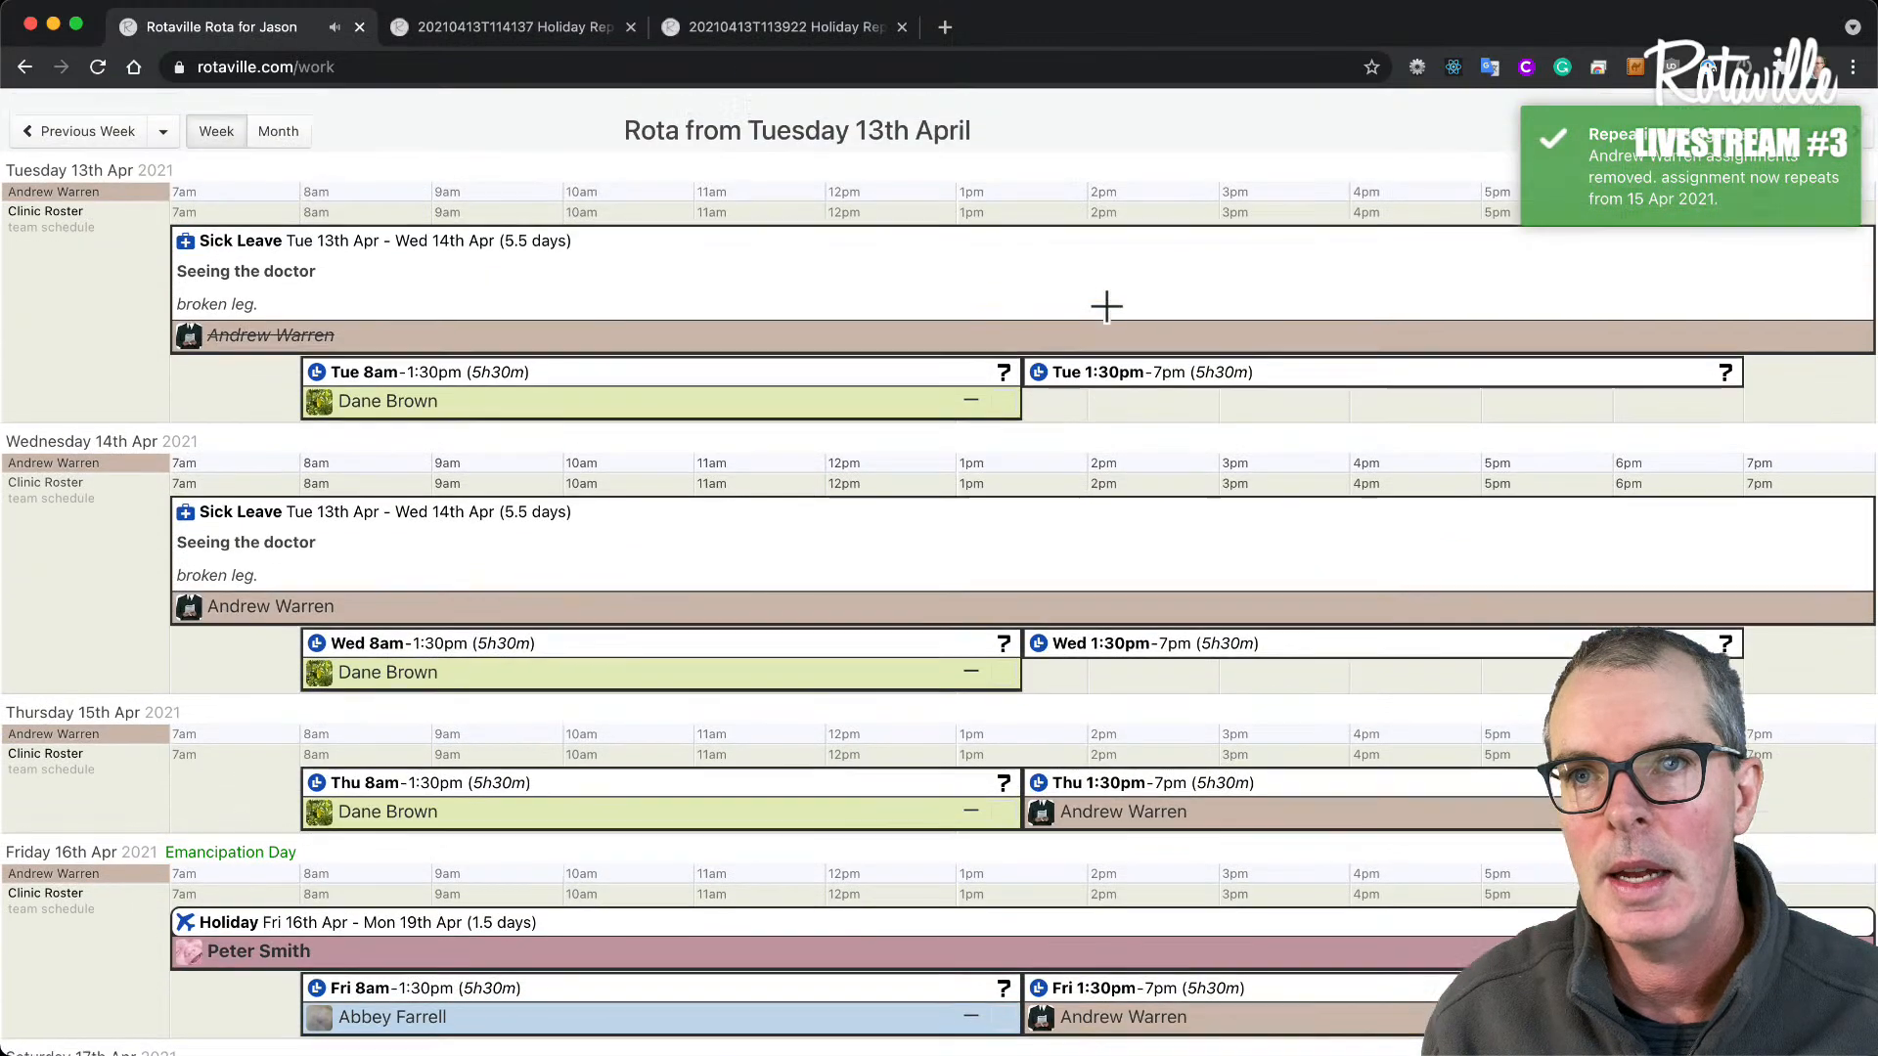
- Assign the logged-in manager to just the Tuesday 13th April 1:30pm-7pm shift
mouse_move(1226, 391)
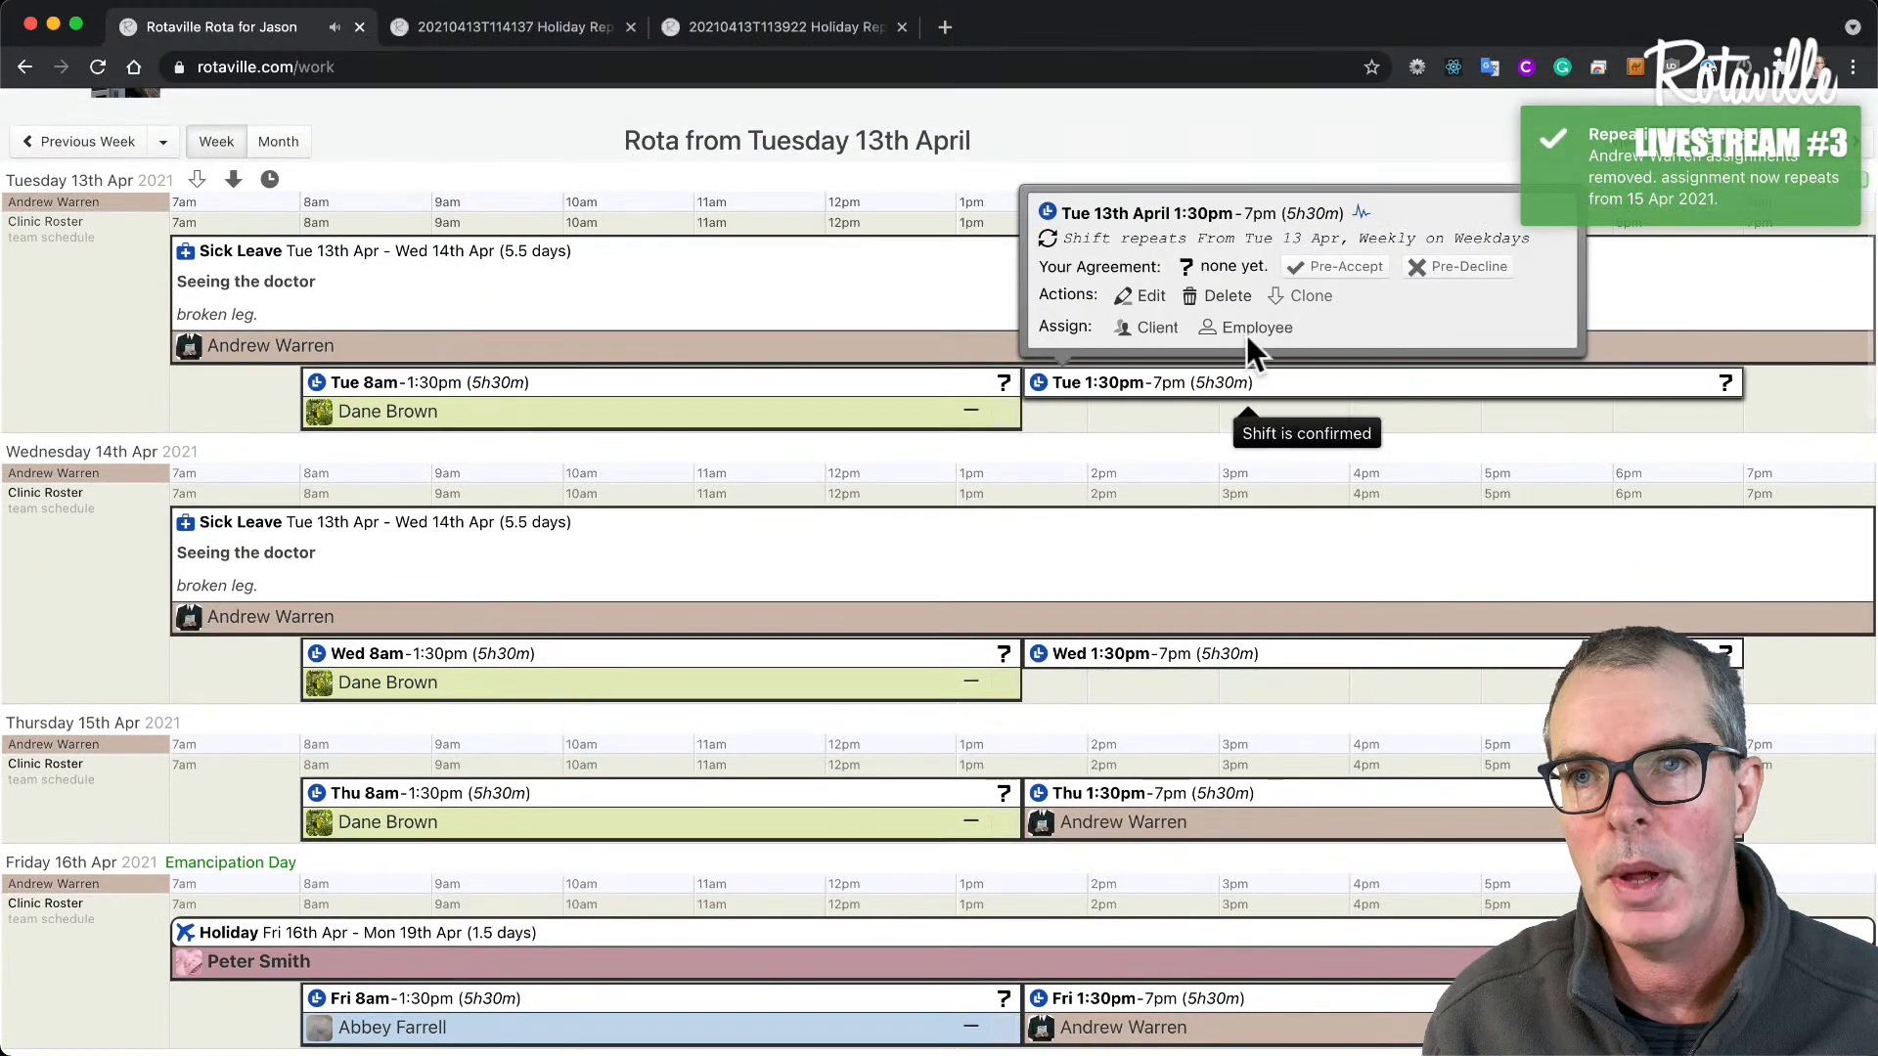
left_click(1252, 328)
left_click(1276, 528)
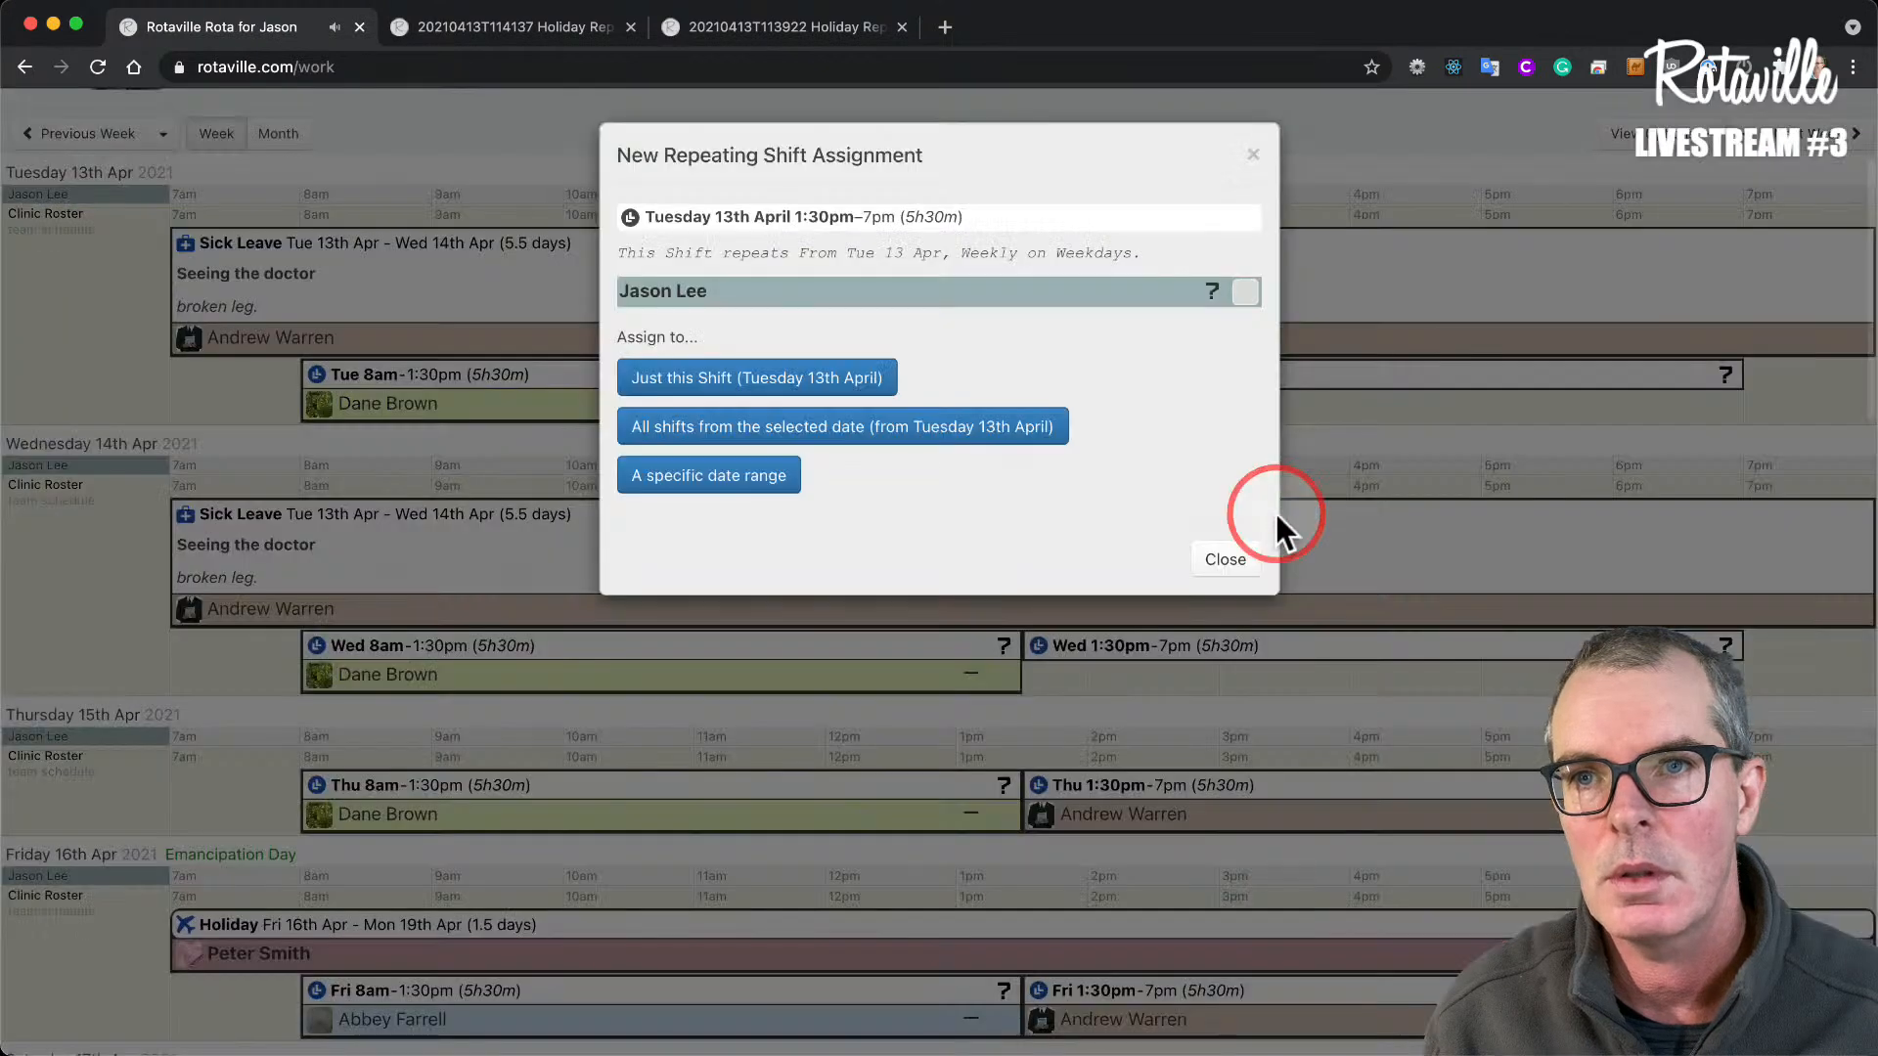
left_click(803, 378)
- Assign the employee whose holiday starts on Friday 16th to just the Wednesday 14th April 1:30pm-7pm shift, and review the rota
mouse_move(1154, 640)
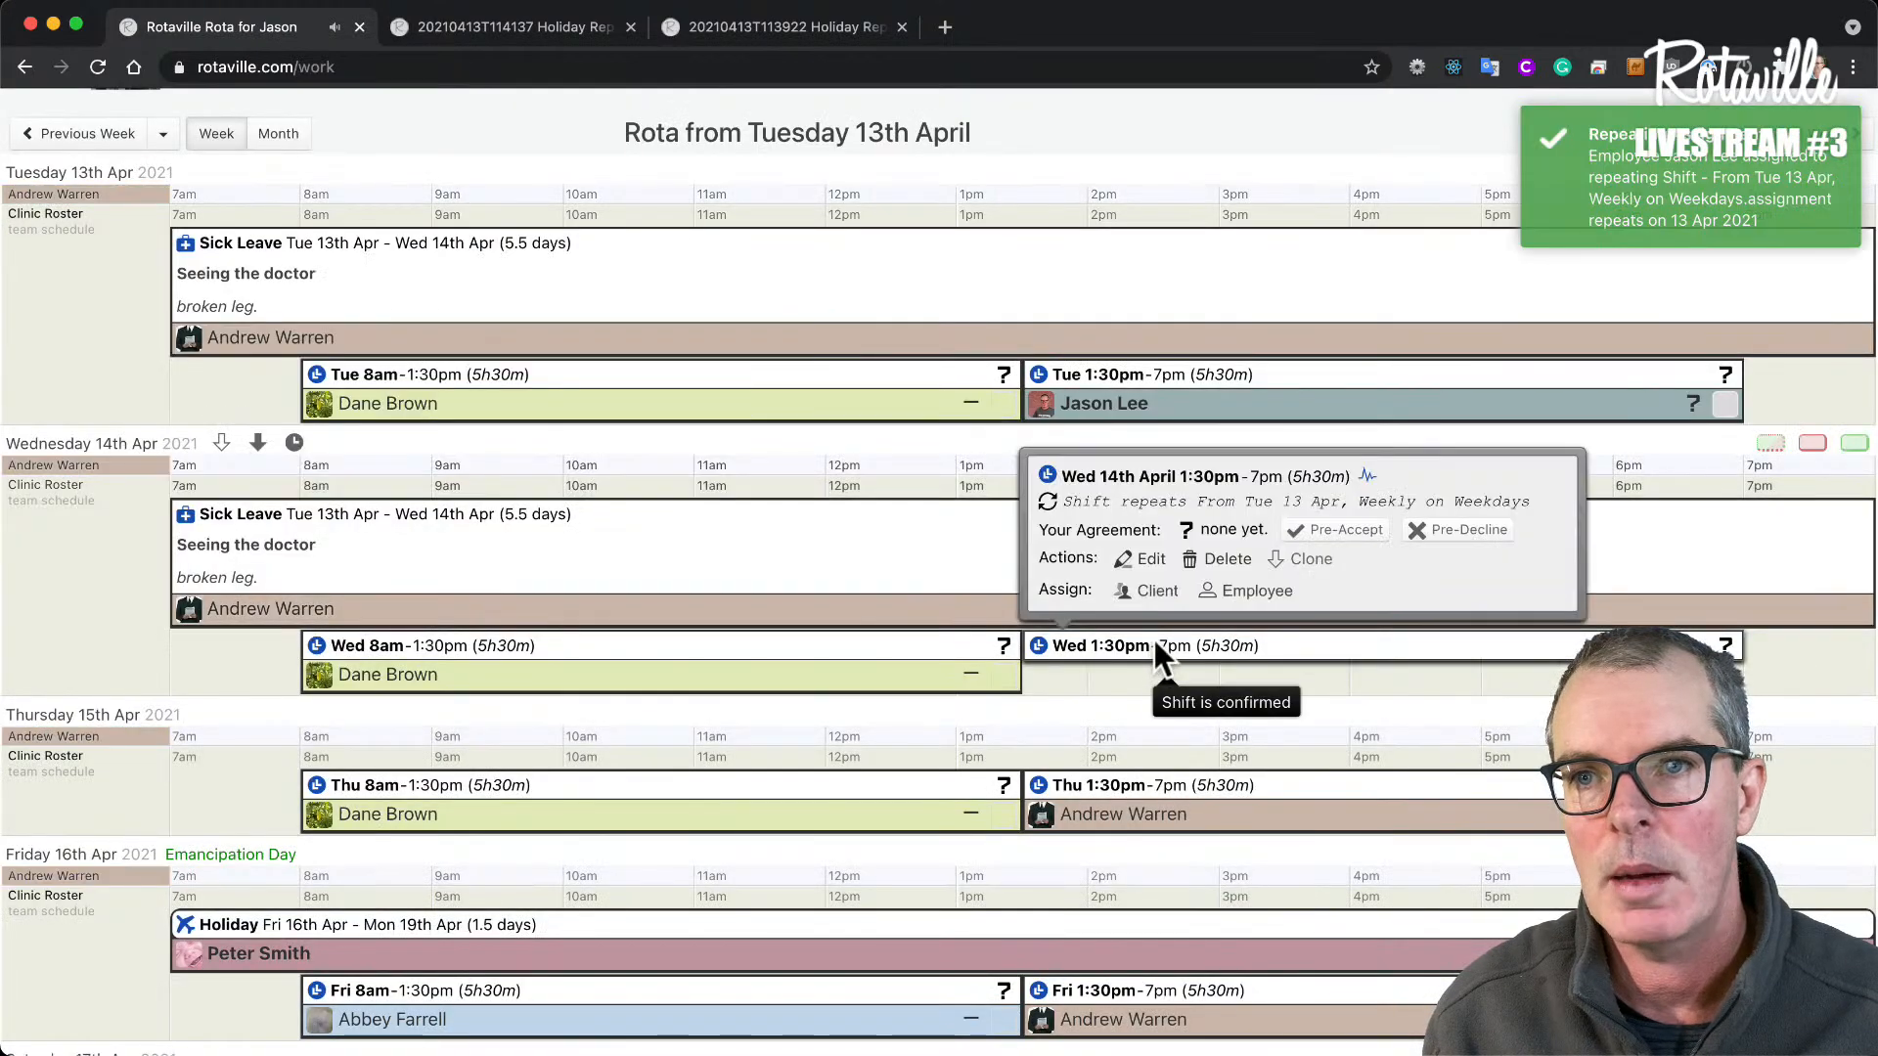
left_click(1257, 595)
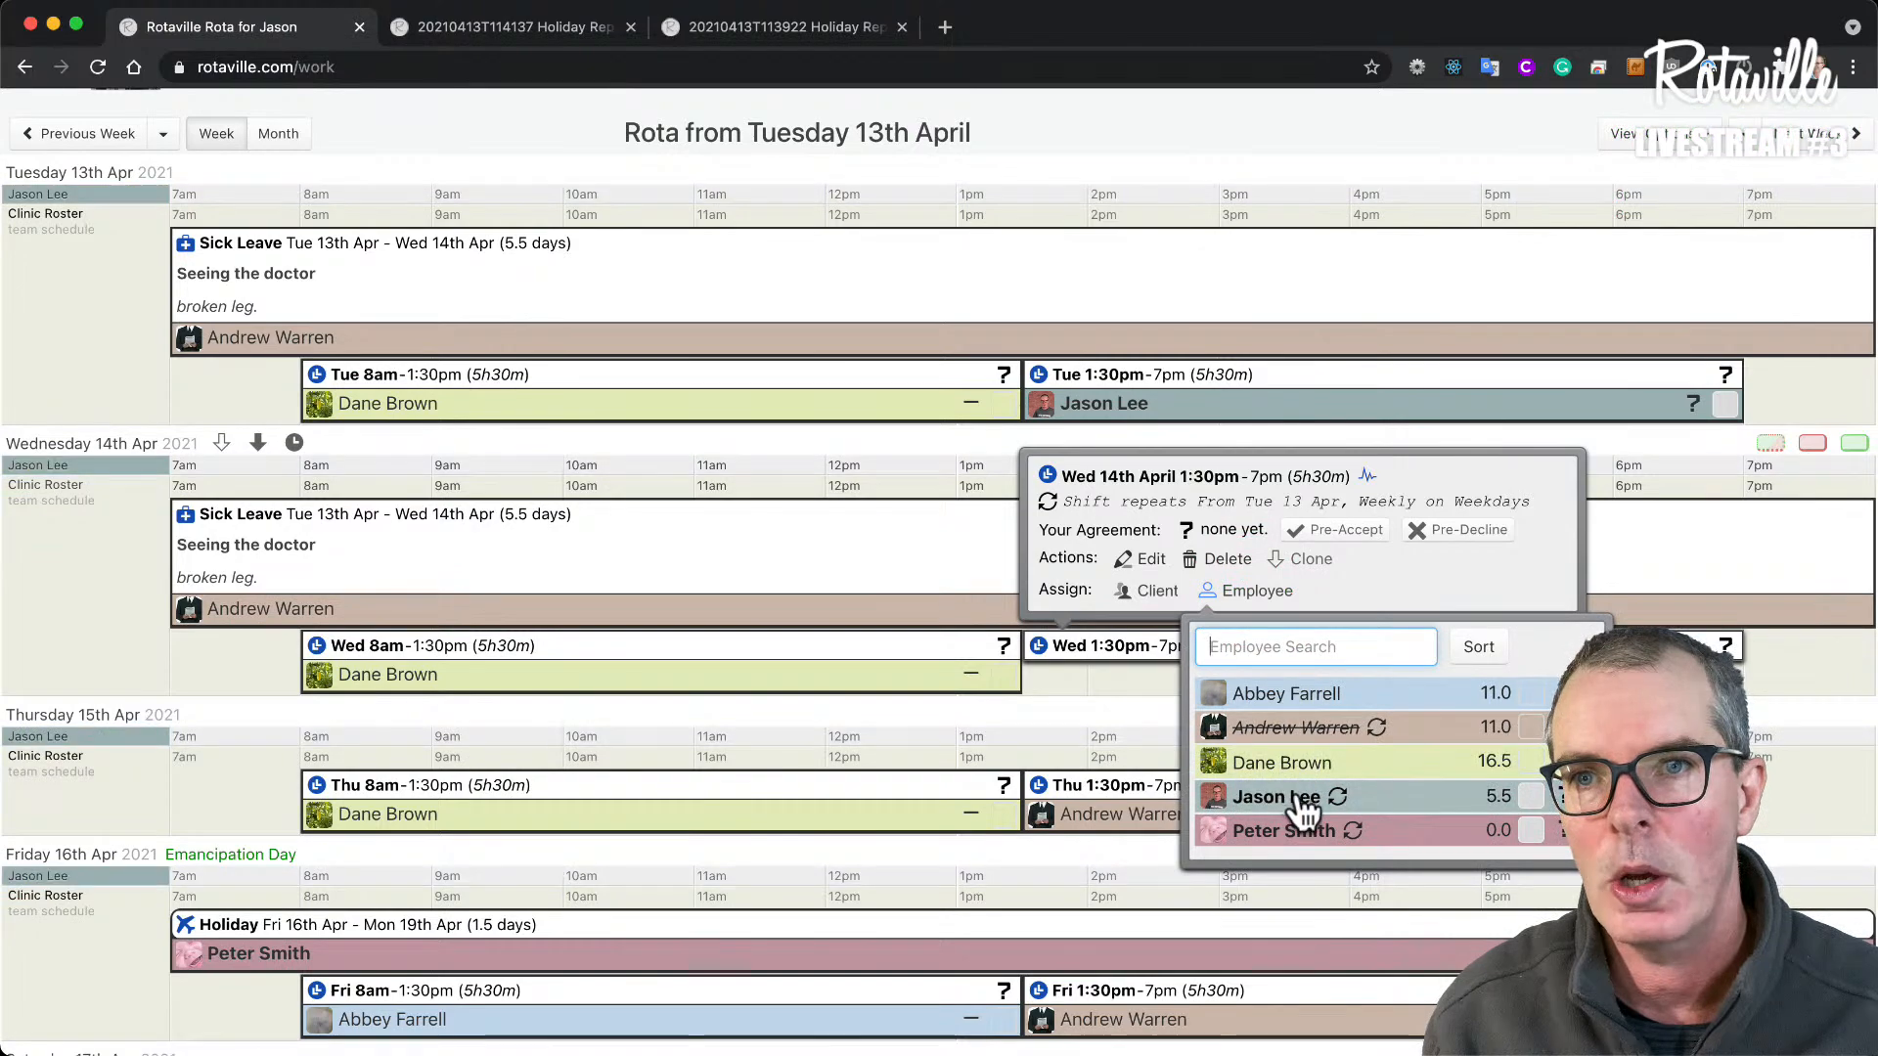
left_click(1301, 833)
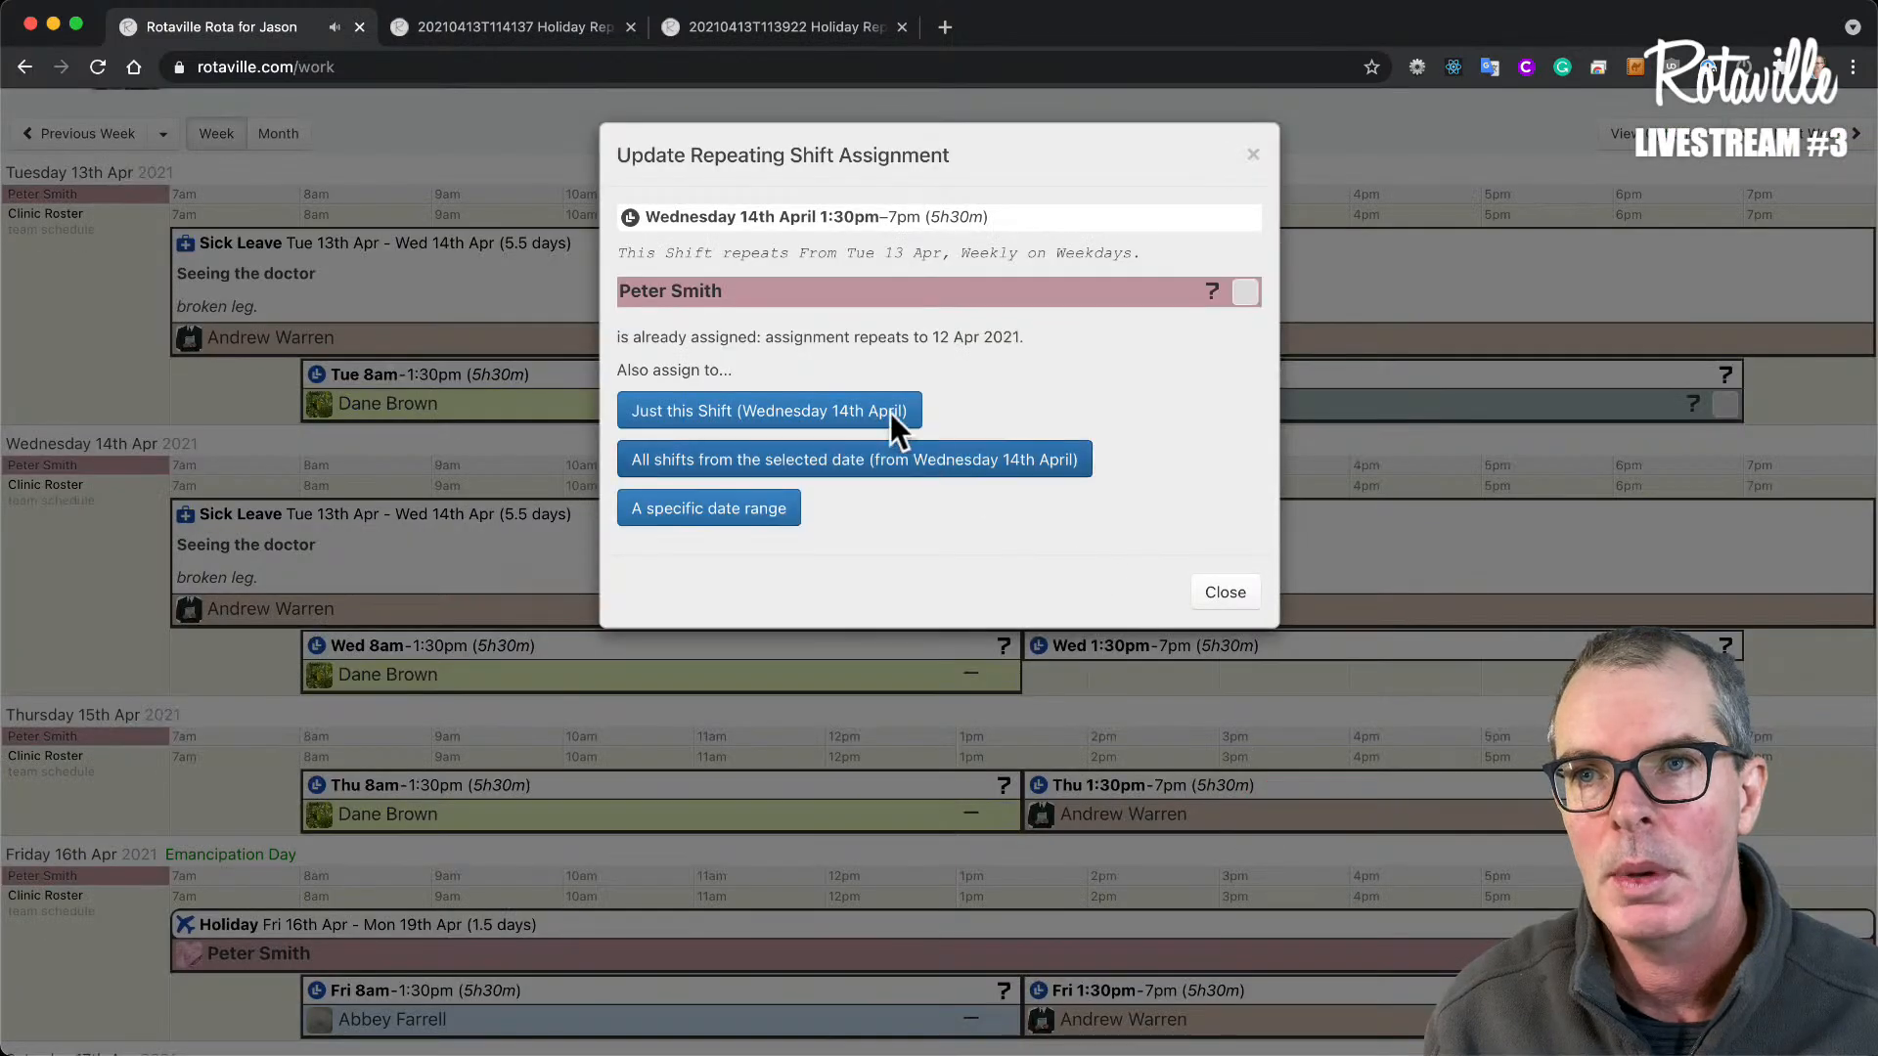
left_click(803, 414)
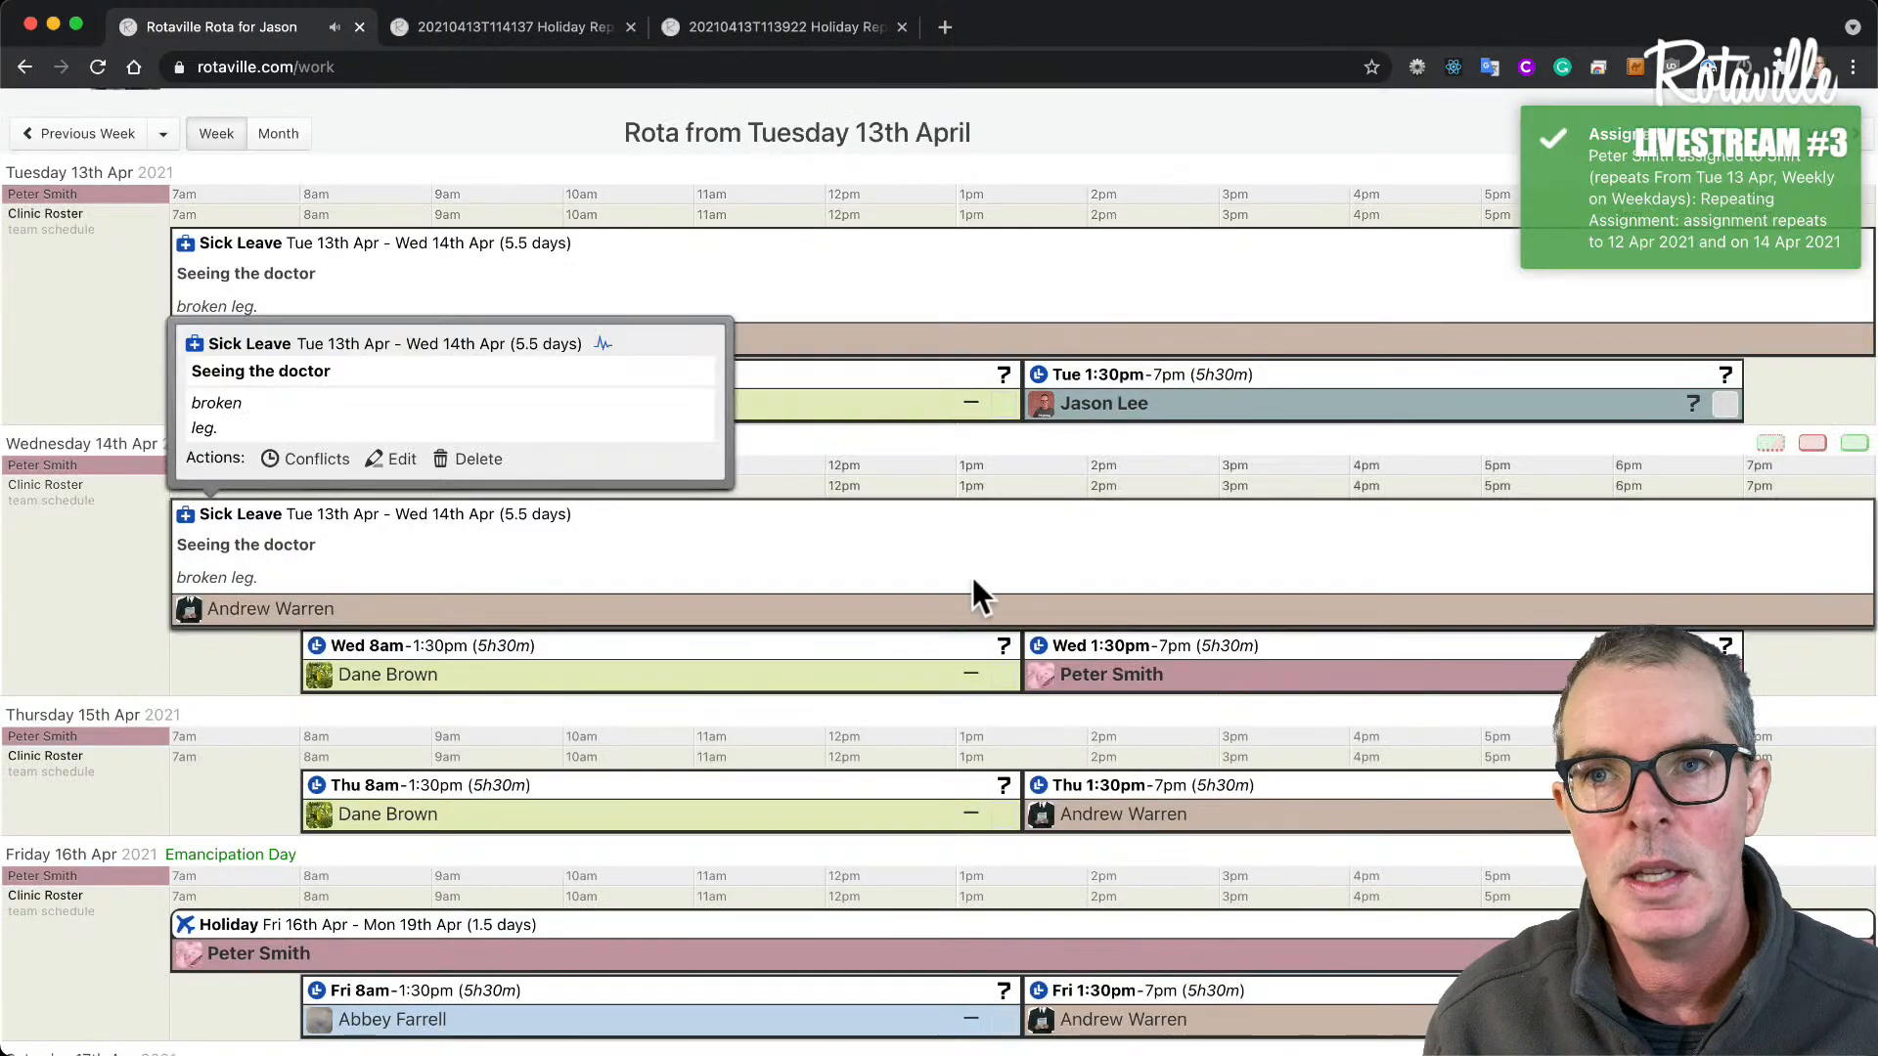
scroll(1006, 638, "up", 3)
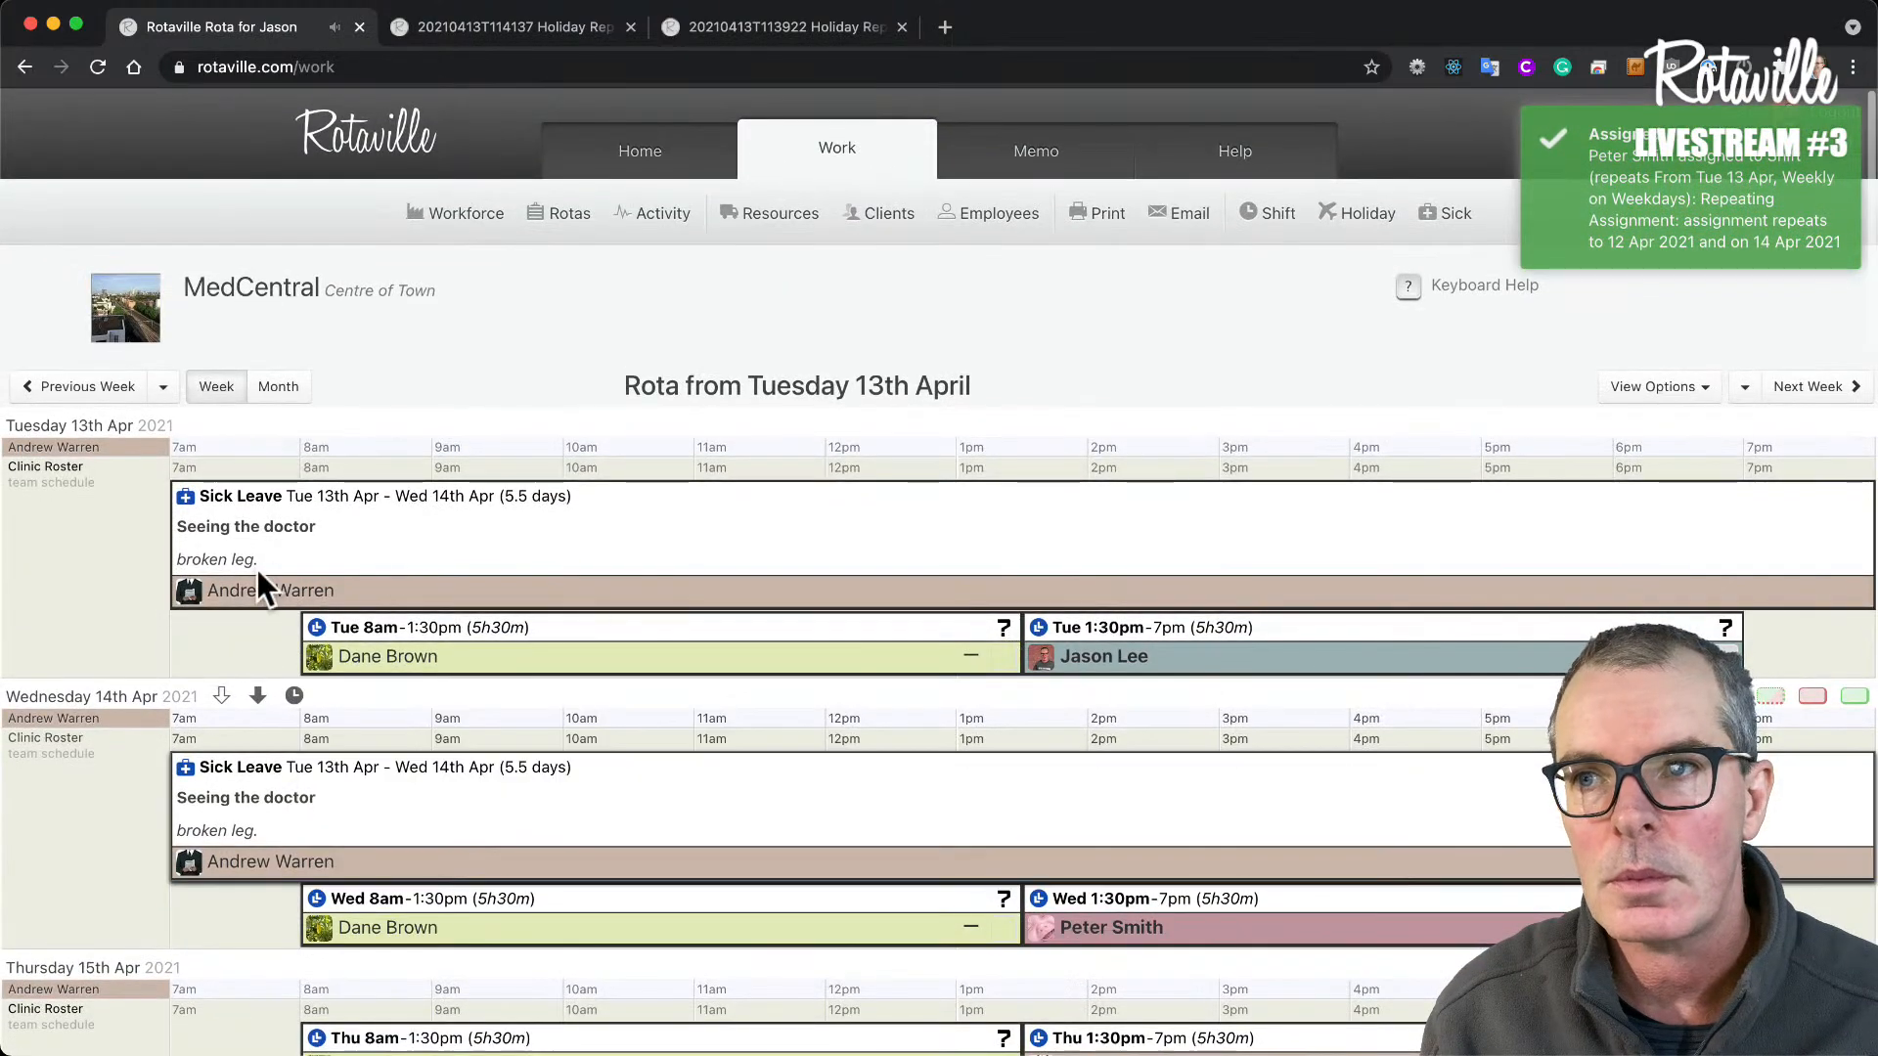
mouse_move(248, 603)
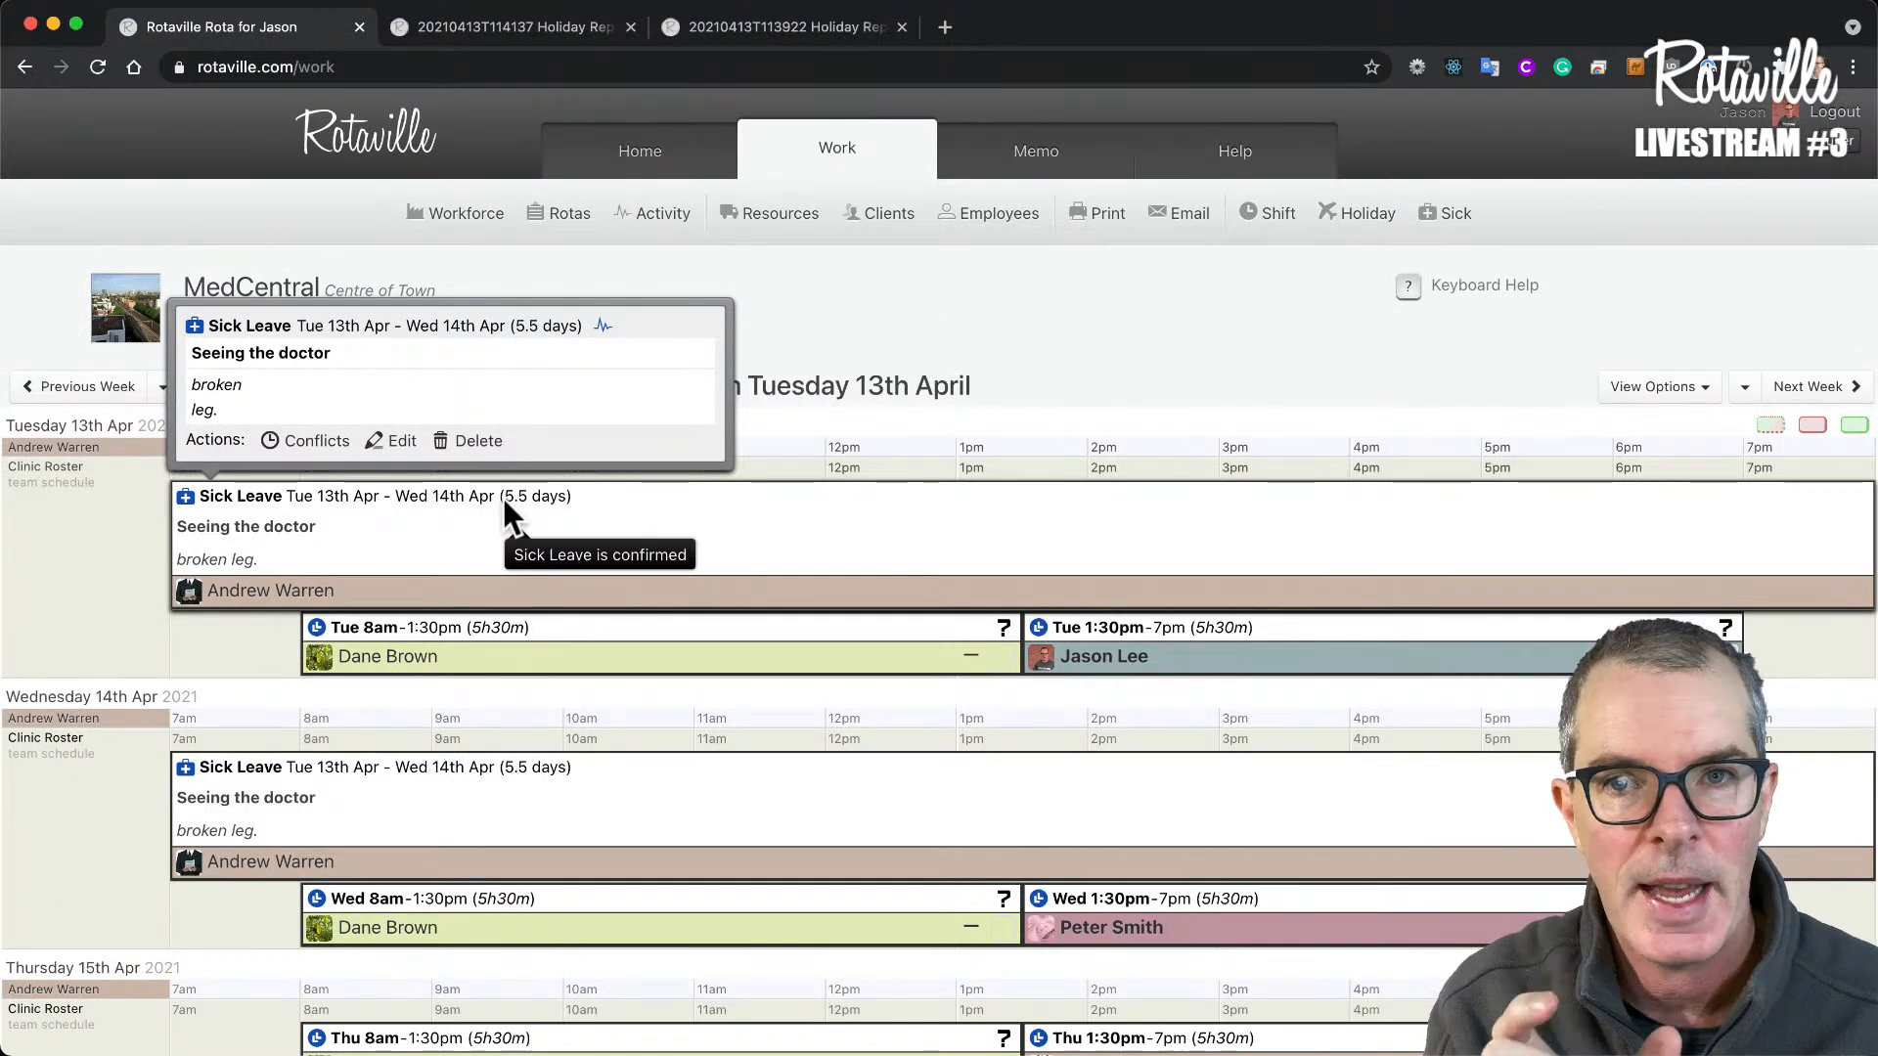
- Set up a Sick Report PDF export for the individual employee on sick leave from Tuesday 13th to Wednesday 14th April
left_click(1080, 217)
left_click(973, 255)
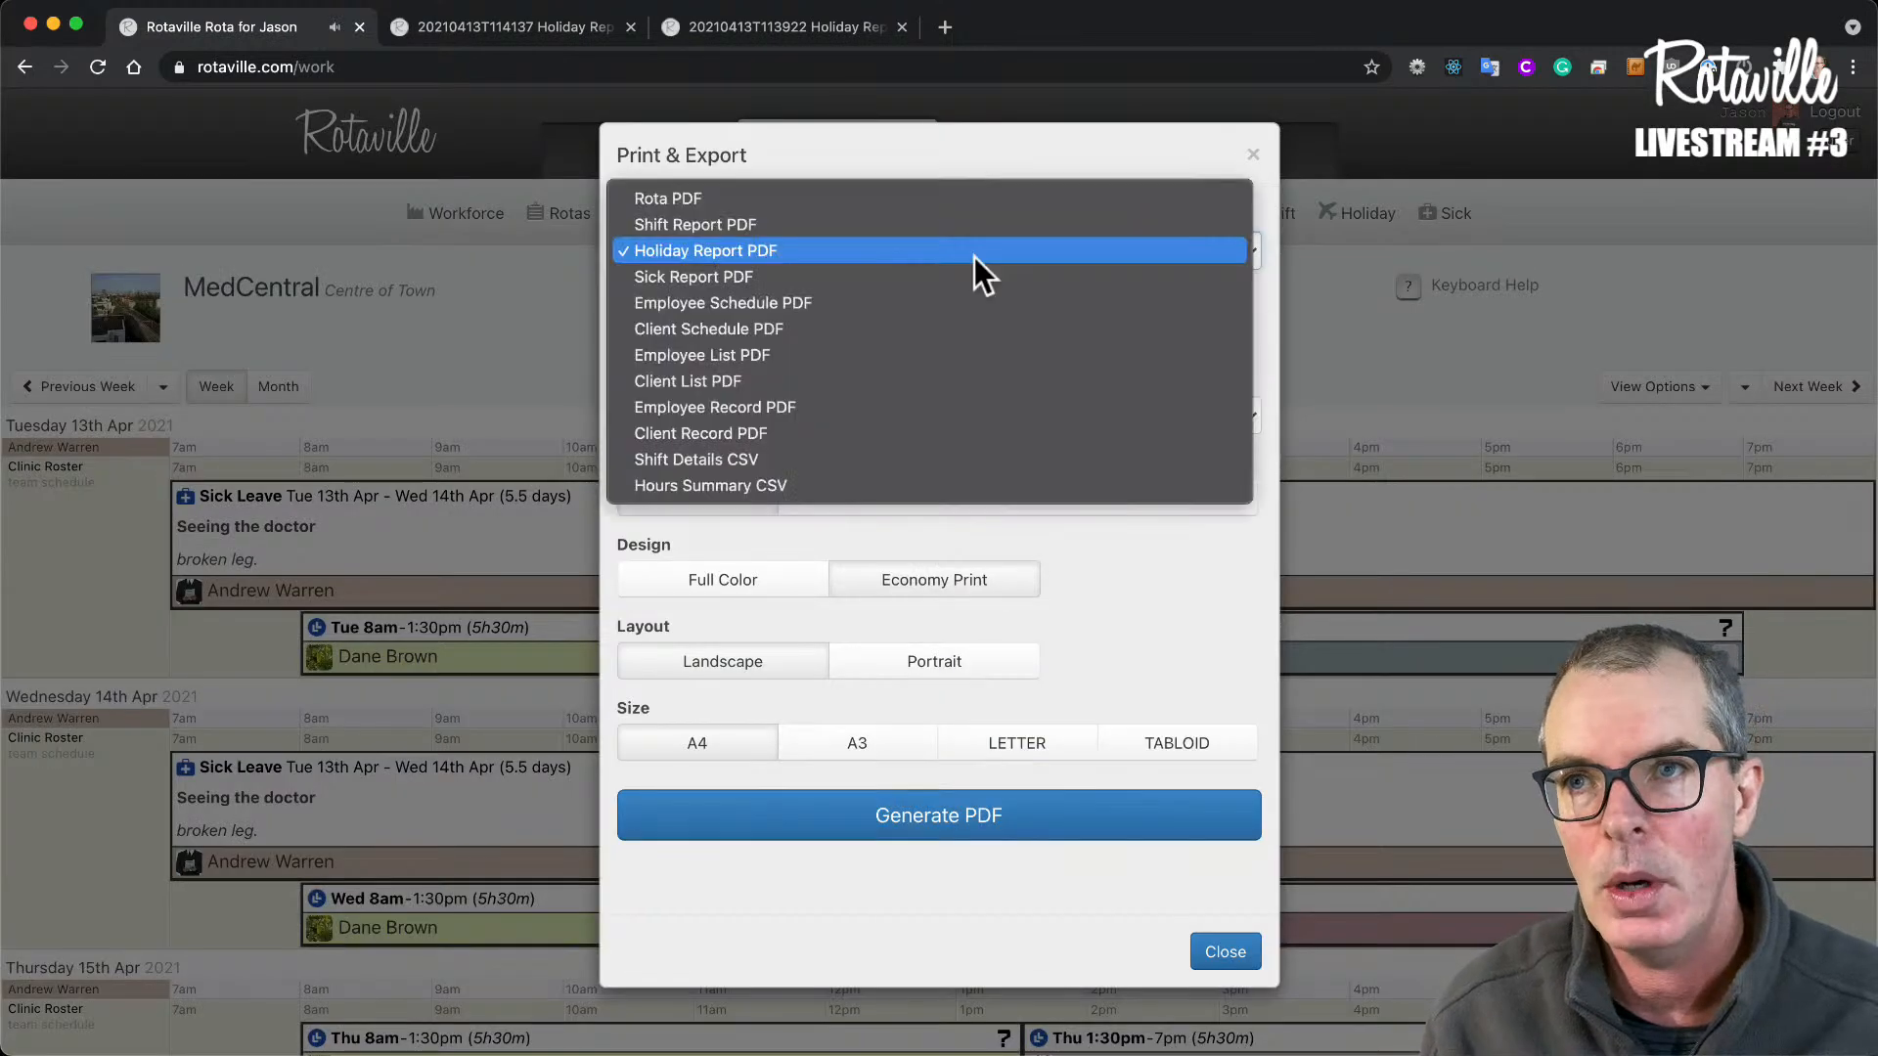
key("Escape")
left_click(970, 277)
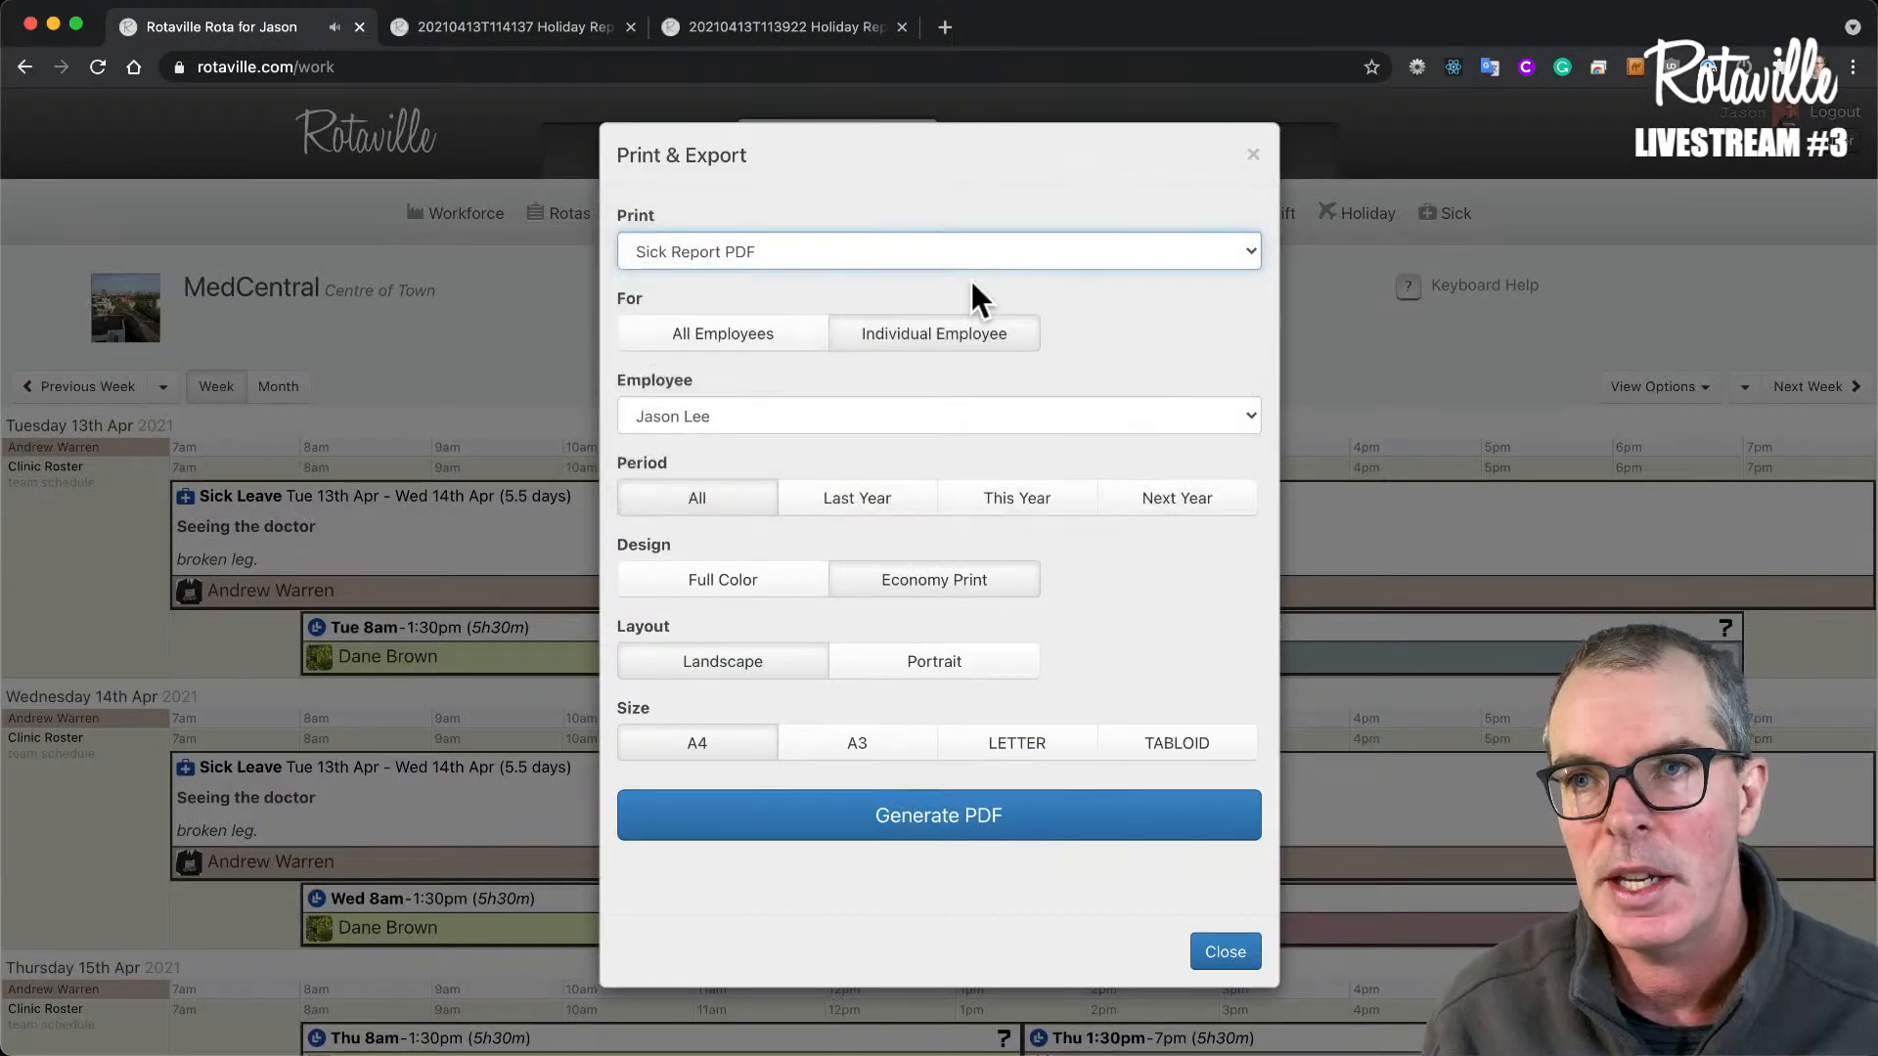
left_click(906, 411)
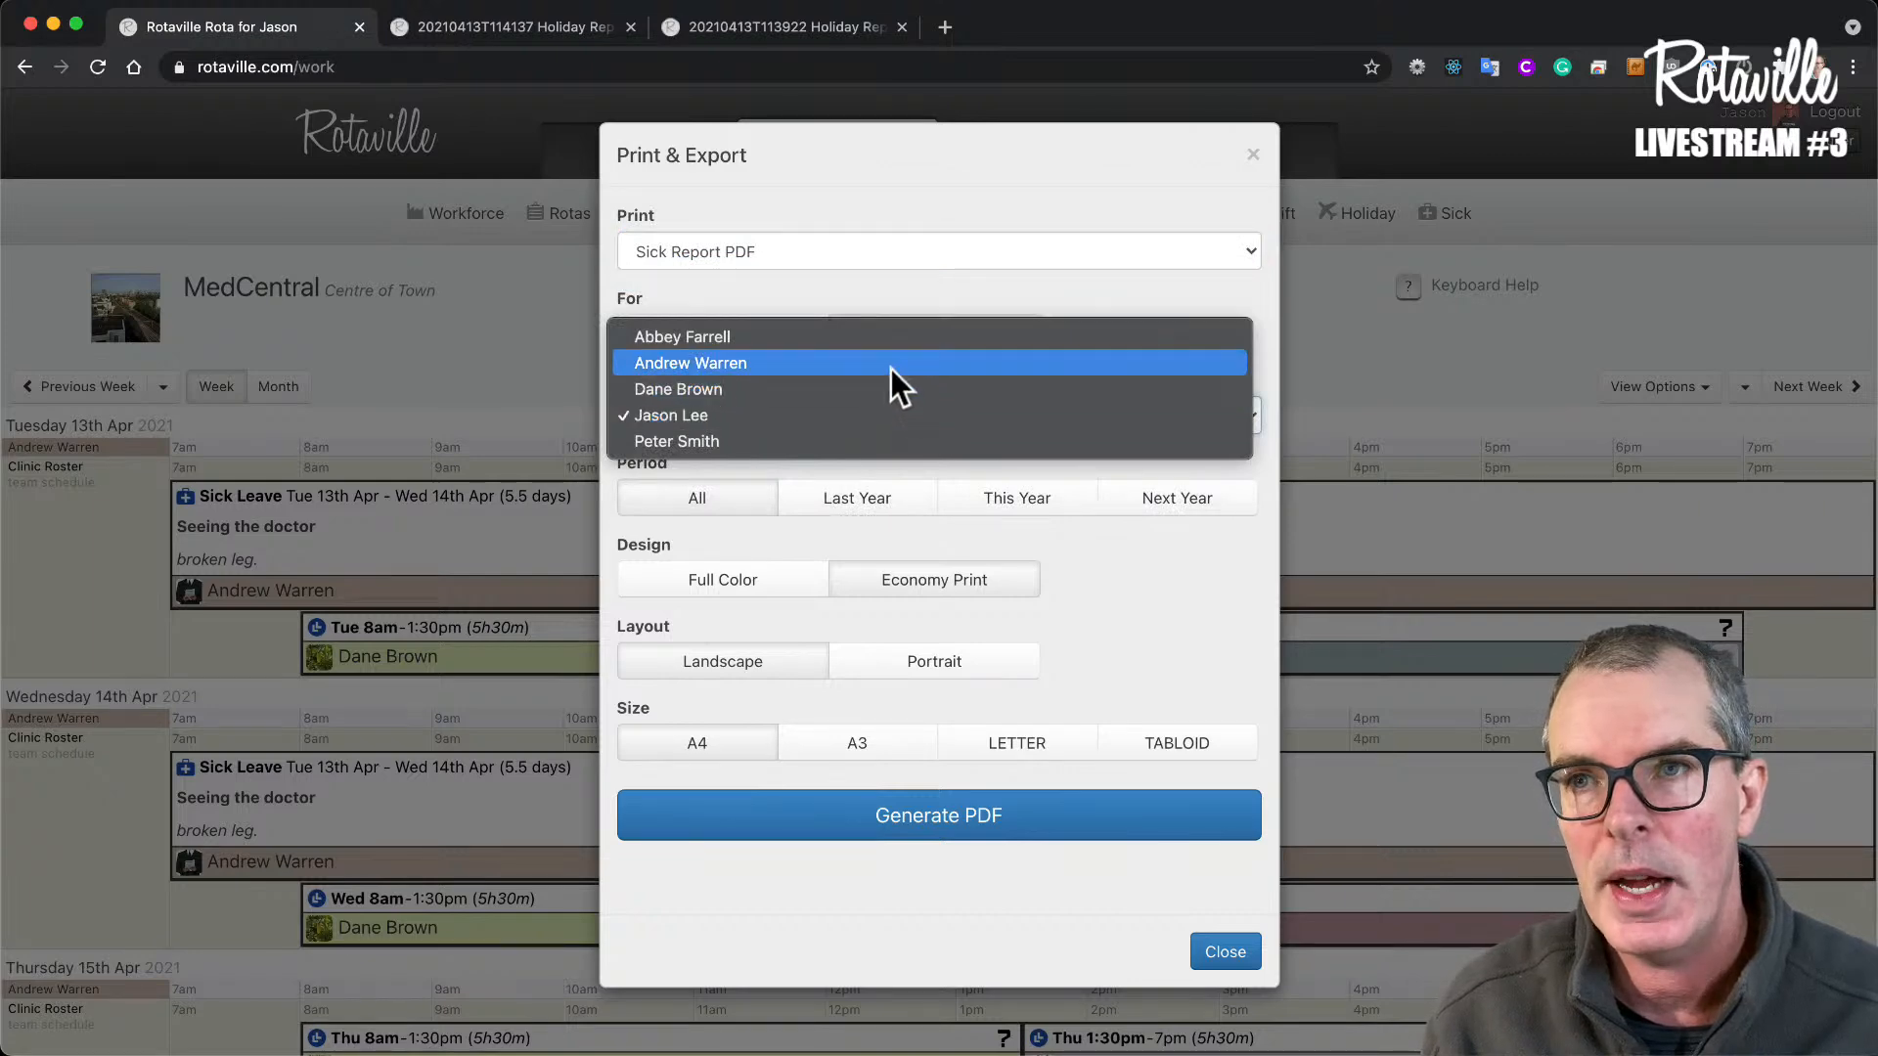
left_click(890, 366)
- Generate the sick report in Full Color with Portrait layout, and review the sick leave summaries and details for each year
left_click(684, 582)
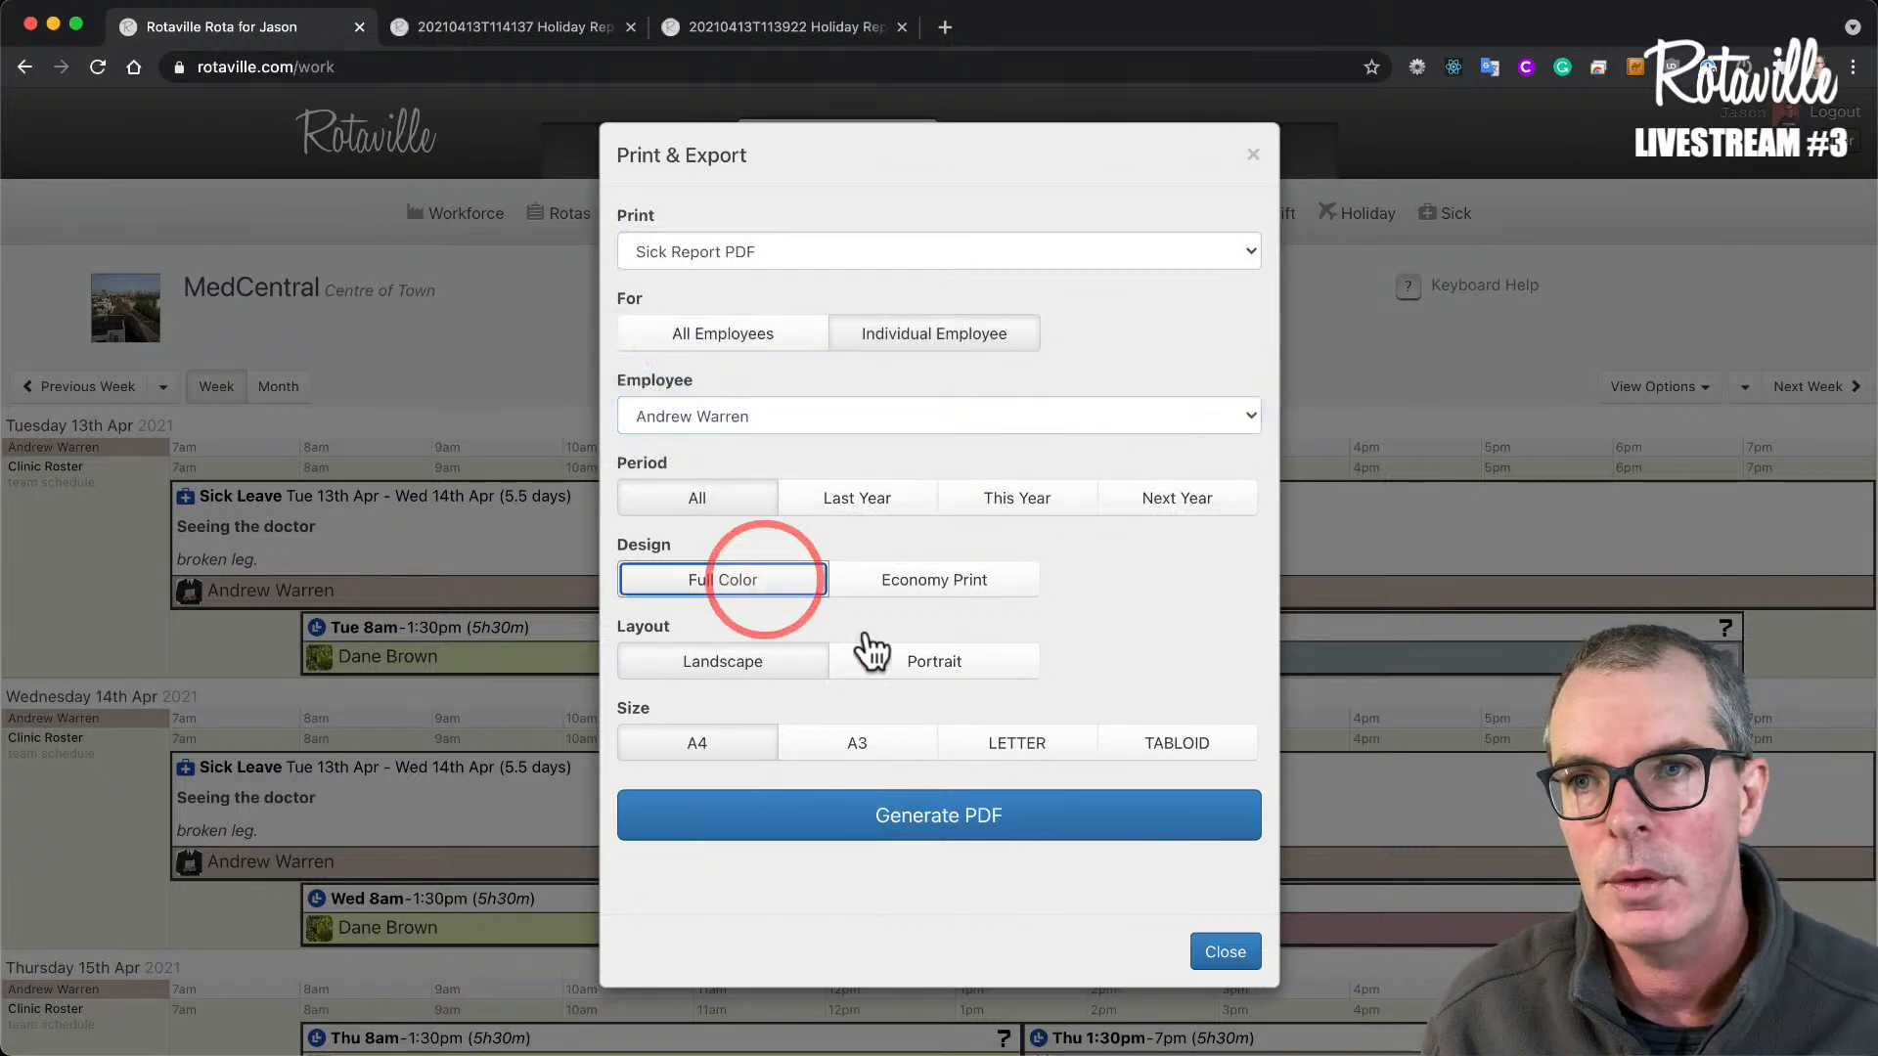
left_click(924, 665)
left_click(924, 831)
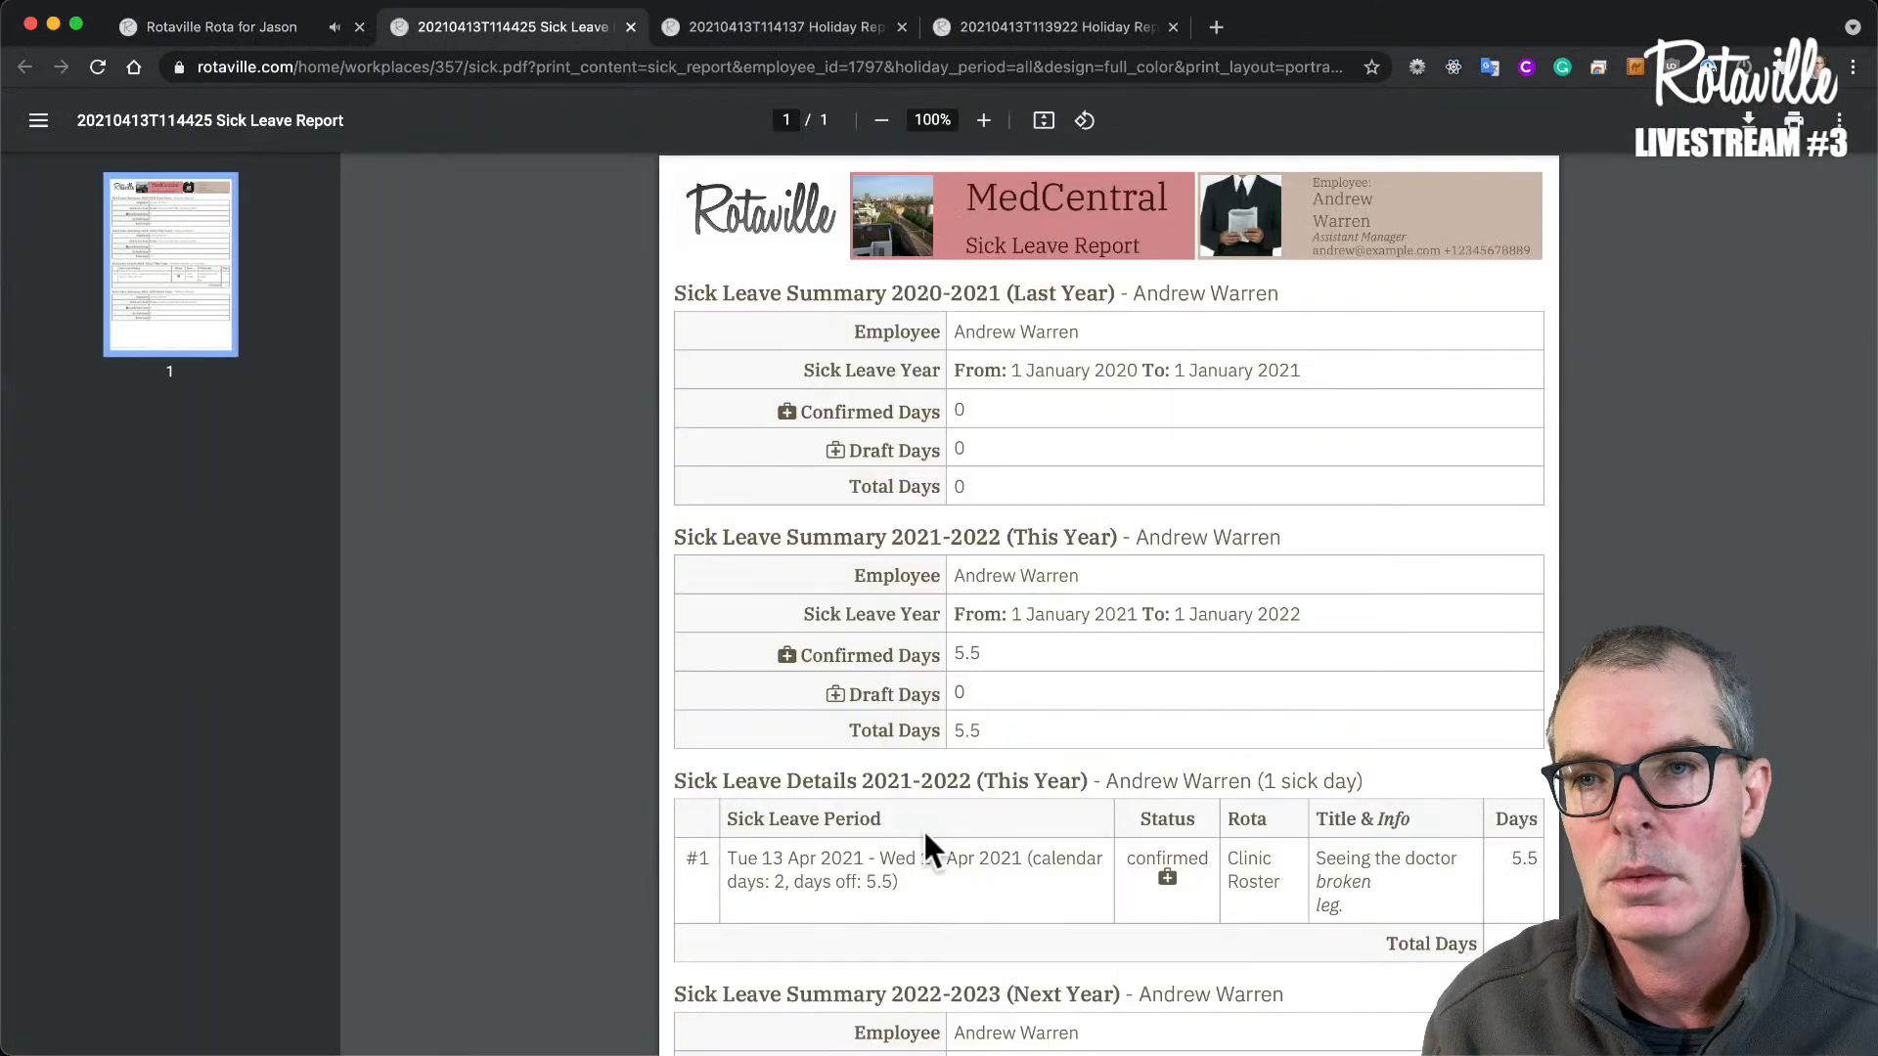
scroll(925, 834, "down", 5)
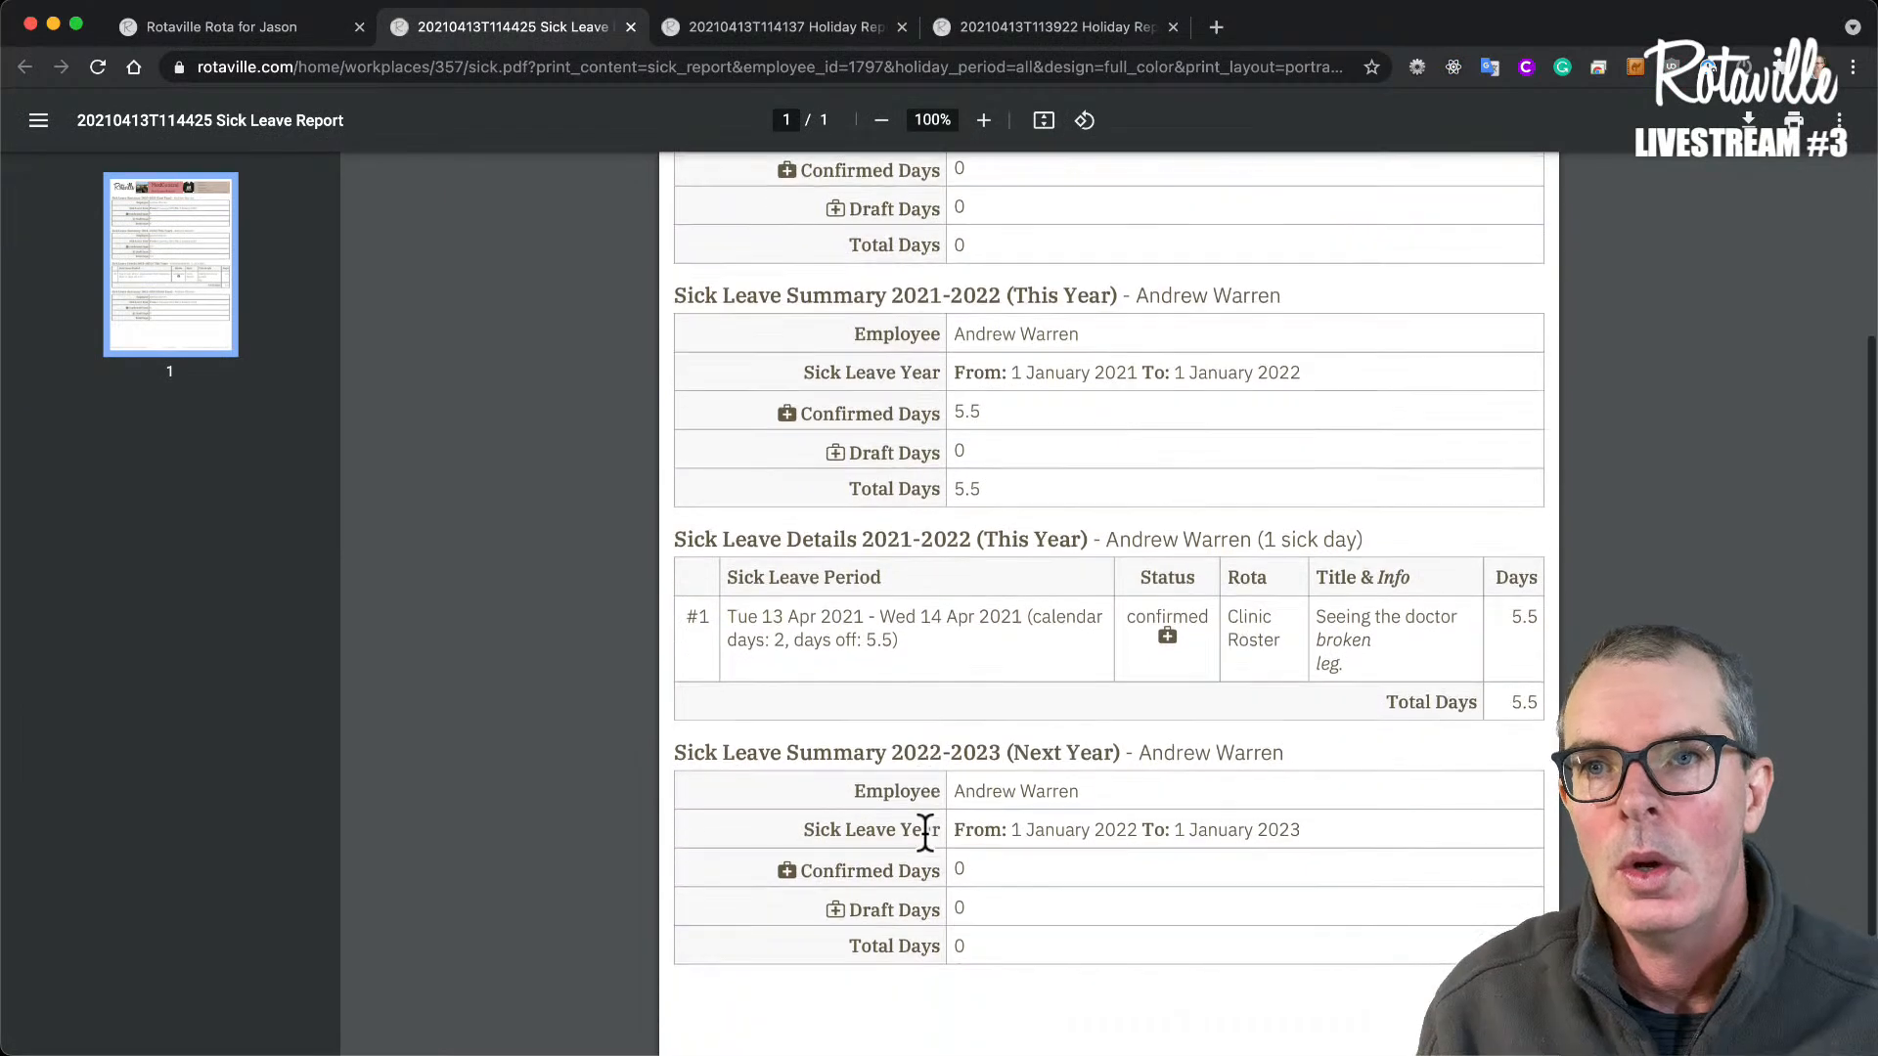